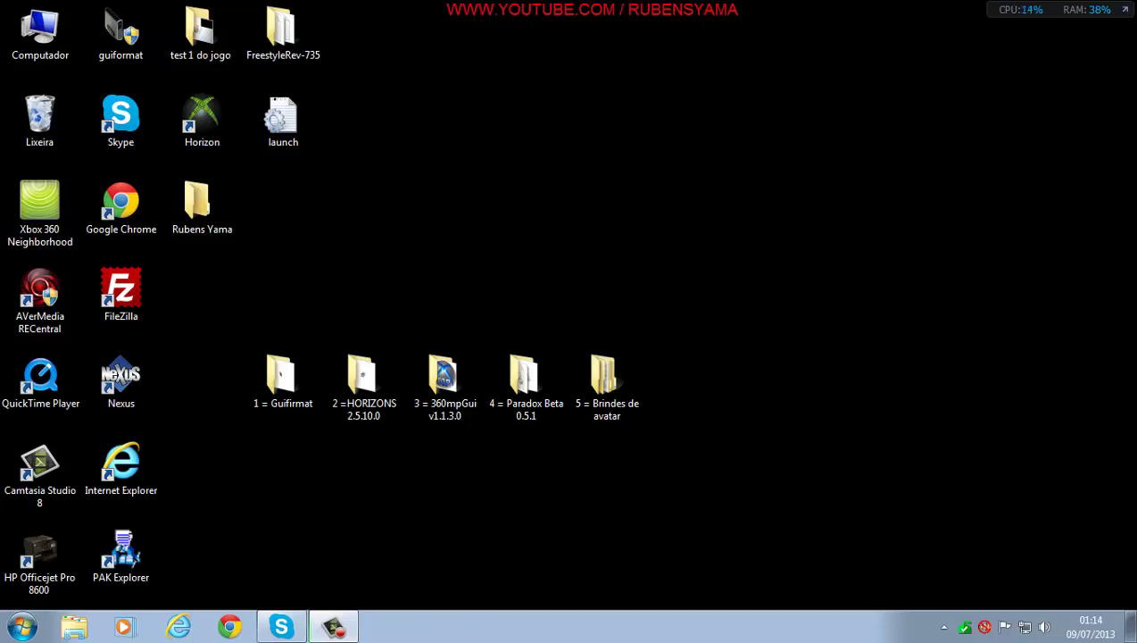
- Plug in the USB stick and wait for the AutoPlay prompt for removable disk G:
mouse_move(705, 275)
left_mouse_down()
mouse_move(235, 459)
mouse_move(734, 430)
mouse_move(703, 275)
left_mouse_up()
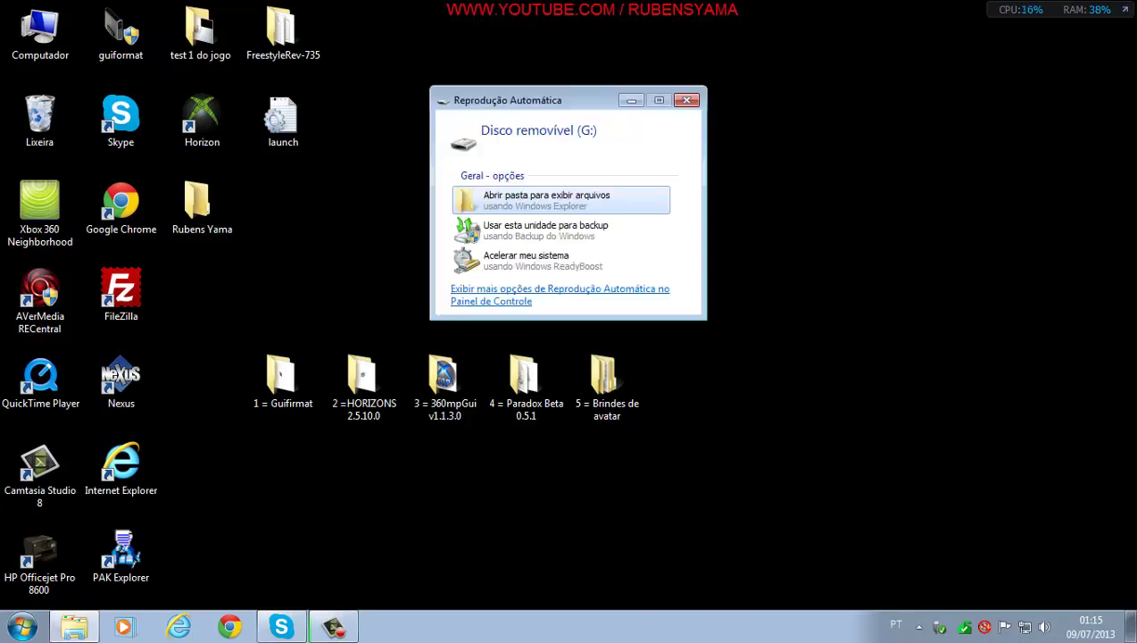
- Dismiss AutoPlay, confirm drive G: (7,43 GB) in Computador, then close that window
left_click_drag(569, 100, 709, 38)
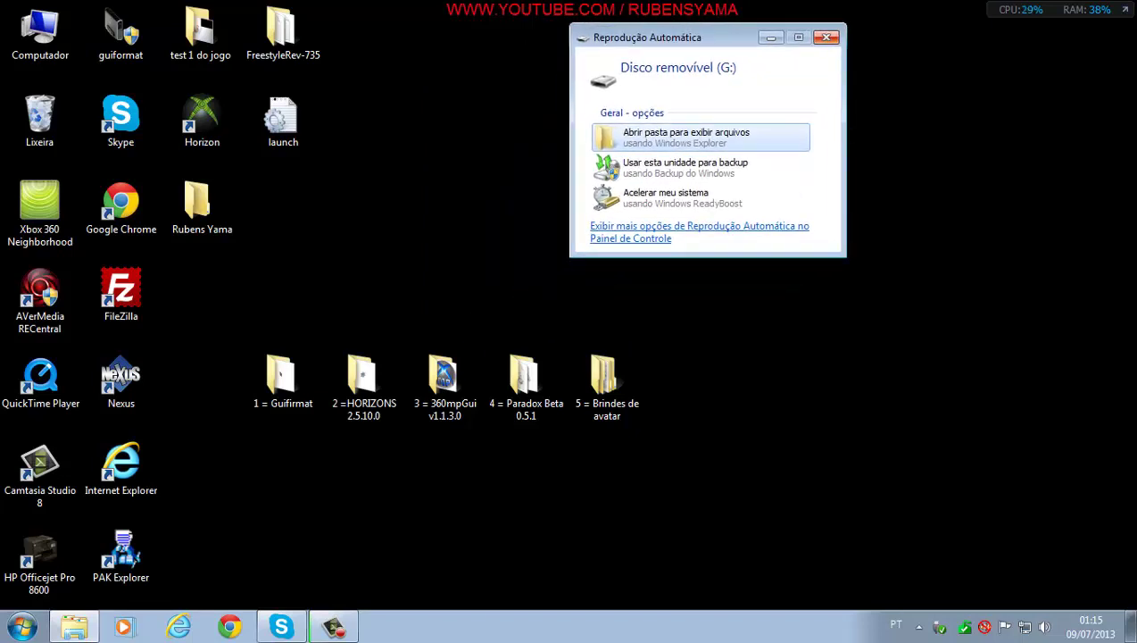
left_click(826, 36)
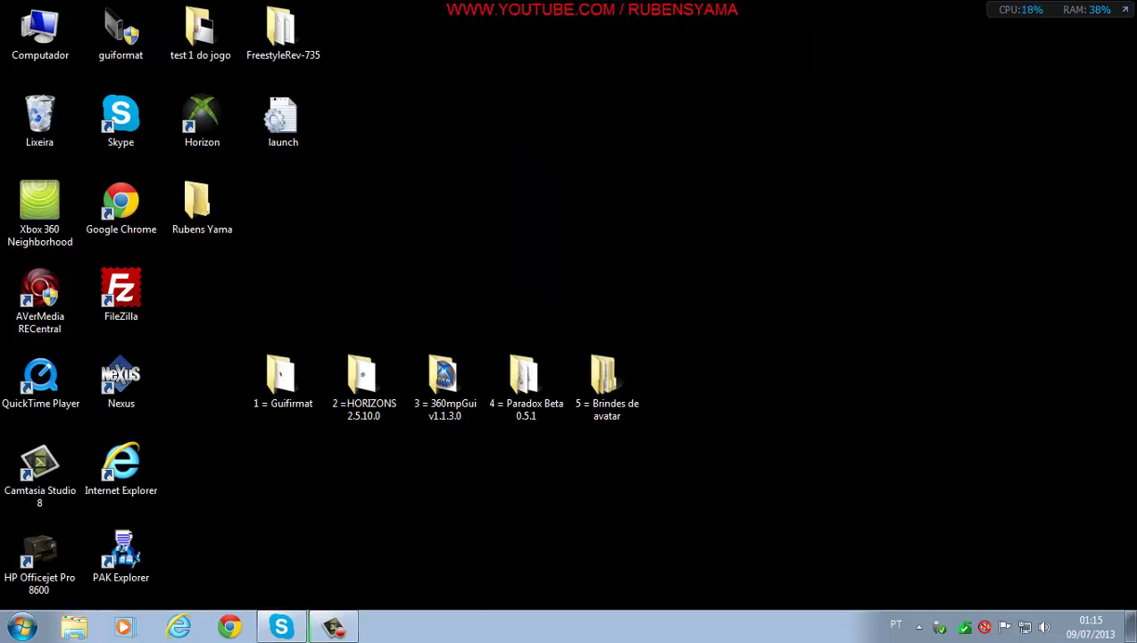
left_click(40, 34)
key("Return")
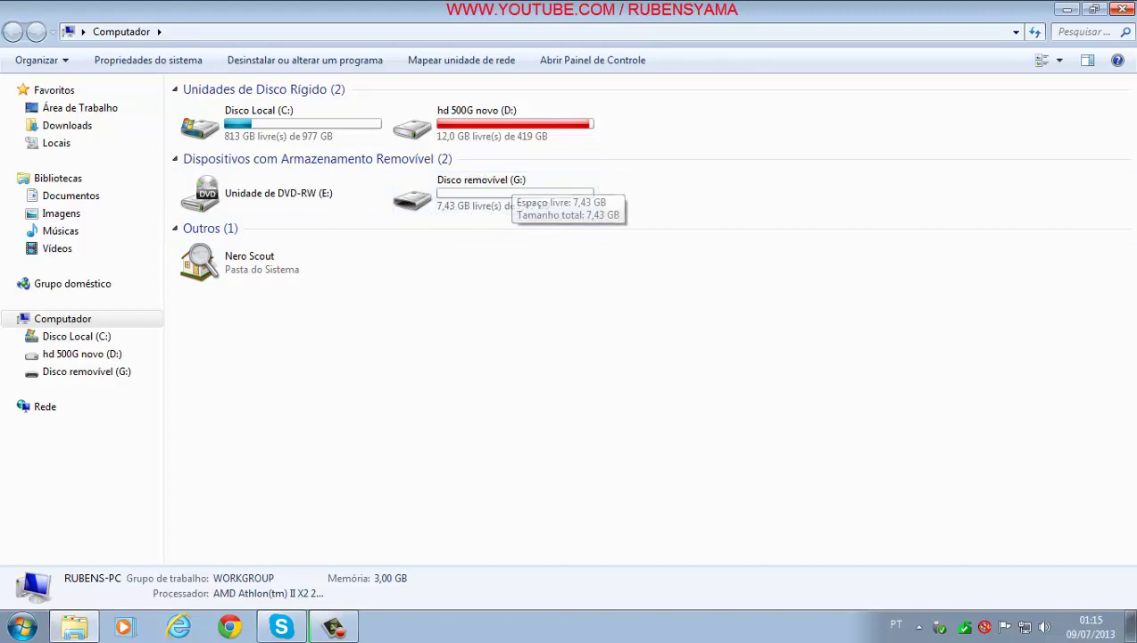
left_click(1122, 9)
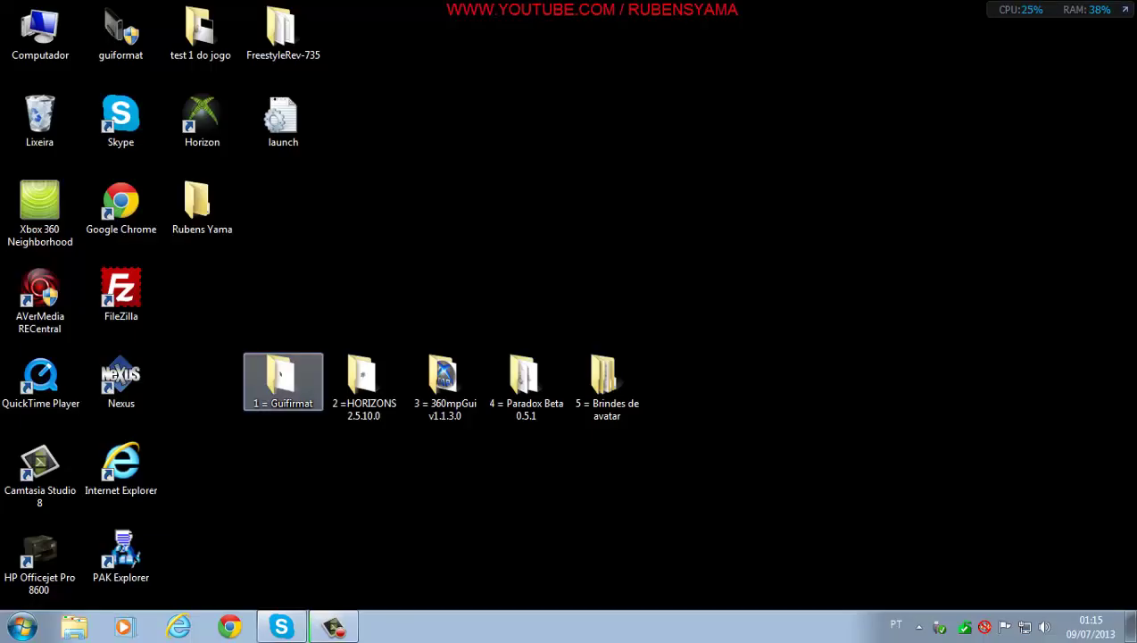
- Move the '1 = Guifirmat' folder above the others and open it to reveal guiformat
left_click_drag(283, 379, 895, 341)
left_click_drag(929, 375, 604, 200)
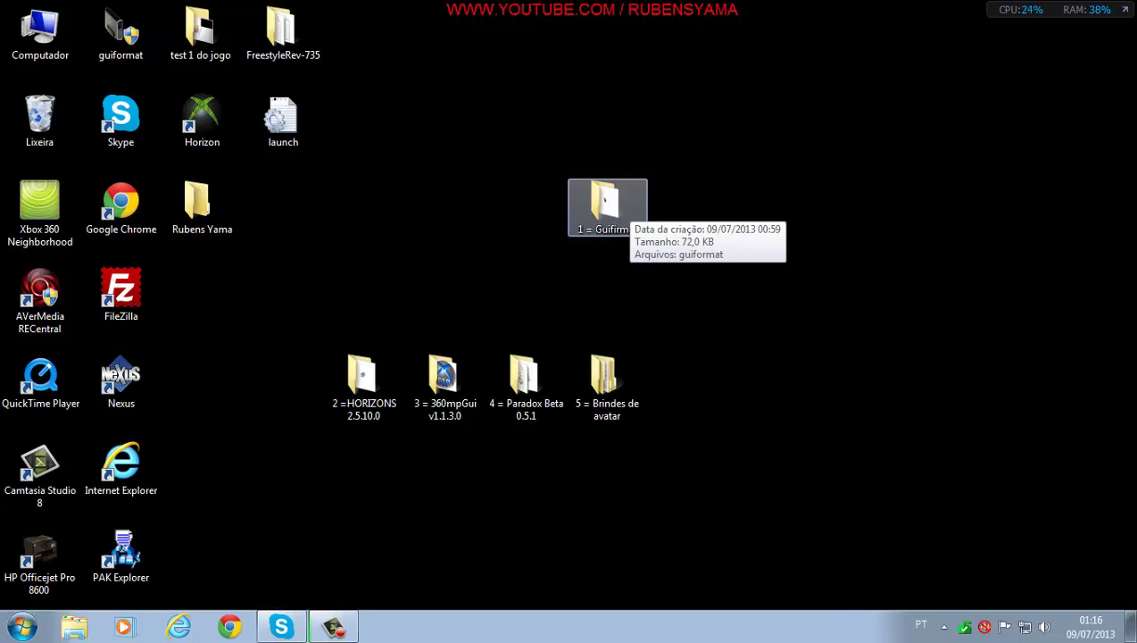
double_click(608, 206)
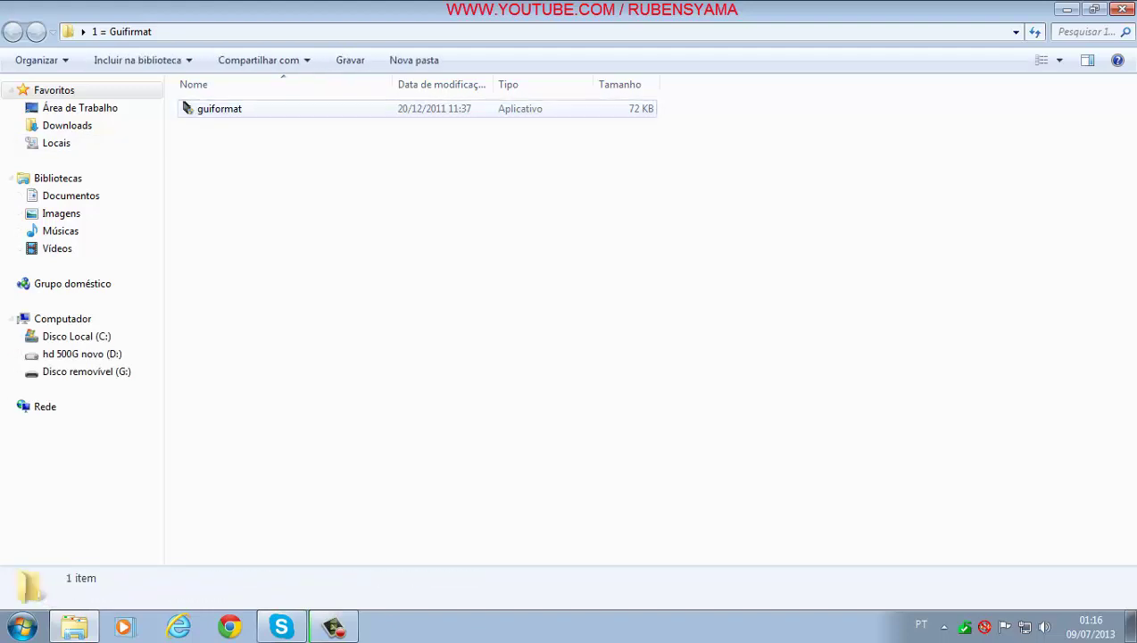
- Set guiformat to 'Executar este programa como administrador' in Compatibilidade, then launch it
left_click(219, 108)
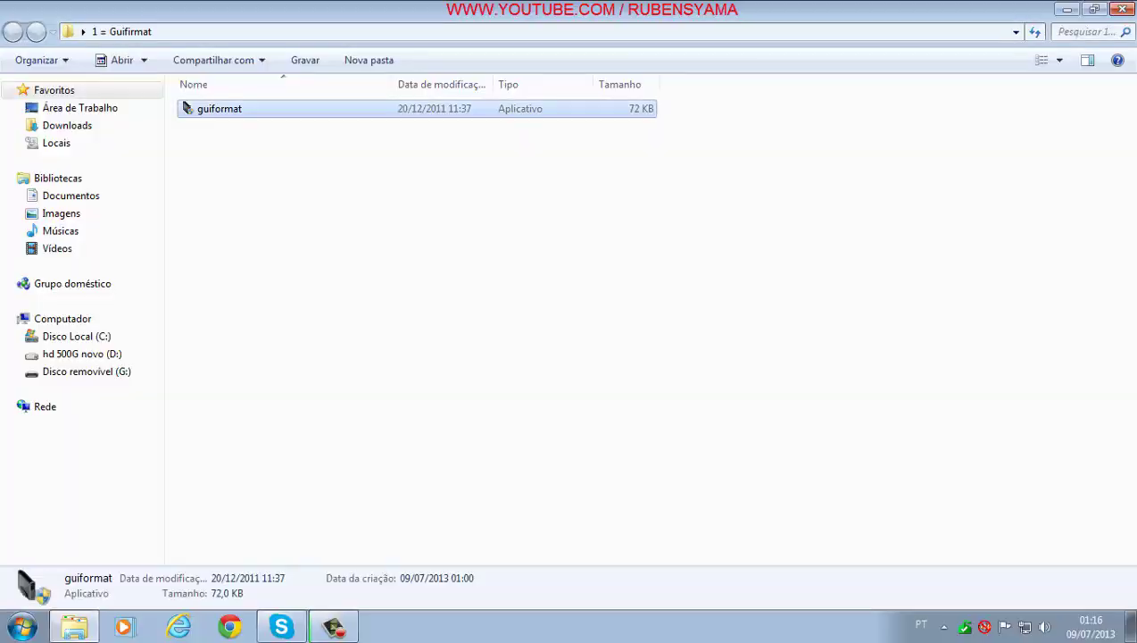
right_click(204, 112)
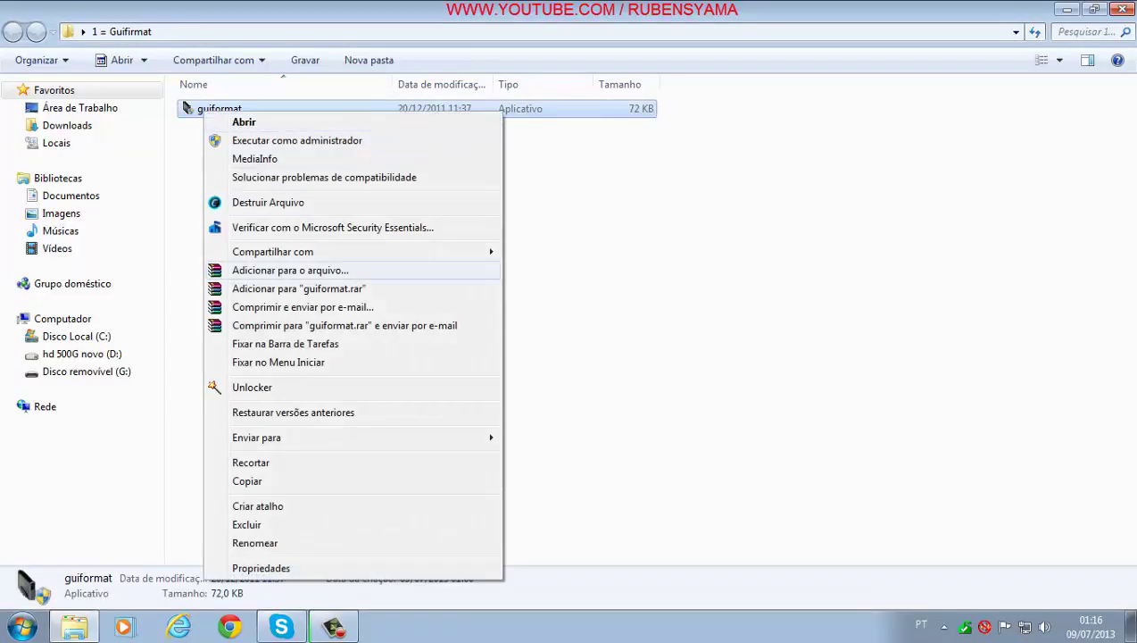
left_click(260, 568)
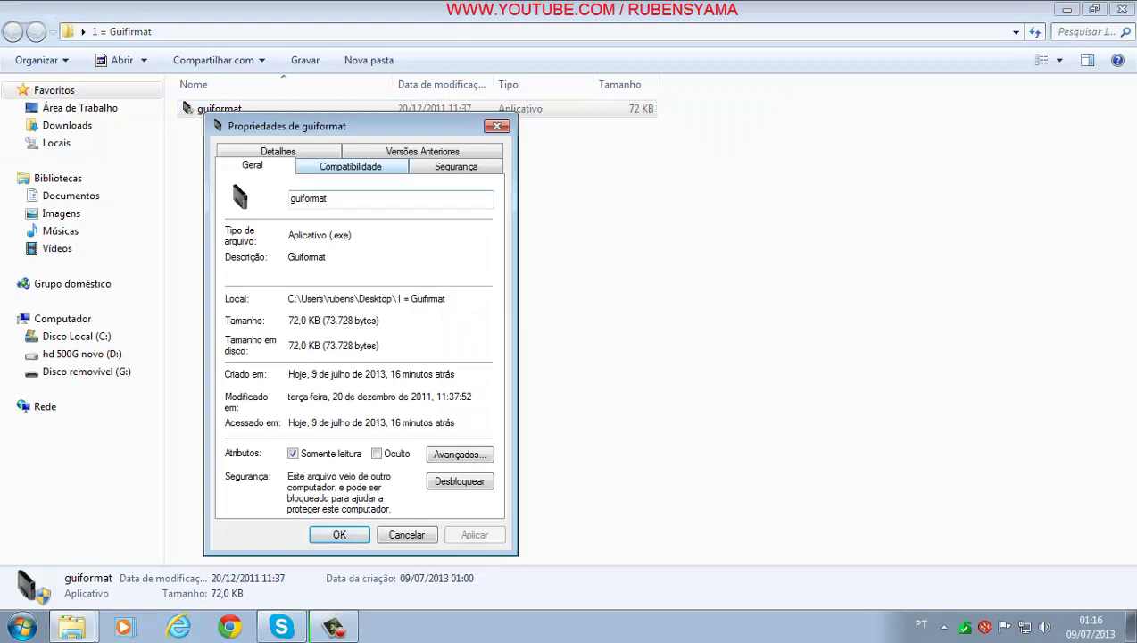
left_click(350, 166)
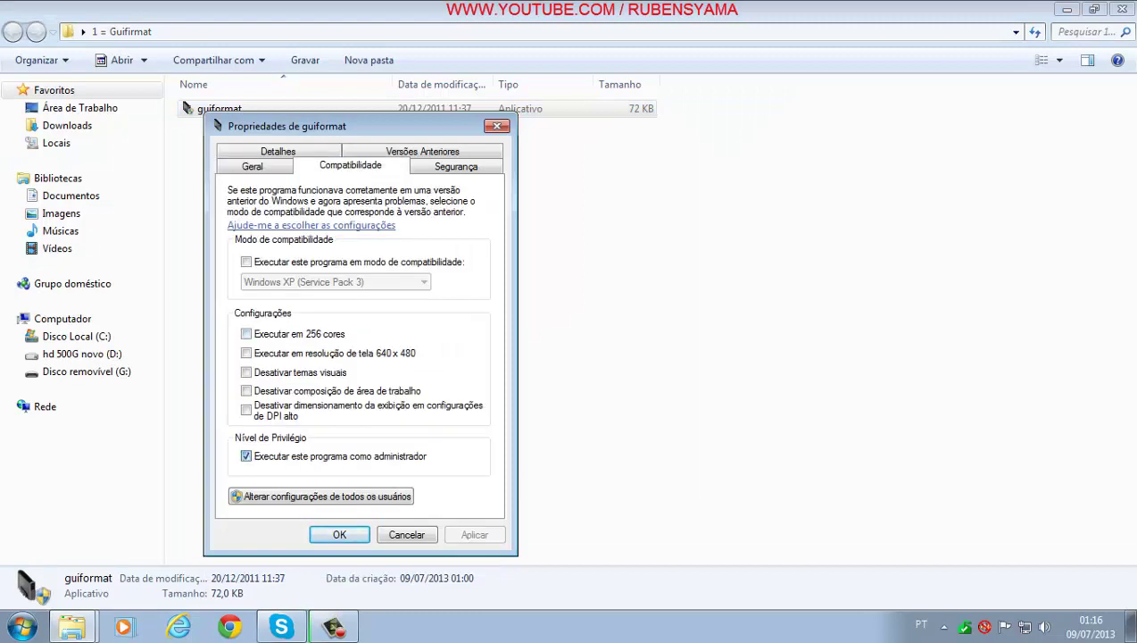
left_click(246, 456)
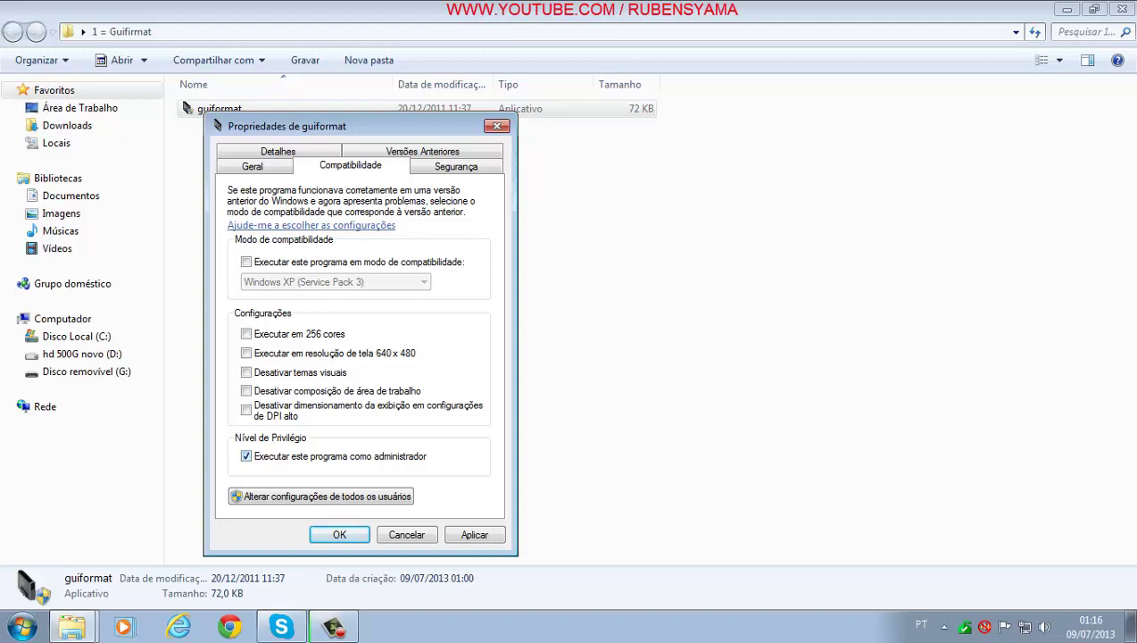
left_click(474, 533)
left_click(339, 534)
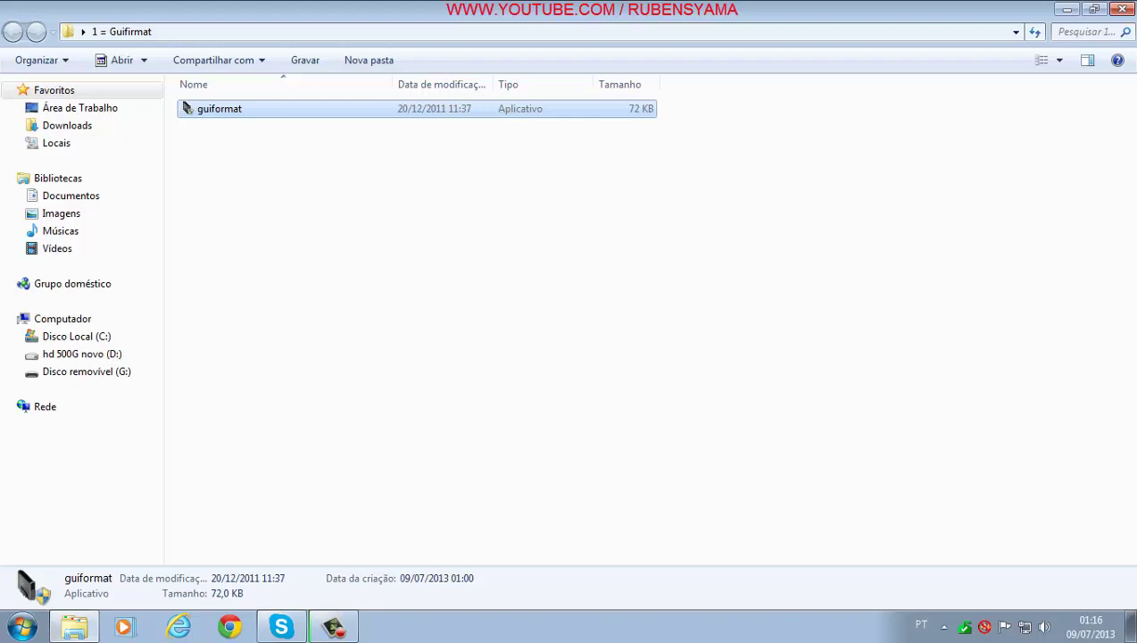
key("Return")
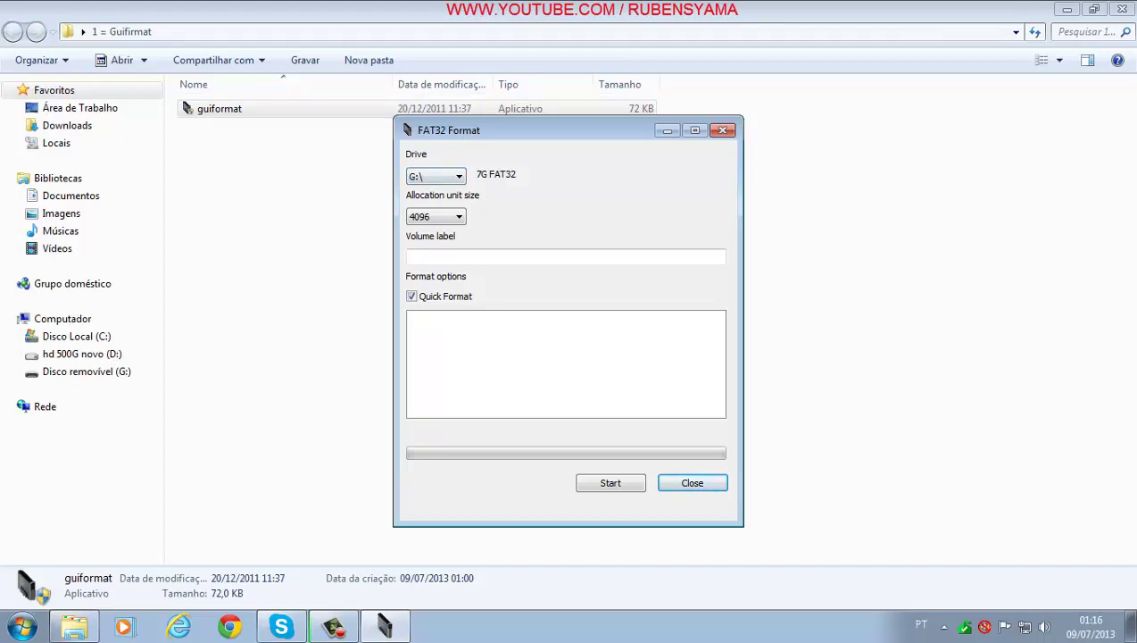
- Choose G:\ as the drive to format in FAT32 Format
left_click(436, 176)
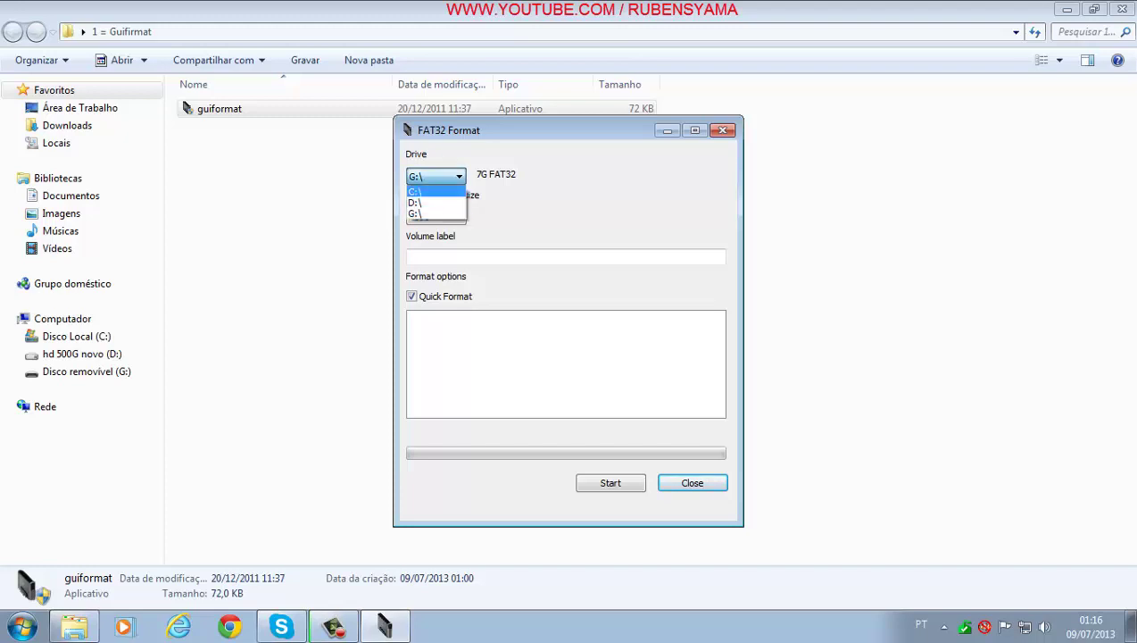
key("Up")
key("Up")
key("Down")
key("Down")
key("Up")
key("Up")
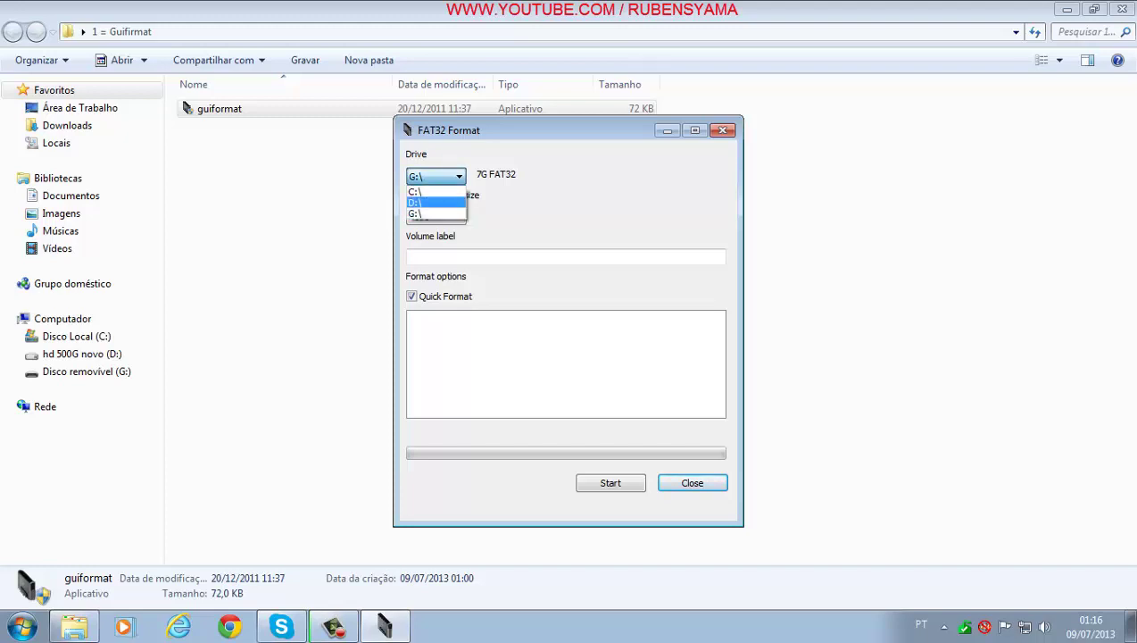
key("Down")
key("Down")
key("Return")
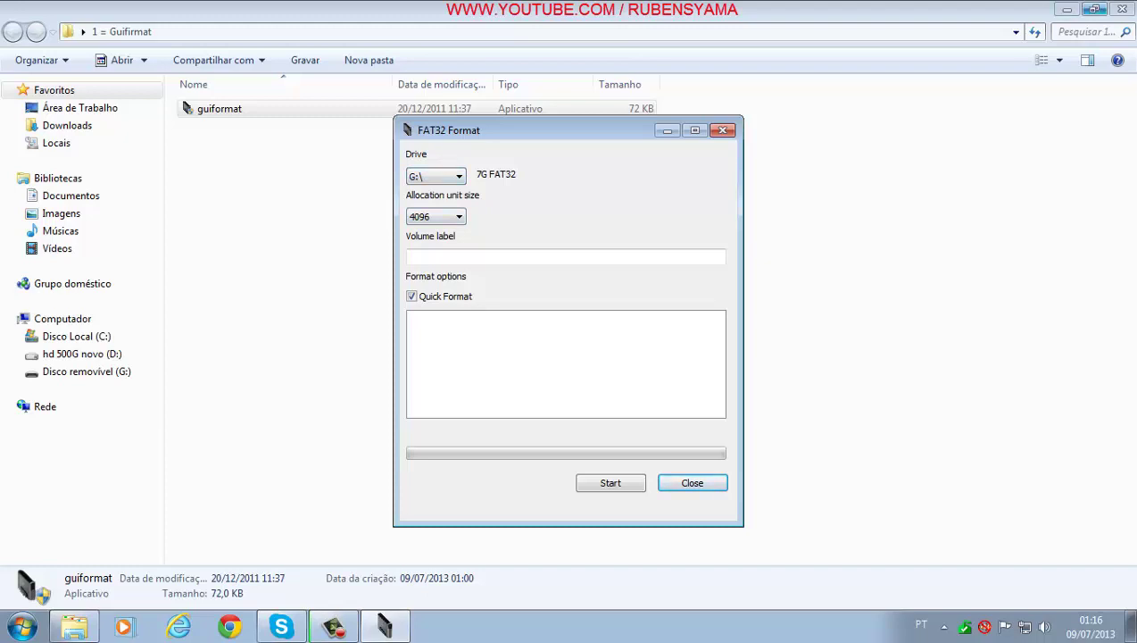
- Quick-format G: as FAT32 with 4096 allocation units, then close the formatter
left_click(1122, 9)
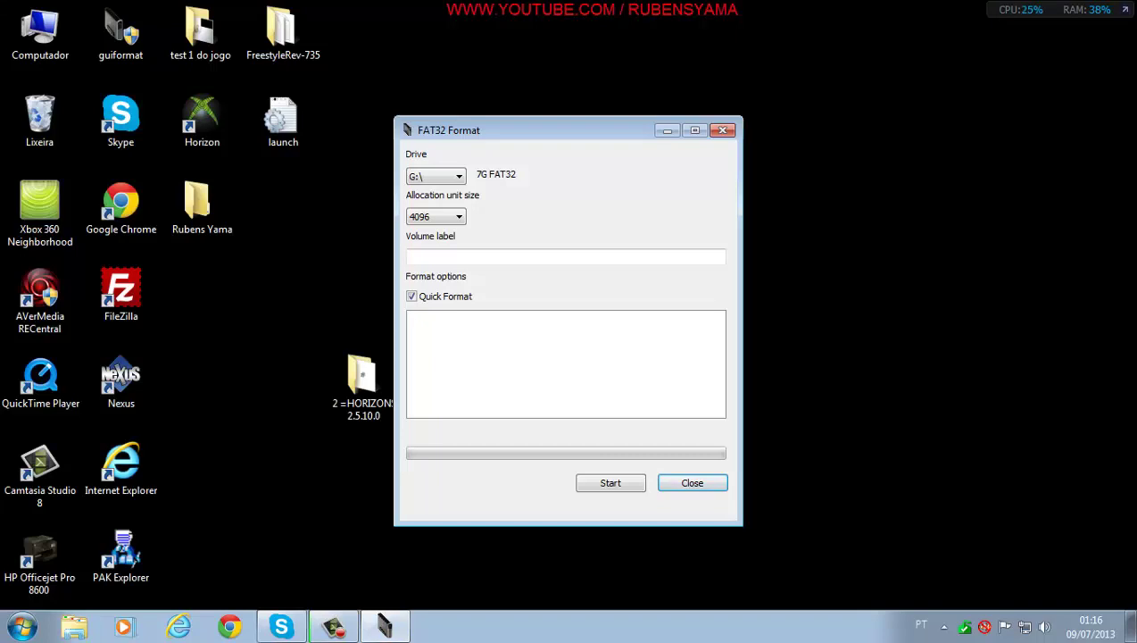
left_click_drag(536, 130, 810, 145)
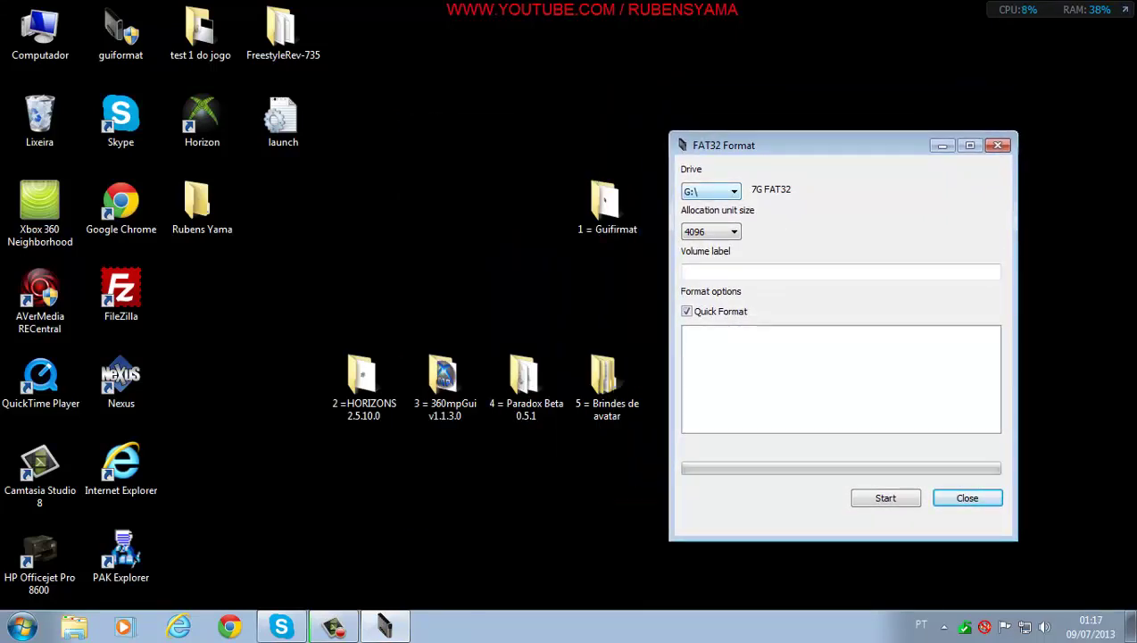
double_click(40, 31)
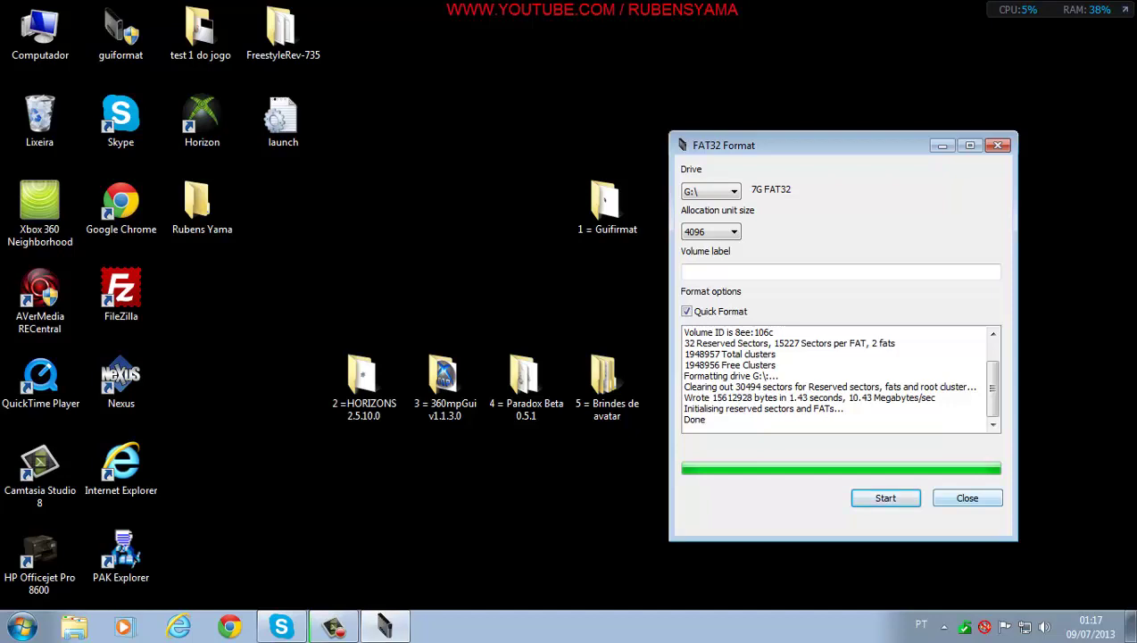
left_click(967, 497)
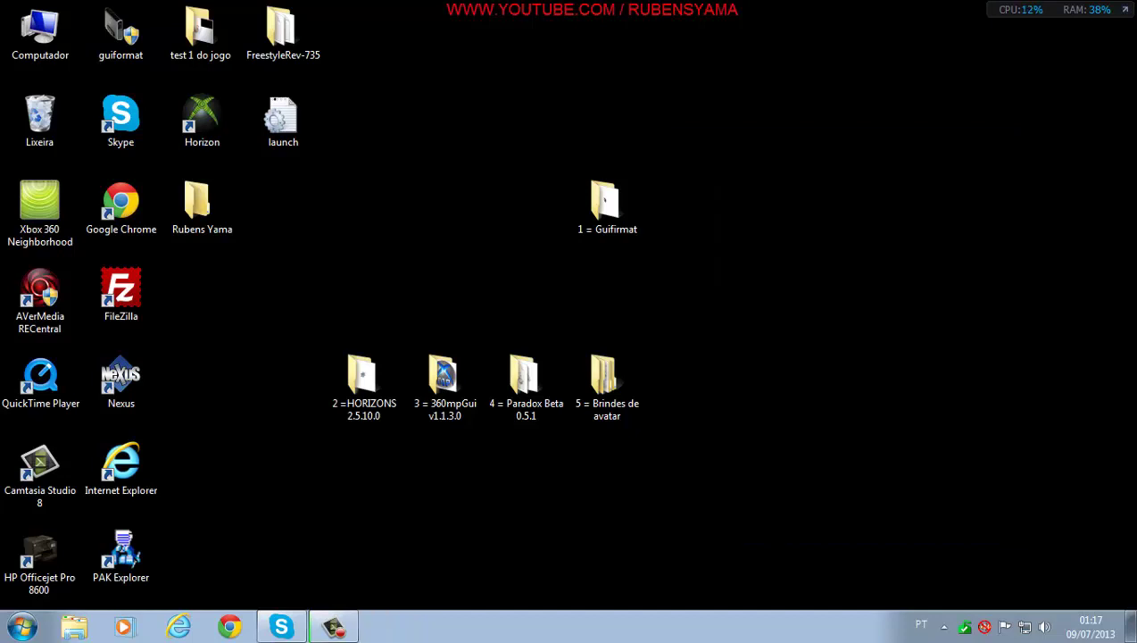
- Move the Guifirmat folder aside and open Computador to view drive G:'s details
left_click_drag(605, 199, 1098, 134)
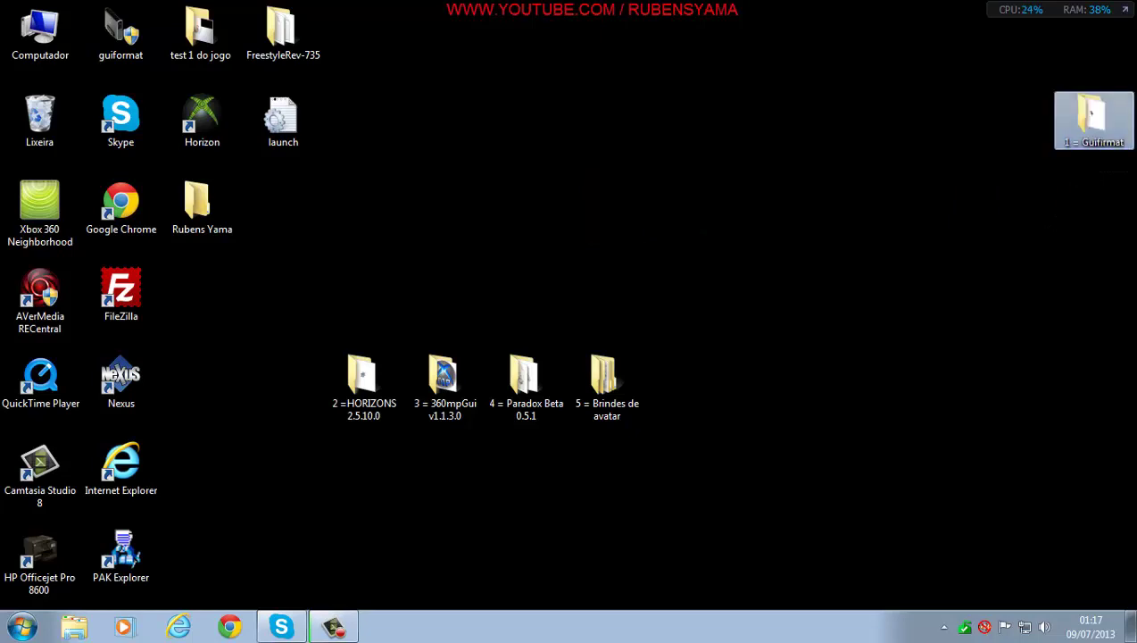
double_click(40, 32)
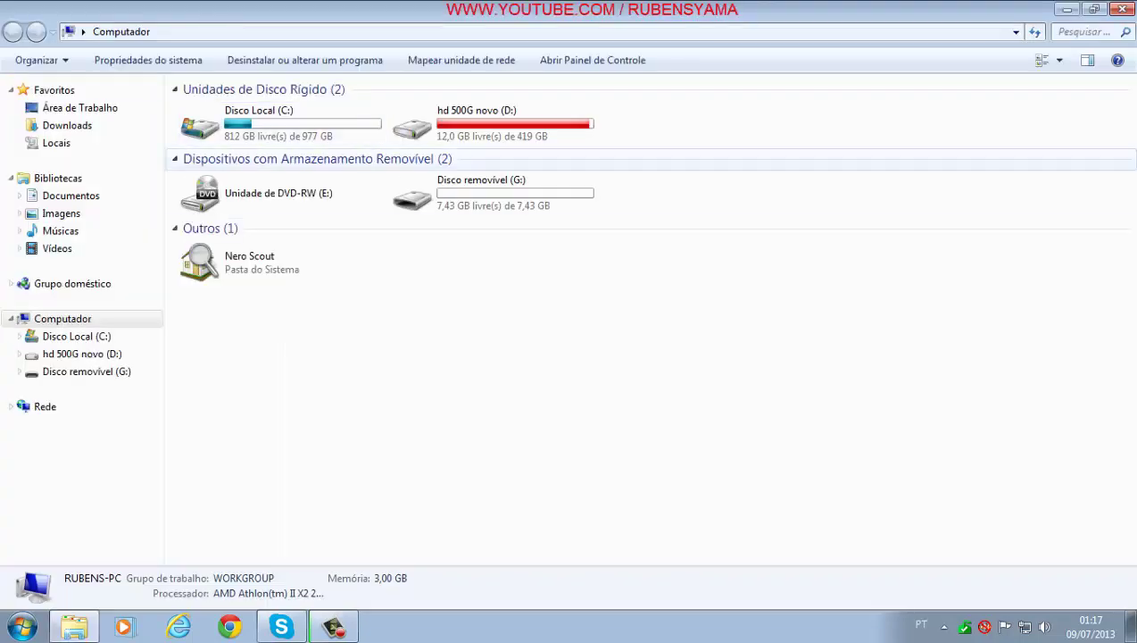
right_click(427, 197)
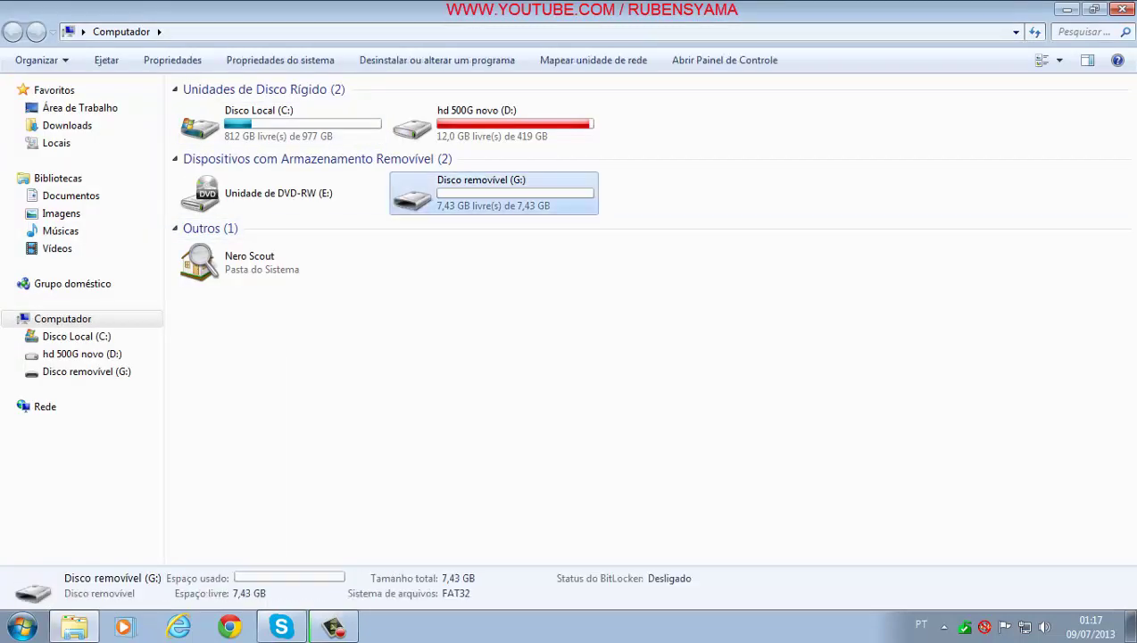
left_click(484, 590)
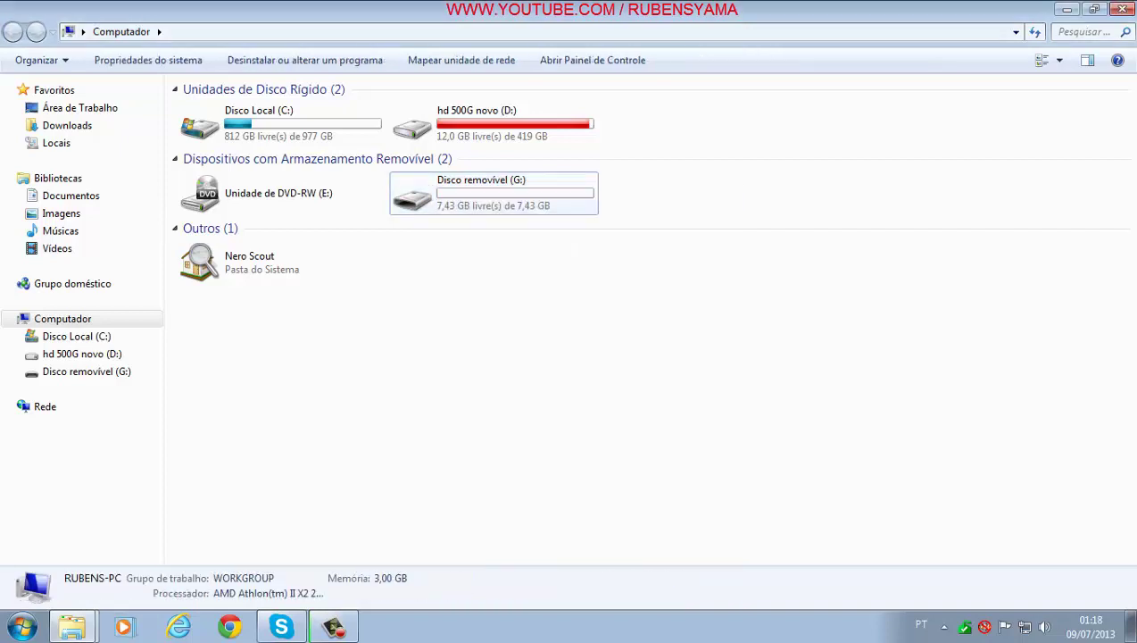
- Confirm drive G: shows FAT32 with 7,43 GB free, then close everything to the desktop
right_click(474, 191)
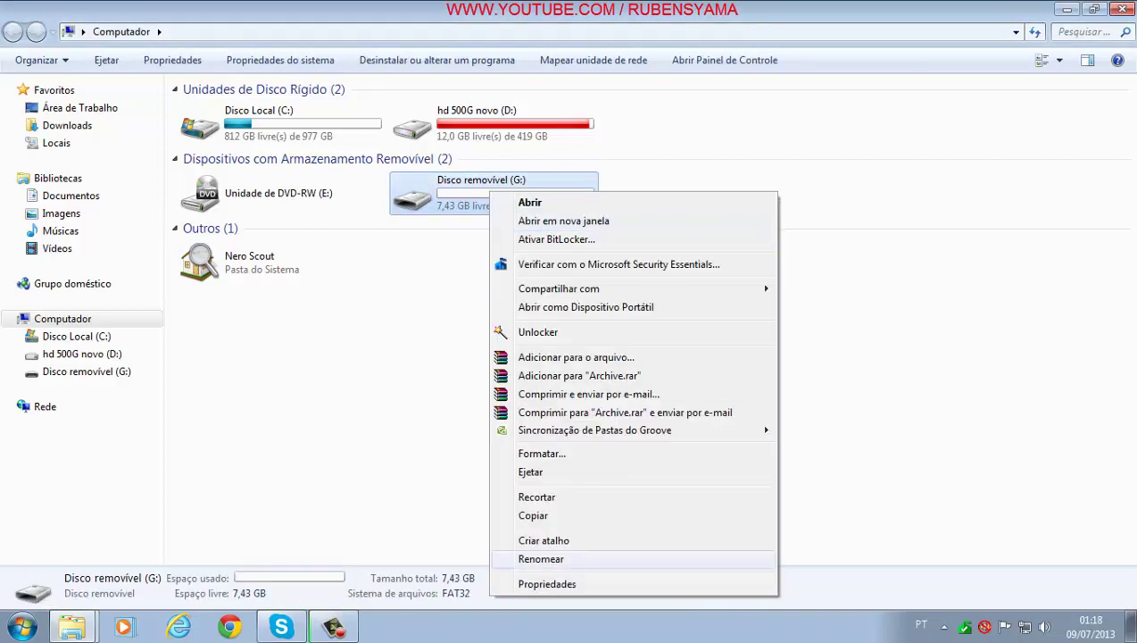
left_click(536, 581)
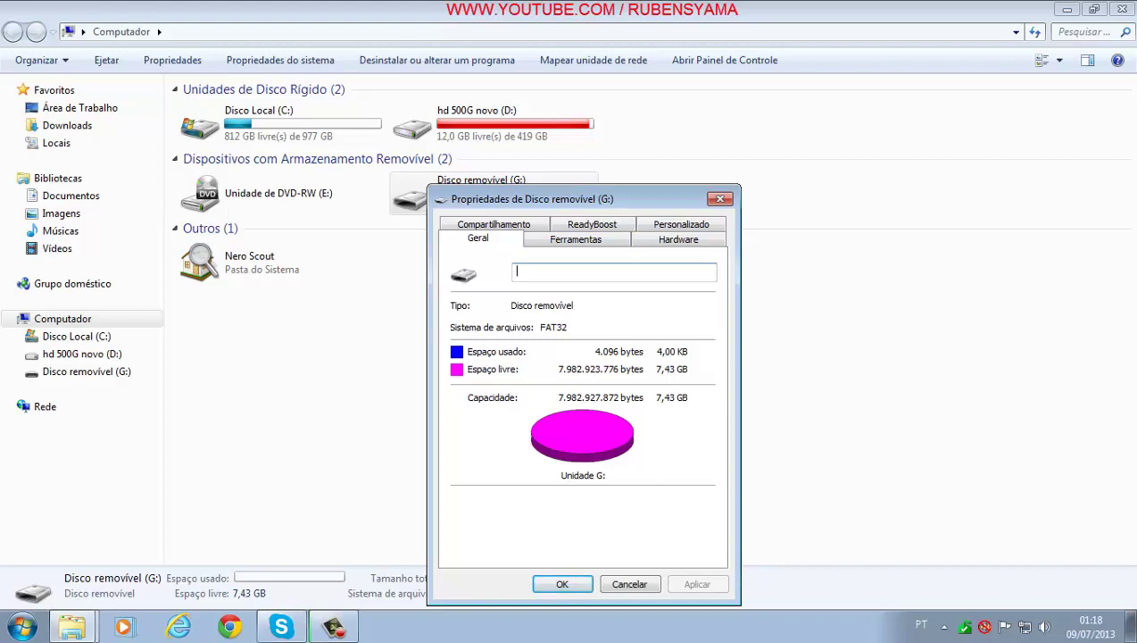
left_click(720, 198)
left_click(1121, 8)
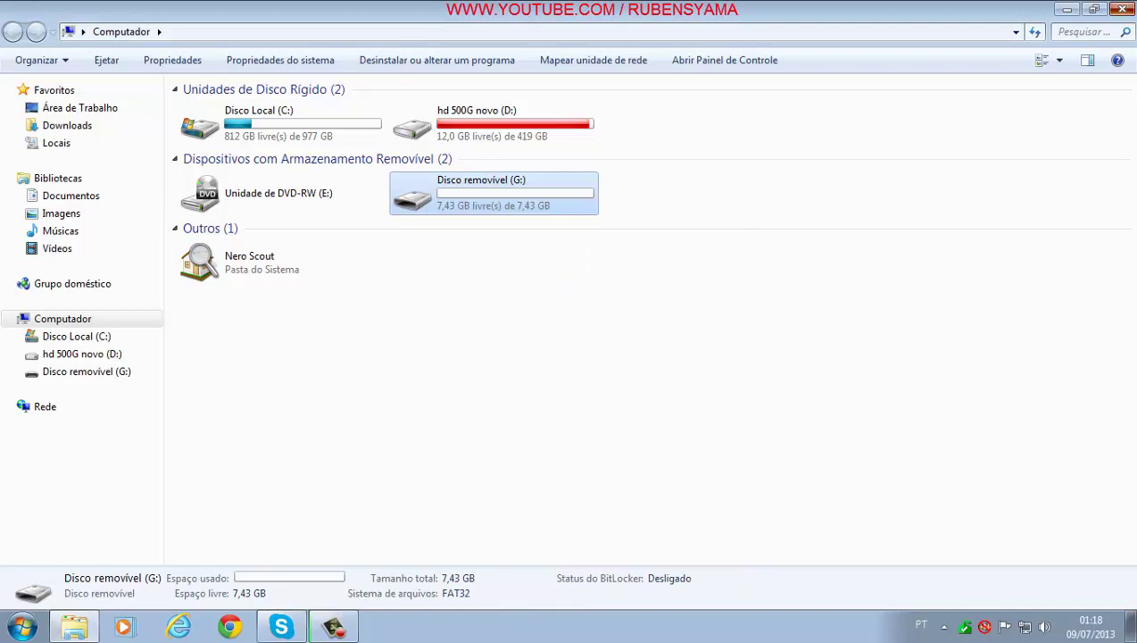
key("super+d")
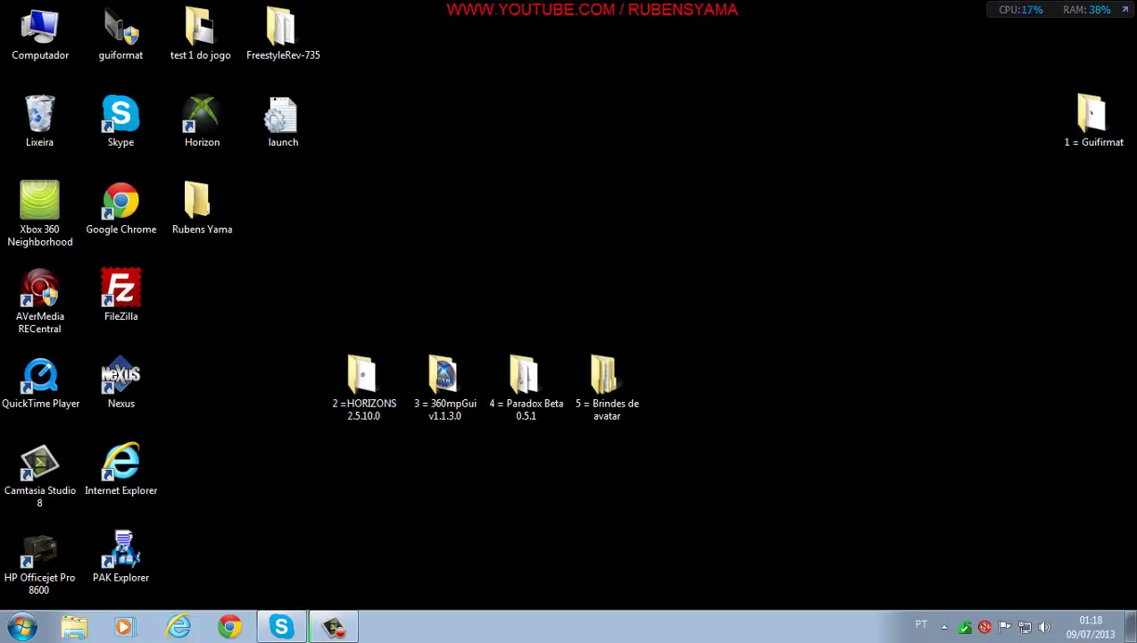
- Open Disco removível (G:) and copy the FreestyleRev-735 folder and launch file into it
double_click(40, 31)
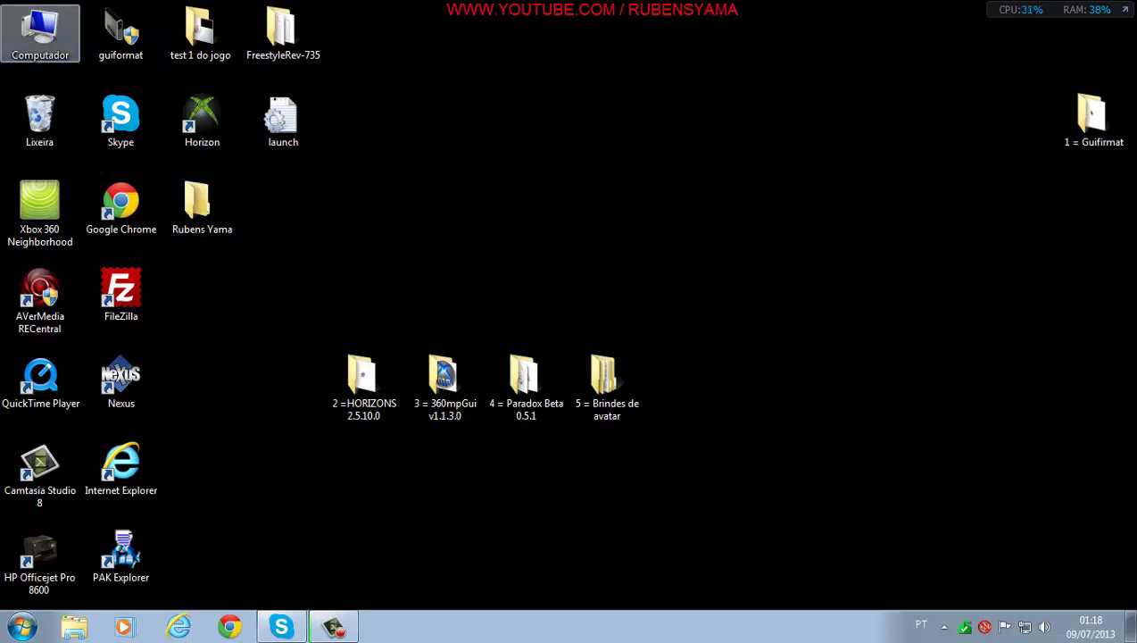
double_click(492, 192)
left_click_drag(348, 9, 632, 64)
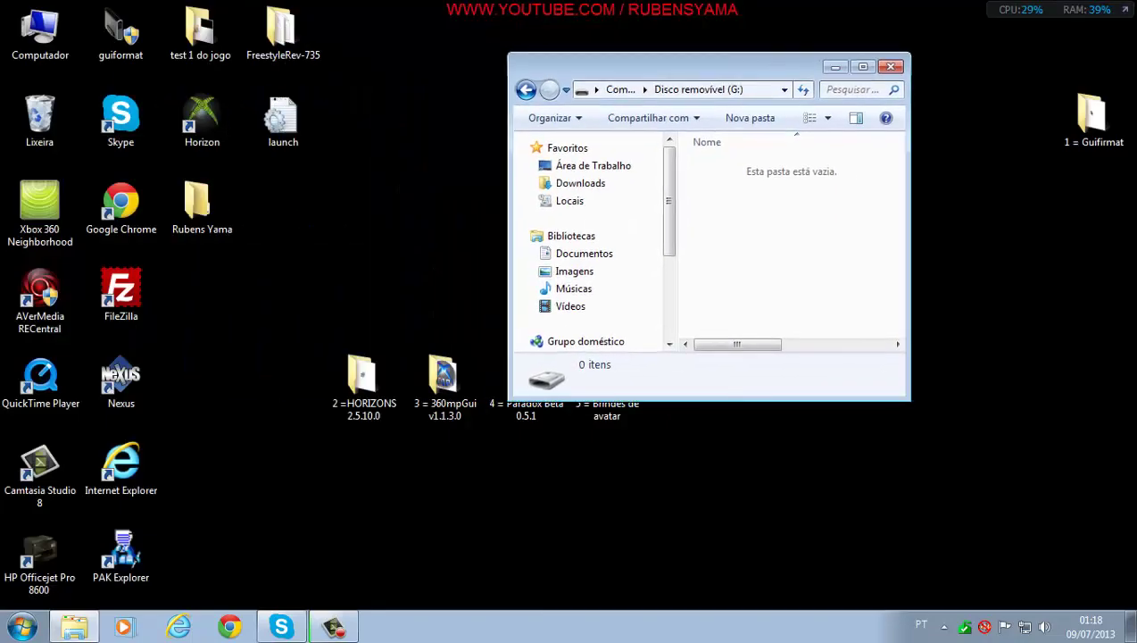
left_click_drag(656, 399, 656, 593)
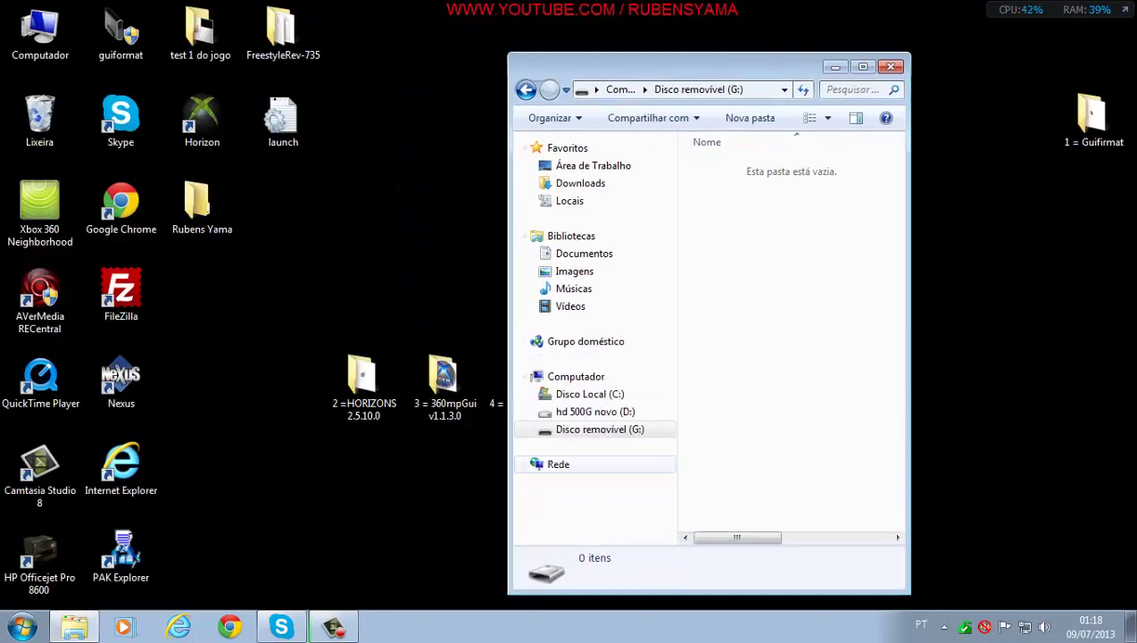
left_click_drag(283, 31, 785, 267)
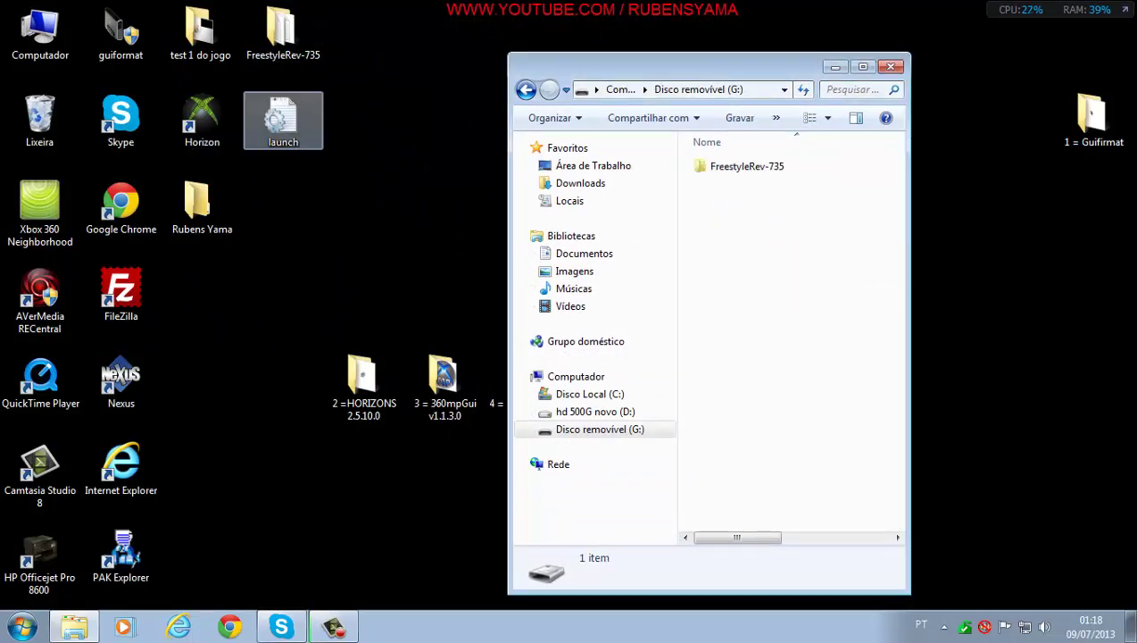
left_click_drag(668, 314, 790, 308)
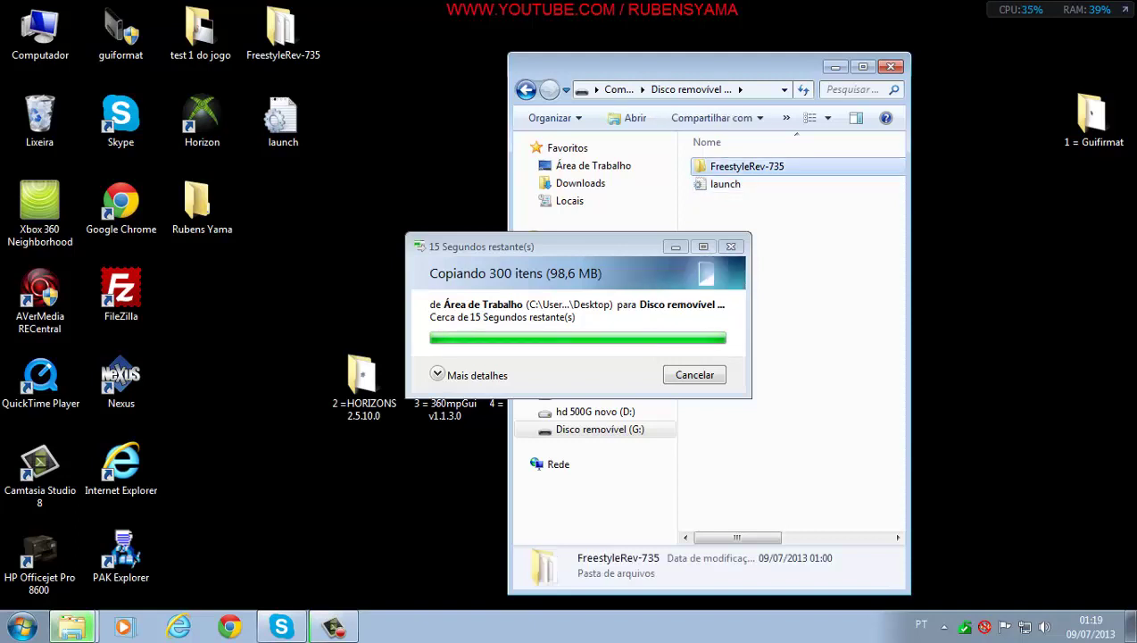
- Resize the drive G: window to check the copied files, then close it
left_click_drag(665, 66, 749, 71)
left_click(875, 339)
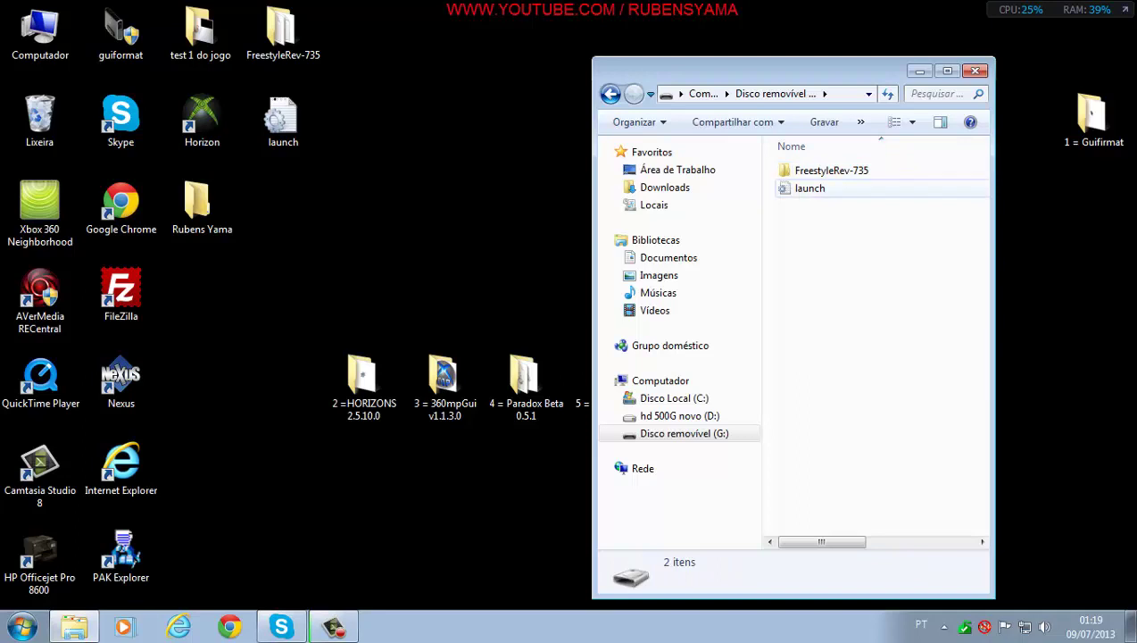
left_click_drag(792, 58, 793, 28)
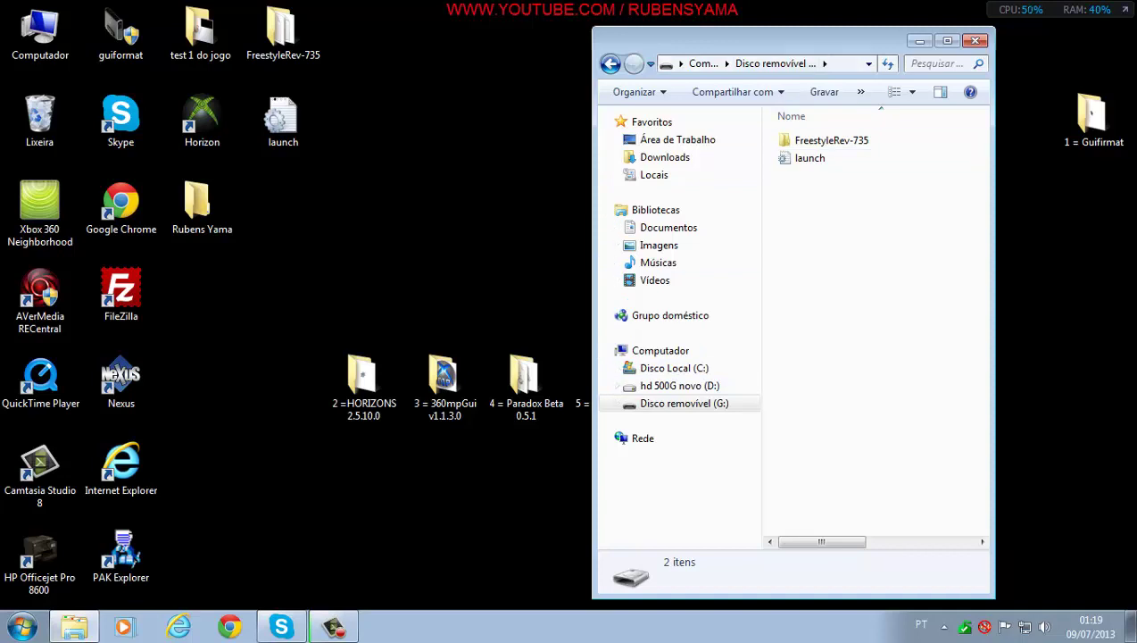
mouse_move(792, 28)
left_mouse_down()
mouse_move(793, 2)
mouse_move(792, 21)
left_mouse_up()
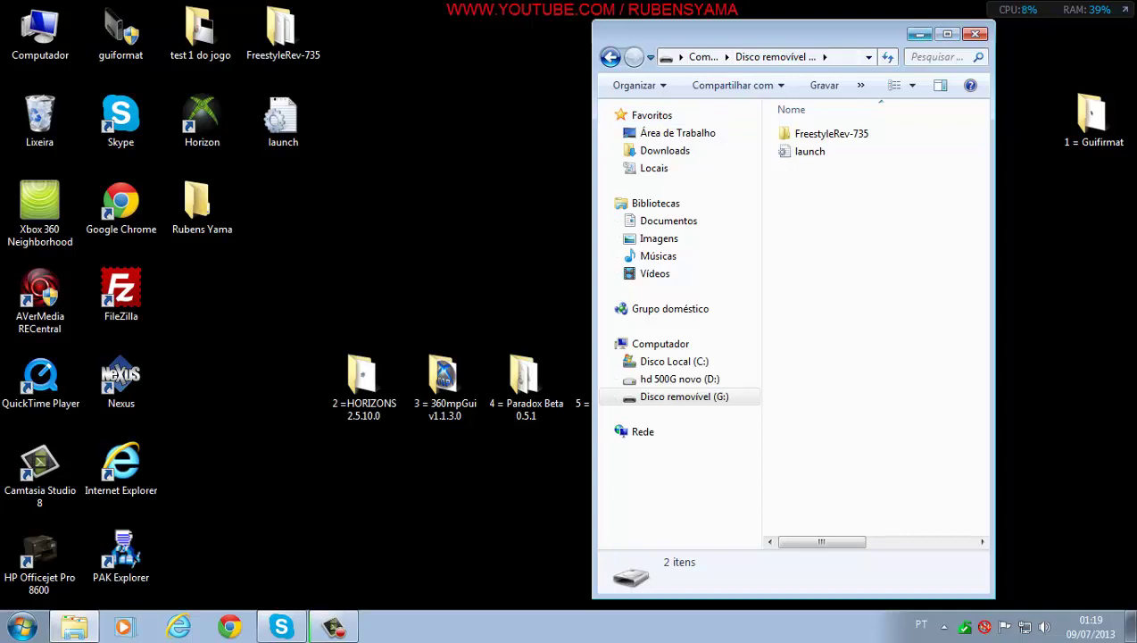
left_click(975, 33)
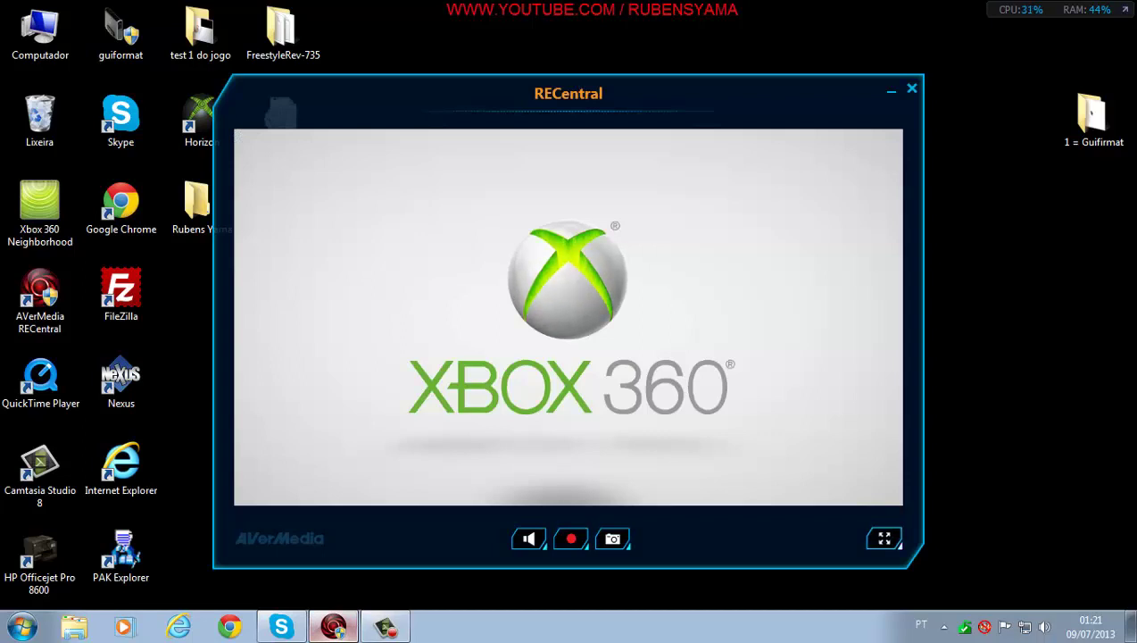
- Switch the RECentral Xbox 360 capture preview to full screen
left_click(883, 538)
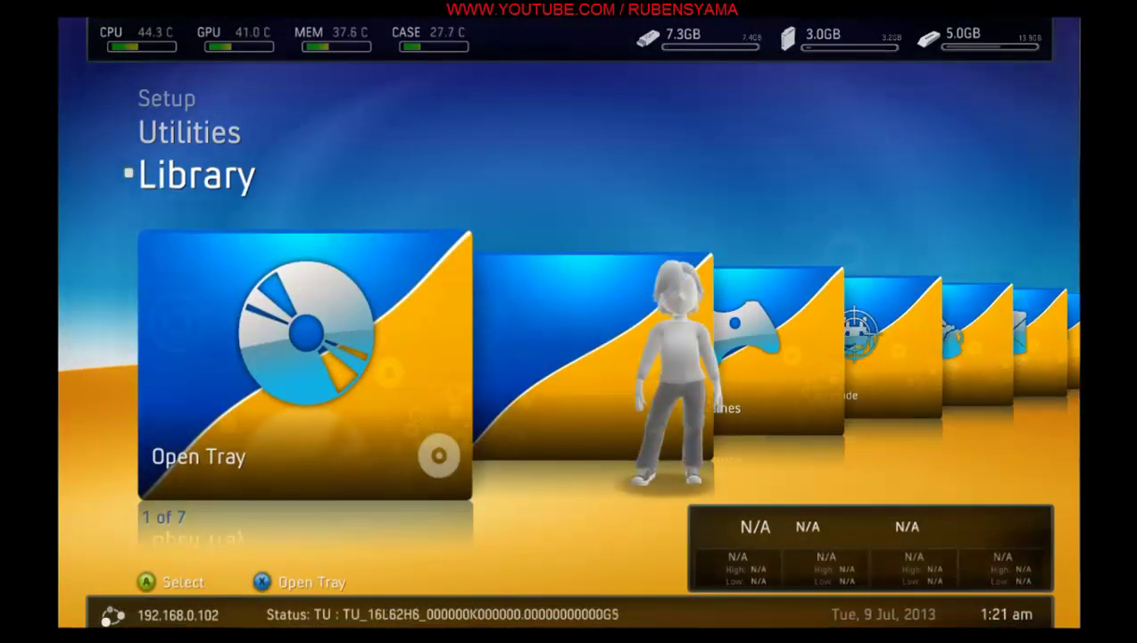
- Move to the avatar tile in the Library carousel and open the Sign In profile list
key("Right")
key("Left")
key("Right")
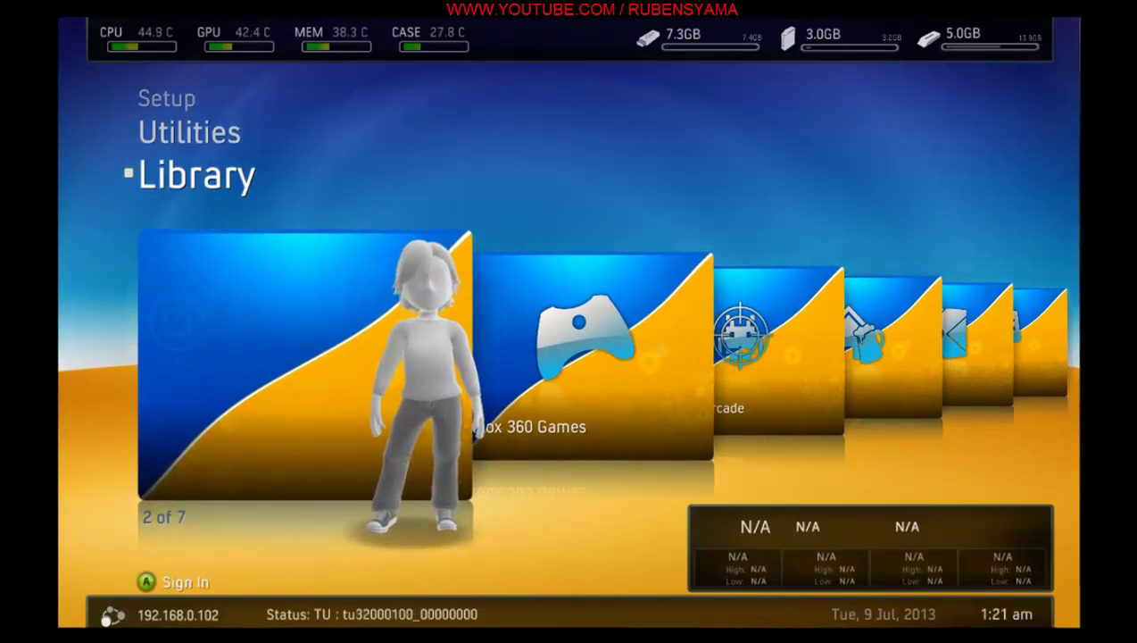
key("Return")
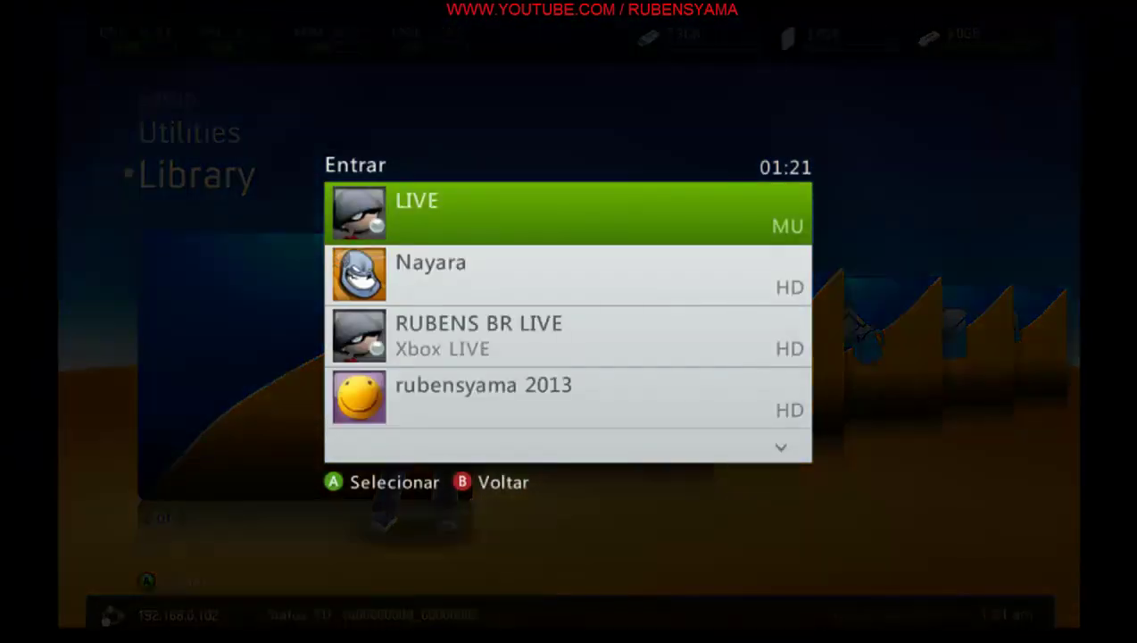
key("Down")
key("Down")
key("Down")
key("Down")
key("Down")
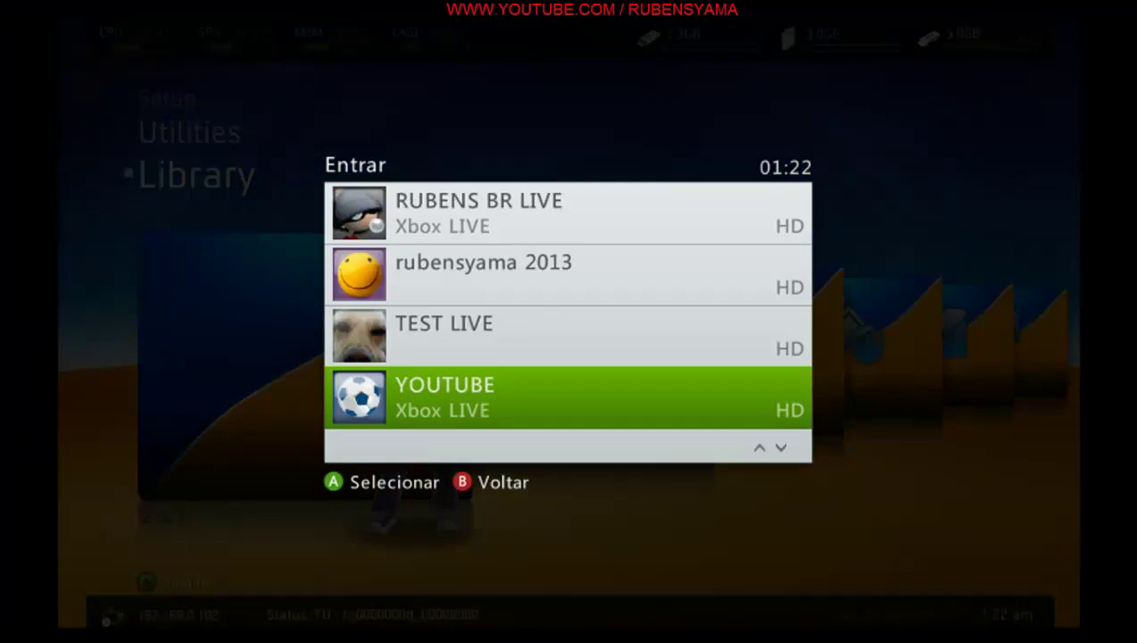
- Scroll the Entrar list down to Criar Perfil and select it
key("Up")
key("Up")
key("Up")
key("Up")
key("Up")
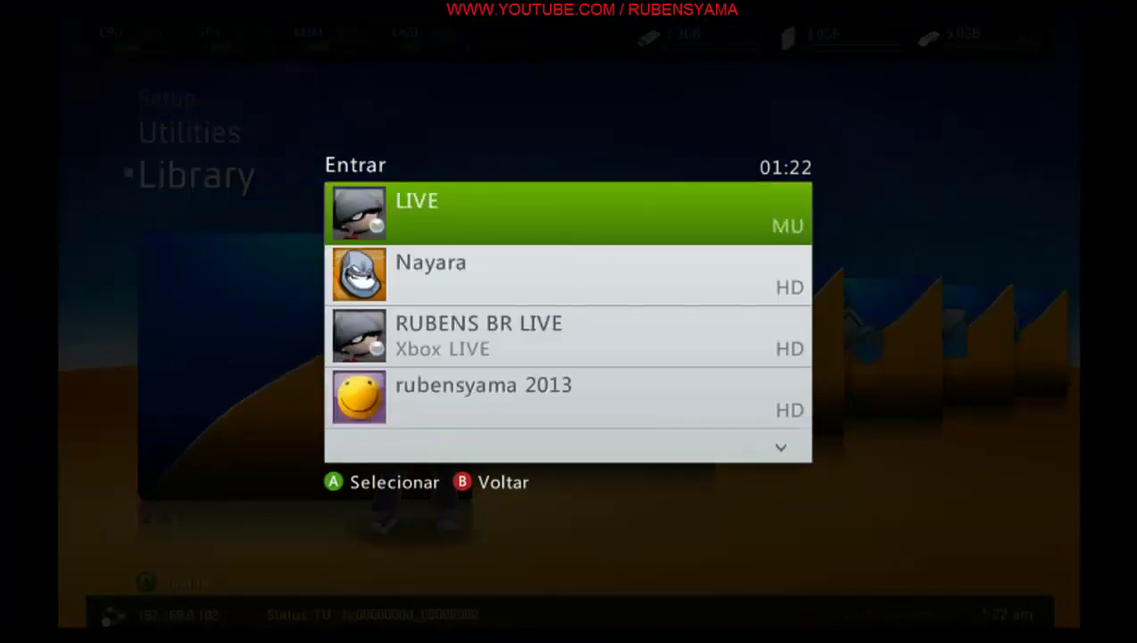
key("Down")
key("Down")
key("Down")
key("Down")
key("Down")
key("Down")
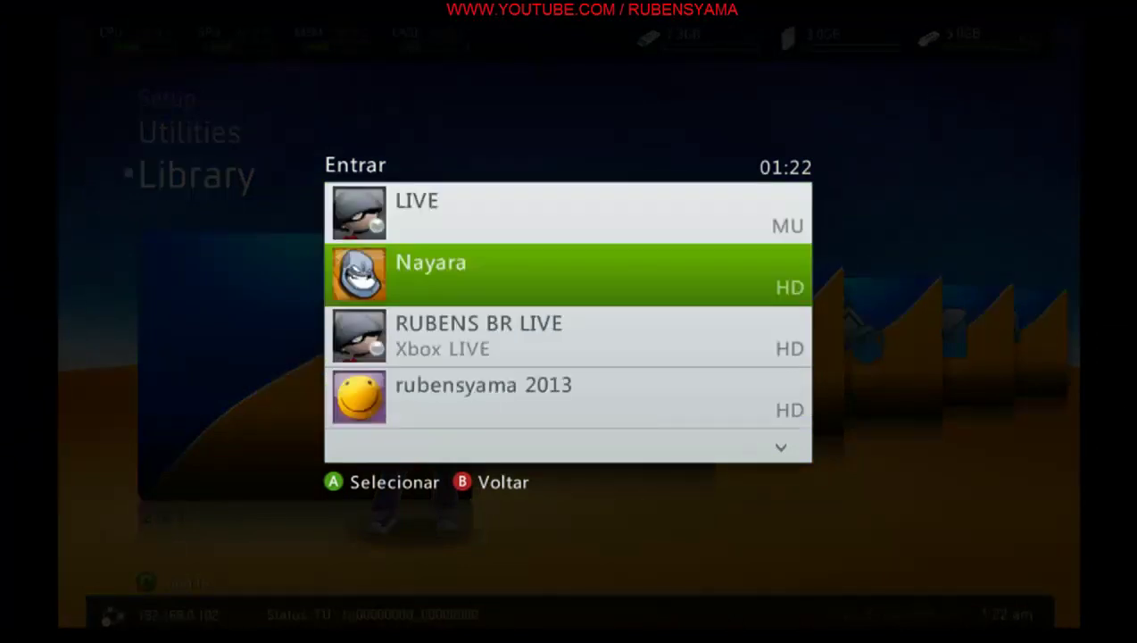
key("Down")
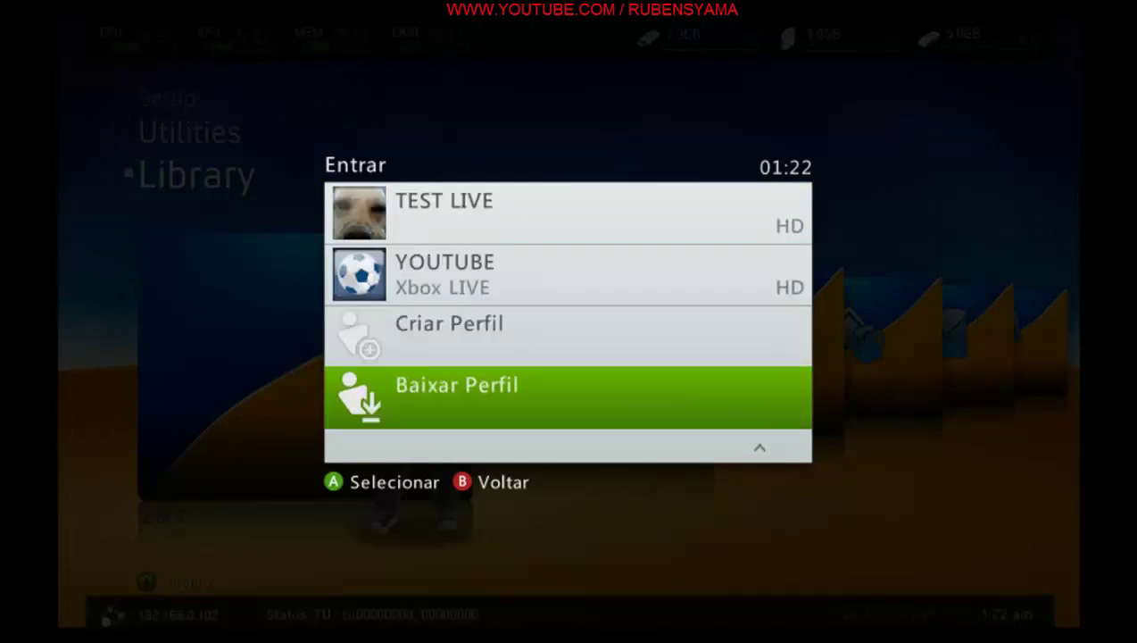
key("Up")
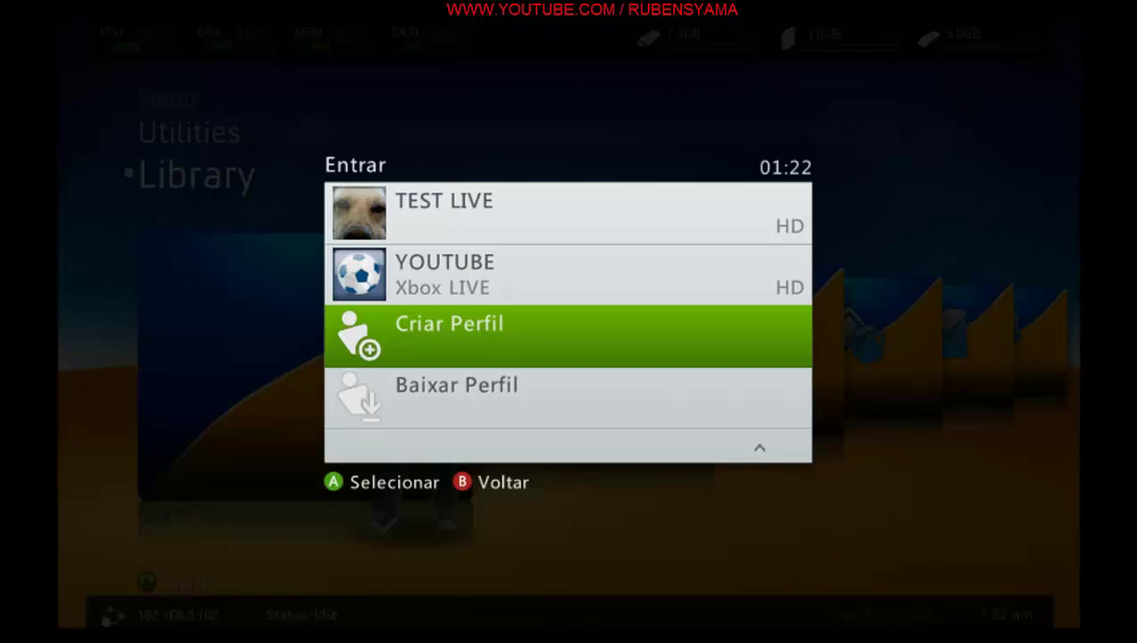
key("Return")
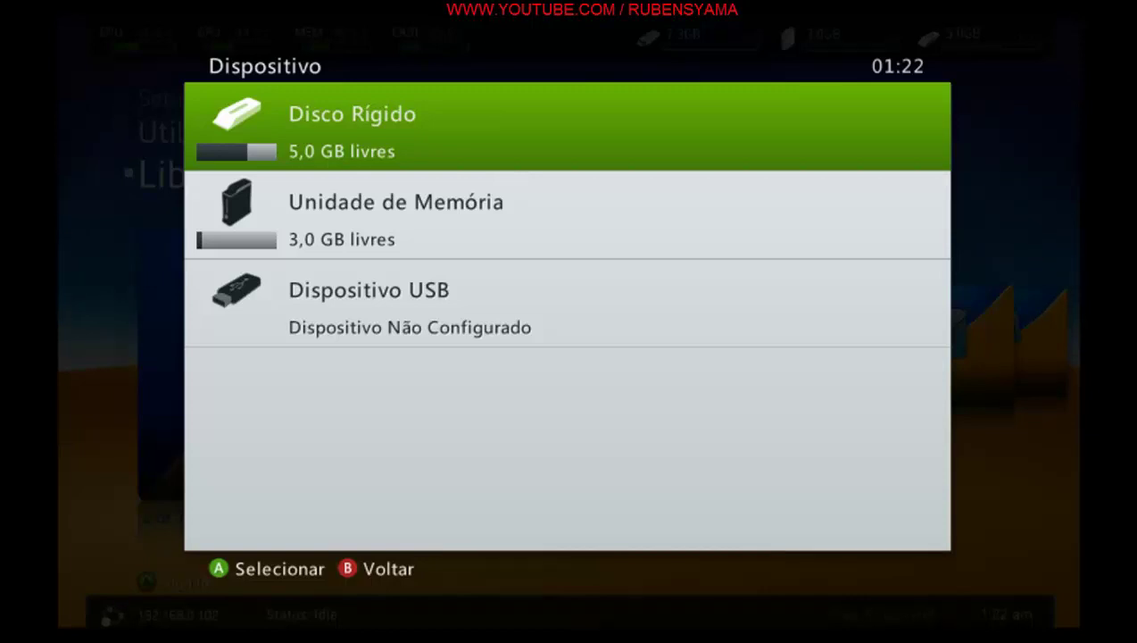
- Pick Dispositivo USB from Freestyle Dash's storage device list
key("Down")
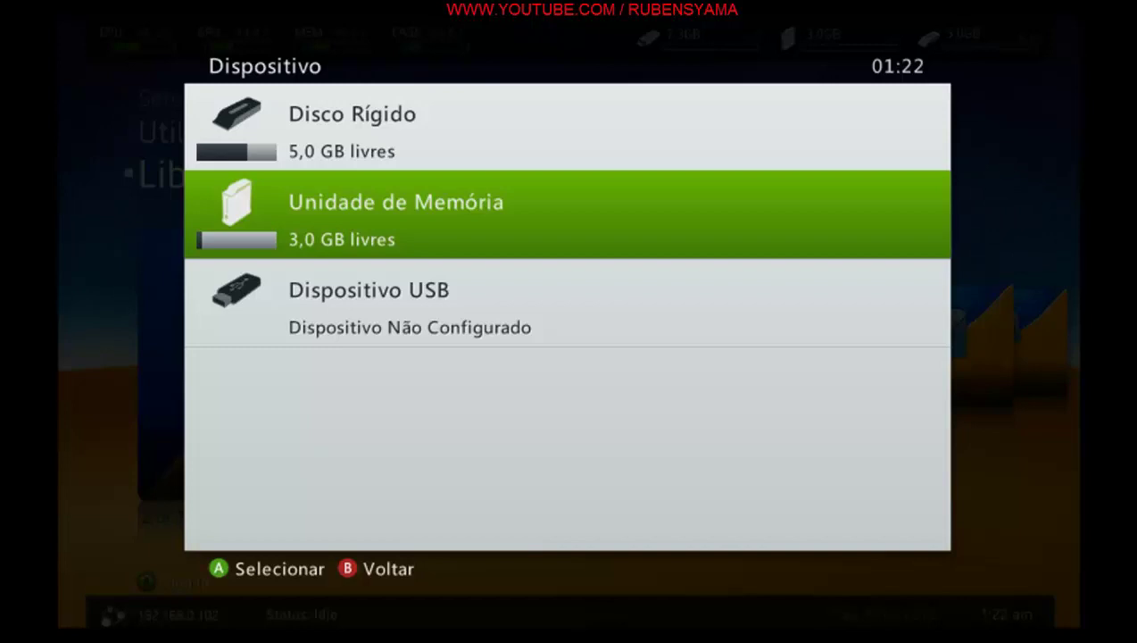
key("Down")
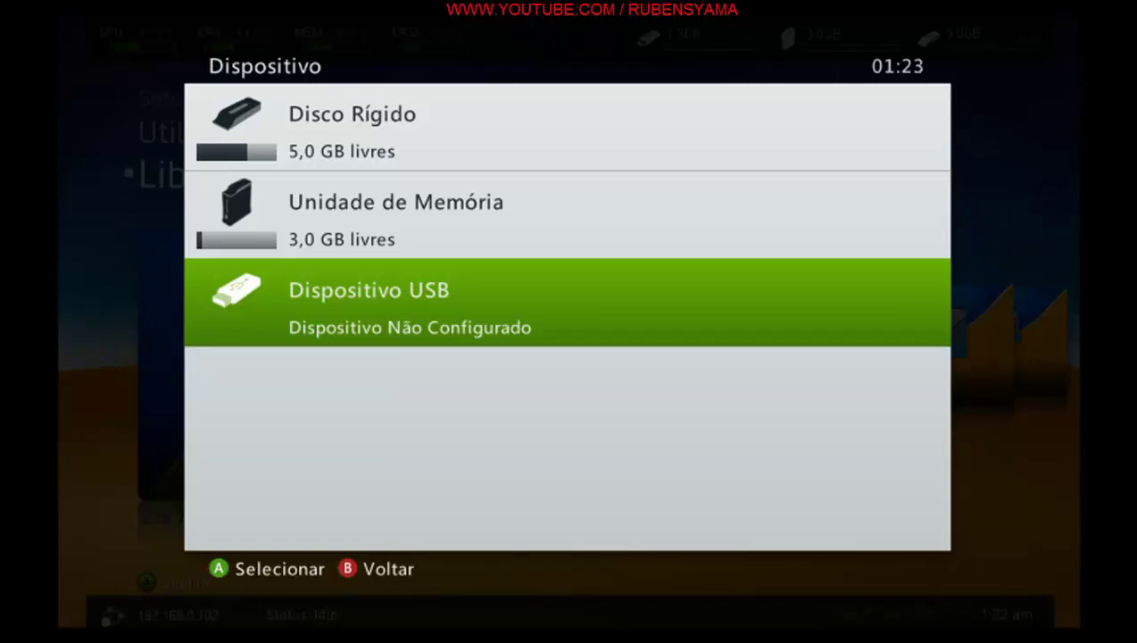
key("Return")
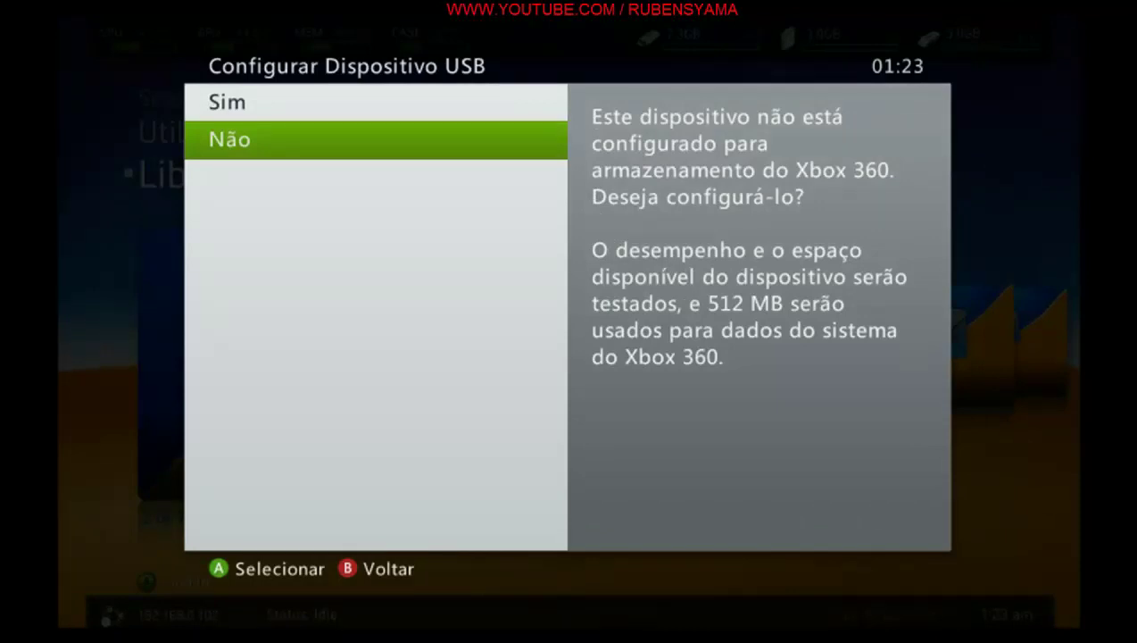
- Answer Sim to configuring the USB device, then Sim to the exit warning
key("Up")
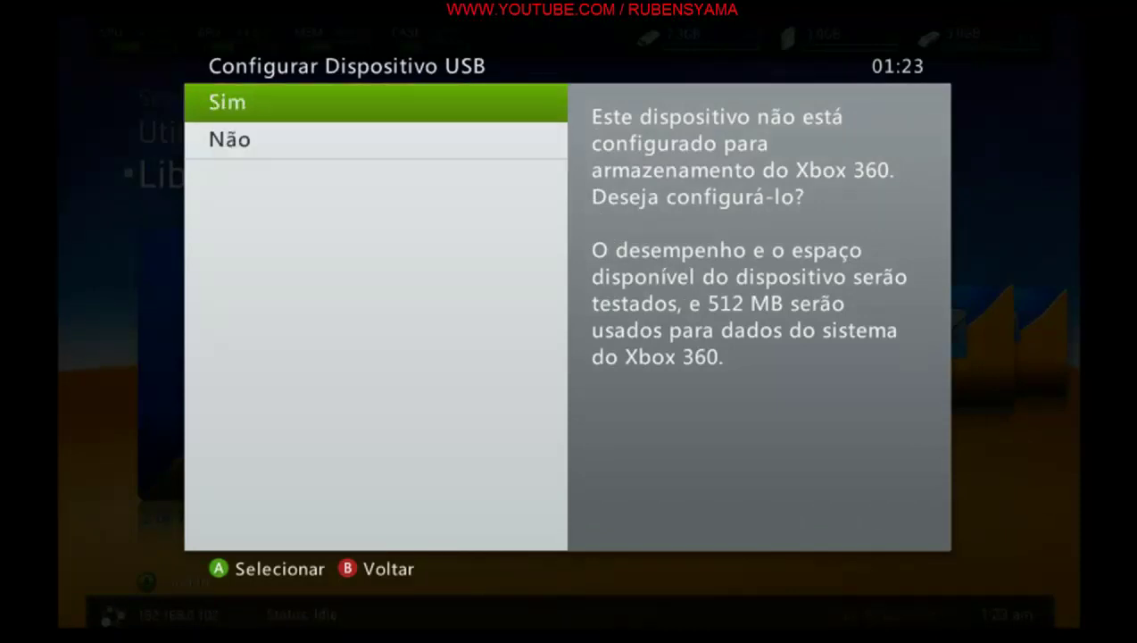
key("Return")
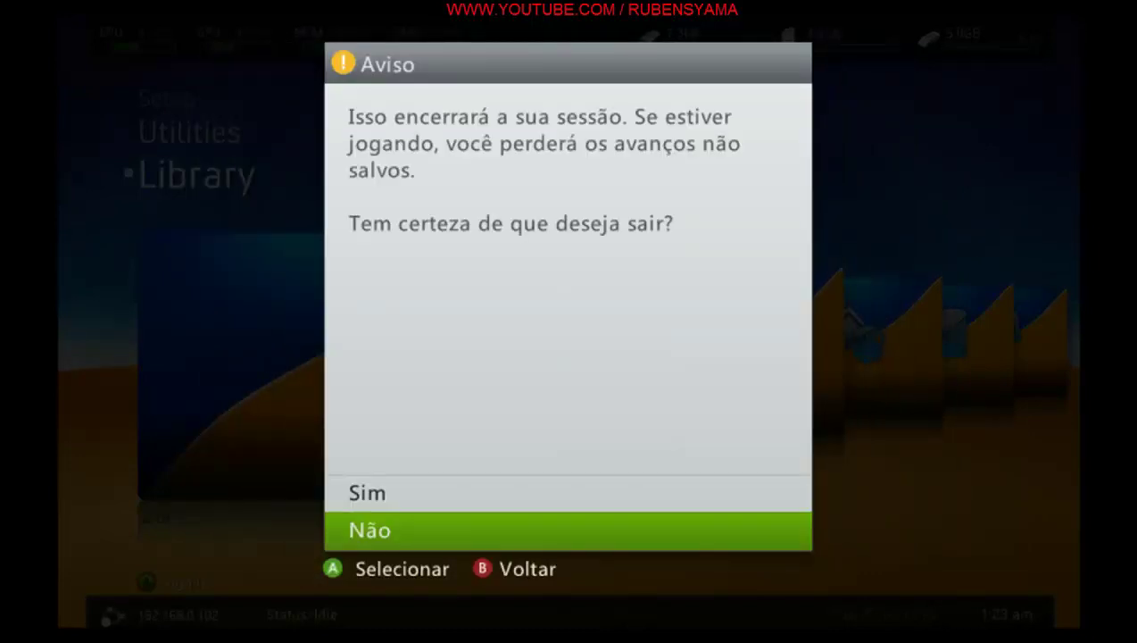
key("Up")
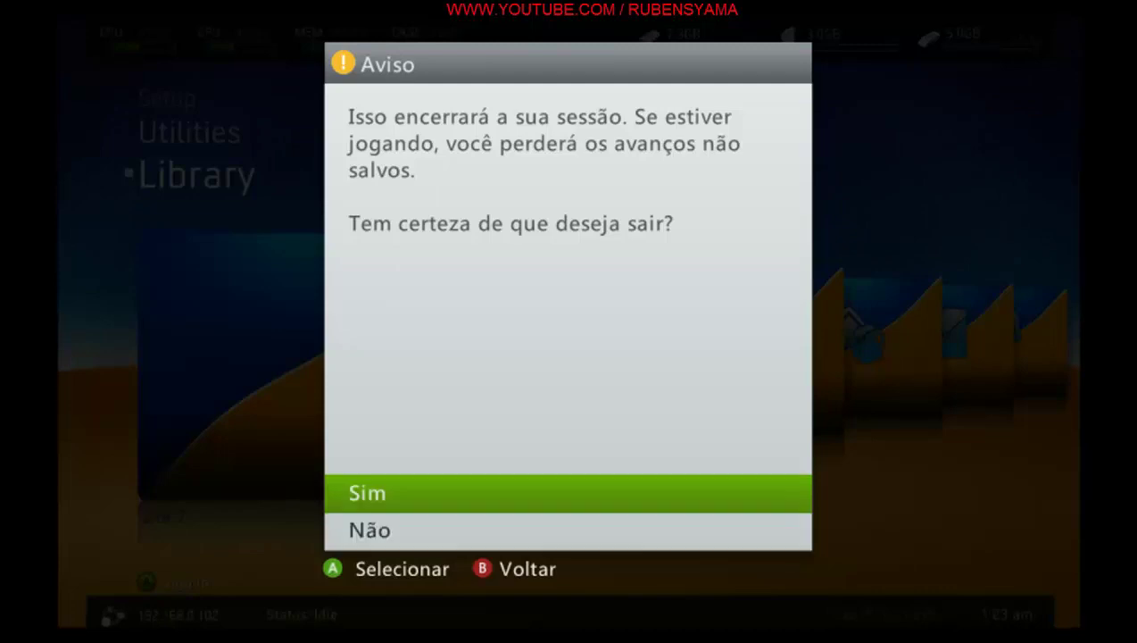
key("Return")
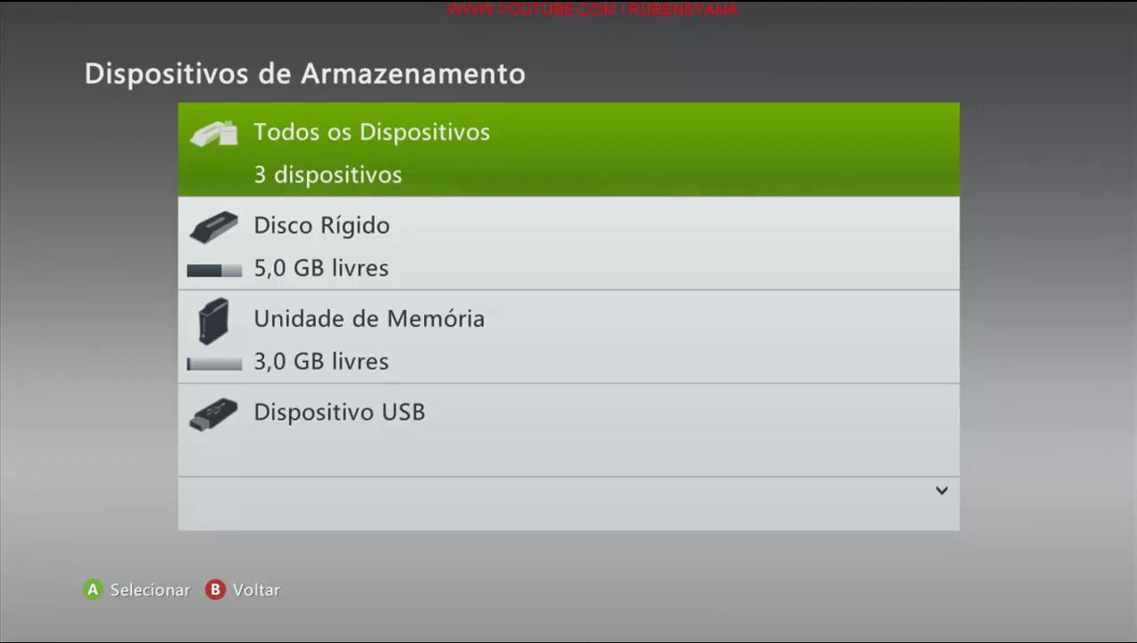
- Open the USB device's setup and compare the Configurar Agora and Personalizar options
key("Down")
key("Down")
key("Down")
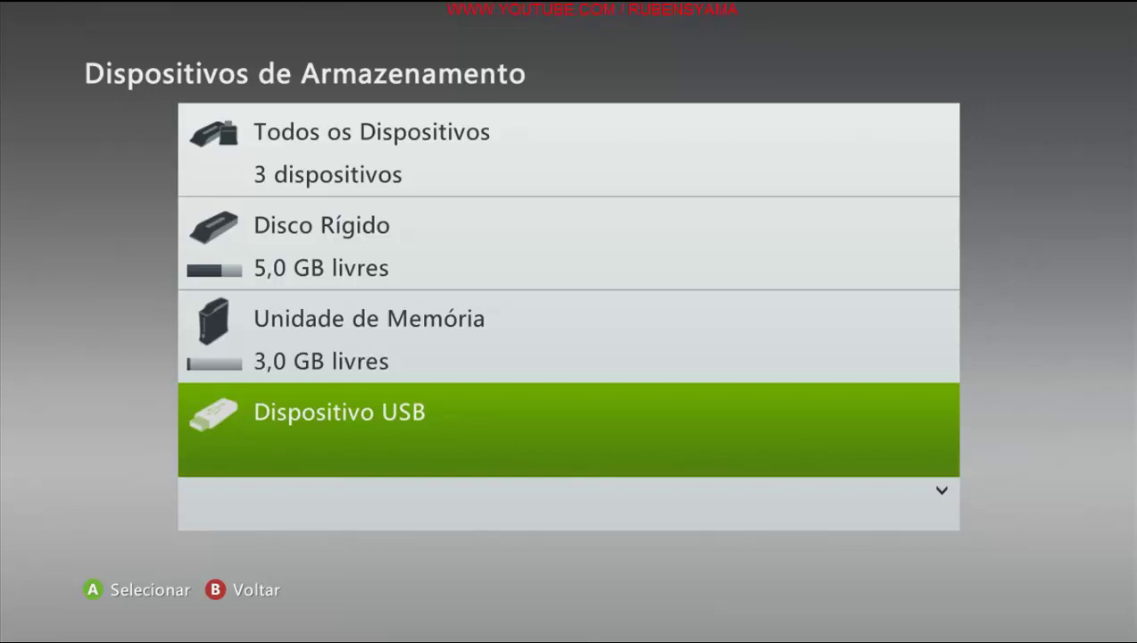
key("Return")
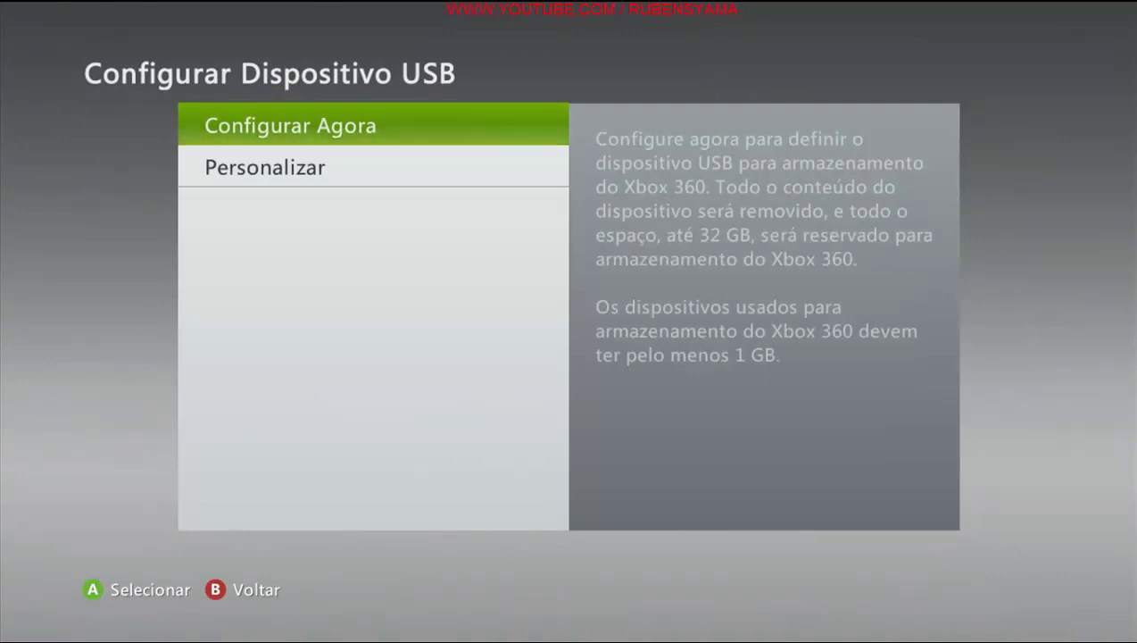
key("Down")
key("Up")
key("Down")
key("Return")
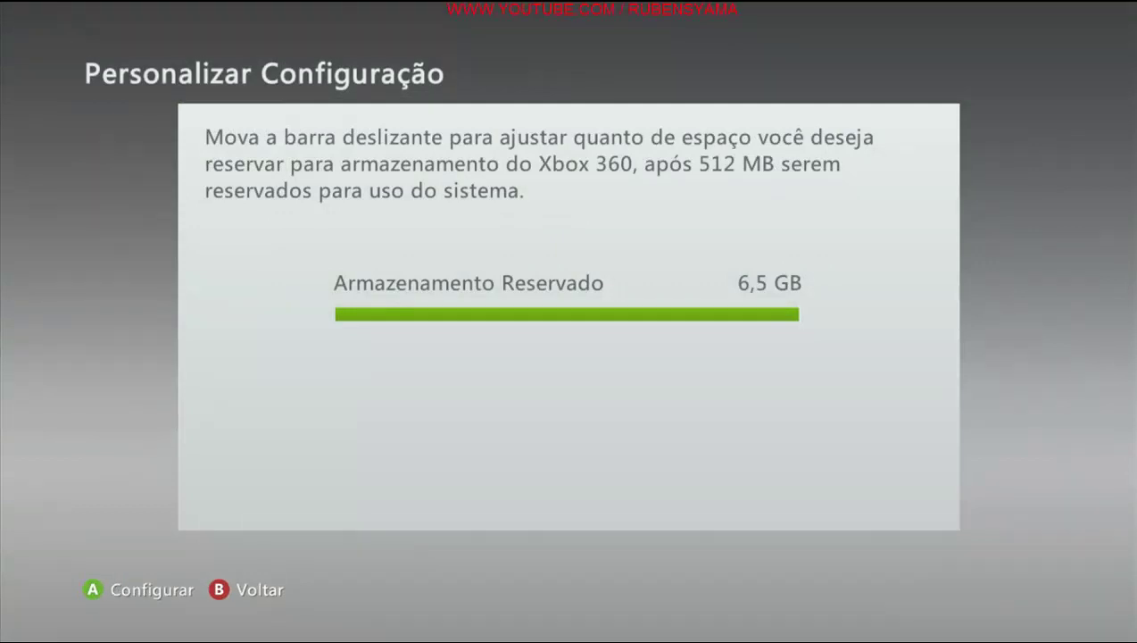
key("Left")
key("Left")
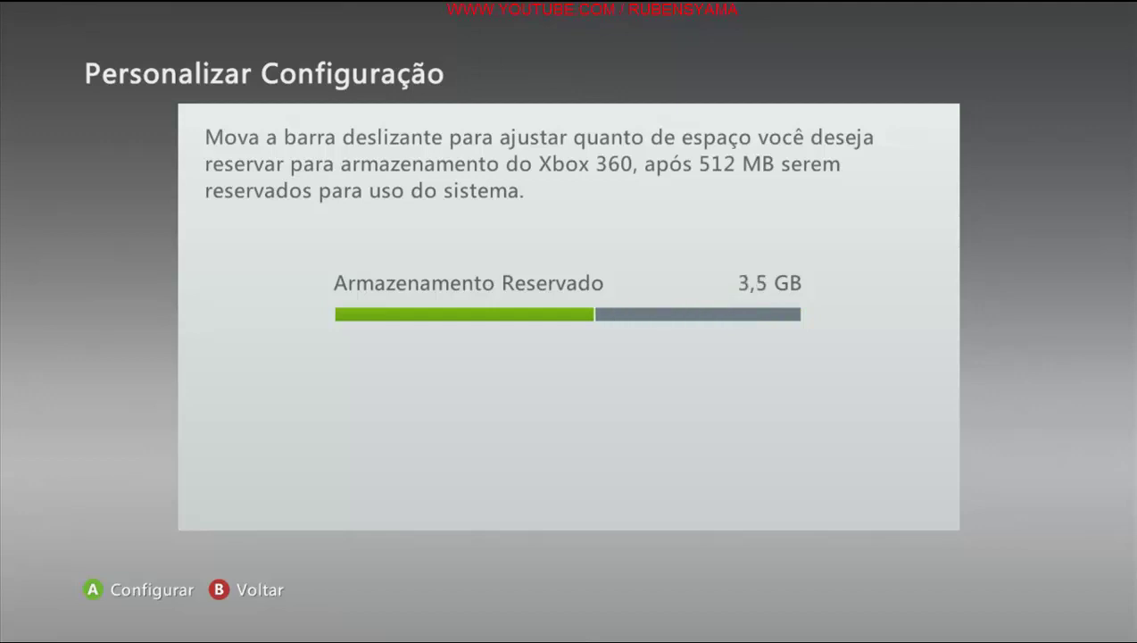
key("Left")
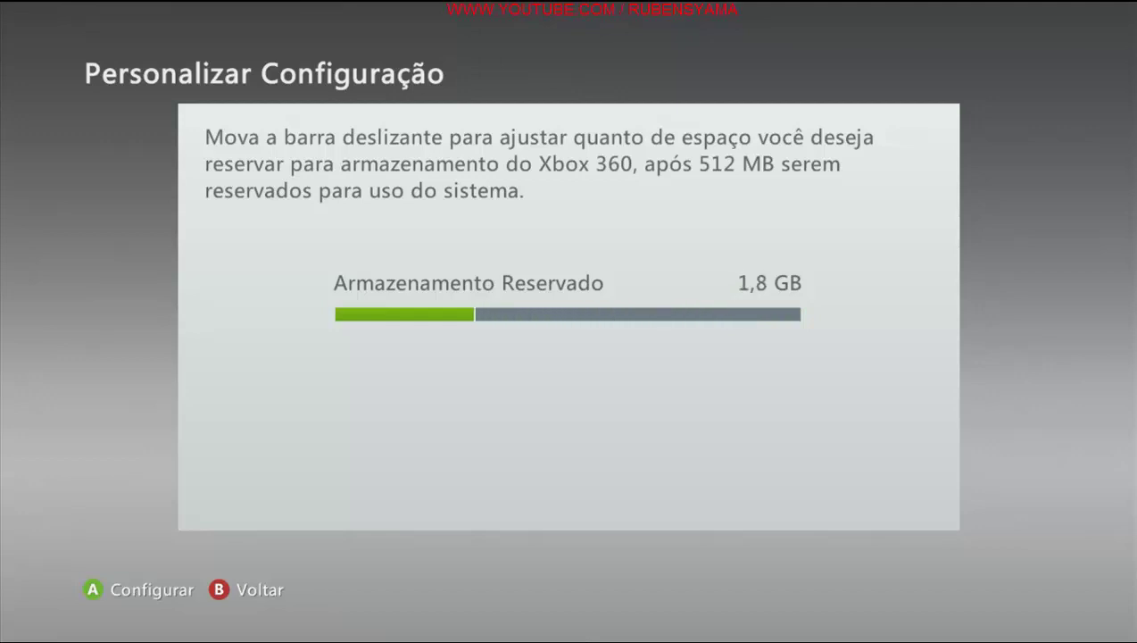
key("Right")
key("Left")
key("Left")
key("Left")
key("Left")
key("Left")
key("Left")
key("Left")
key("Left")
key("Left")
key("Left")
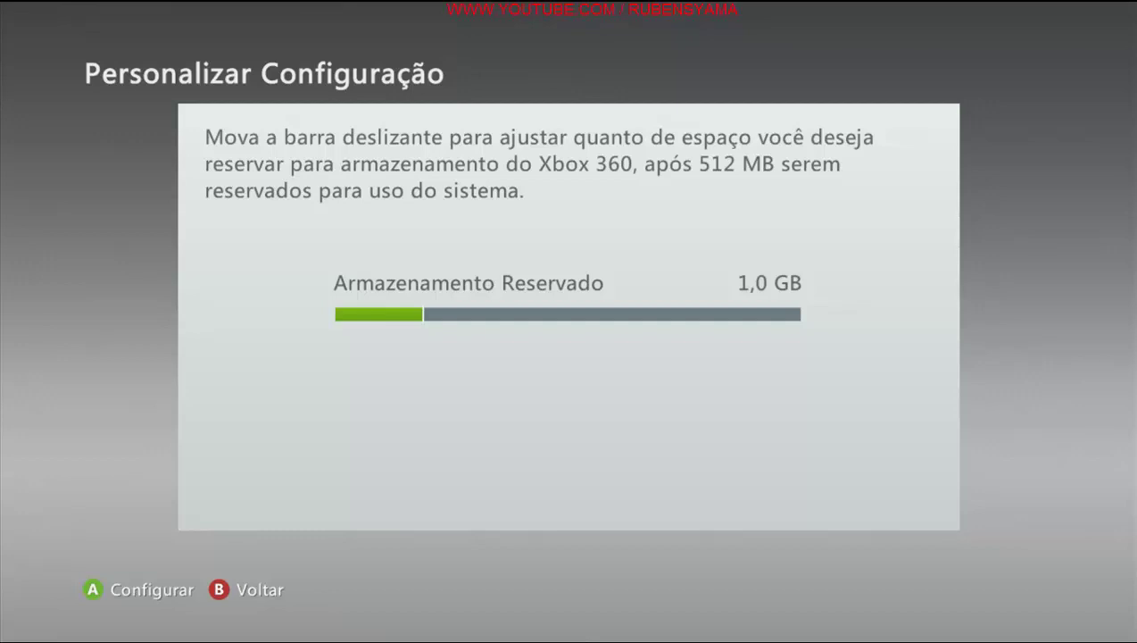
key("Escape")
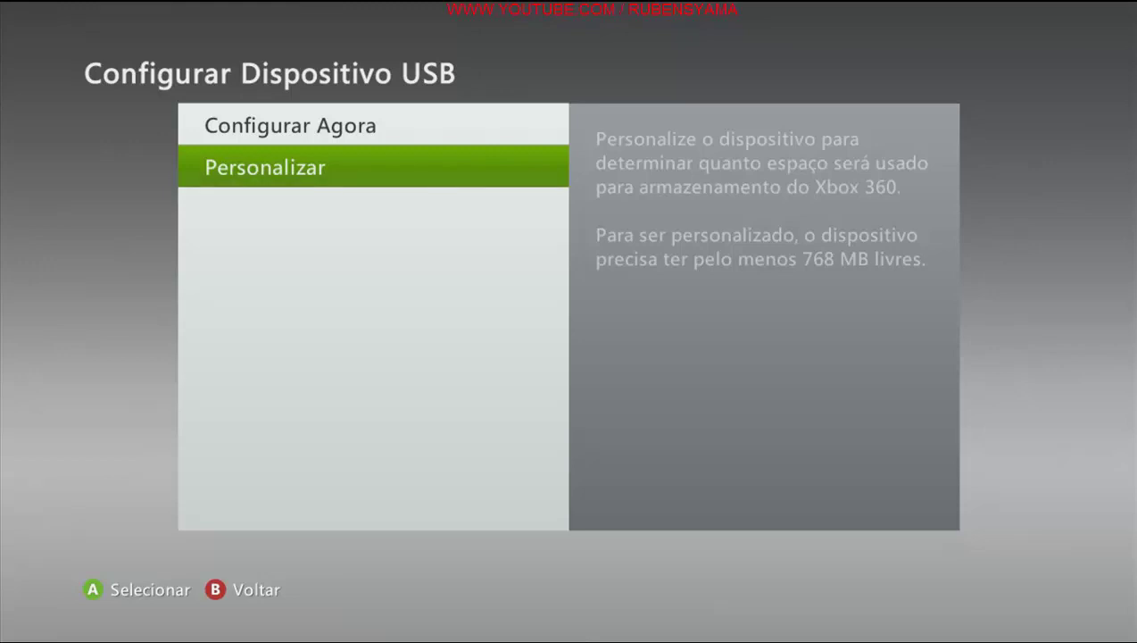
- Lower the USB drive's Armazenamento Reservado to 1,0 GB under Personalizar and configure it
key("Return")
key("Left")
key("Left")
key("Left")
key("Left")
key("Left")
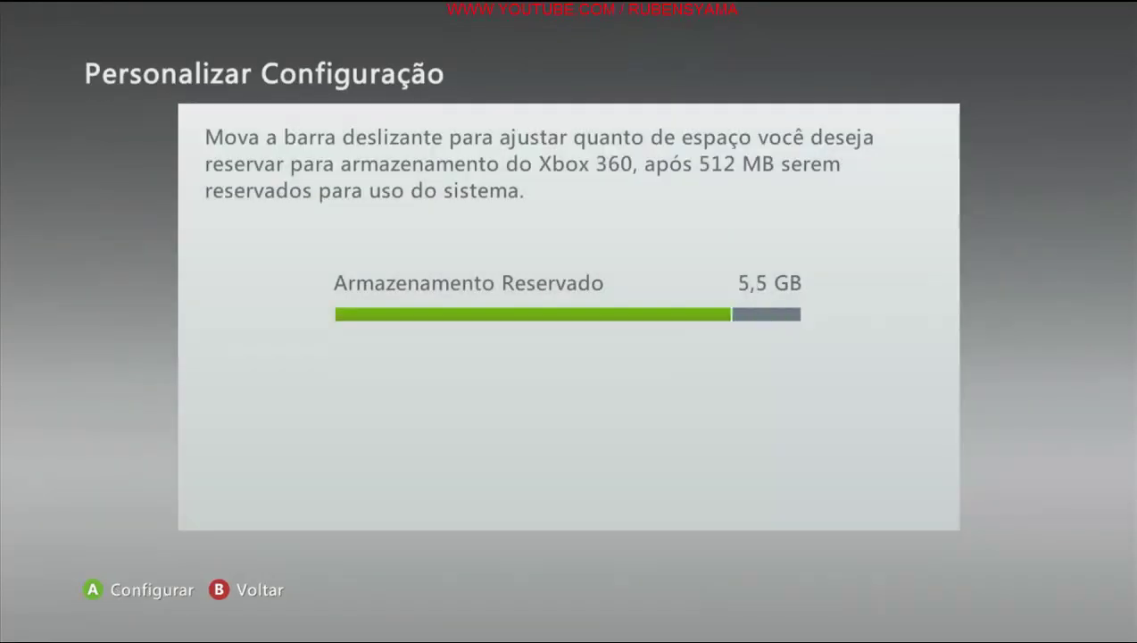
key("Left")
key("Left")
key("Left")
key("Left")
key("Left")
key("Left")
key("Left")
key("Left")
key("Left")
key("Left")
key("Left")
key("Left")
key("Left")
key("Left")
key("Left")
key("Left")
key("Left")
key("Left")
key("Left")
key("Left")
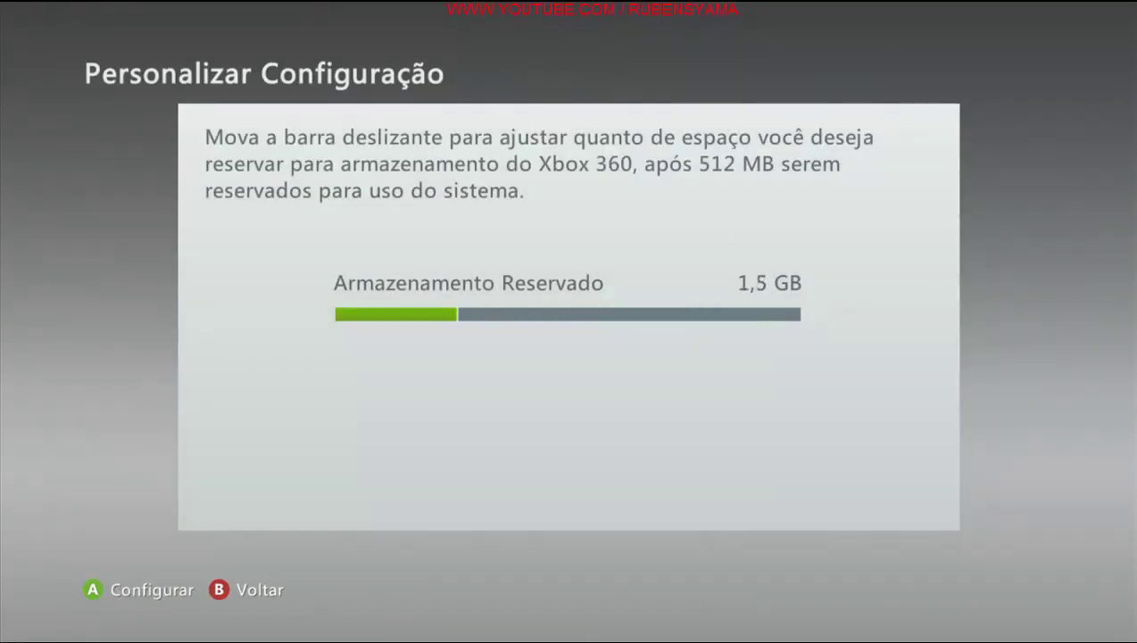
key("Left")
key("Left")
key("Left")
key("Left")
key("Left")
key("Return")
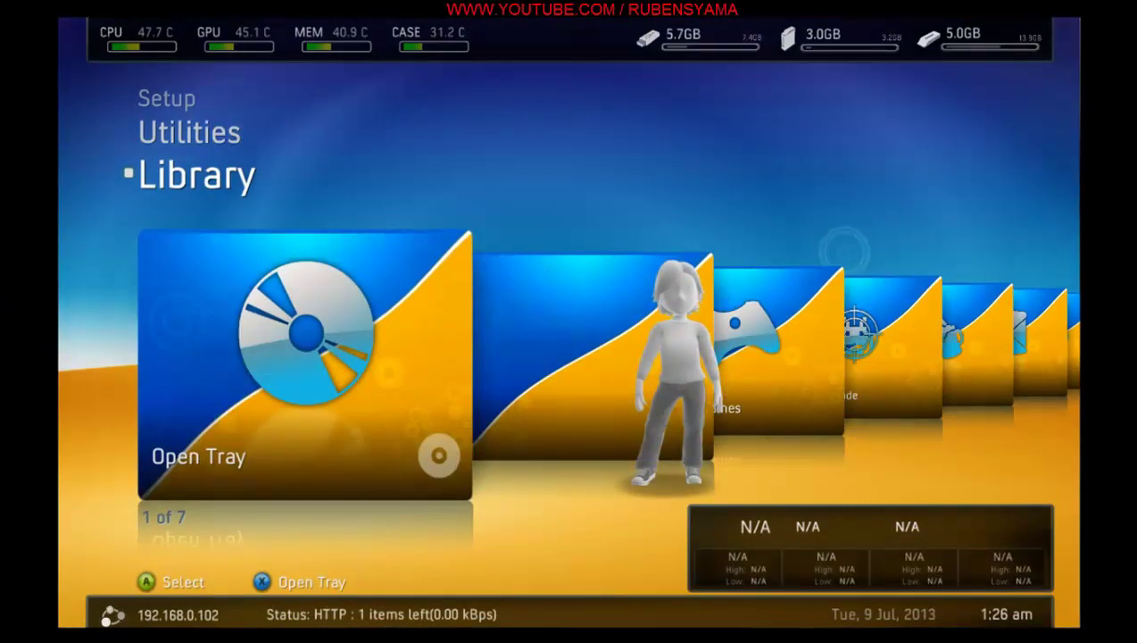
- Sign in with a hard-drive profile from the Library and dismiss the Xbox LIVE error
key("Right")
key("Left")
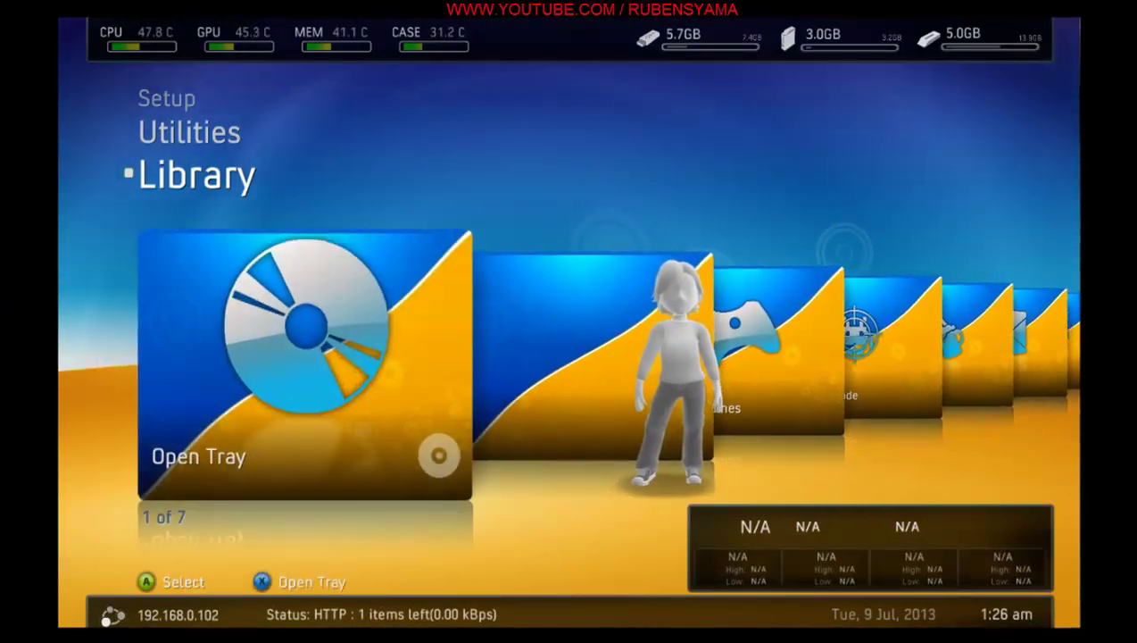
key("Right")
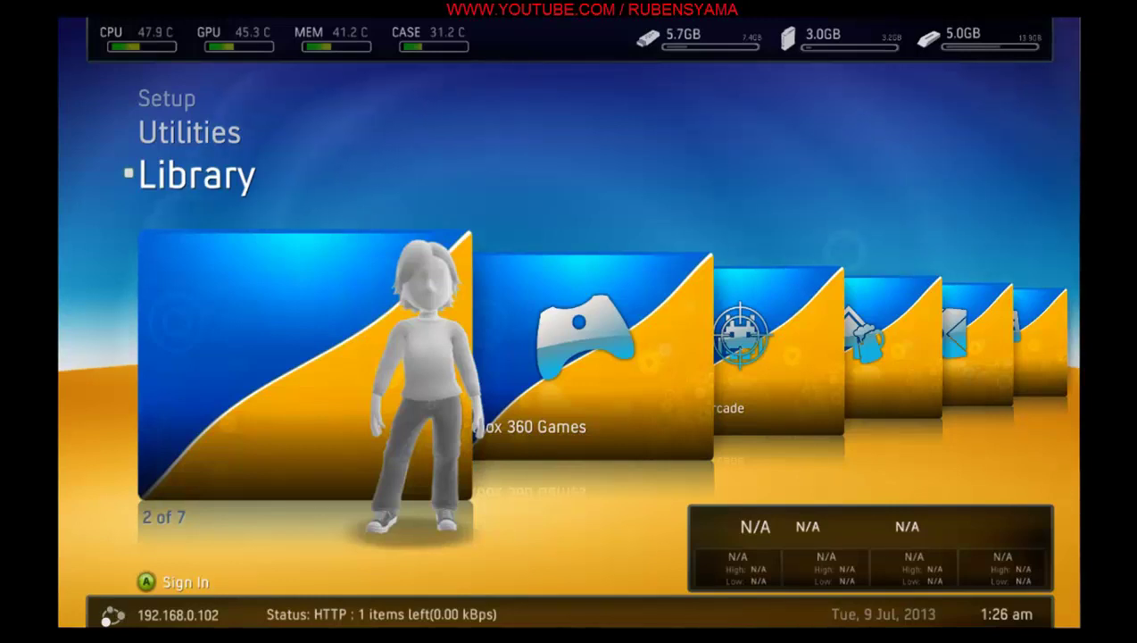
key("Return")
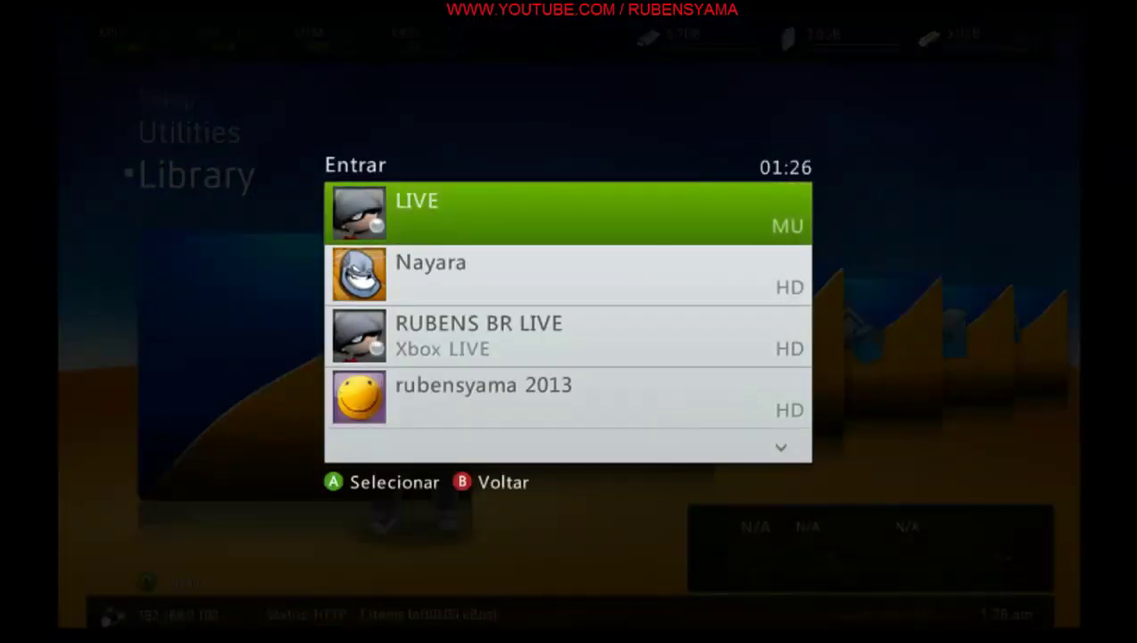
key("Down")
key("Down")
key("Return")
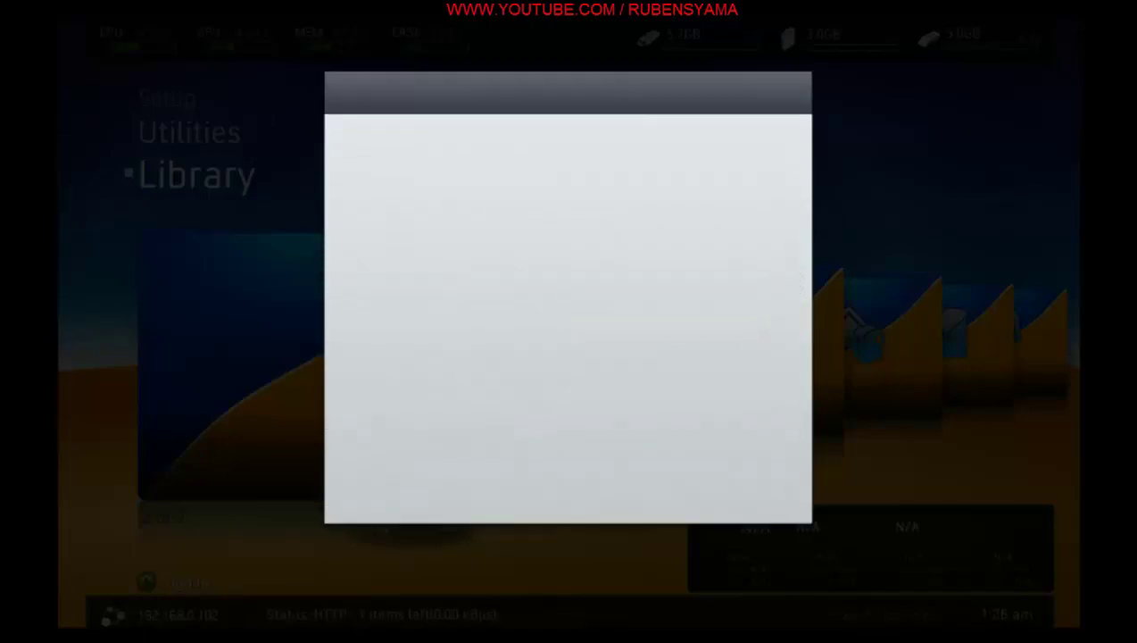
key("Return")
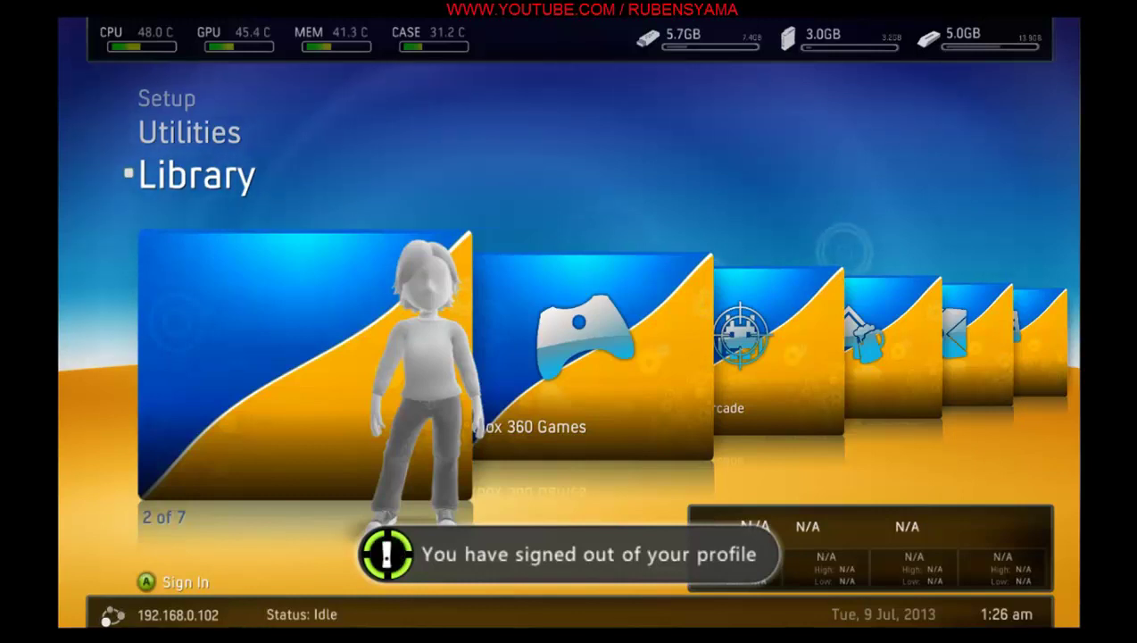
- Choose Criar Perfil and store the new profile on the 1023 MB Unidade de Memória
key("a")
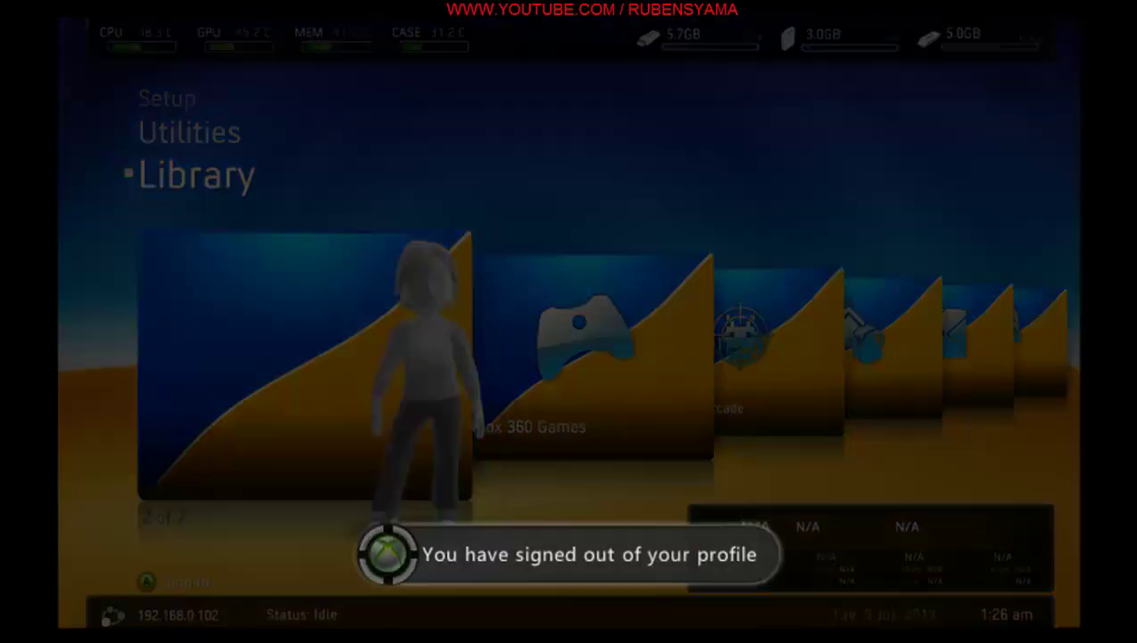
key("Down")
key("Down")
key("Down")
key("Down")
key("Down")
key("Down")
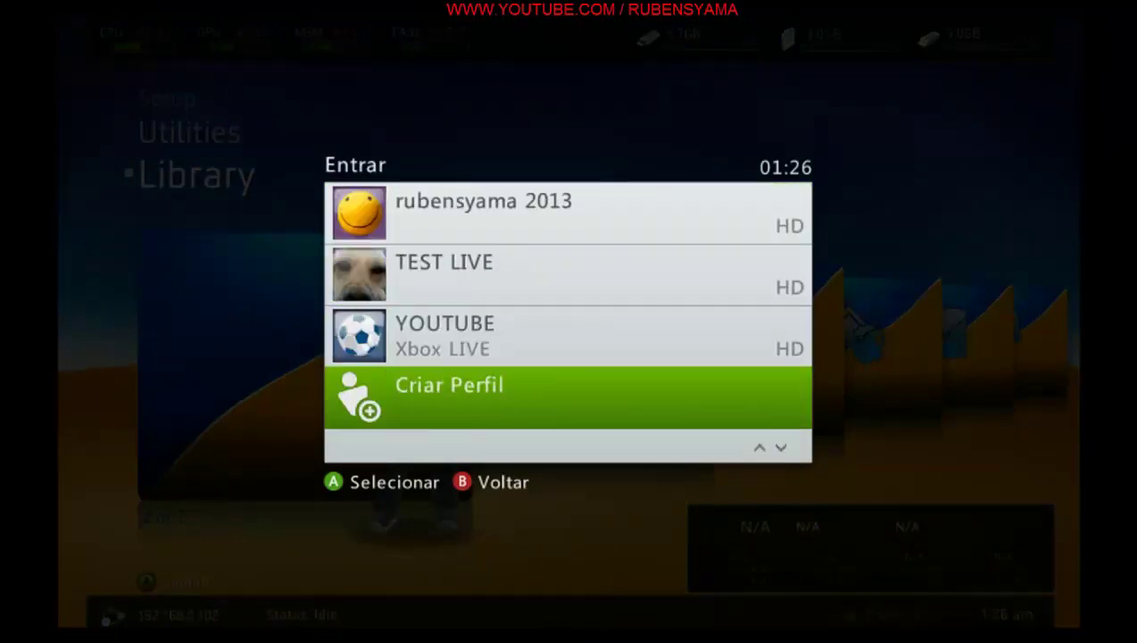
key("Return")
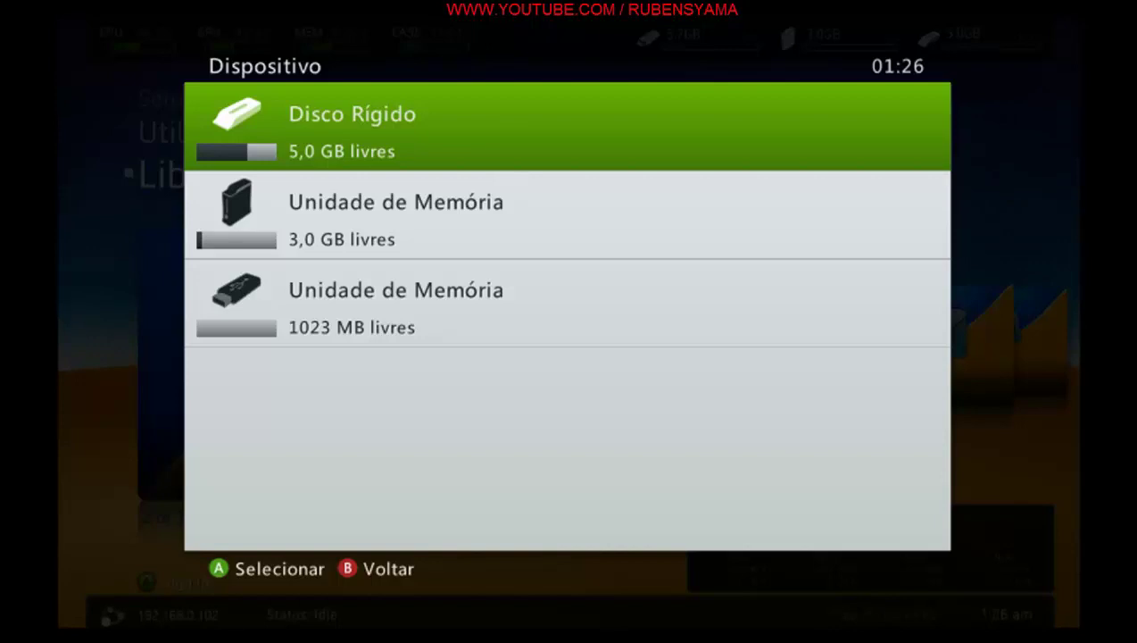
key("Down")
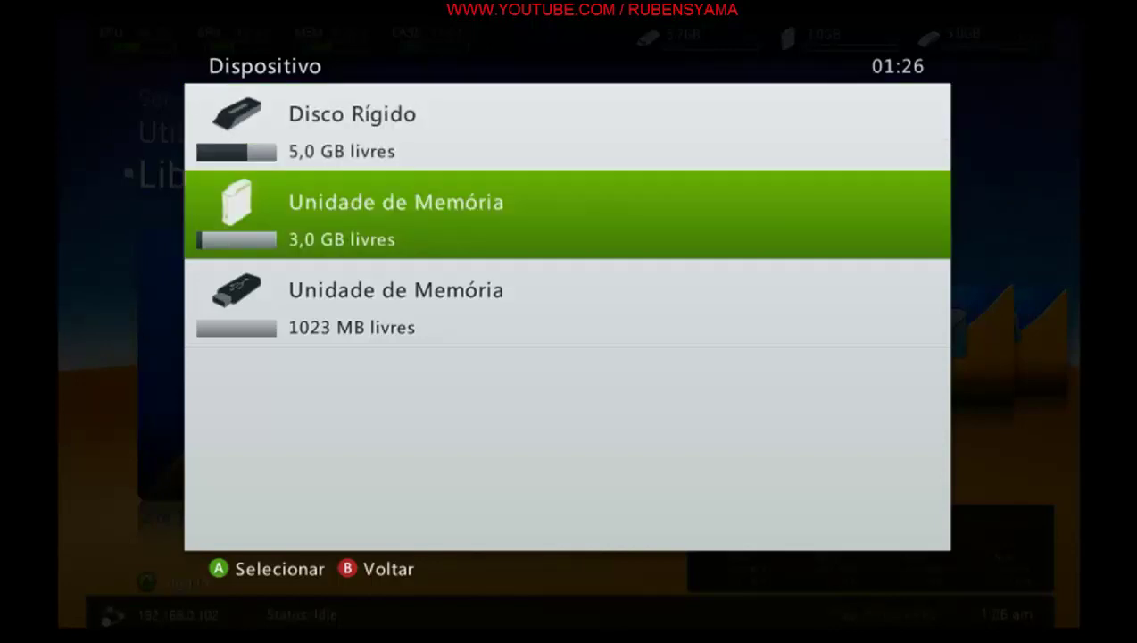
key("Down")
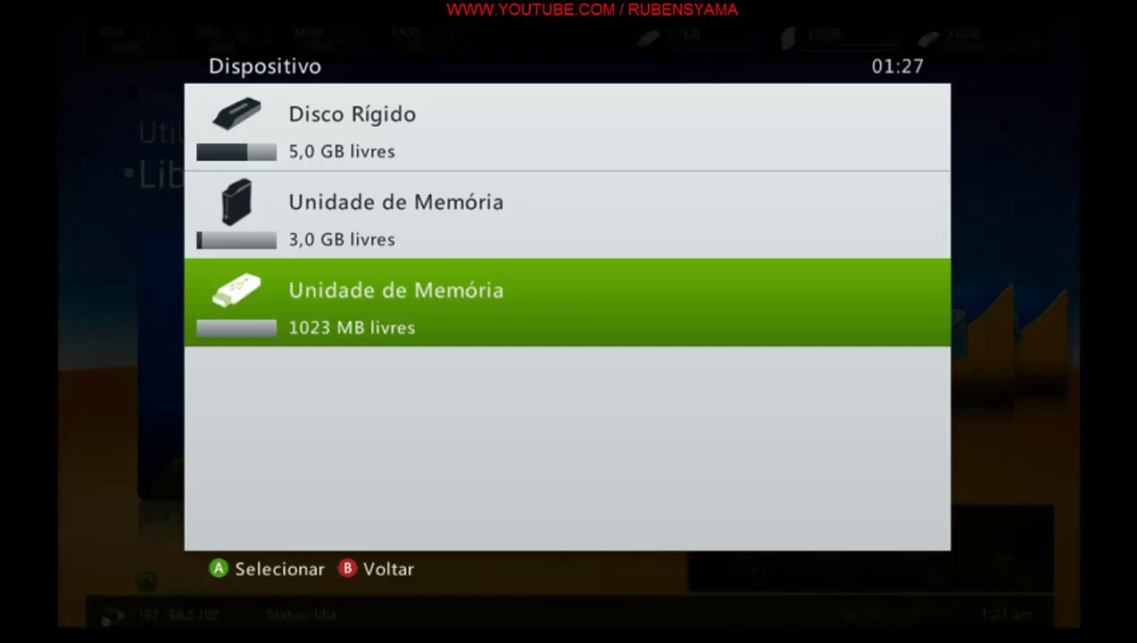
key("Return")
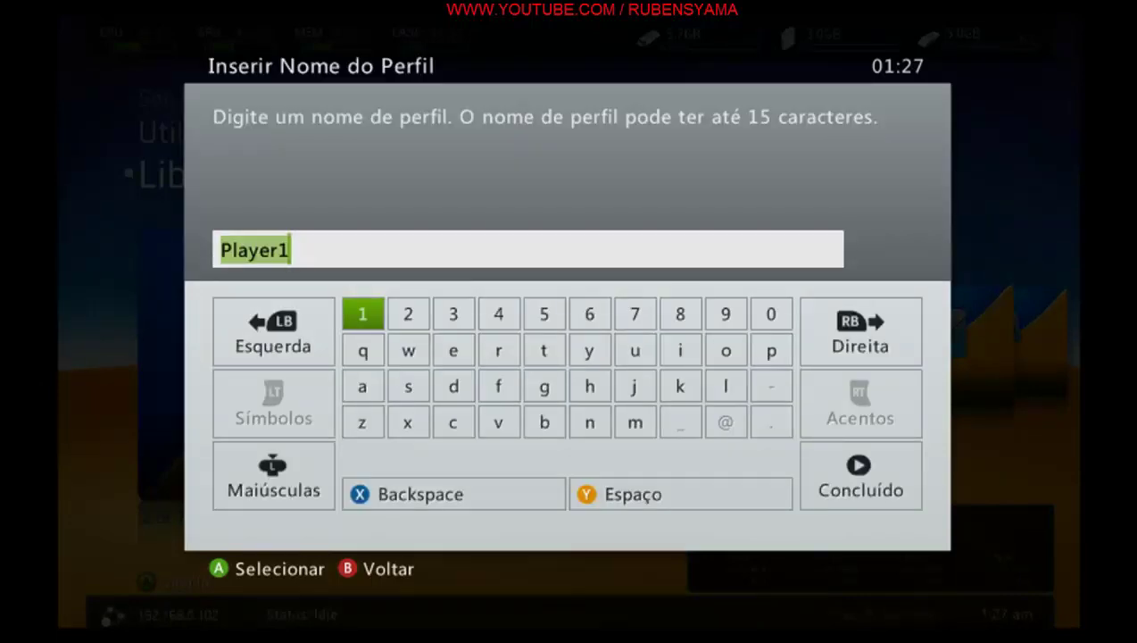
- Clear the default Player1 name and switch the on-screen keyboard to capital letters
key("BackSpace")
key("Down")
key("Right")
key("Right")
key("Down")
key("Right")
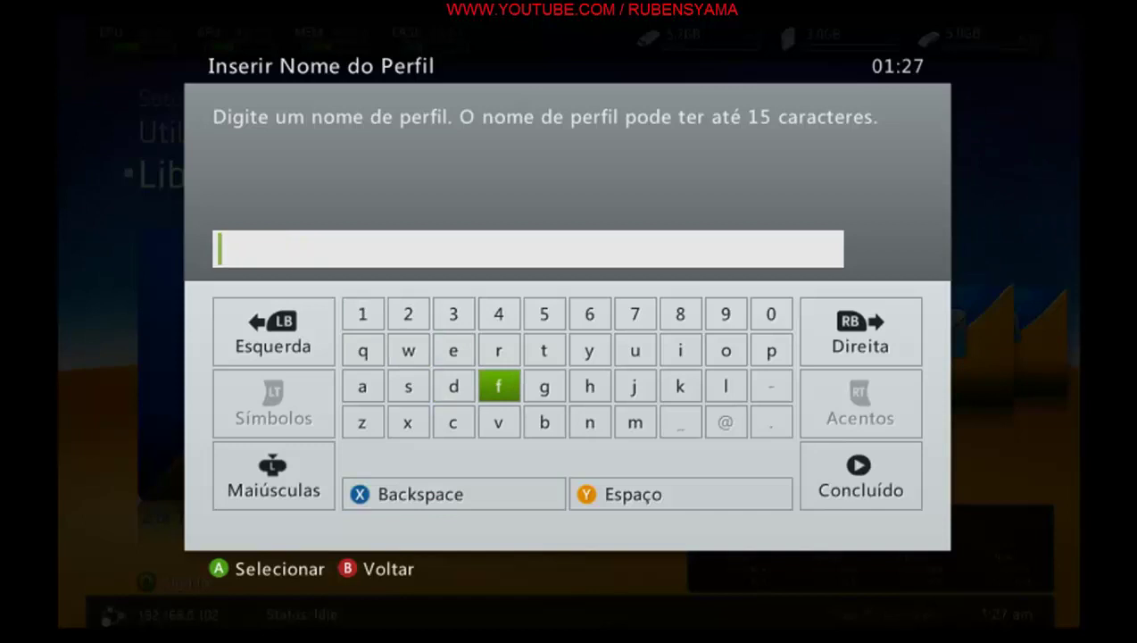
key("Left")
key("Left")
key("Left")
key("Down")
key("Left")
key("Down")
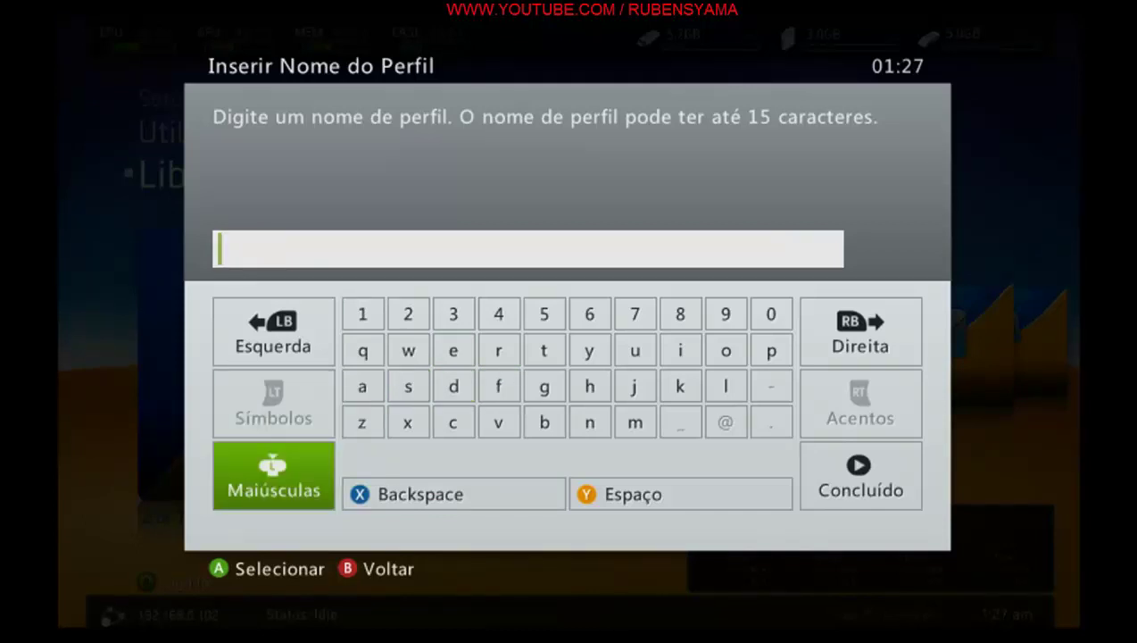
key("Return")
key("Right")
key("Up")
key("Up")
key("Up")
key("Right")
key("Right")
key("Right")
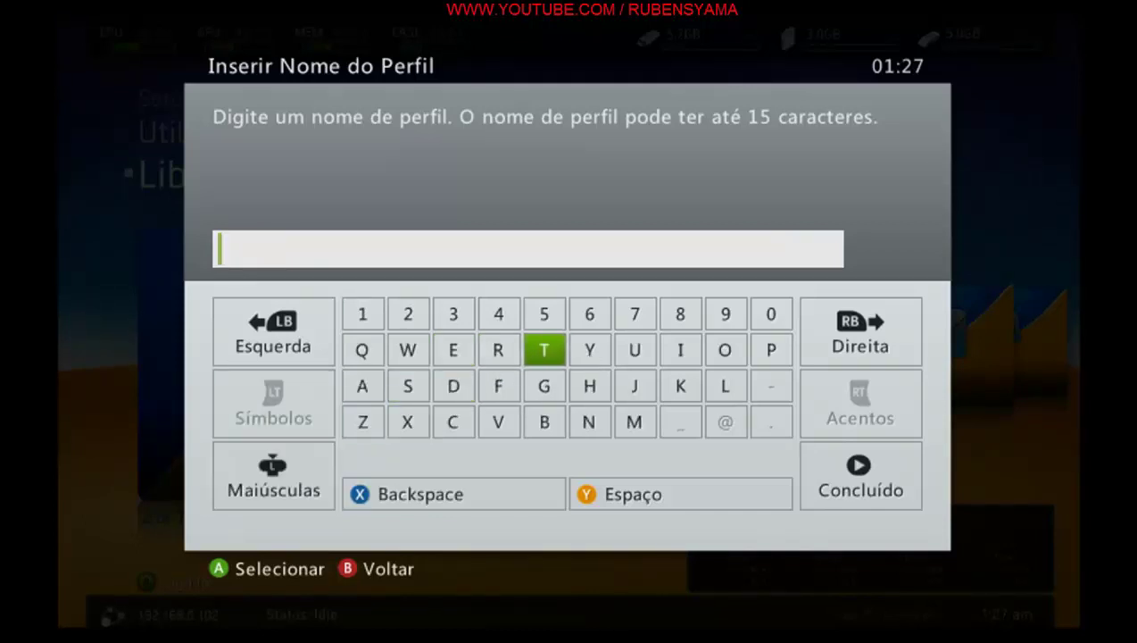
key("Down")
key("Right")
key("Right")
key("Return")
key("Up")
key("Right")
key("Return")
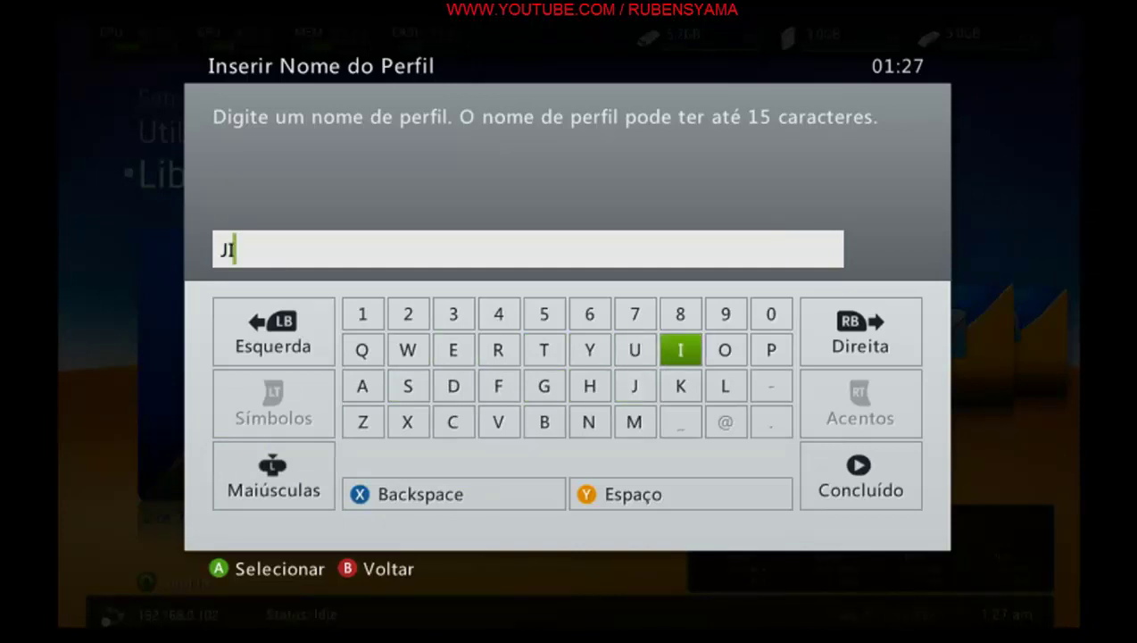
key("Left")
key("BackSpace")
key("BackSpace")
- Enter the first word of the profile name followed by a space
key("Left")
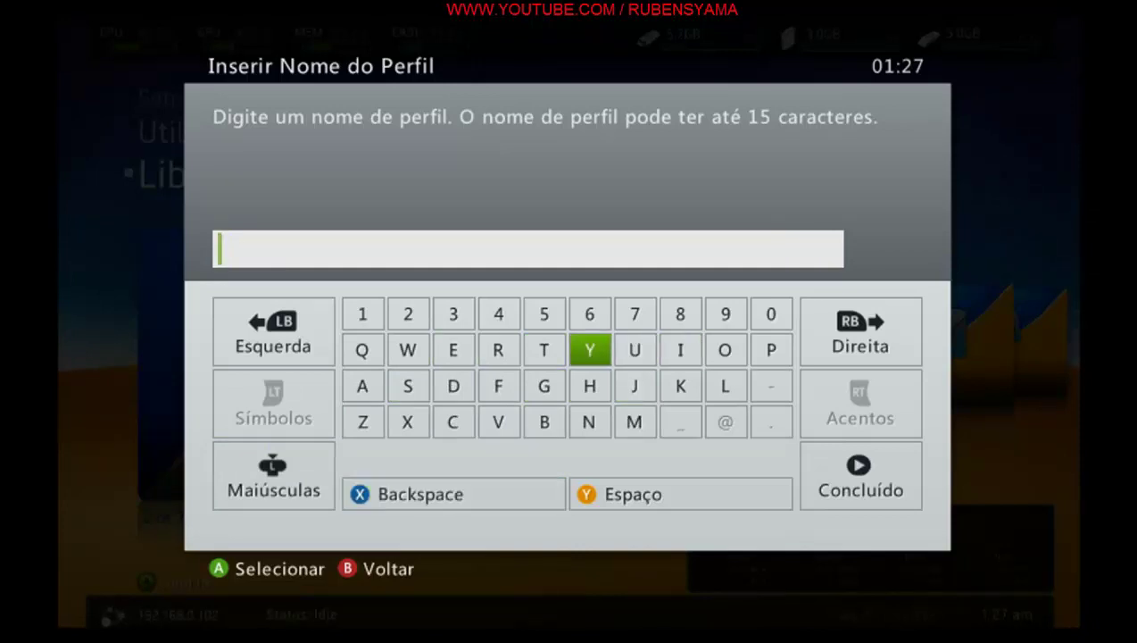
key("Down")
key("Left")
key("Up")
key("Left")
key("Return")
key("Right")
key("Right")
key("Right")
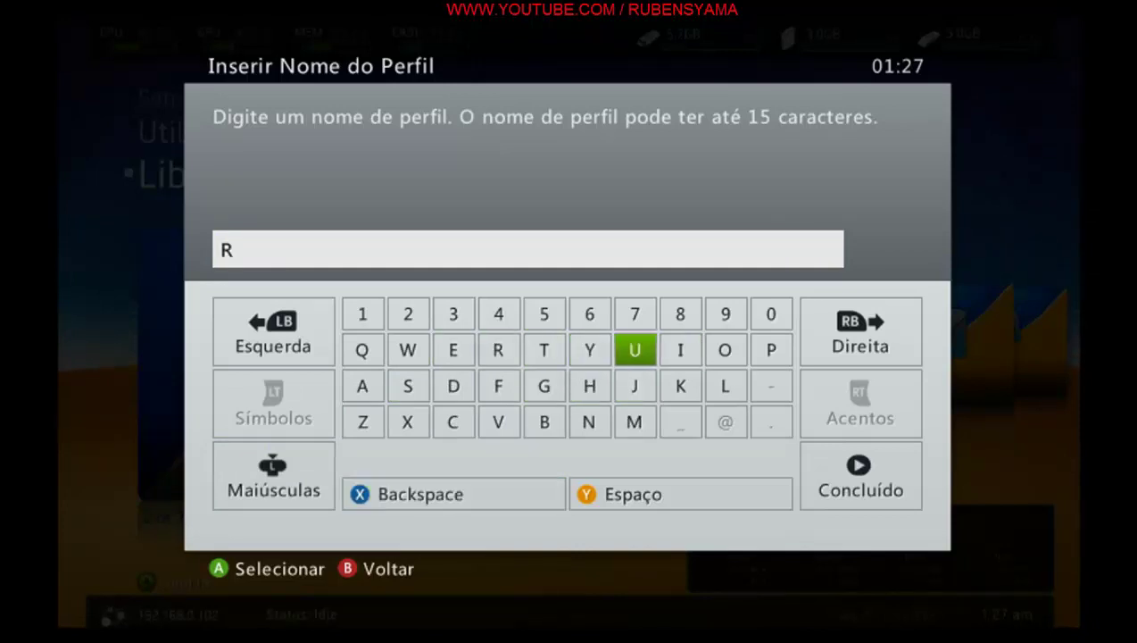
key("Return")
key("Down")
key("Left")
key("Down")
key("Left")
key("Return")
key("Up")
key("Up")
key("Left")
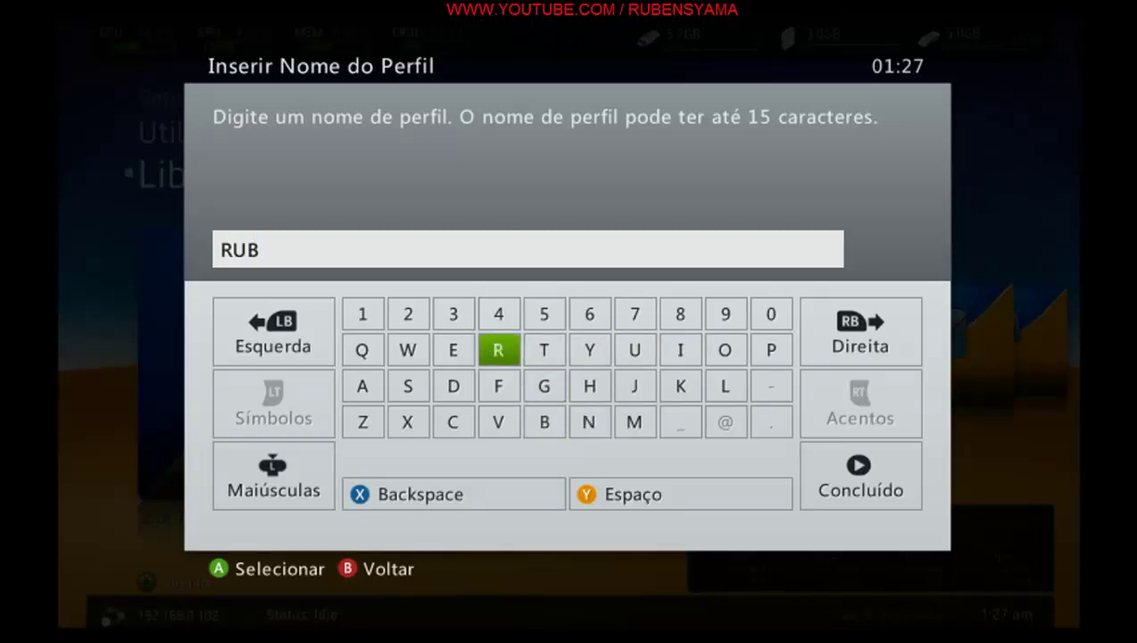
key("Left")
key("Return")
key("Right")
key("Right")
key("Right")
key("Down")
key("Down")
key("Return")
key("Left")
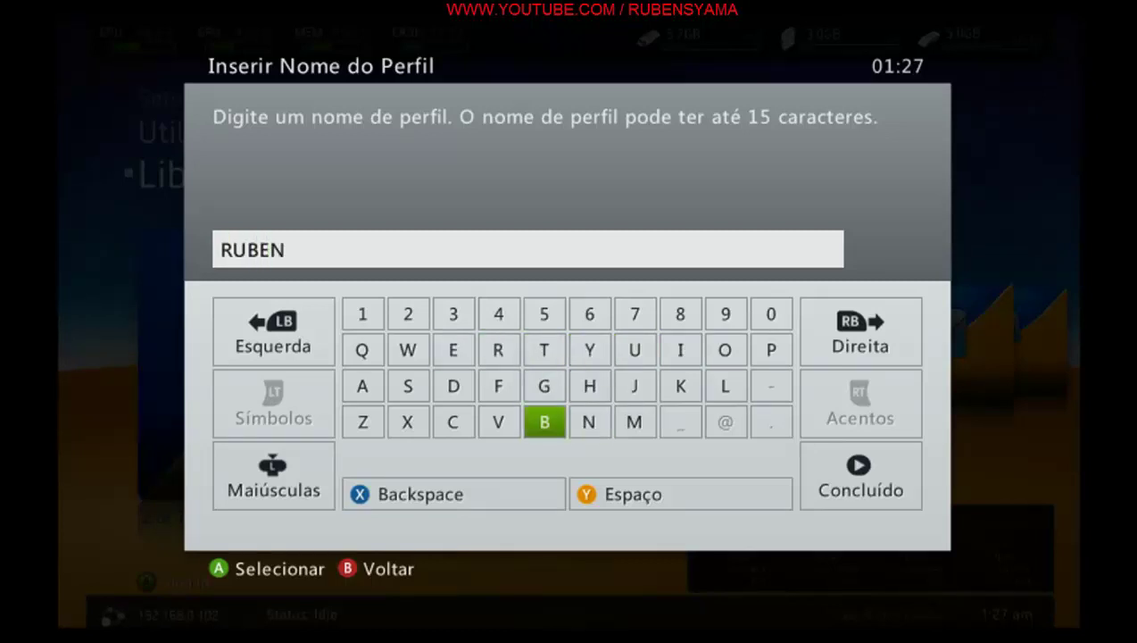
key("Left")
key("Left")
key("Up")
key("Left")
key("Return")
- Enter the second word of the profile name followed by a space
key("Up")
key("Right")
key("Right")
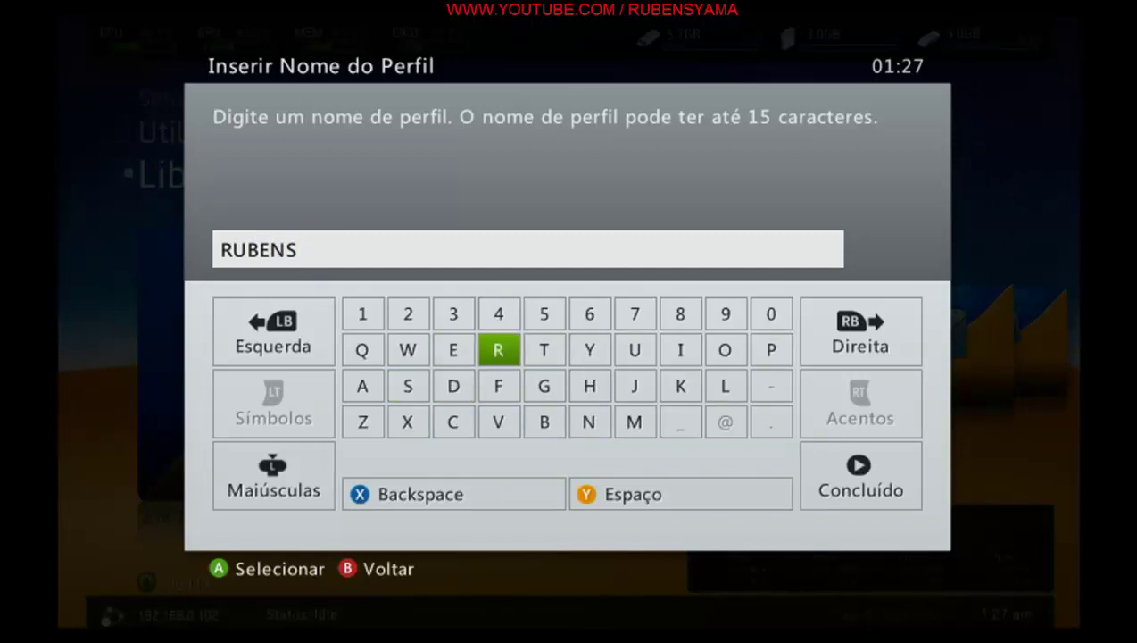
key("Right")
key("Right")
key("Return")
key("Down")
key("Left")
key("Down")
key("Left")
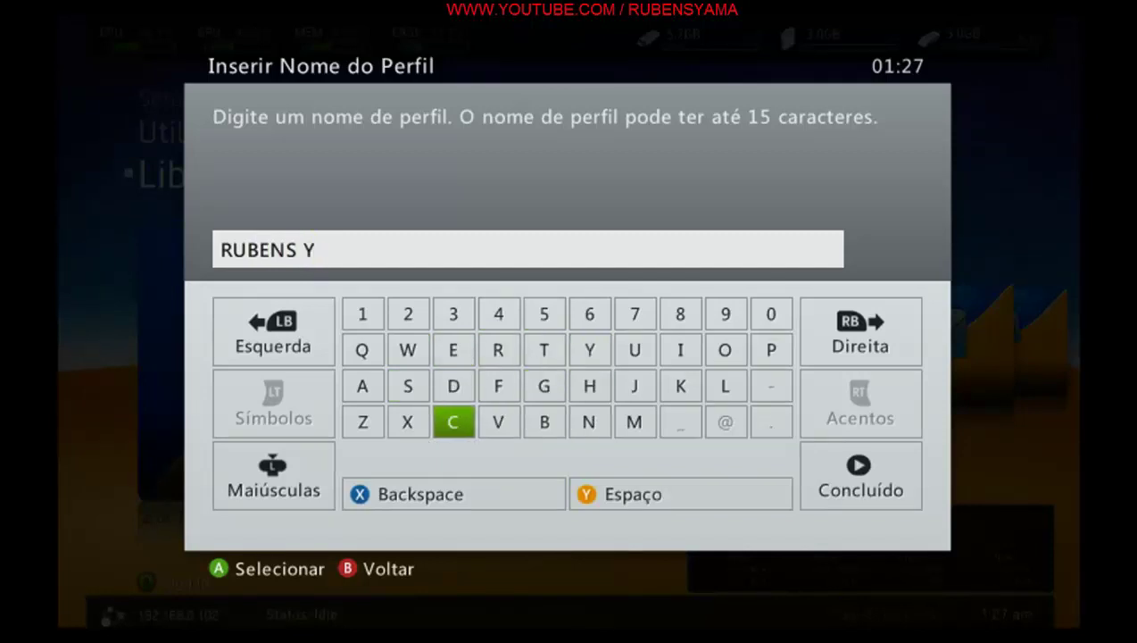
key("Left")
key("Up")
key("Left")
key("Return")
key("Right")
key("Right")
key("Right")
key("Right")
key("Right")
key("Right")
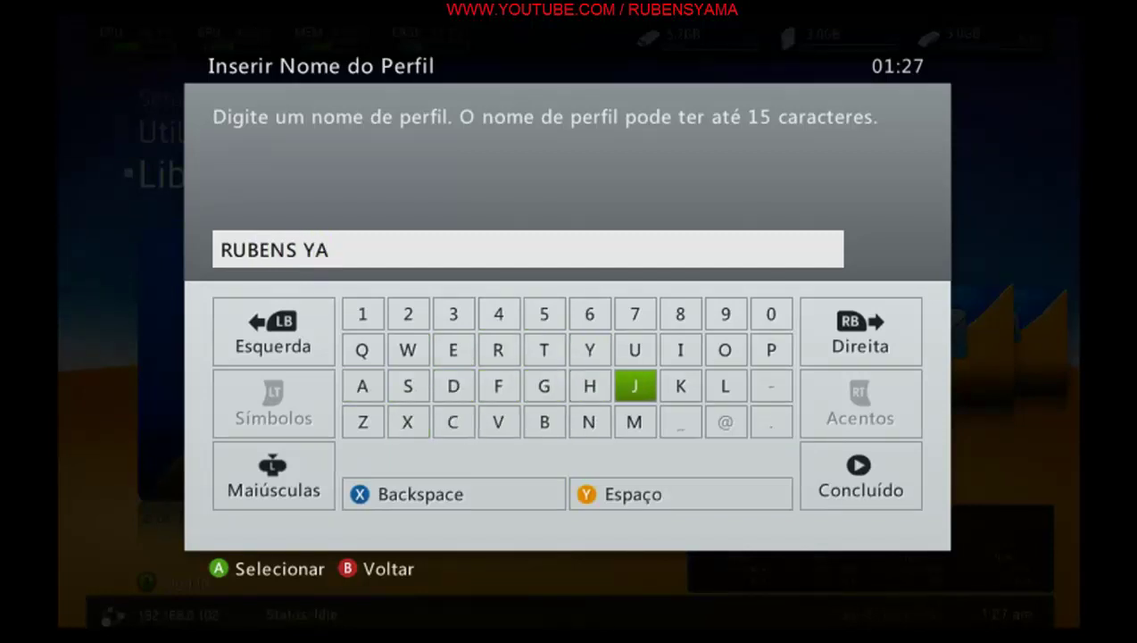
key("Down")
key("Return")
key("Left")
key("Left")
key("Left")
key("Left")
key("Left")
key("Up")
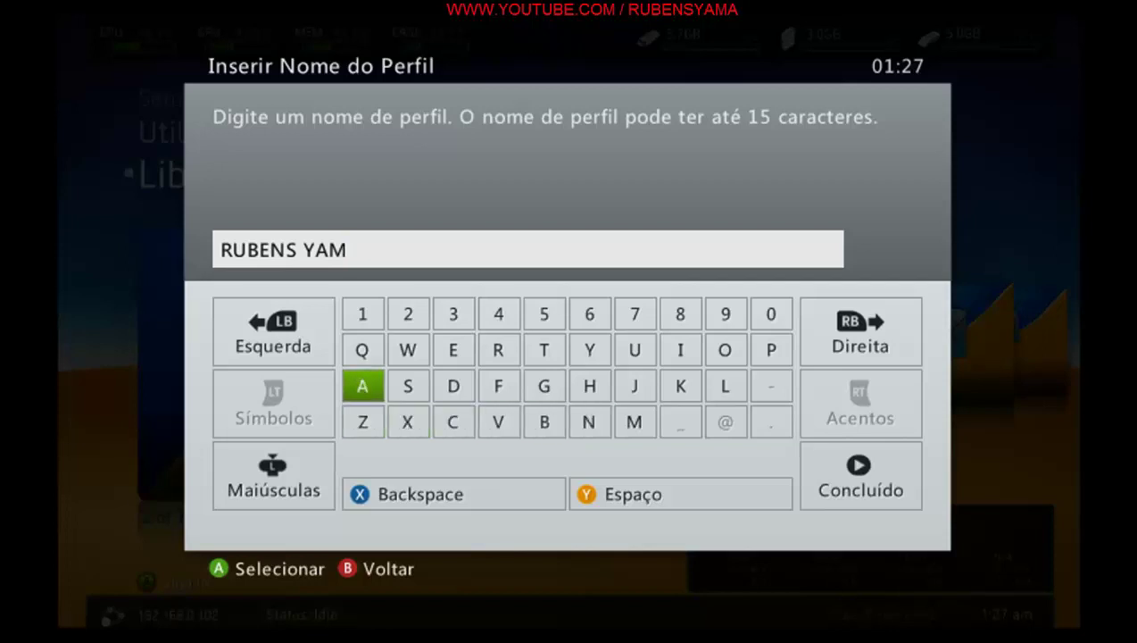
key("Return")
key("space")
- Append 111 to the name and confirm it with Concluído
key("Right")
key("Right")
key("Right")
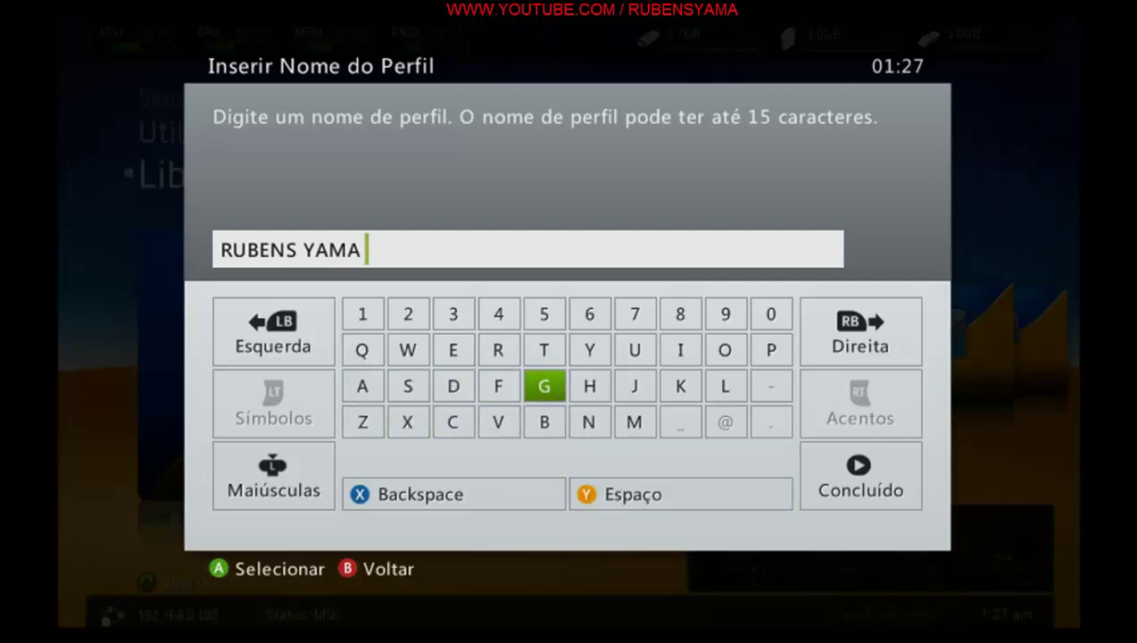
key("Left")
key("Up")
key("Up")
key("Left")
key("Left")
key("Left")
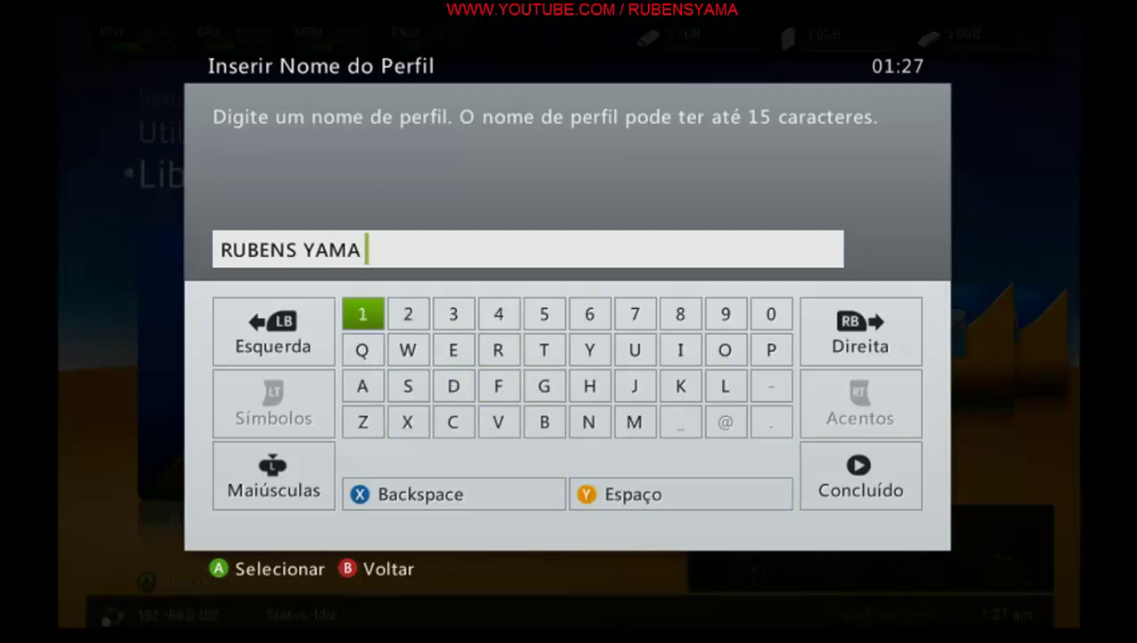
key("Left")
key("Right")
key("Return")
key("Return")
key("Return")
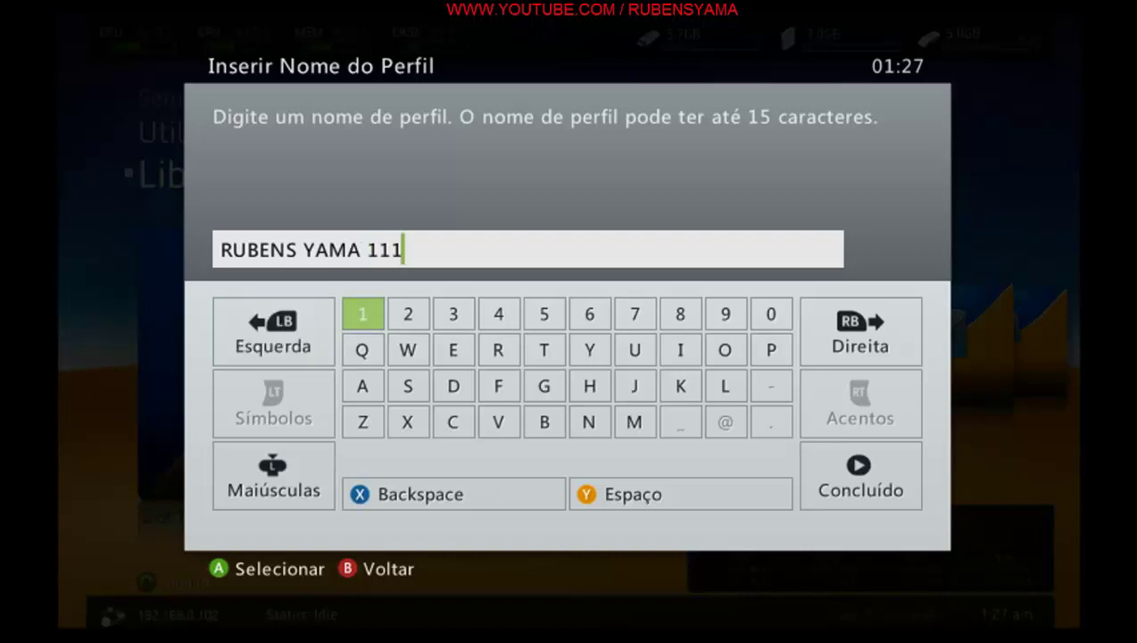
key("Right")
key("Right")
key("Right")
key("Right")
key("Right")
key("Right")
key("Right")
key("Right")
key("Right")
key("Right")
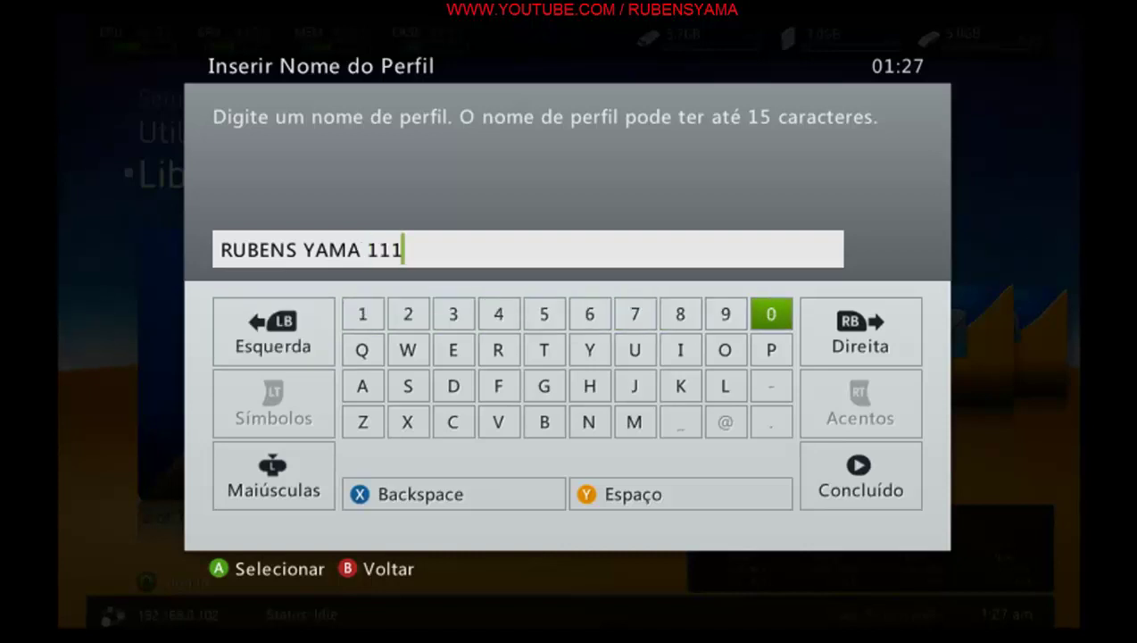
key("Down")
key("Down")
key("Return")
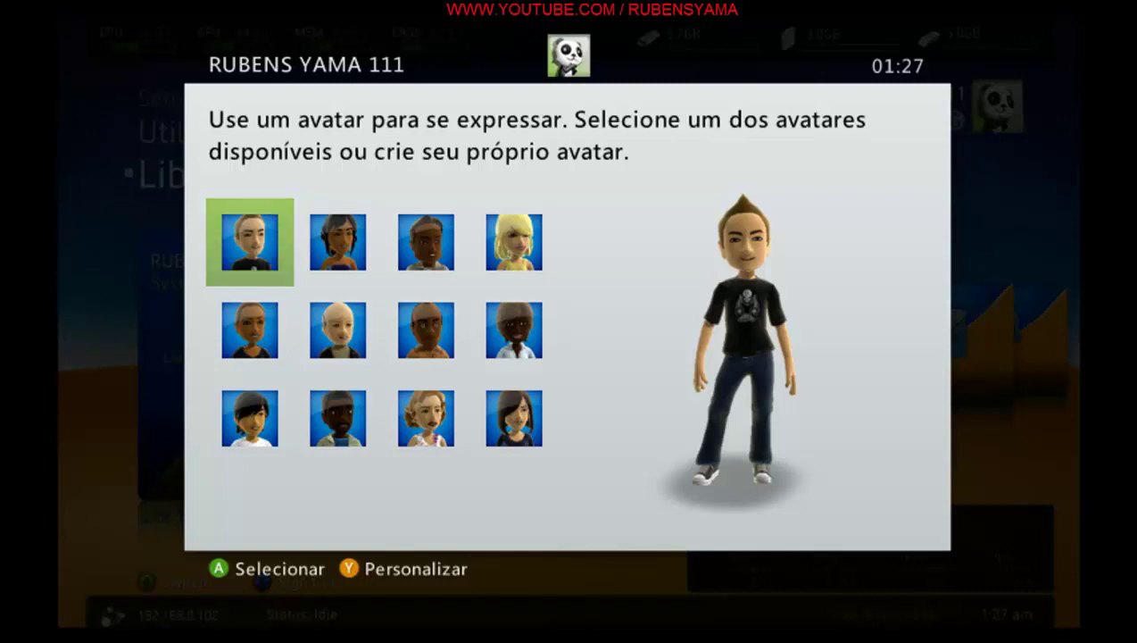
- Accept the first suggested avatar and save the profile with Concluído
key("Return")
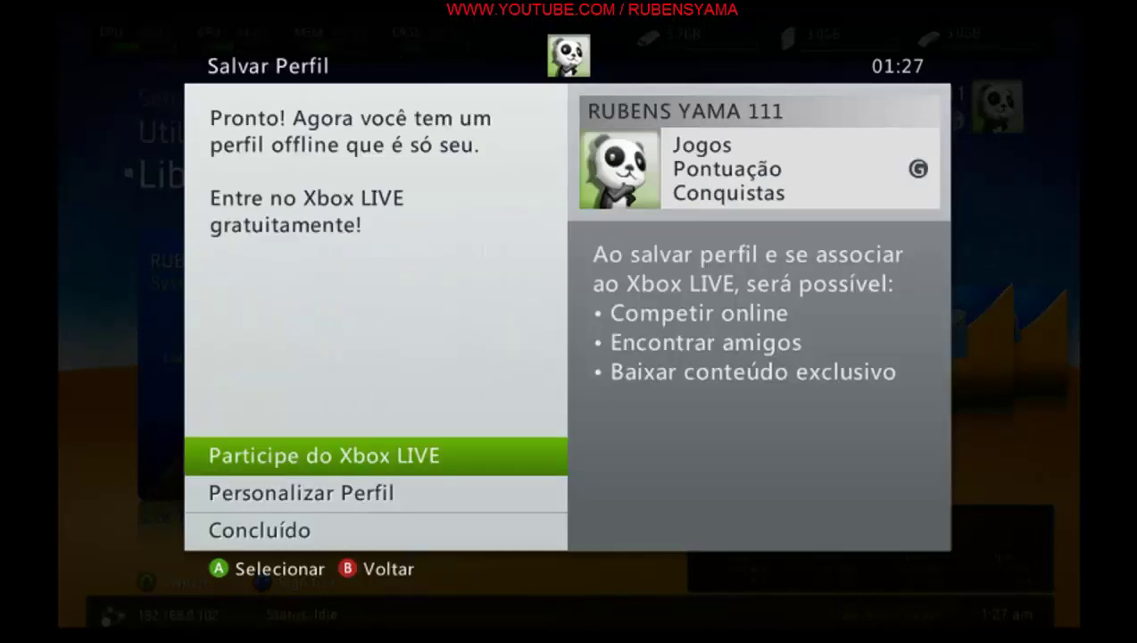
key("Down")
key("Down")
key("Return")
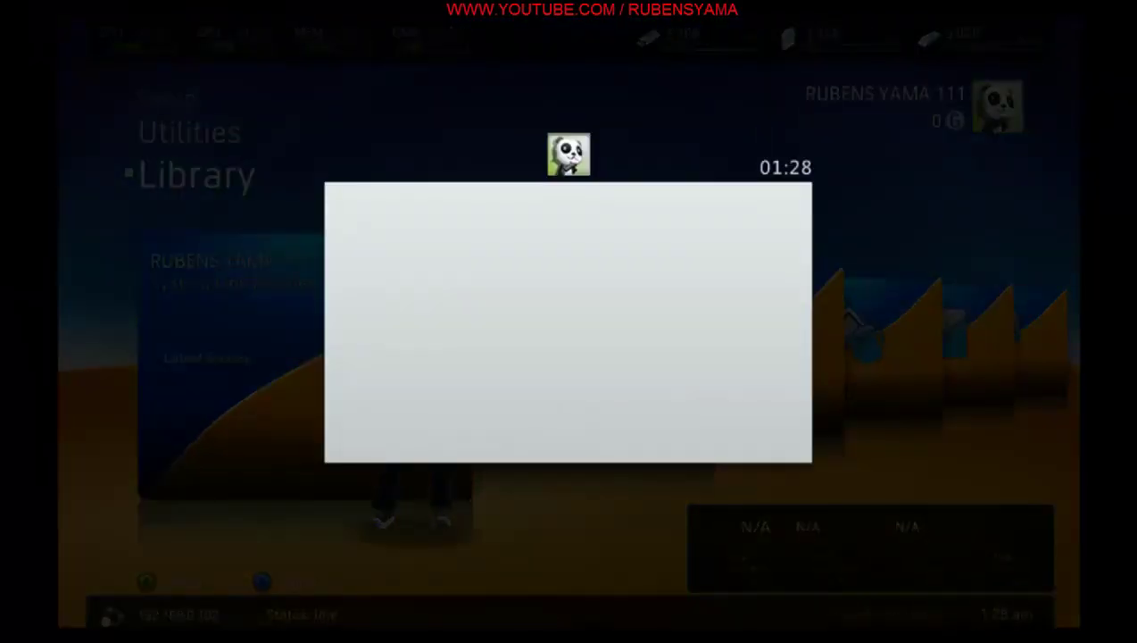
- Leave Freestyle via Guide > Configurações do Sistema, answering Sim, and return to dashboard home
key("Right")
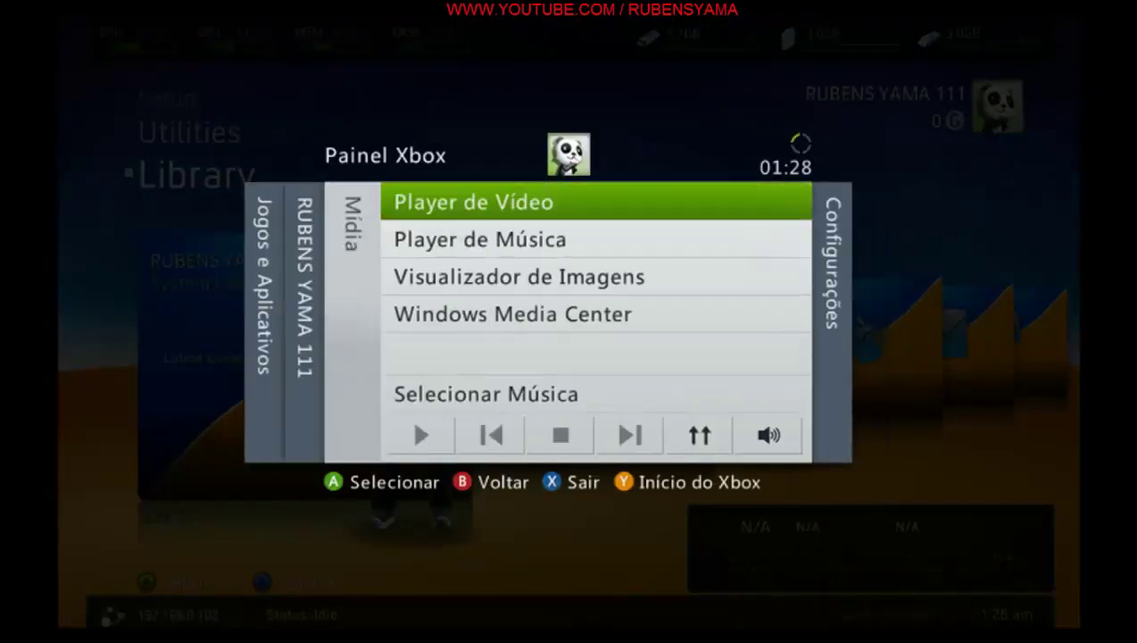
key("Right")
key("Down")
key("Down")
key("Down")
key("Return")
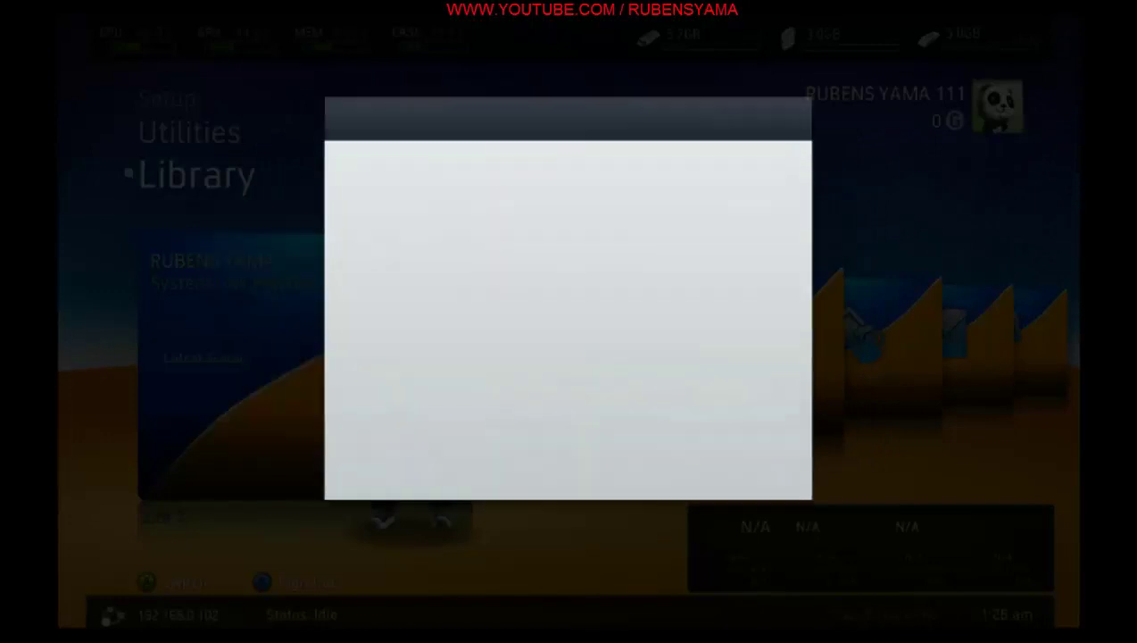
key("Up")
key("Return")
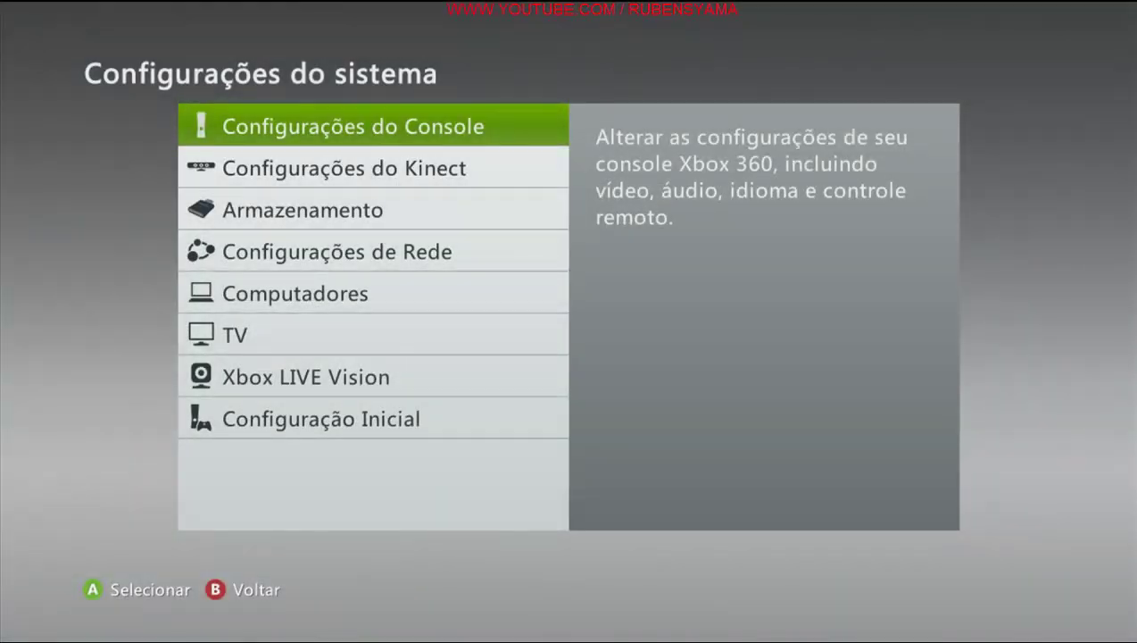
key("Escape")
- Open social > Entrar ou Sair and check the new memory-unit profile is signed in
key("Right")
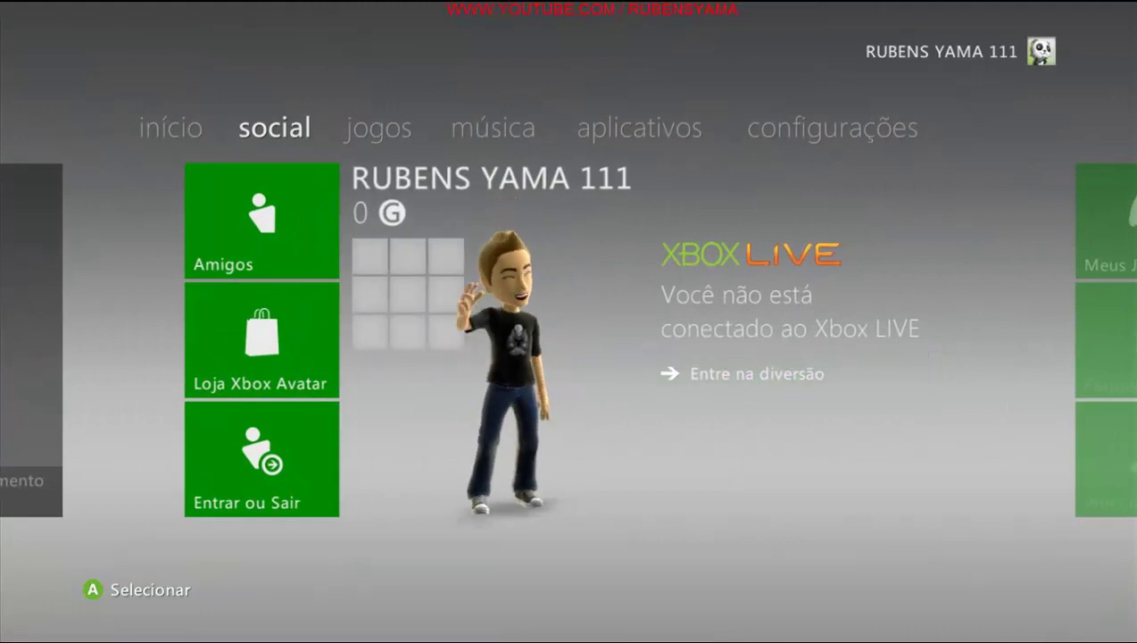
key("Right")
key("Left")
key("Left")
key("Down")
key("Down")
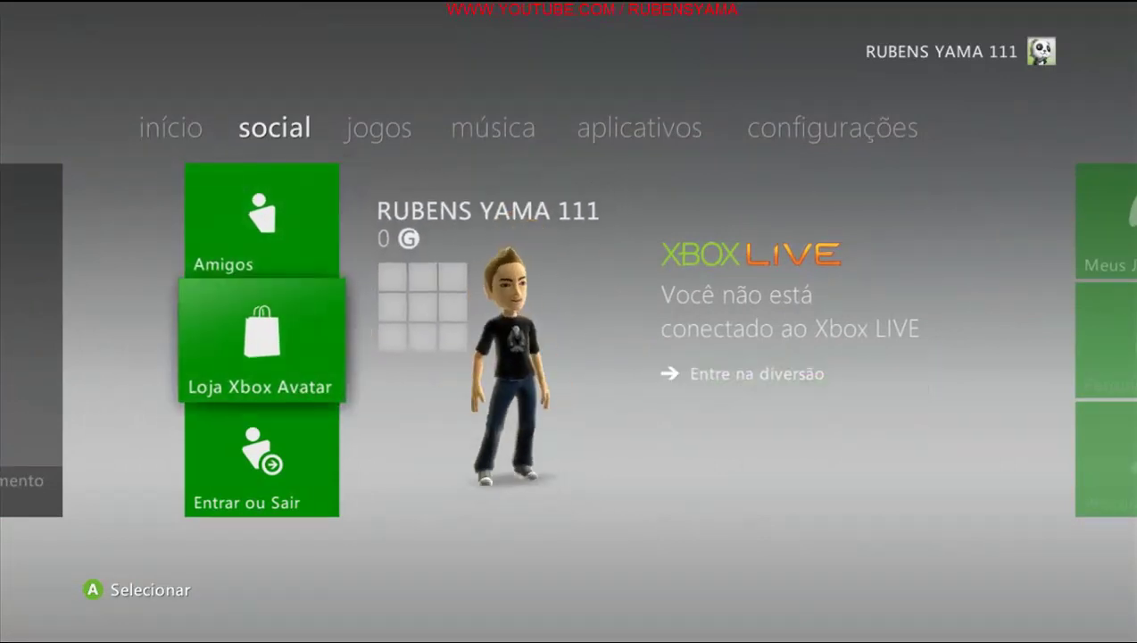
key("Return")
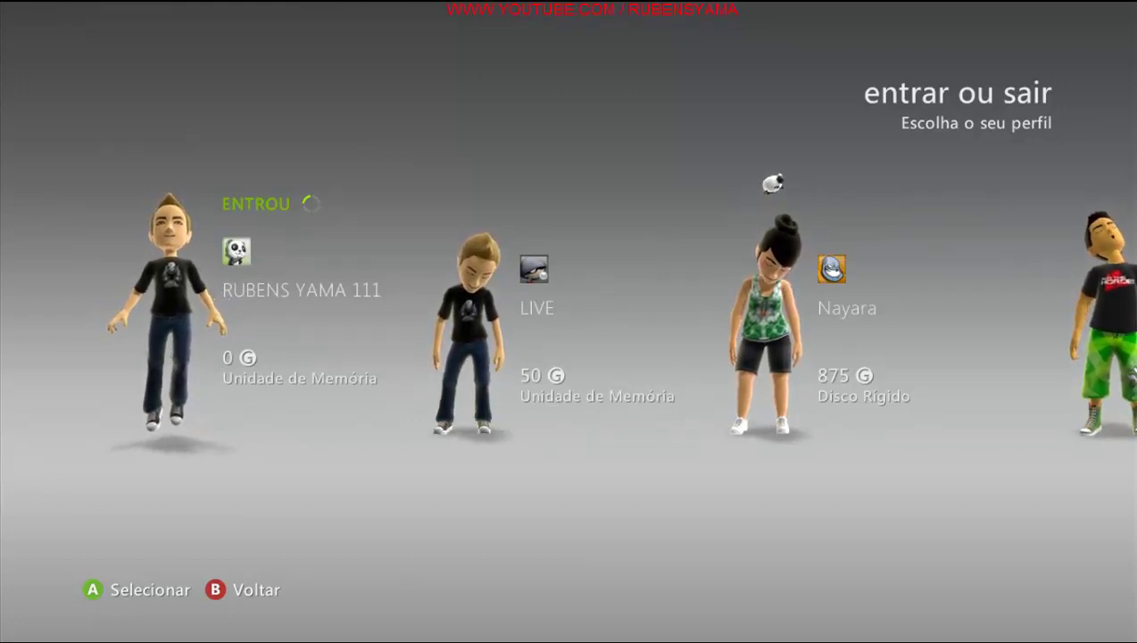
key("Right")
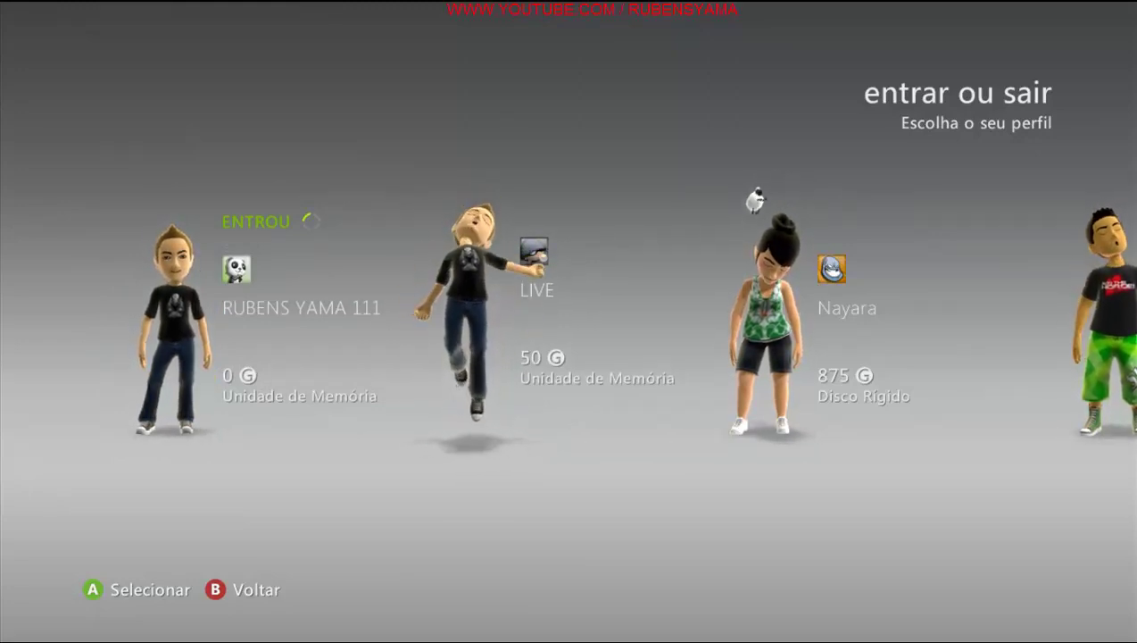
key("Left")
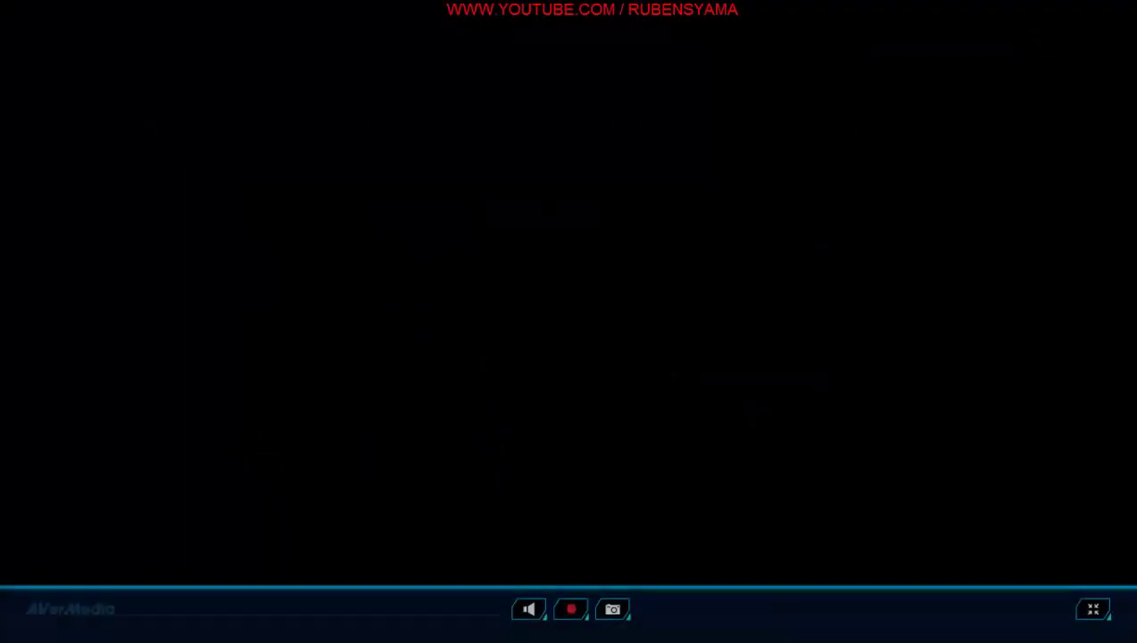
- Restore the RECentral capture window from full screen and minimize it
left_click(1091, 608)
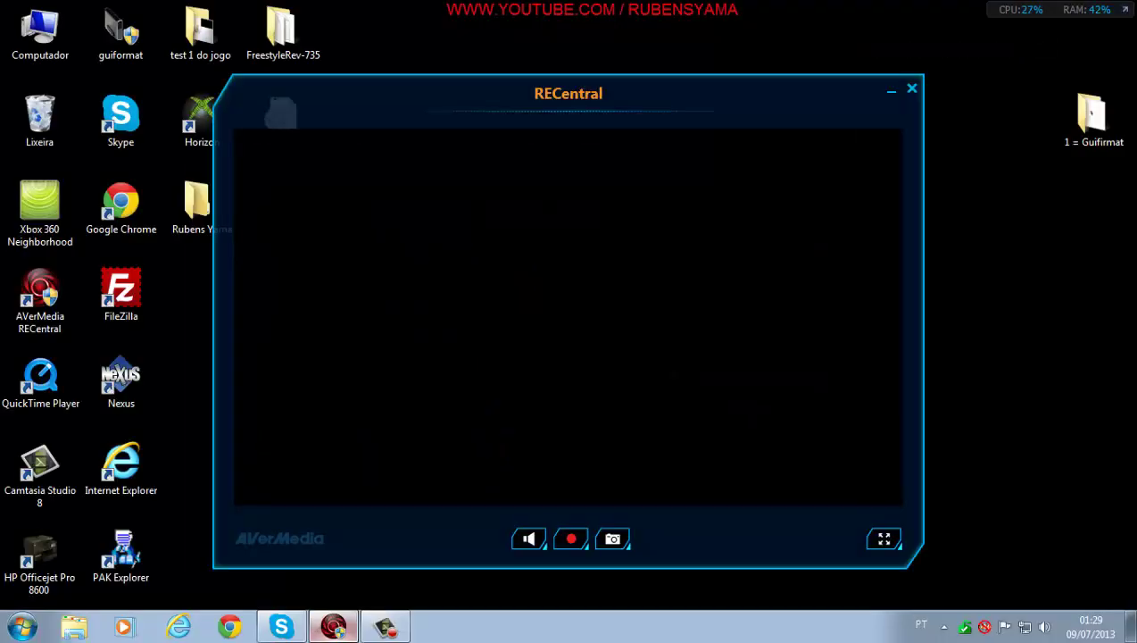
left_click(891, 90)
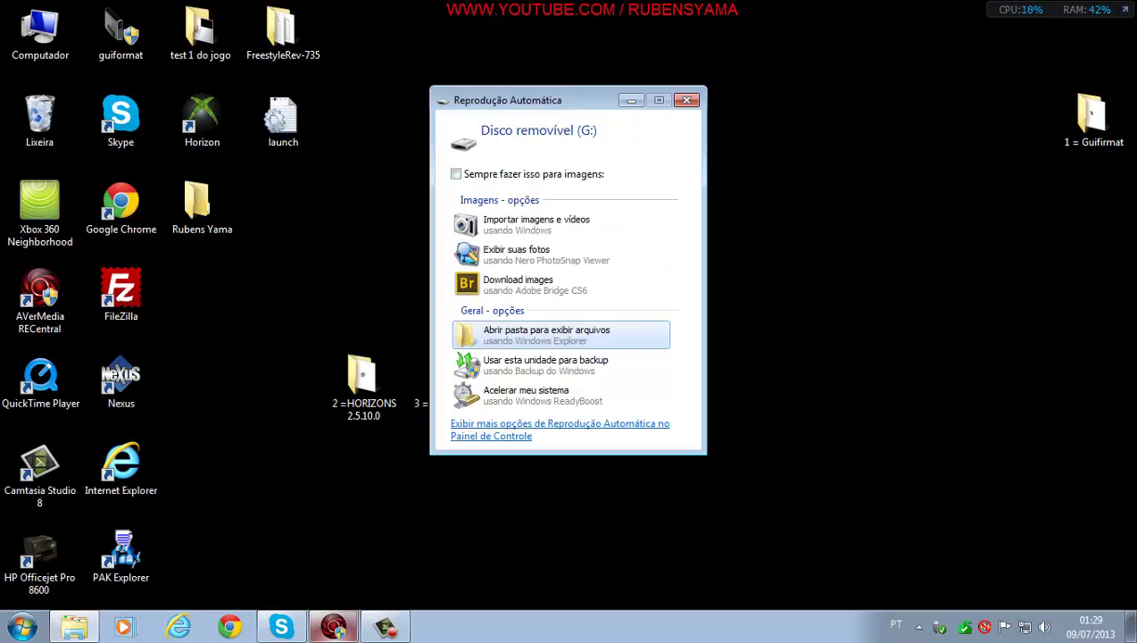
- Dismiss AutoPlay, shift the HORIZONS folder right and the 360mpGui, Paradox and Brindes folders left
key("Escape")
left_click_drag(362, 375, 764, 375)
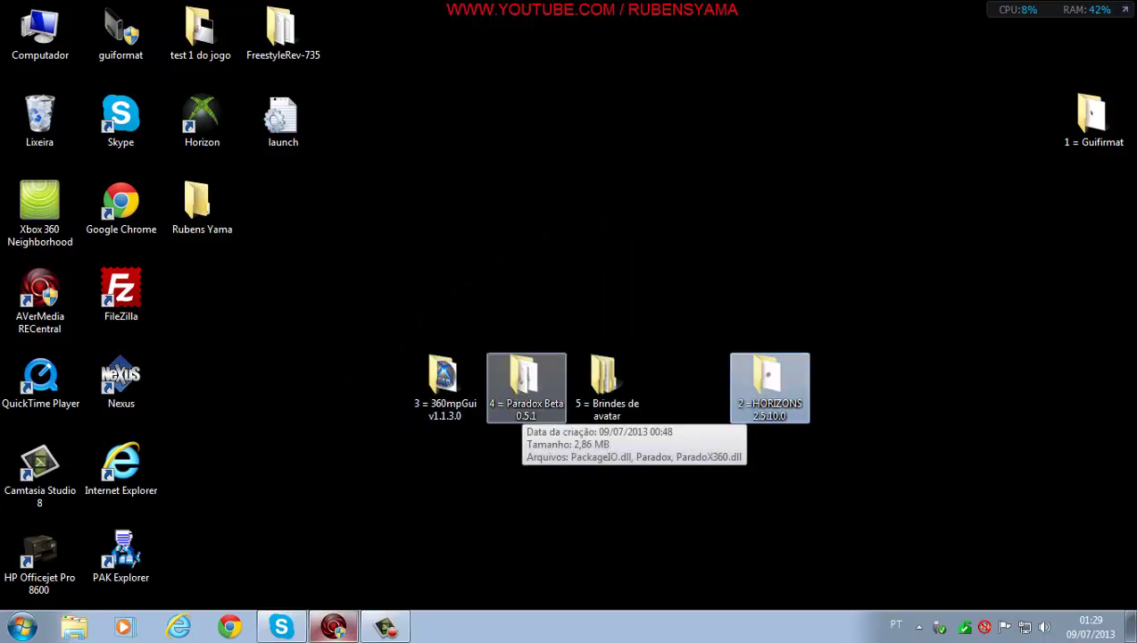
left_click_drag(442, 379, 283, 379)
left_click_drag(525, 380, 364, 382)
left_click_drag(607, 375, 444, 375)
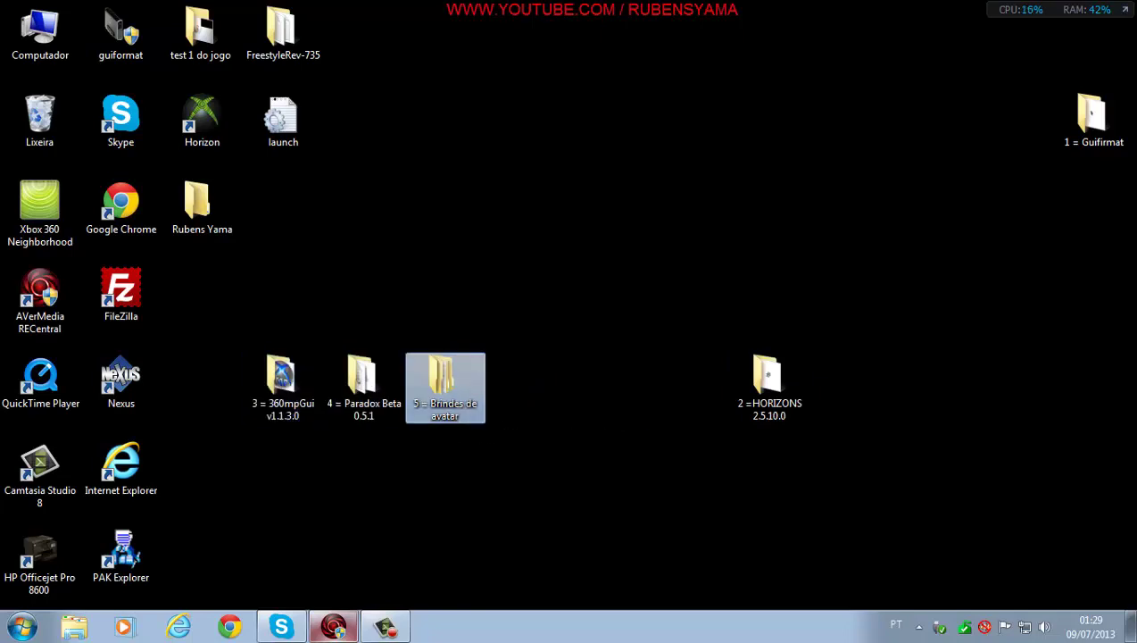
- Check the HORIZONS 2.5.10.0 folder's contents, then move it to the desktop's top right
double_click(768, 379)
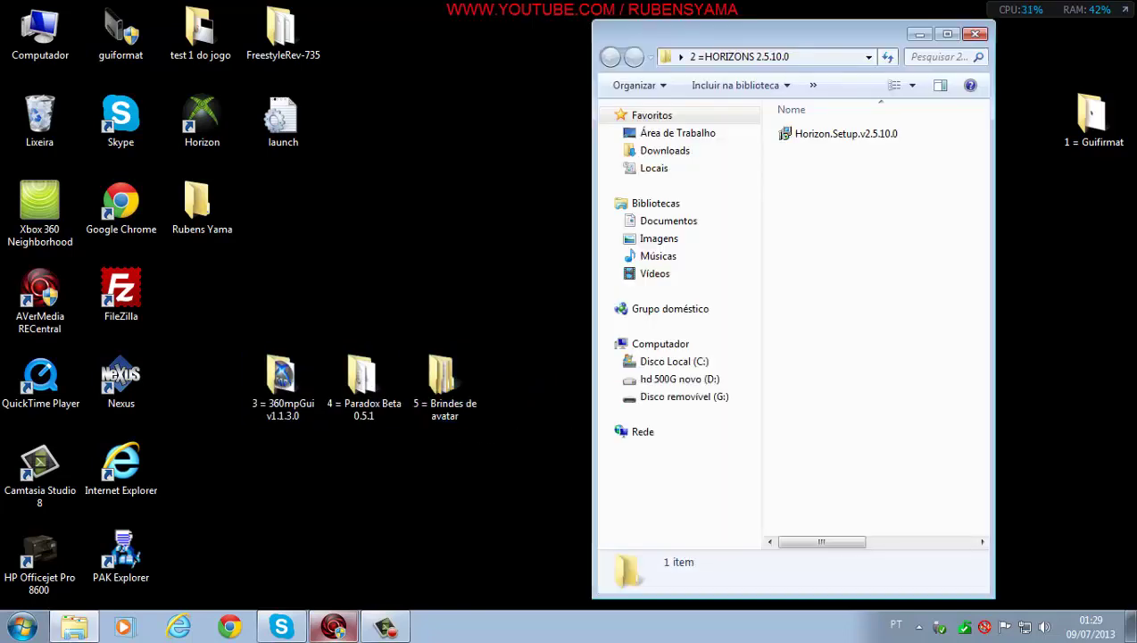
left_click(976, 34)
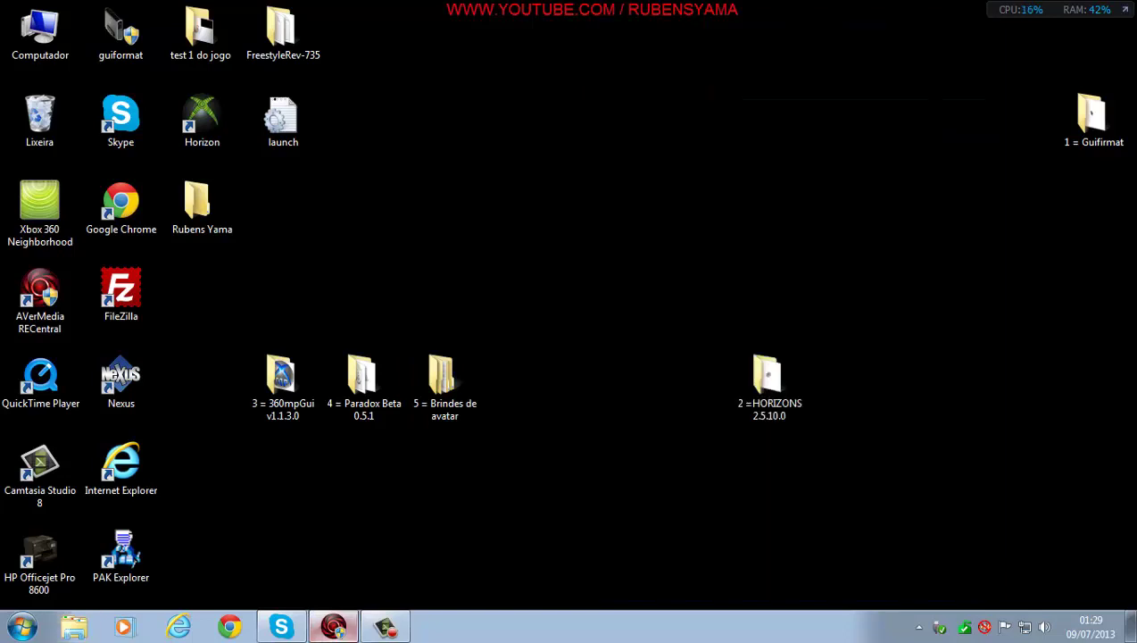
left_click(769, 387)
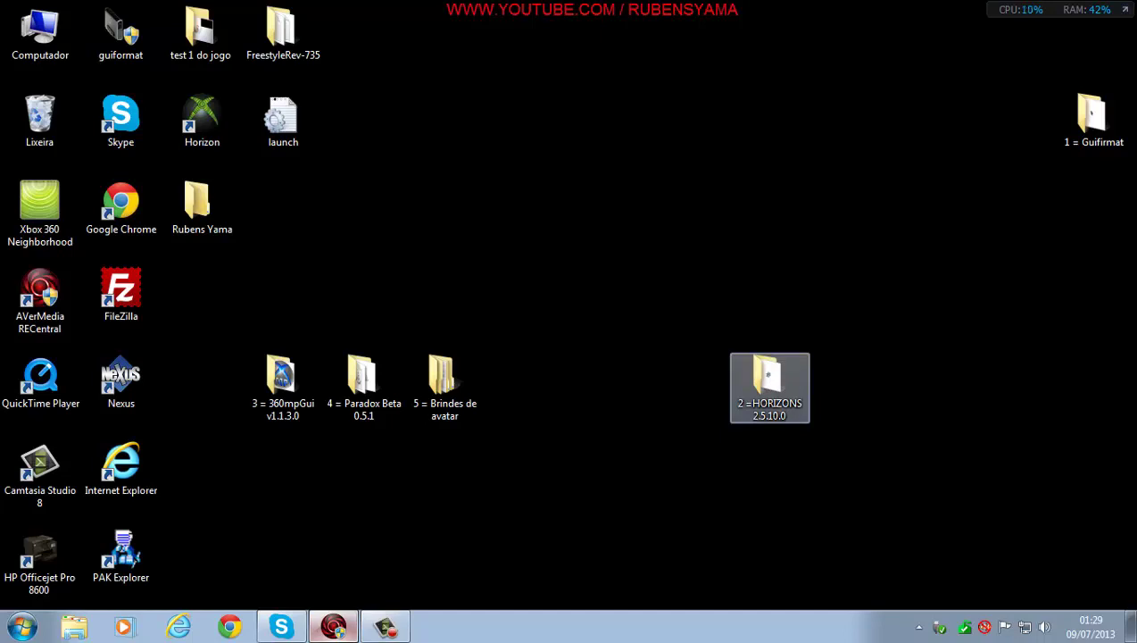
double_click(769, 383)
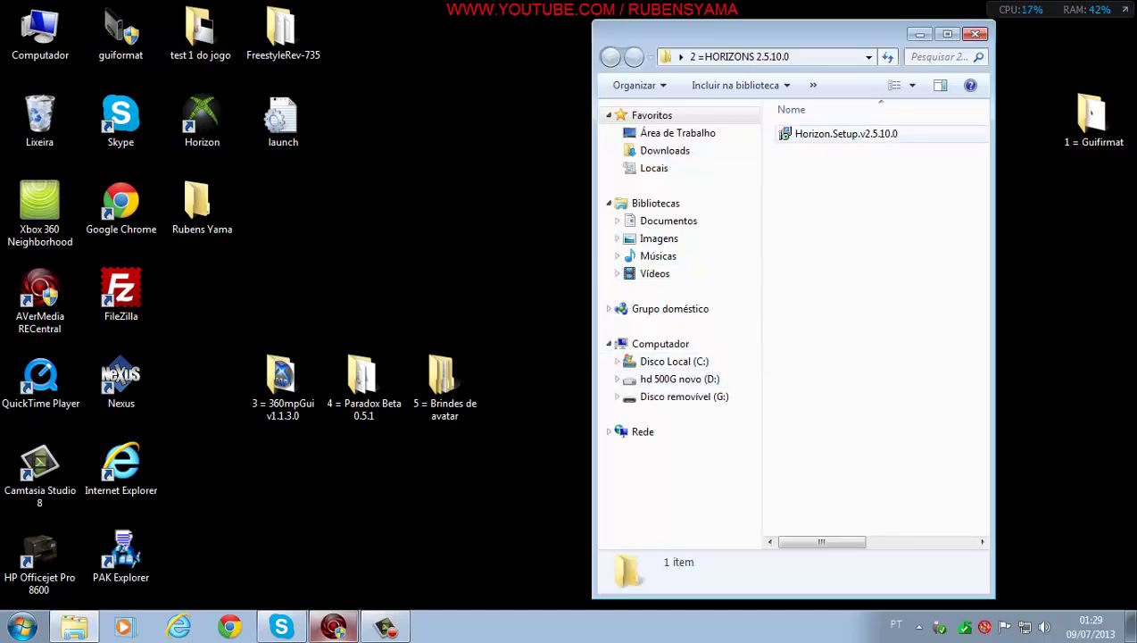
left_click(975, 34)
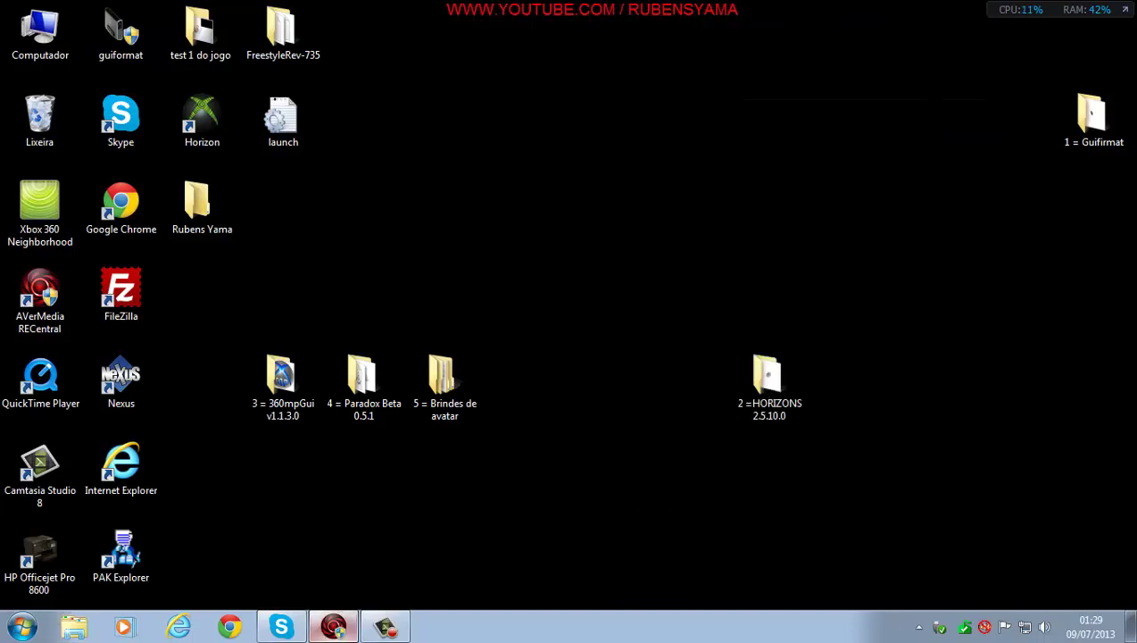
left_click_drag(769, 379, 1096, 188)
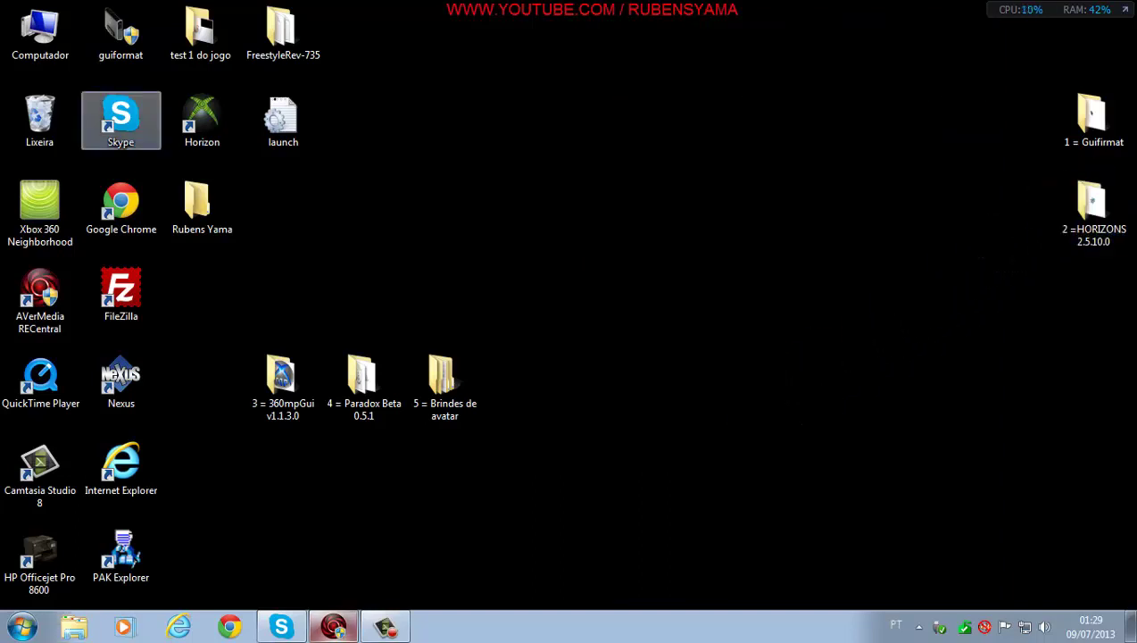
- Place the Horizon shortcut in the open middle area and launch next to Skype
left_click_drag(201, 116, 714, 272)
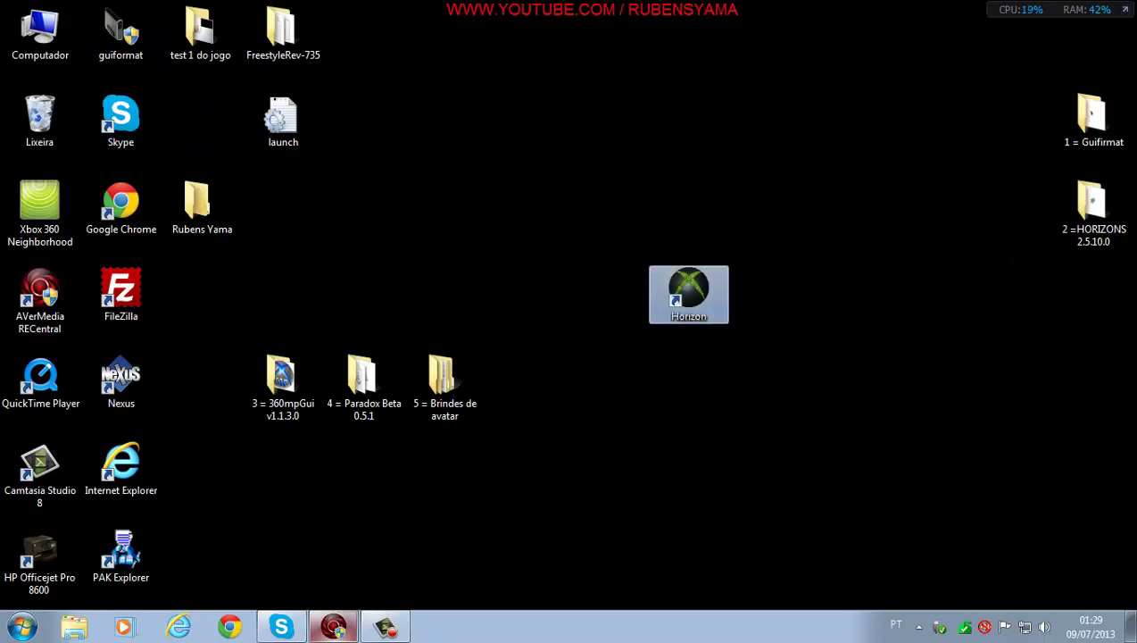
left_click_drag(283, 116, 204, 114)
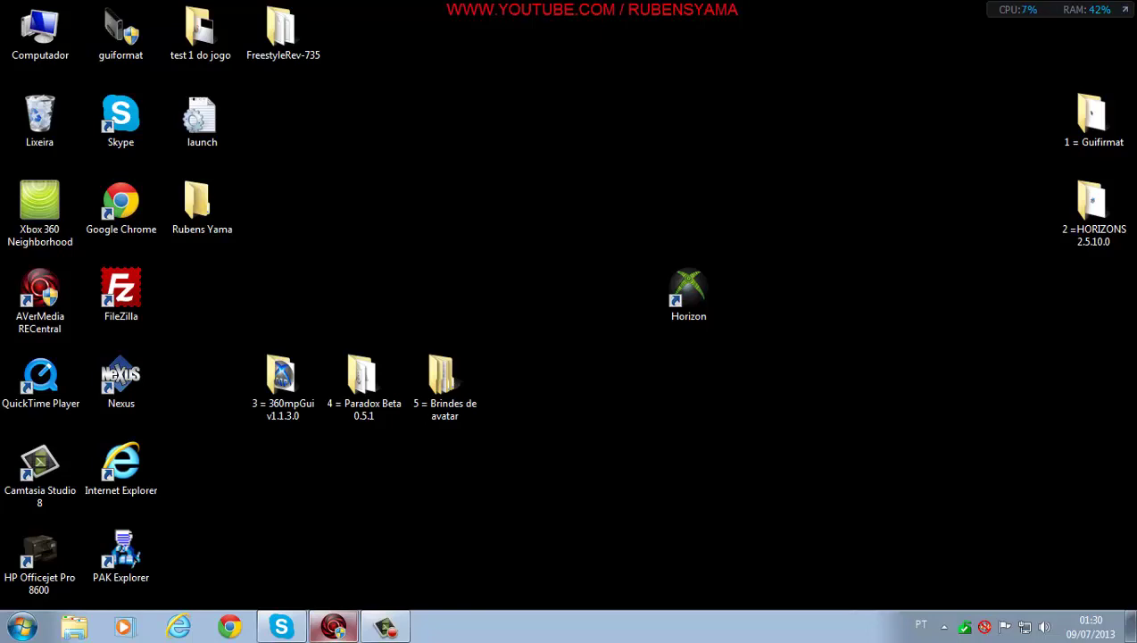
left_click(688, 293)
- Create the 'becap do perfil' desktop folder, move it lower, and recentre the Horizon shortcut
left_click_drag(689, 290, 364, 206)
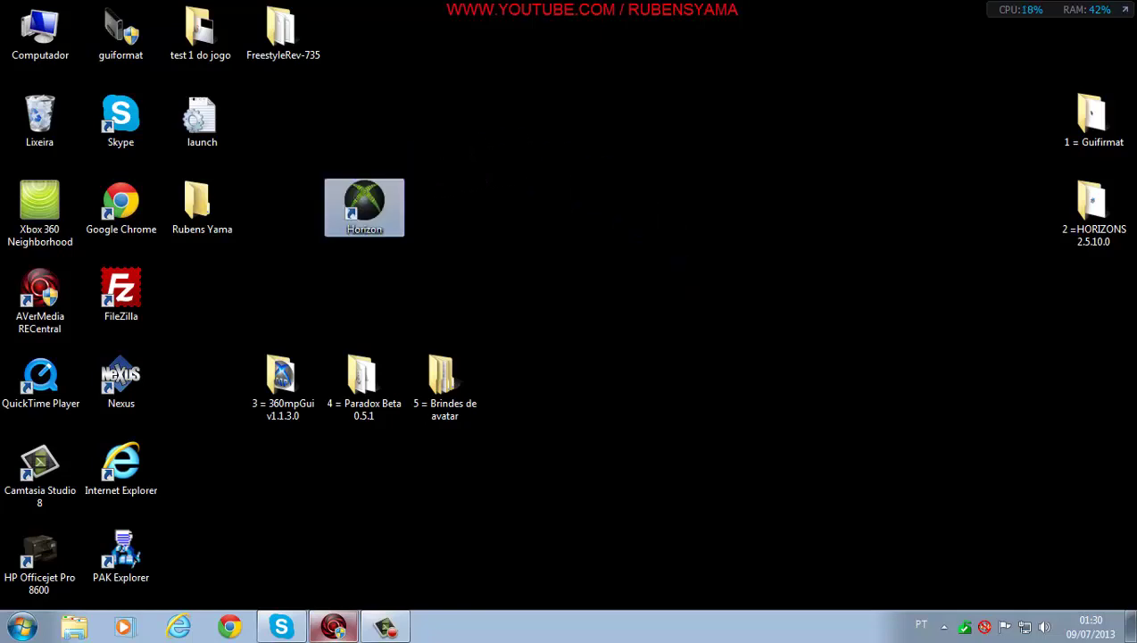
right_click(622, 244)
mouse_move(662, 394)
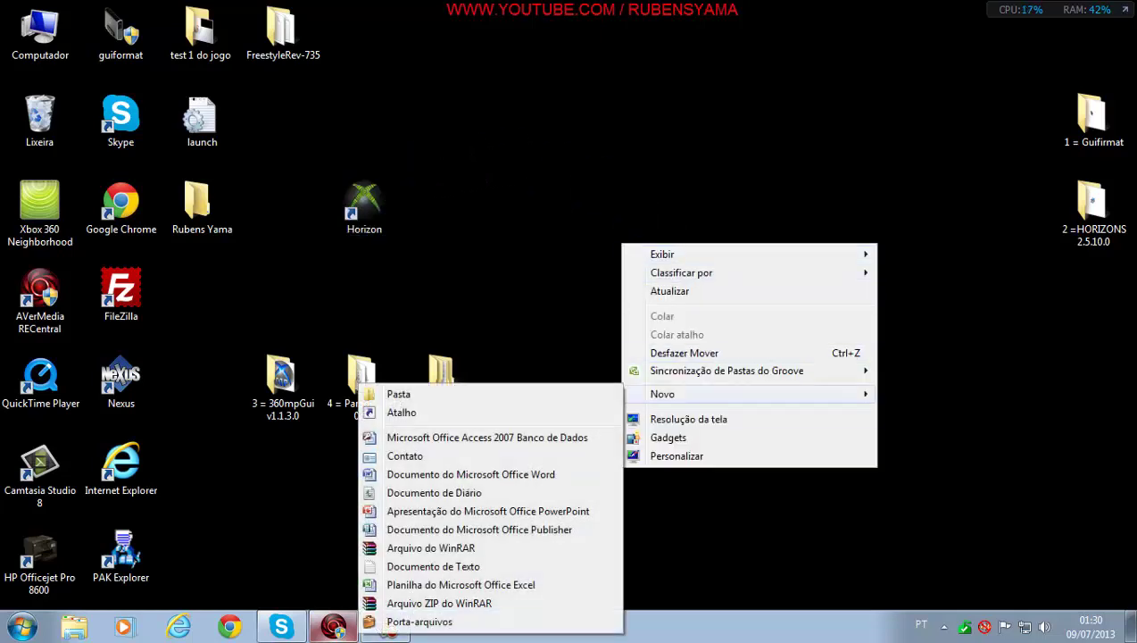
left_click(399, 394)
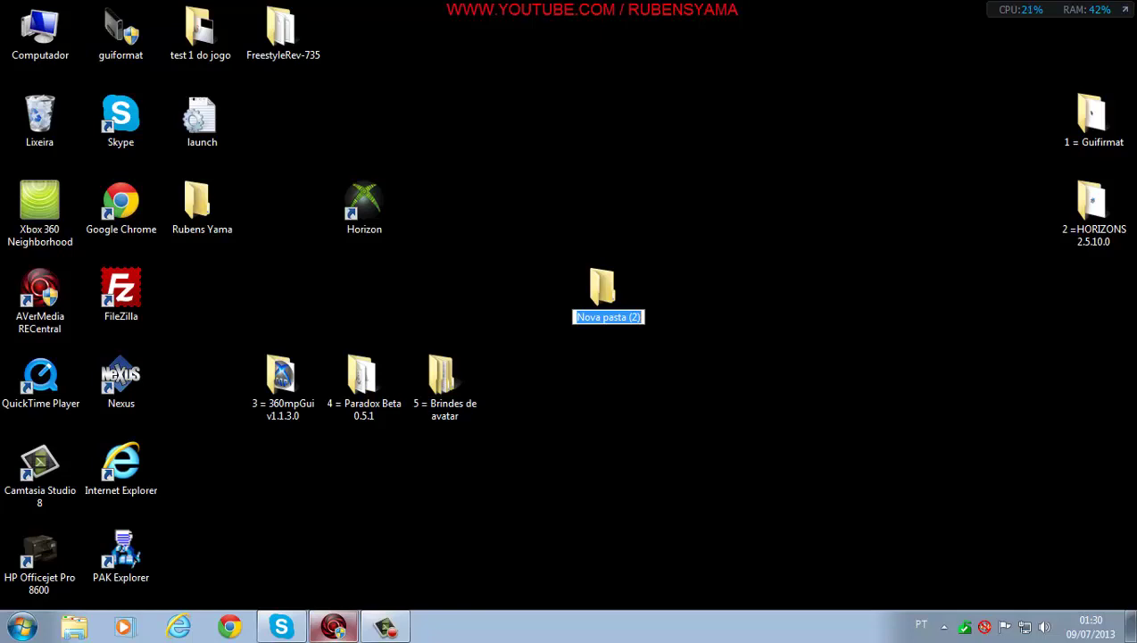
type("becap")
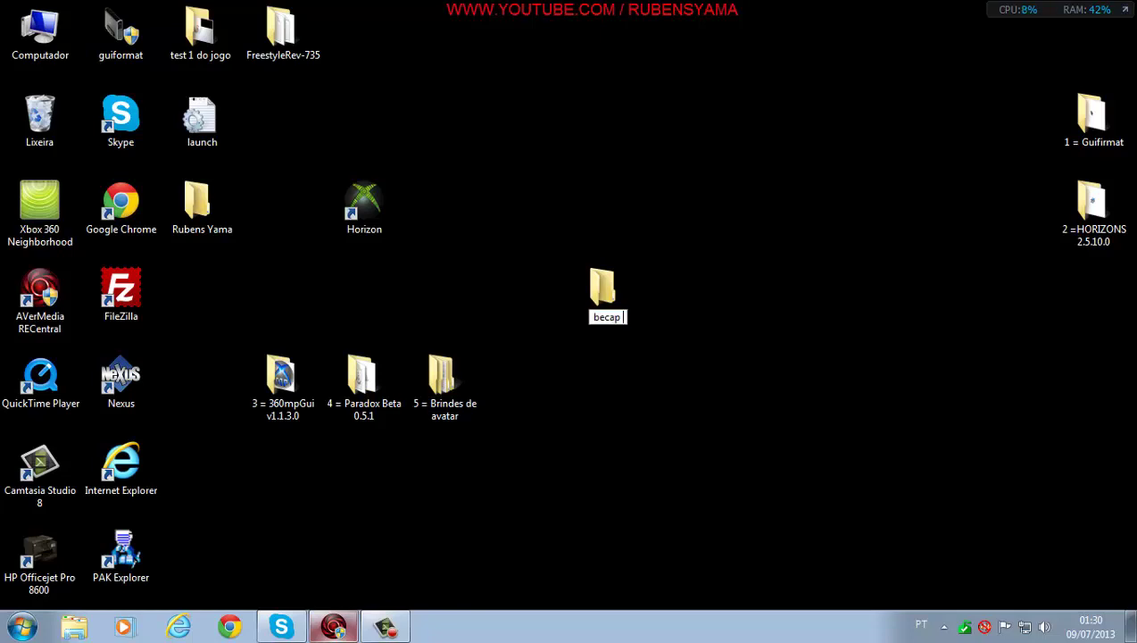
type(" do perfil")
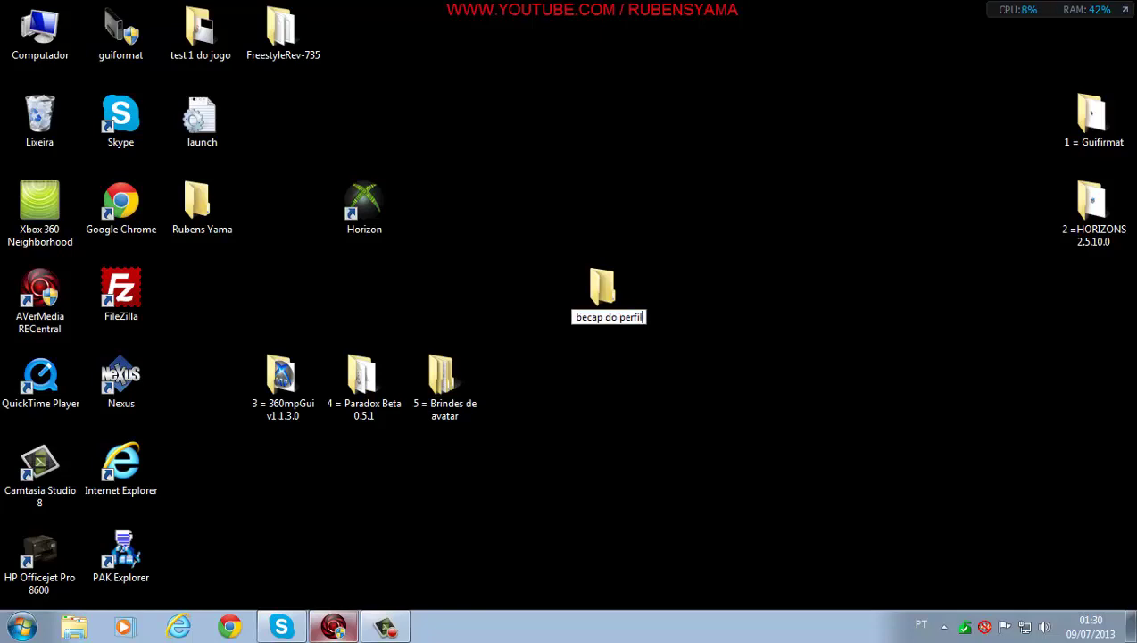
key("Return")
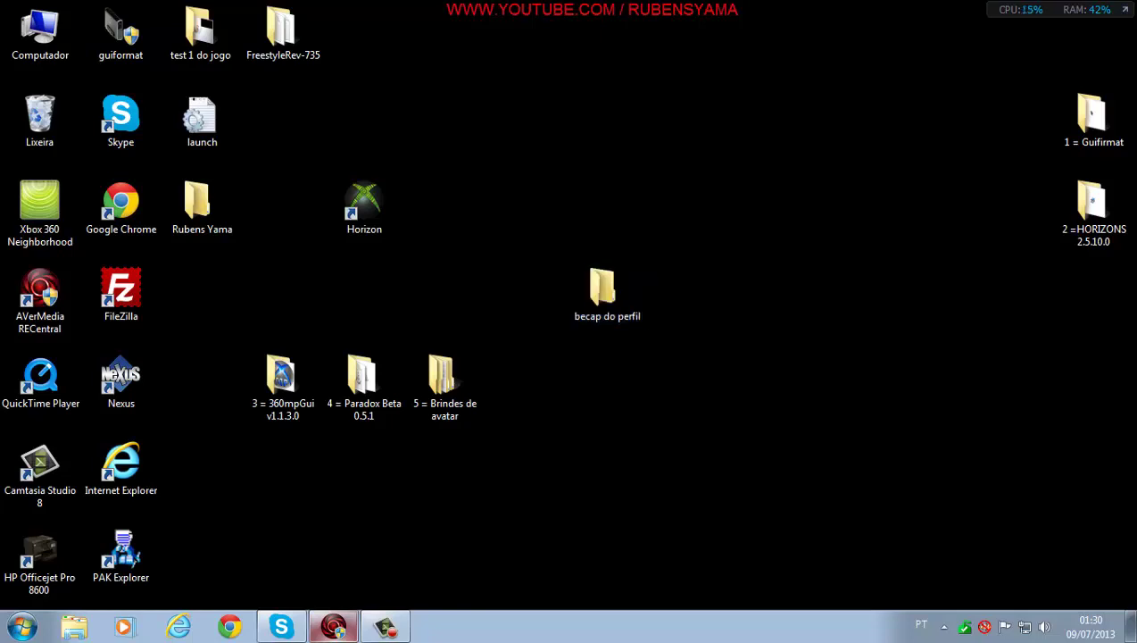
left_click_drag(602, 288, 688, 547)
left_click_drag(364, 203, 607, 206)
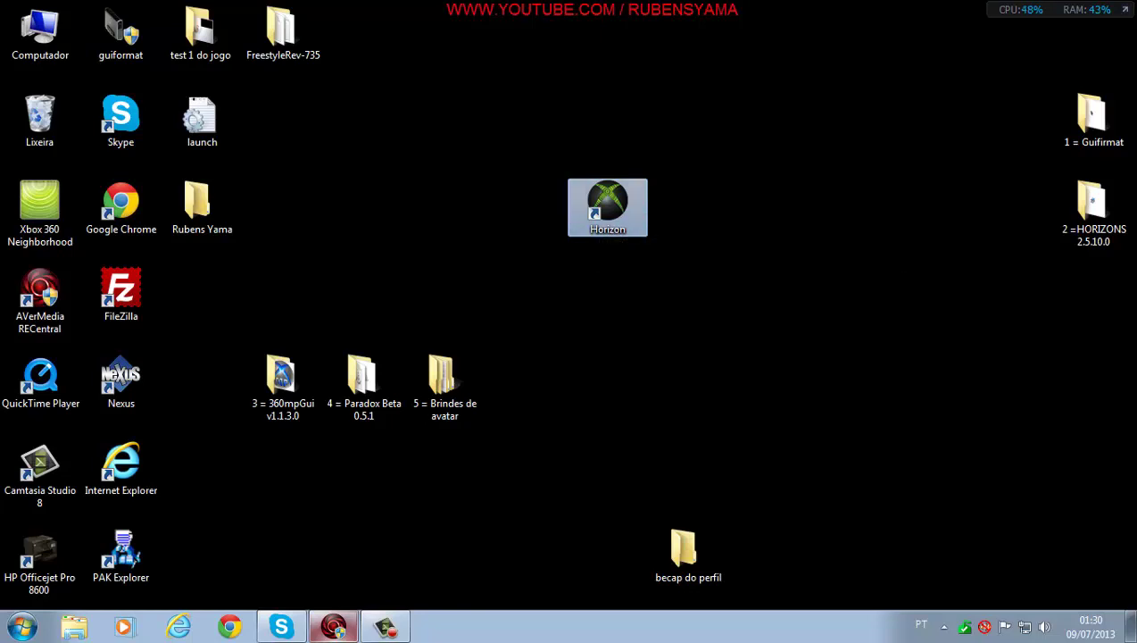
- Launch Horizon without updating, accept Offline Mode, and view the flash drive in Device Explorer
key("Return")
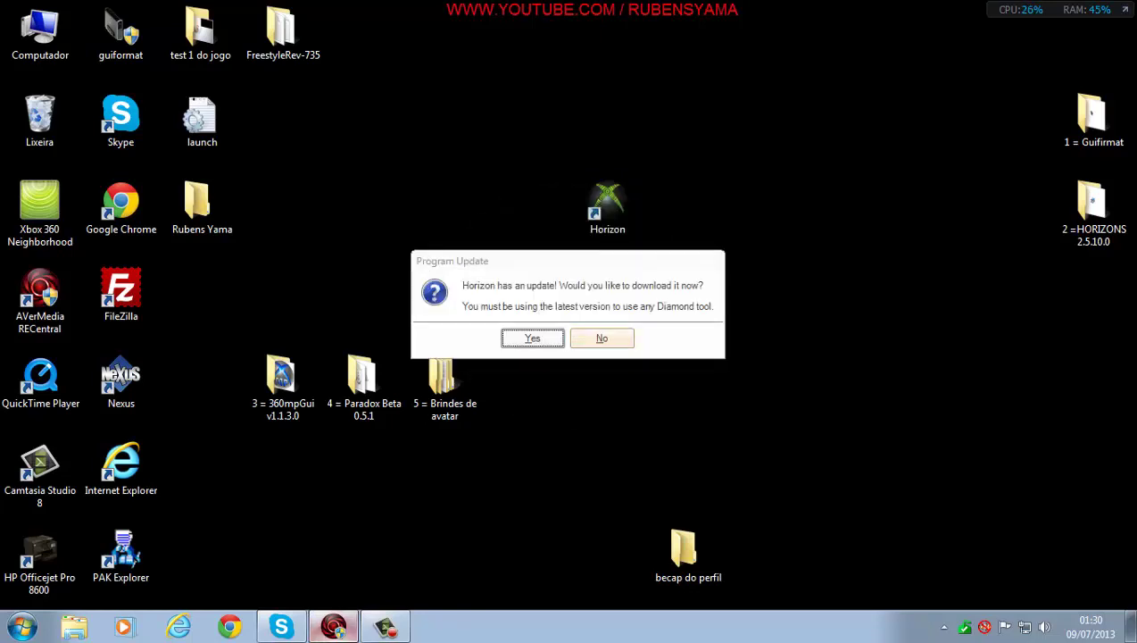
left_click(615, 339)
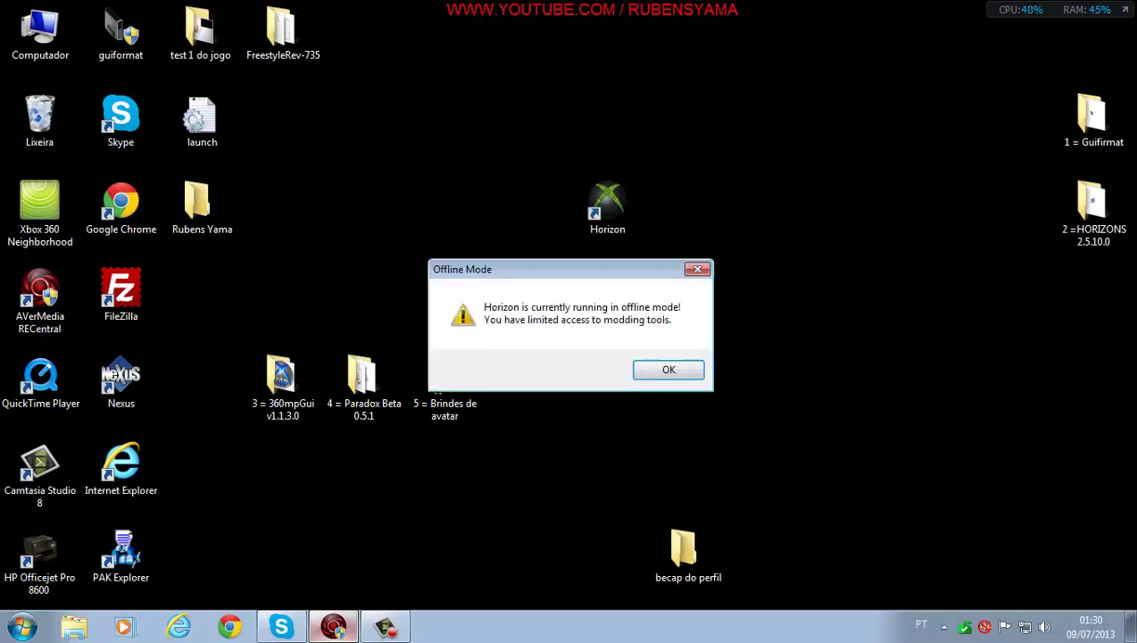
key("Return")
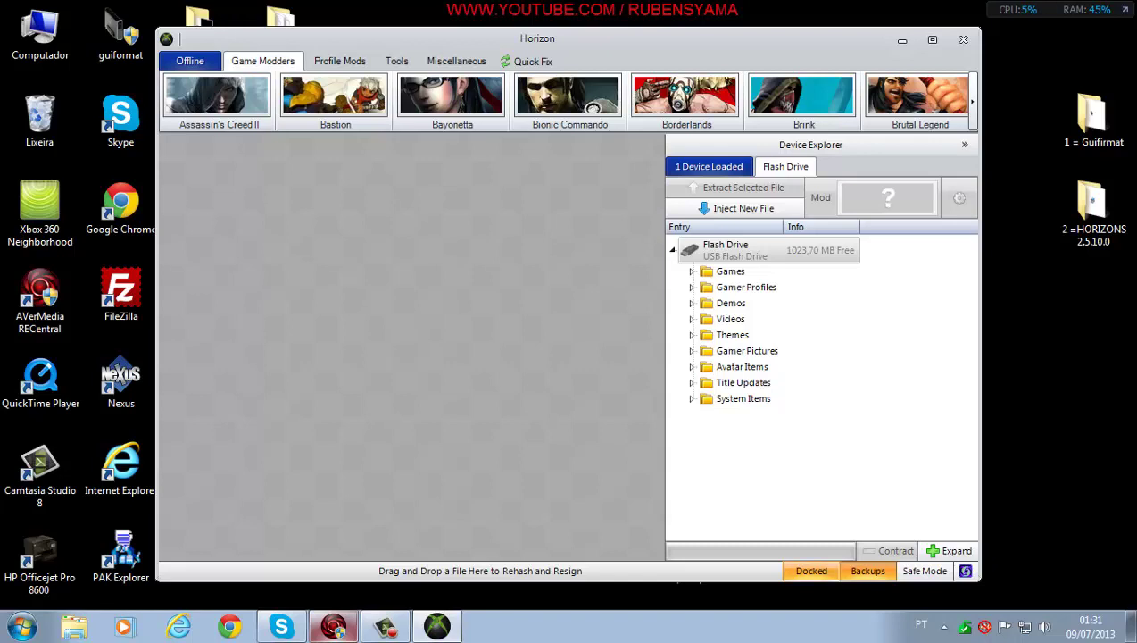
left_click(811, 570)
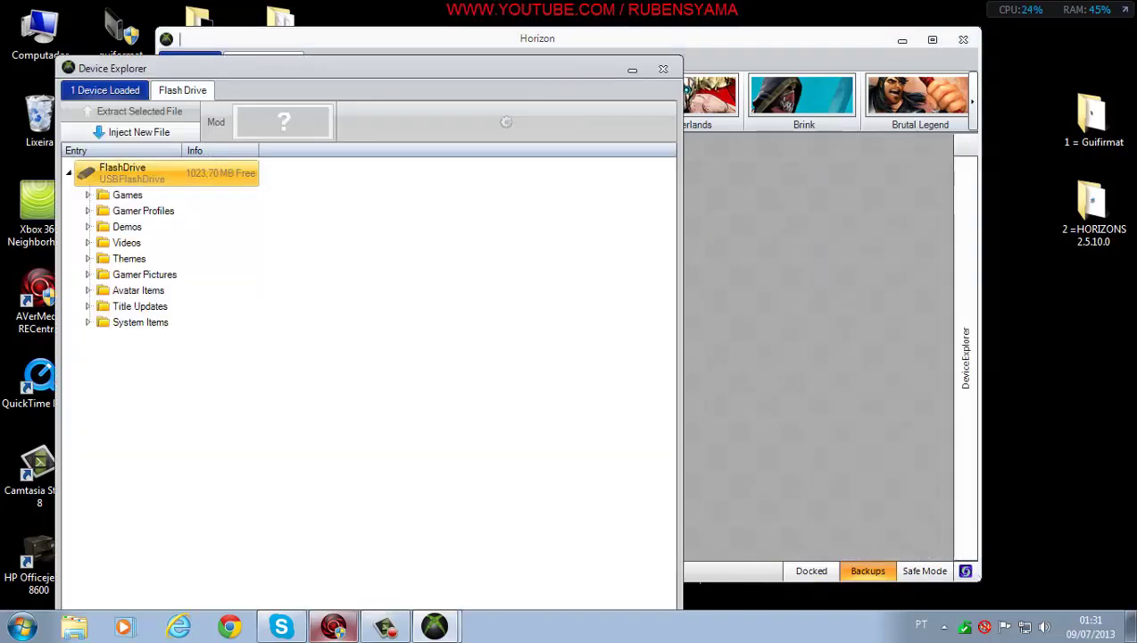
left_click(811, 570)
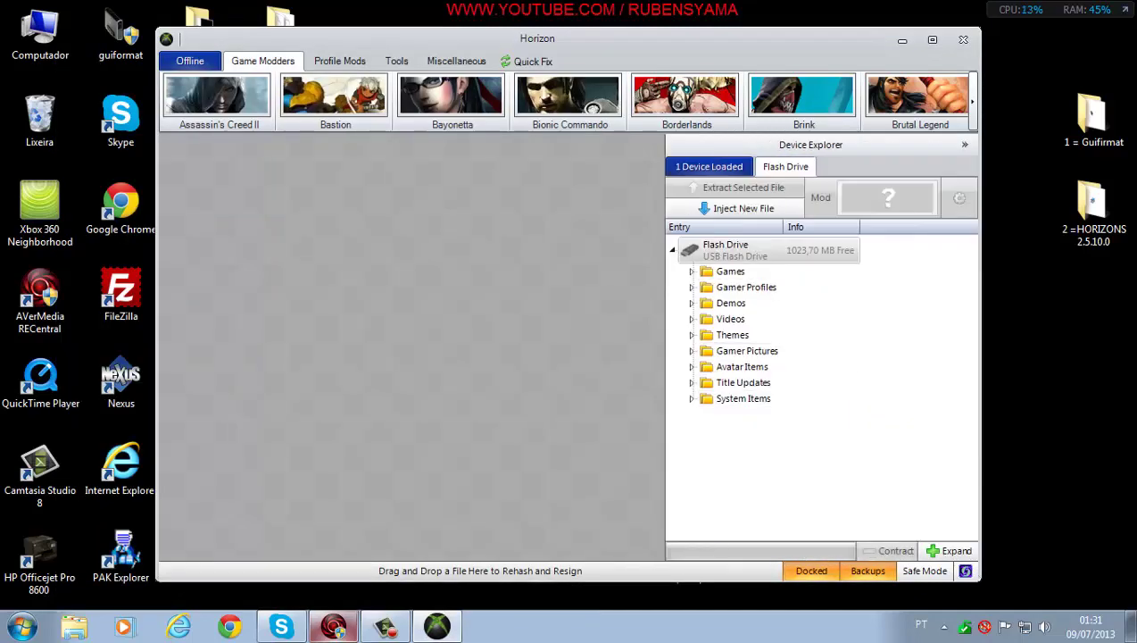
- Undock Device Explorer, minimize Horizon's main window, and move becap do perfil to the right
left_click(812, 570)
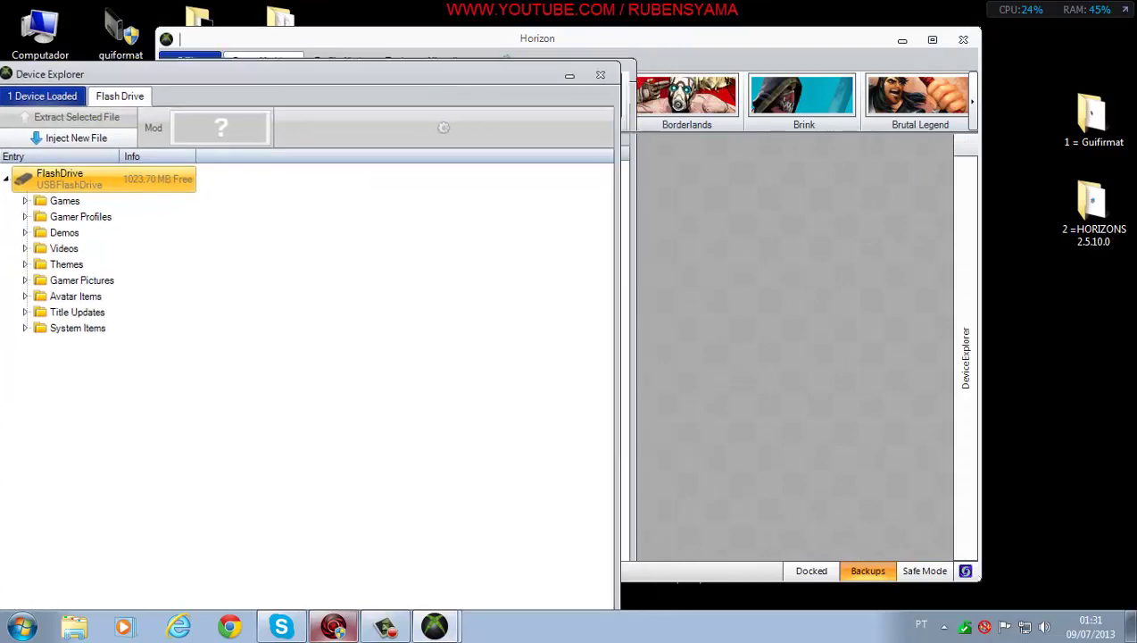
left_click_drag(537, 38, 532, 47)
left_click(897, 49)
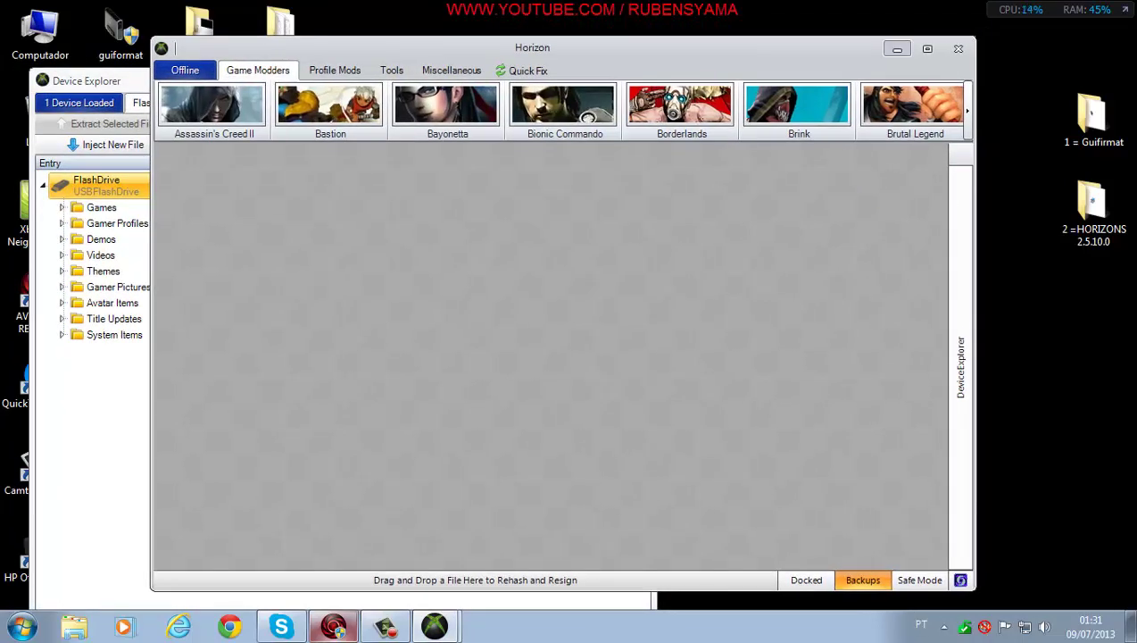
left_click_drag(683, 546, 851, 285)
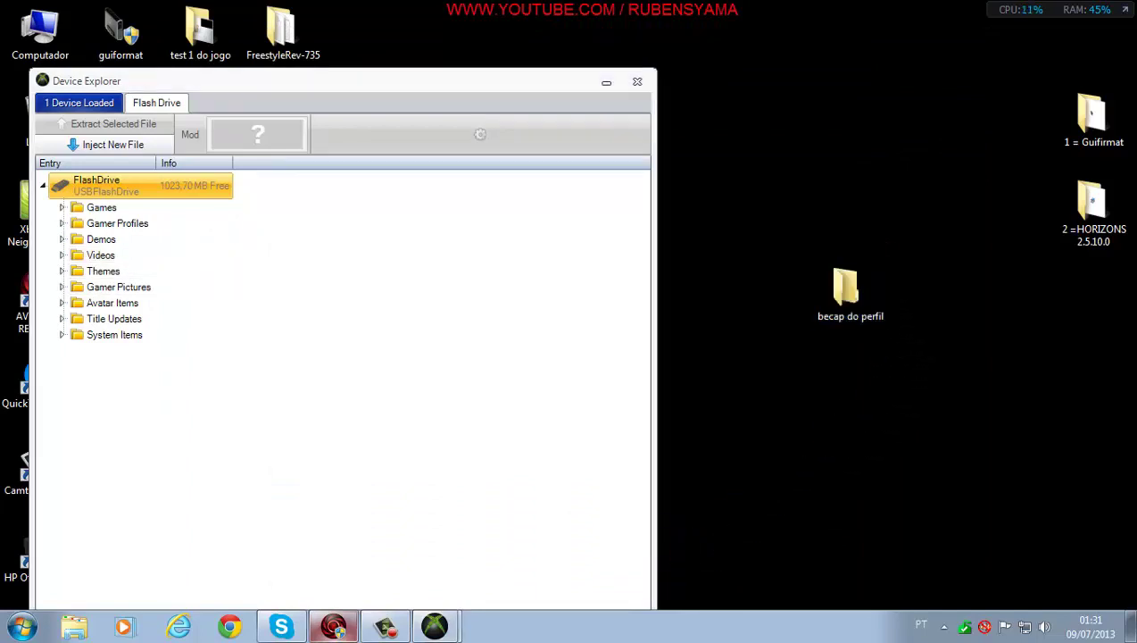
left_click_drag(344, 80, 345, 41)
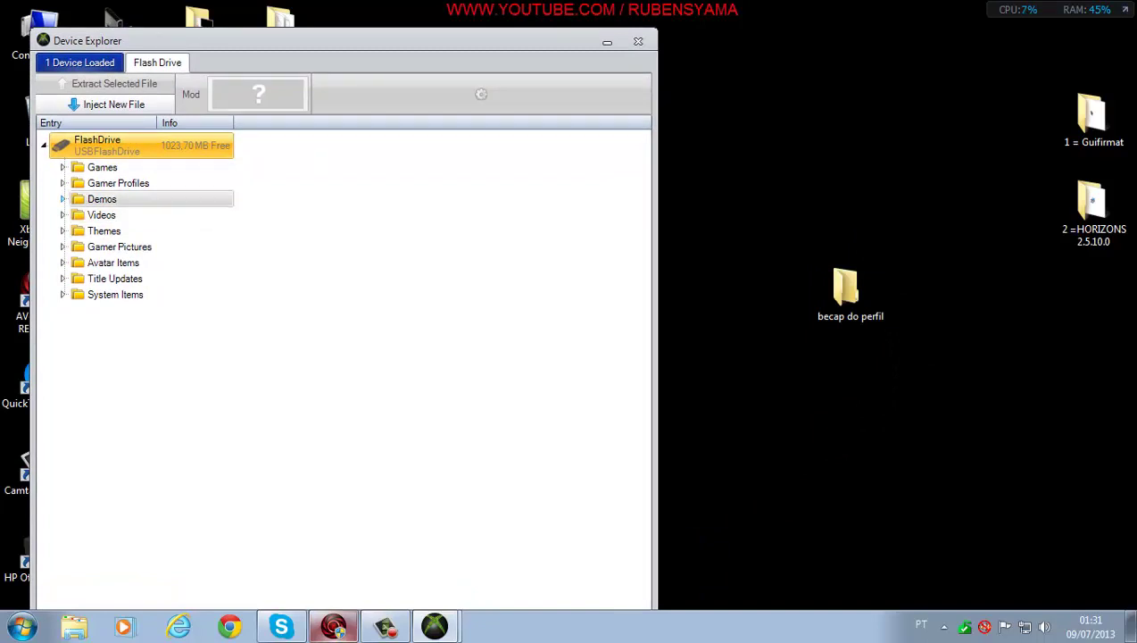
- Expand Demos, Videos, Themes, Gamer Pictures, Avatar Items, Title Updates, Gamer Profiles and Games
left_click(62, 199)
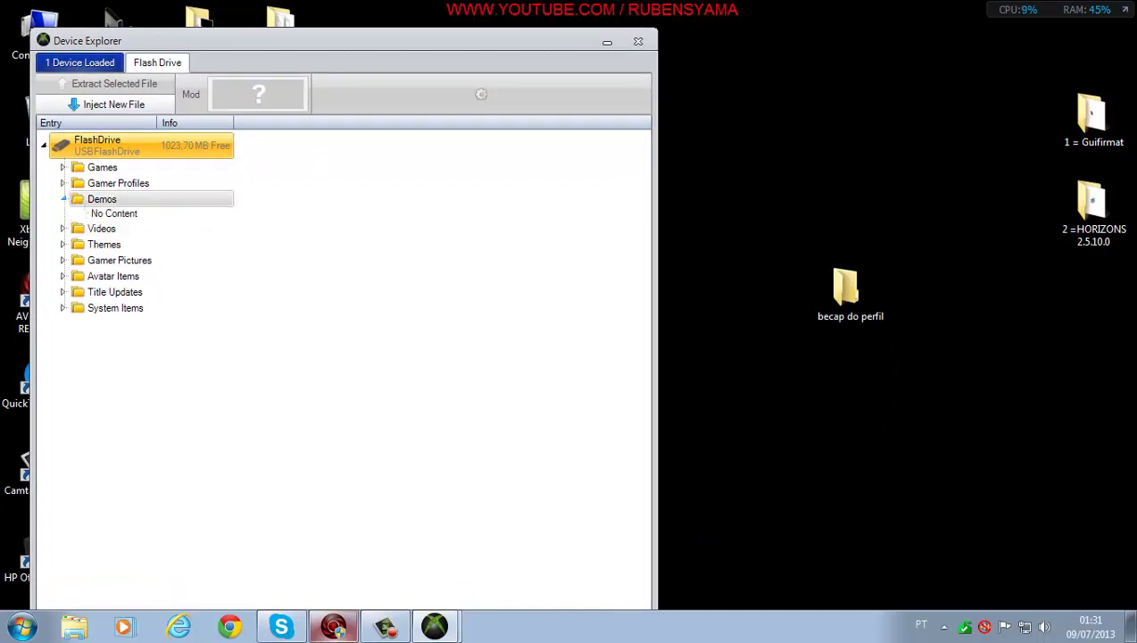
left_click(63, 229)
left_click(62, 257)
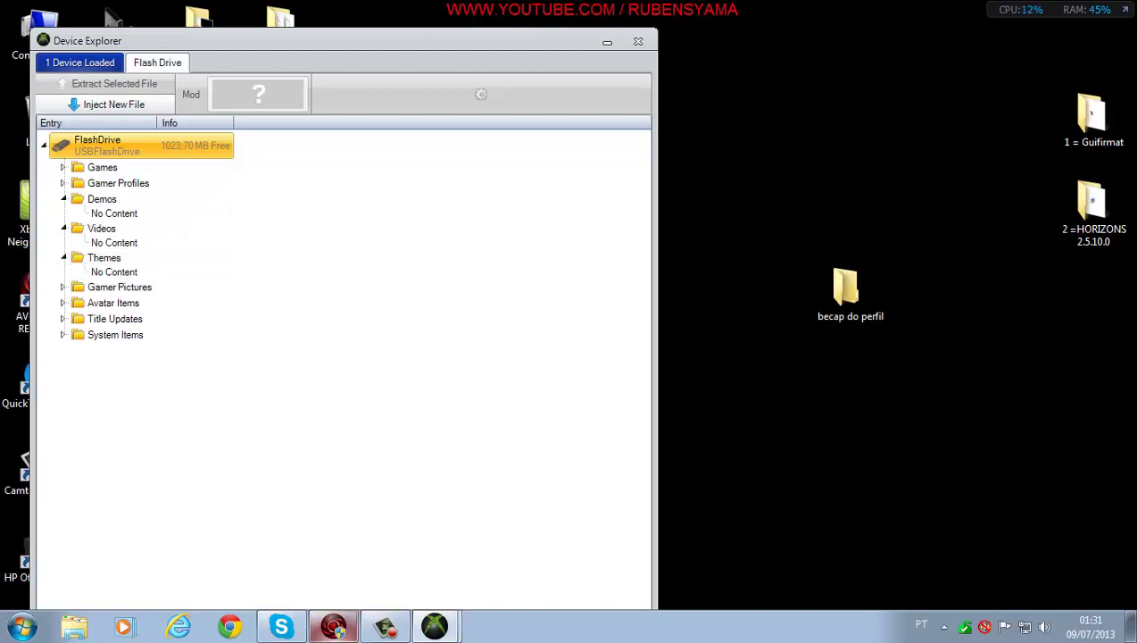
left_click(63, 287)
left_click(62, 316)
left_click(62, 346)
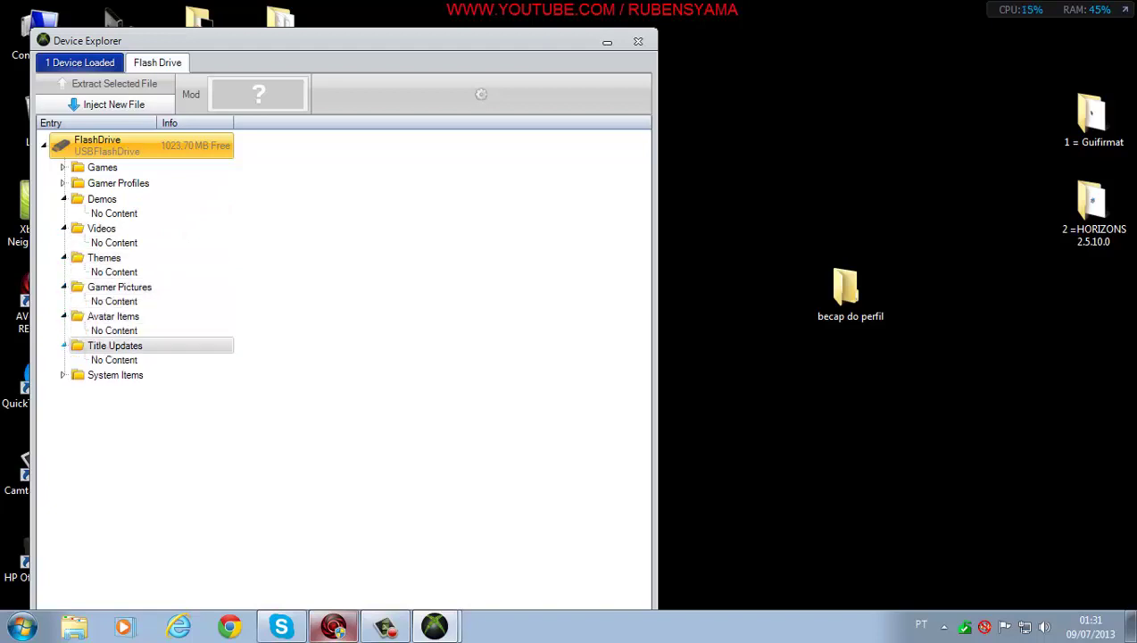
left_click(62, 183)
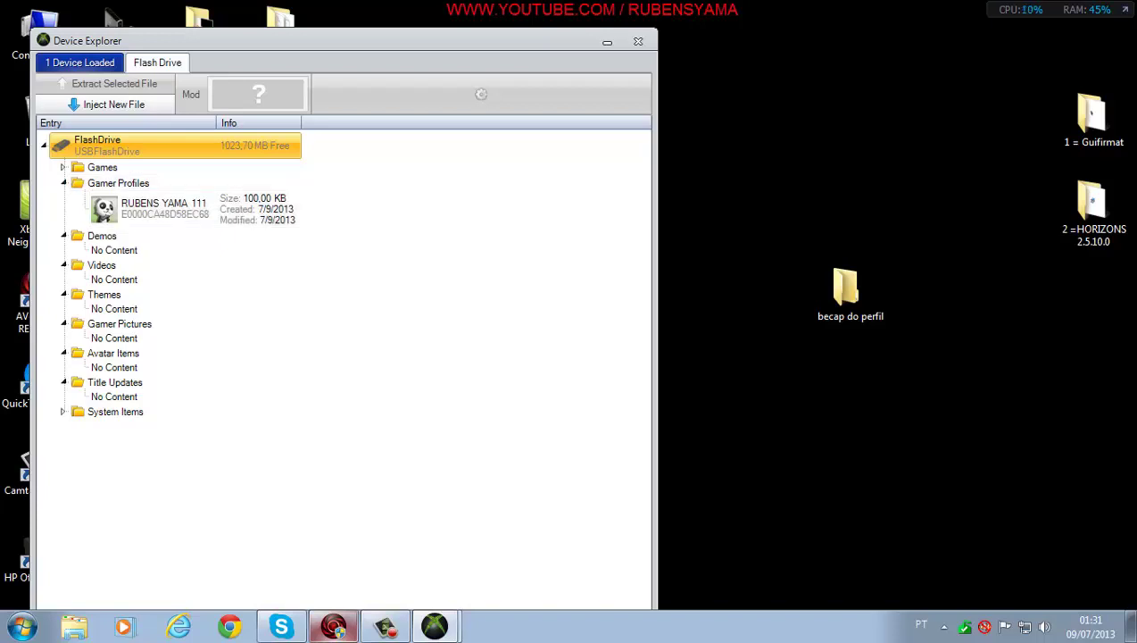
left_click(102, 167)
left_click(63, 167)
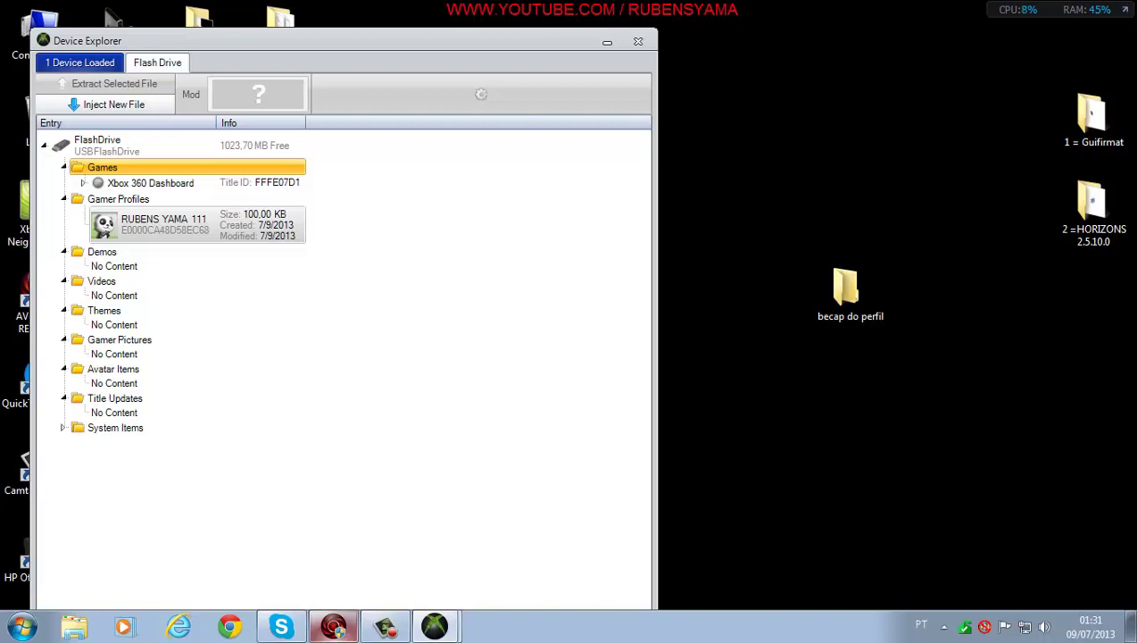
- Extract the 100,00 KB gamer profile into becap do perfil and dismiss the success message
left_click(196, 224)
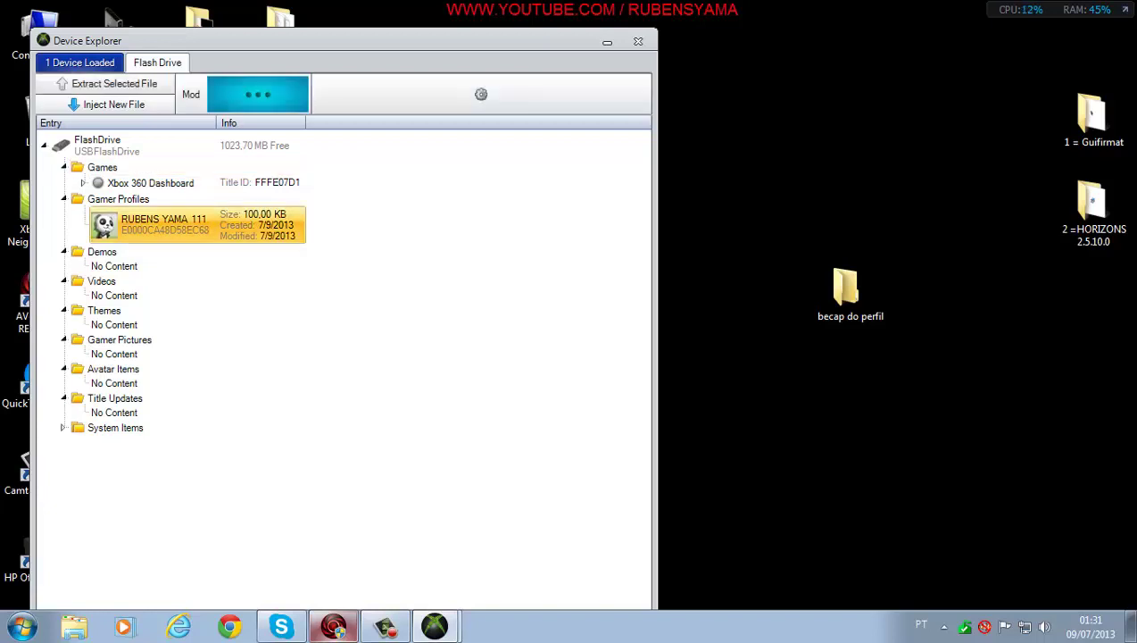
left_click(850, 293)
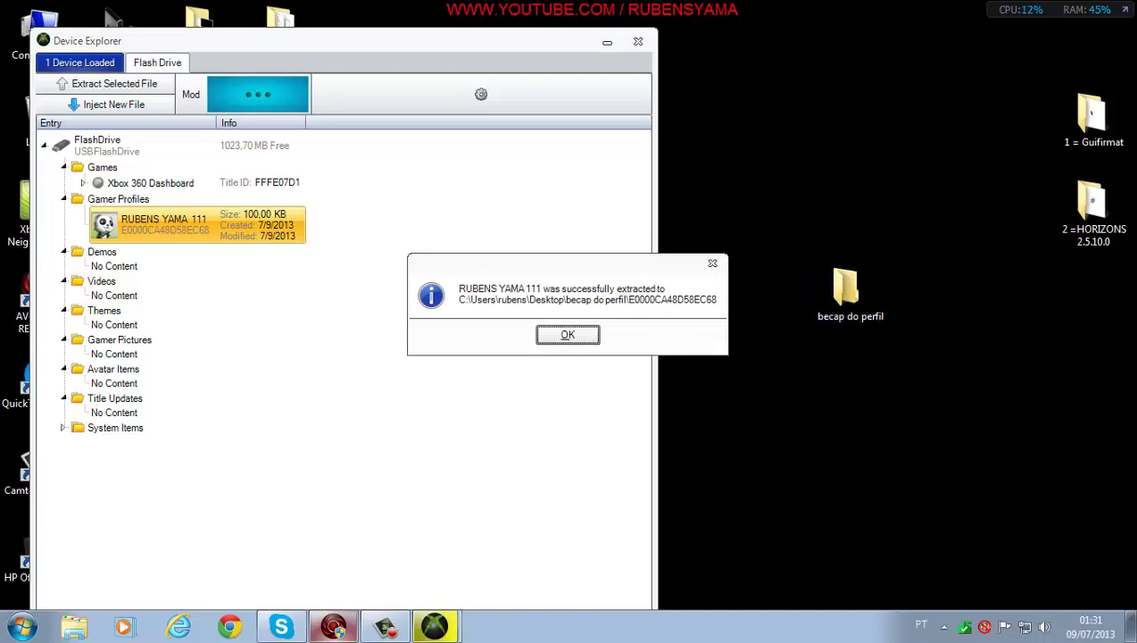
left_click(568, 335)
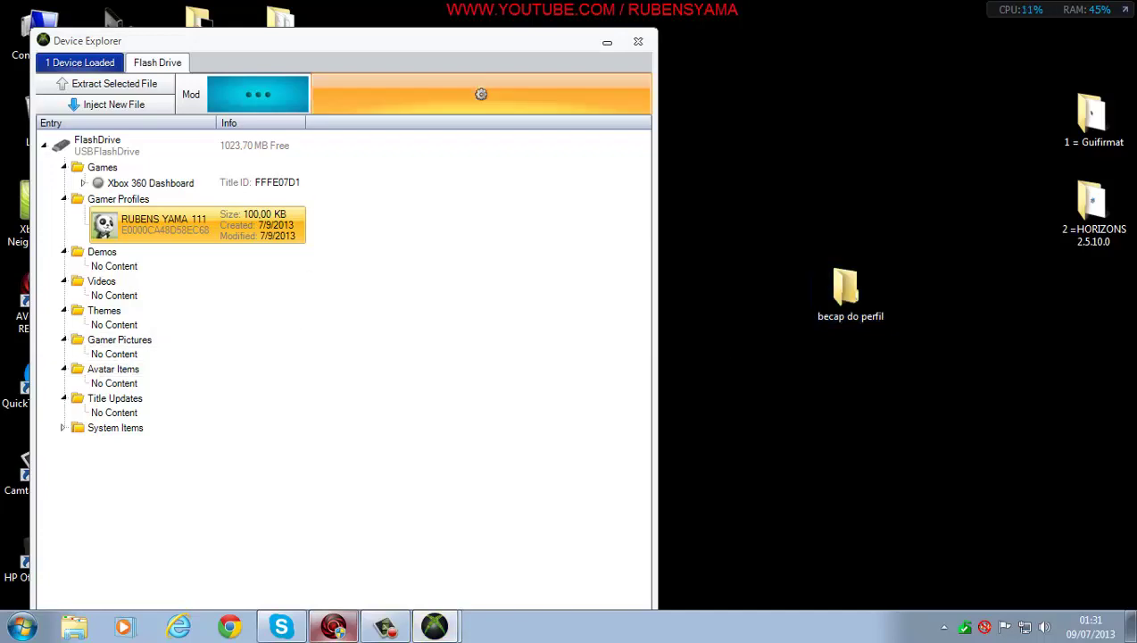
left_click_drag(482, 29, 499, 81)
left_click_drag(661, 292, 661, 343)
scroll(357, 321, "up", 2)
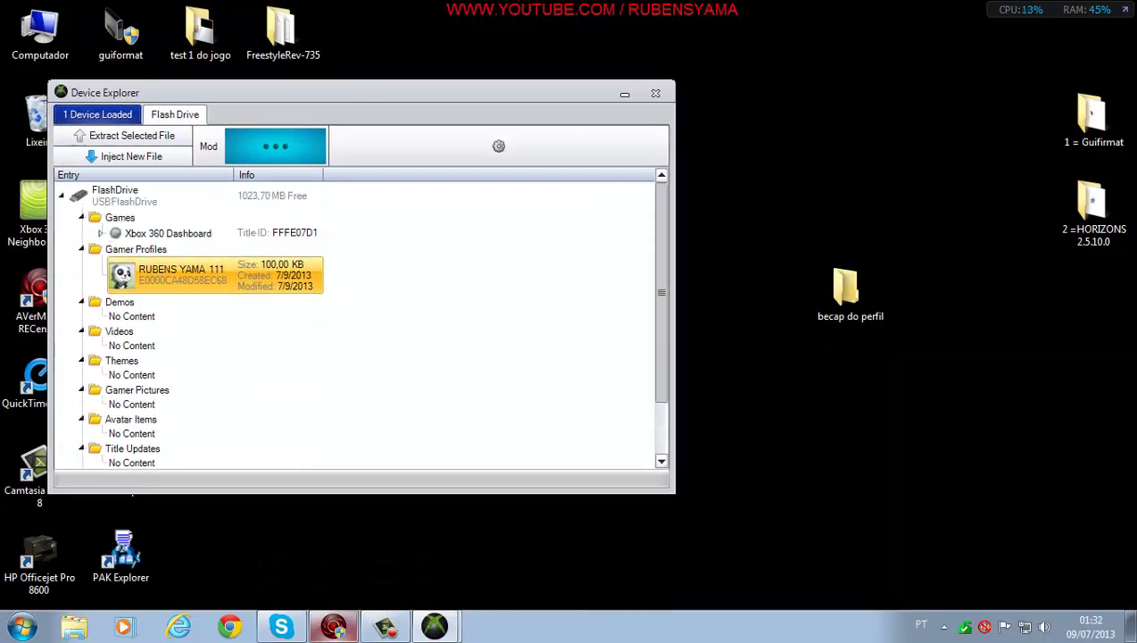
- Delete the old profile file from the becap do perfil folder
double_click(846, 290)
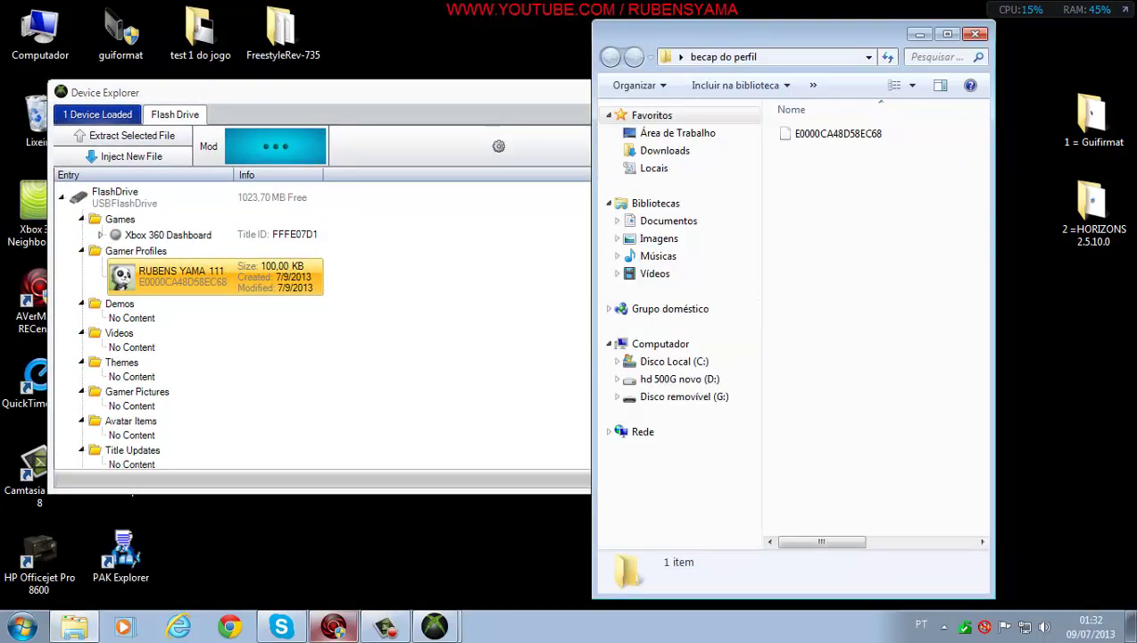
right_click(794, 132)
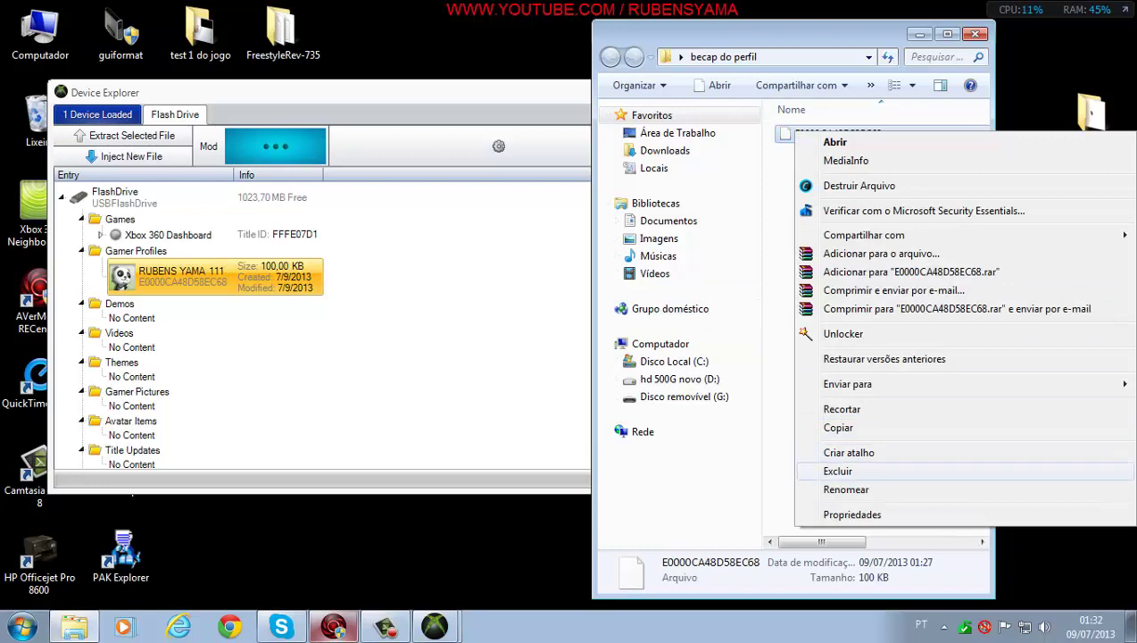
left_click(837, 470)
key("Return")
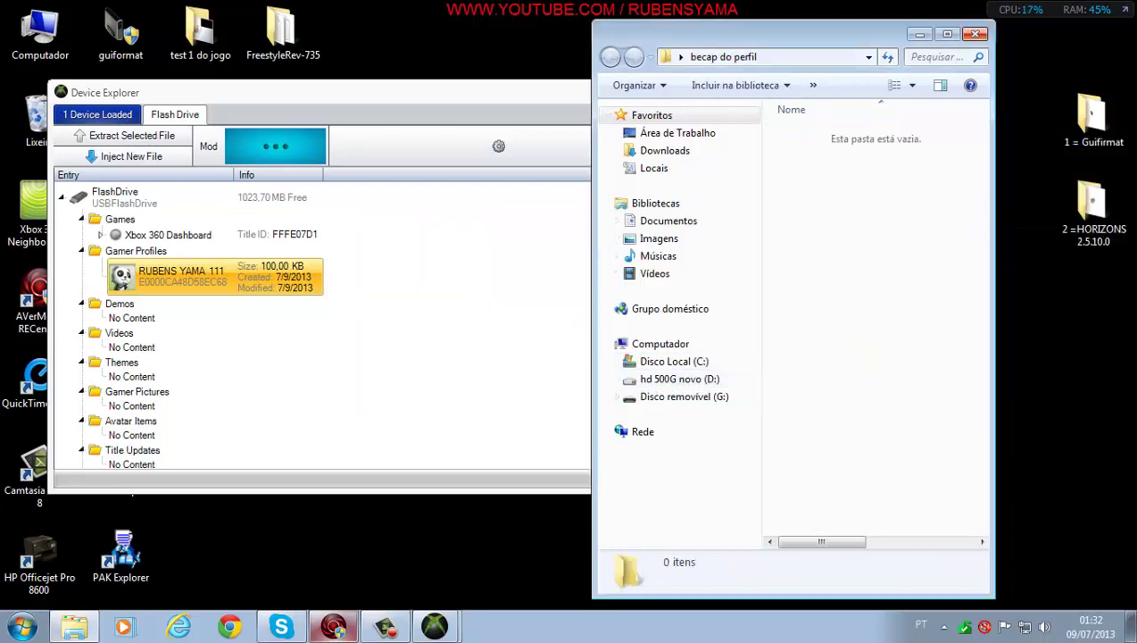
left_click(976, 34)
left_click(182, 304)
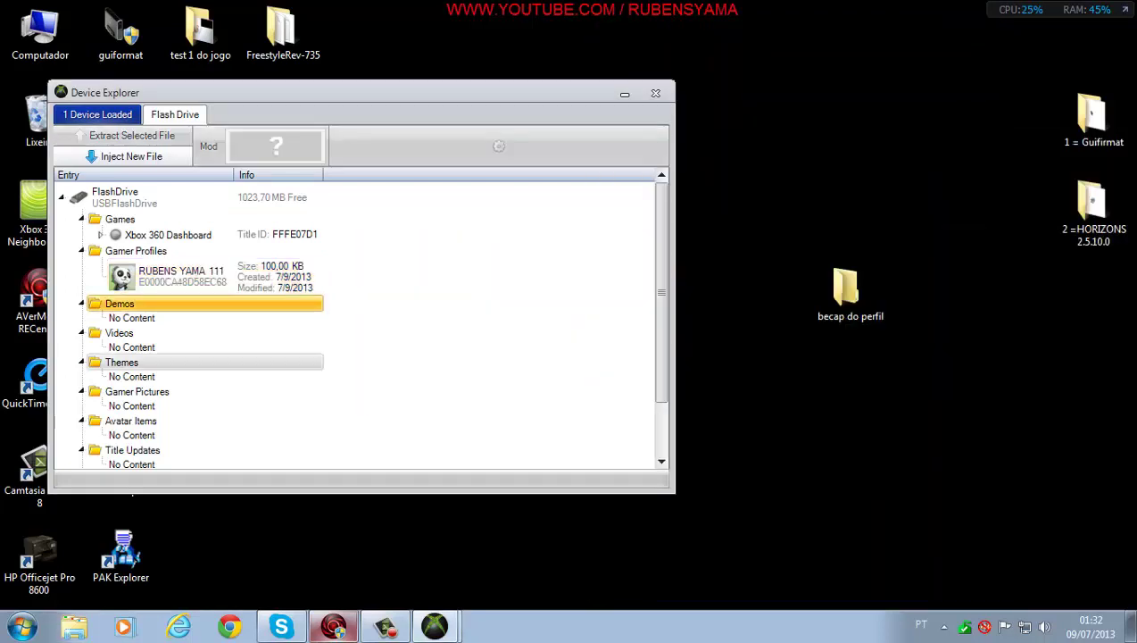
left_click(182, 275)
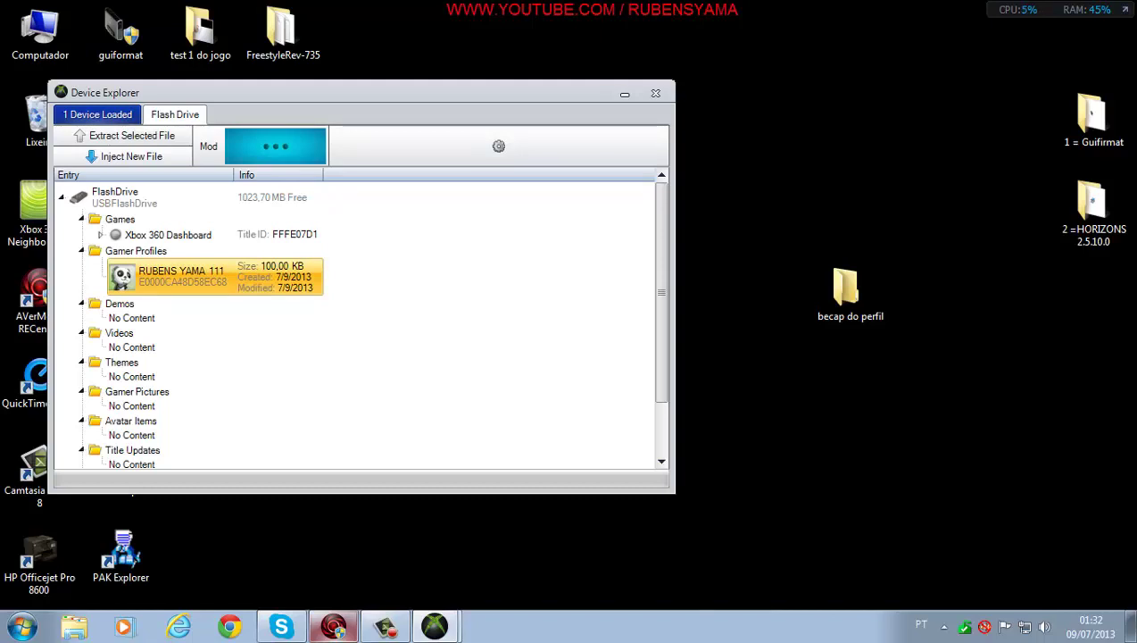
double_click(850, 292)
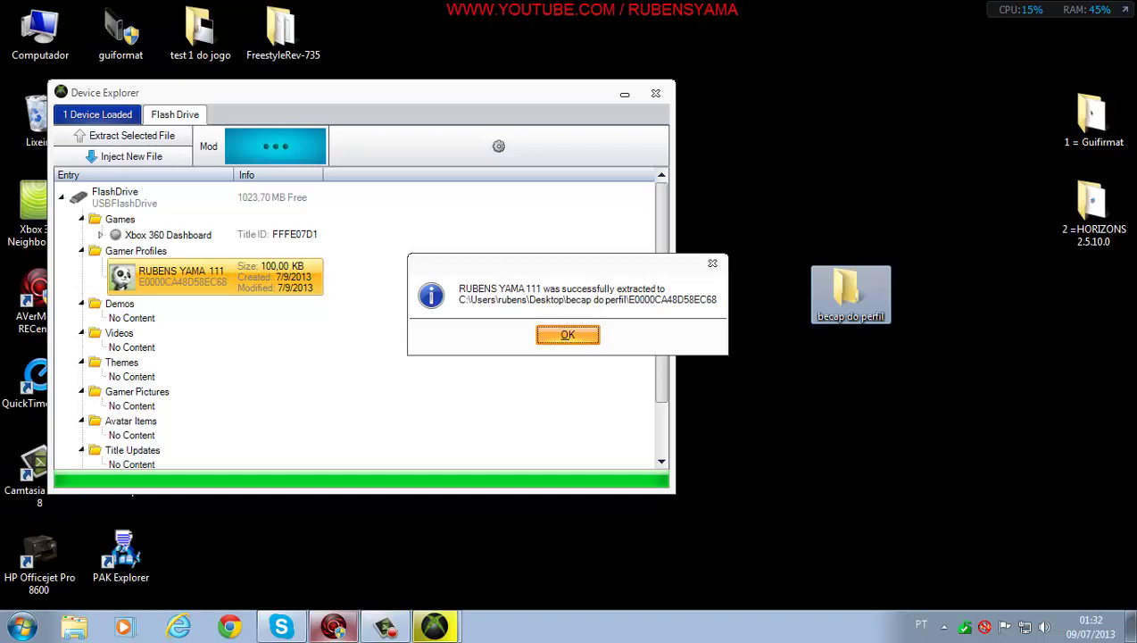
left_click(568, 335)
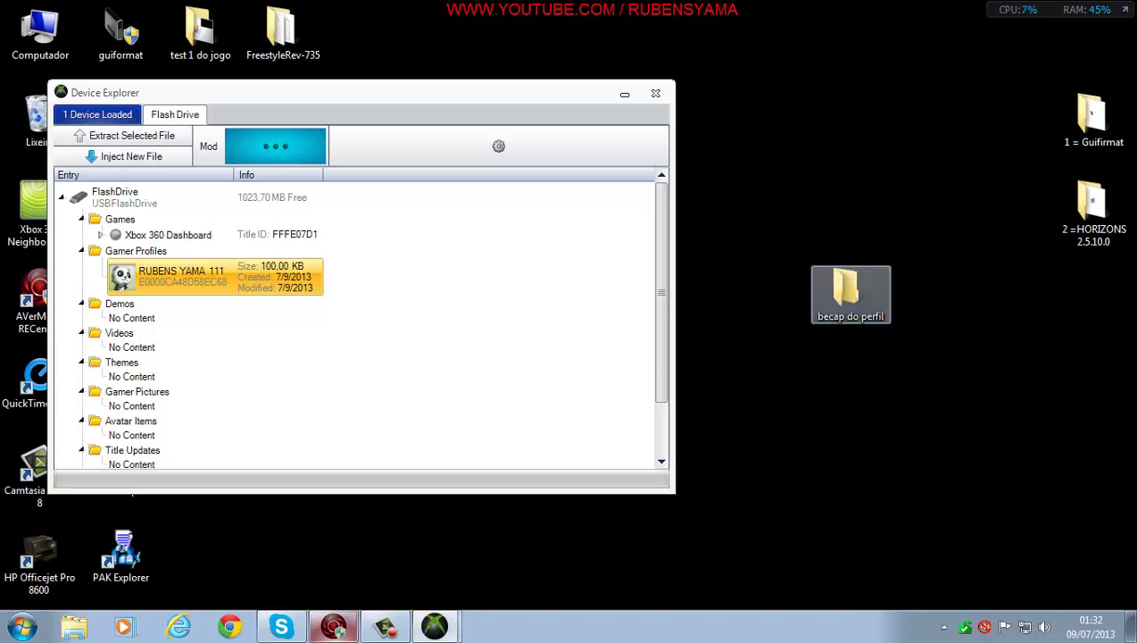
double_click(851, 290)
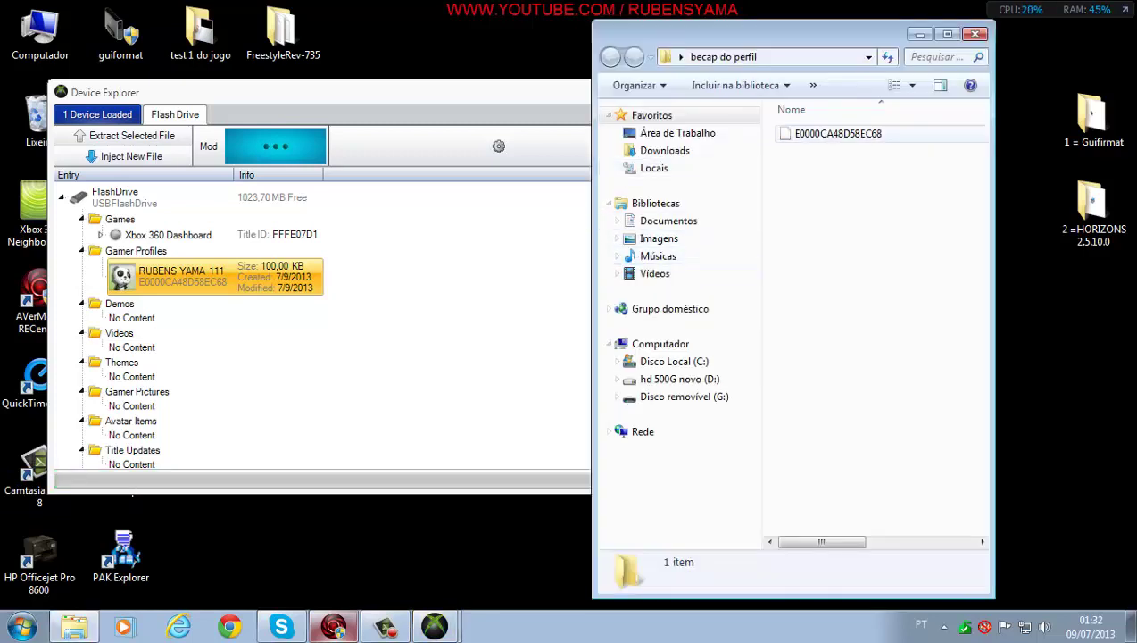
left_click_drag(800, 21, 800, 71)
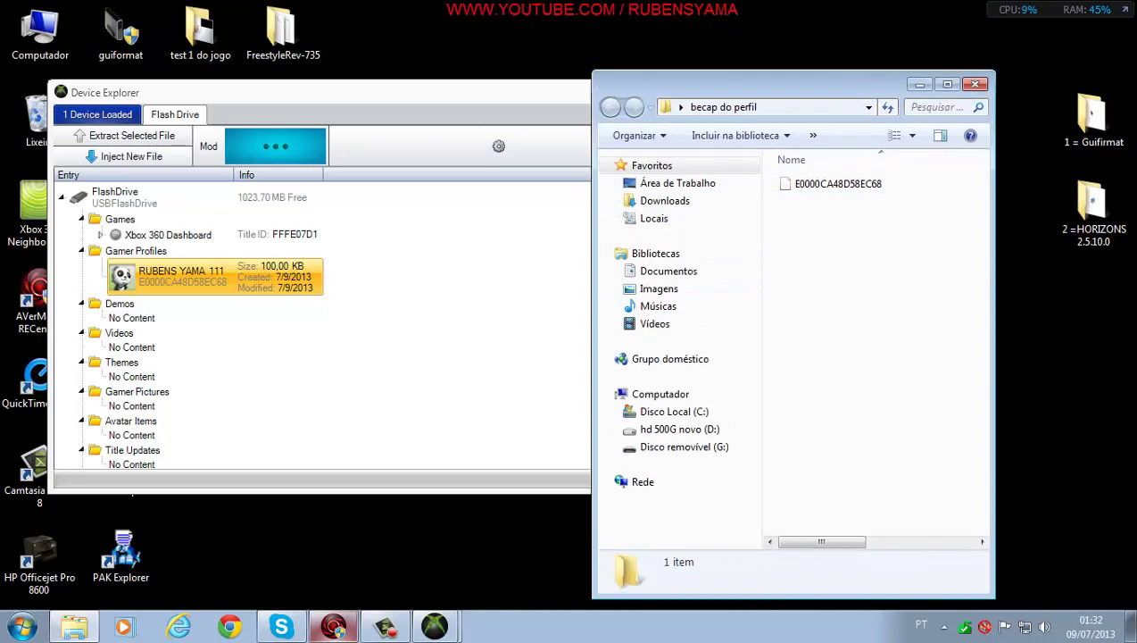
key("alt+F4")
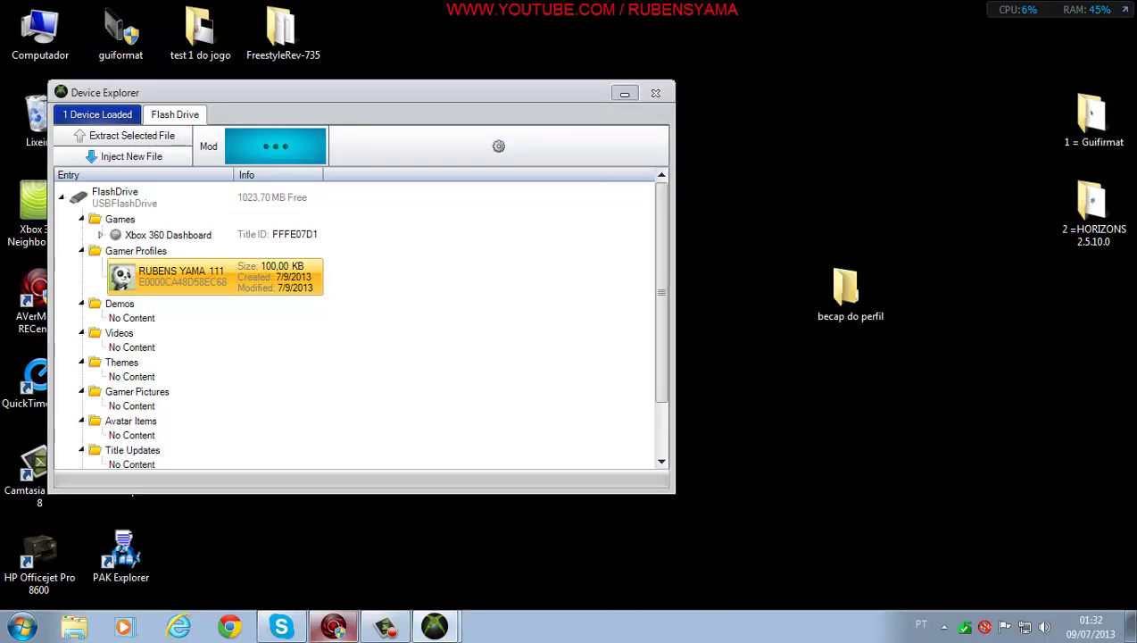
- Minimize Device Explorer and move the Horizon shortcut, becap do perfil and 360mpGui folders to new spots
left_click(624, 93)
left_click_drag(607, 204, 283, 118)
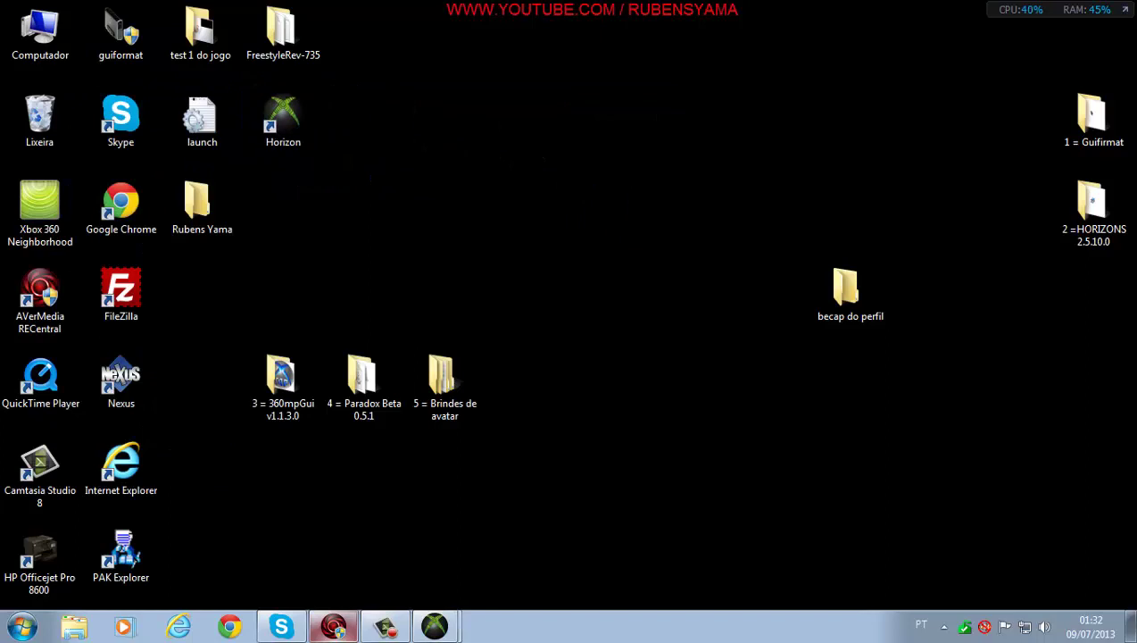
left_click_drag(845, 287, 690, 287)
double_click(688, 290)
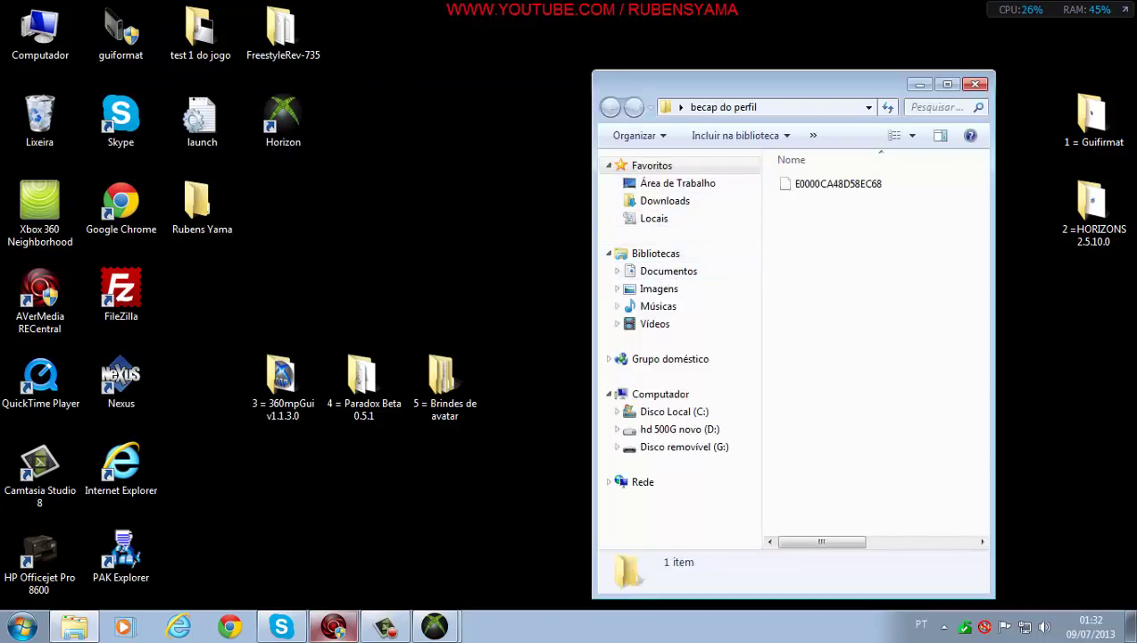
left_click(975, 84)
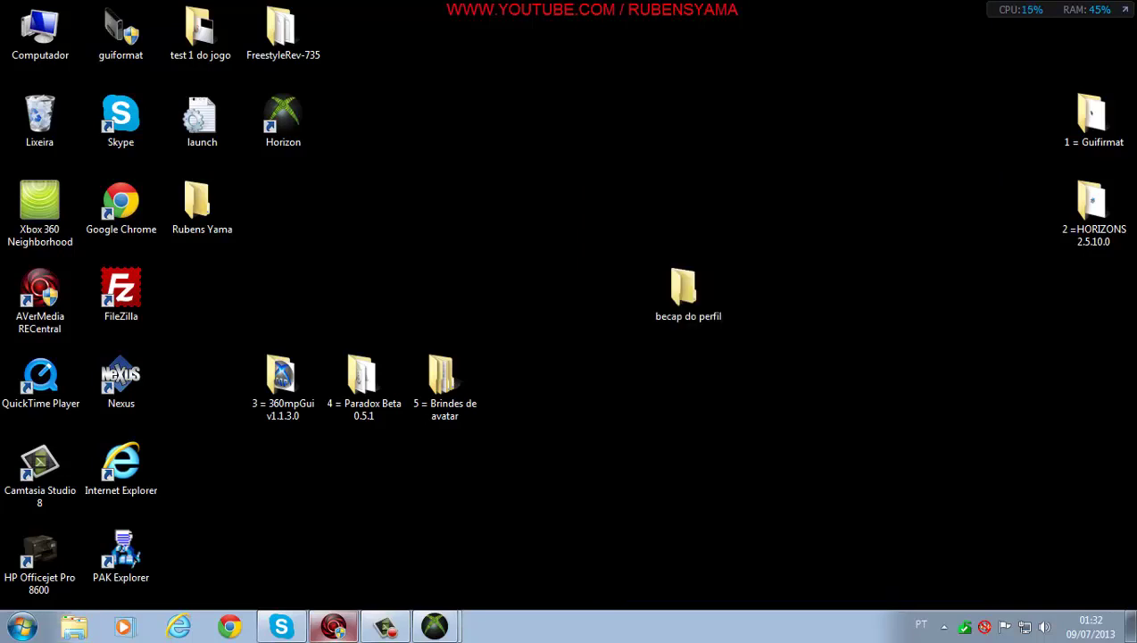
left_click_drag(684, 287, 524, 206)
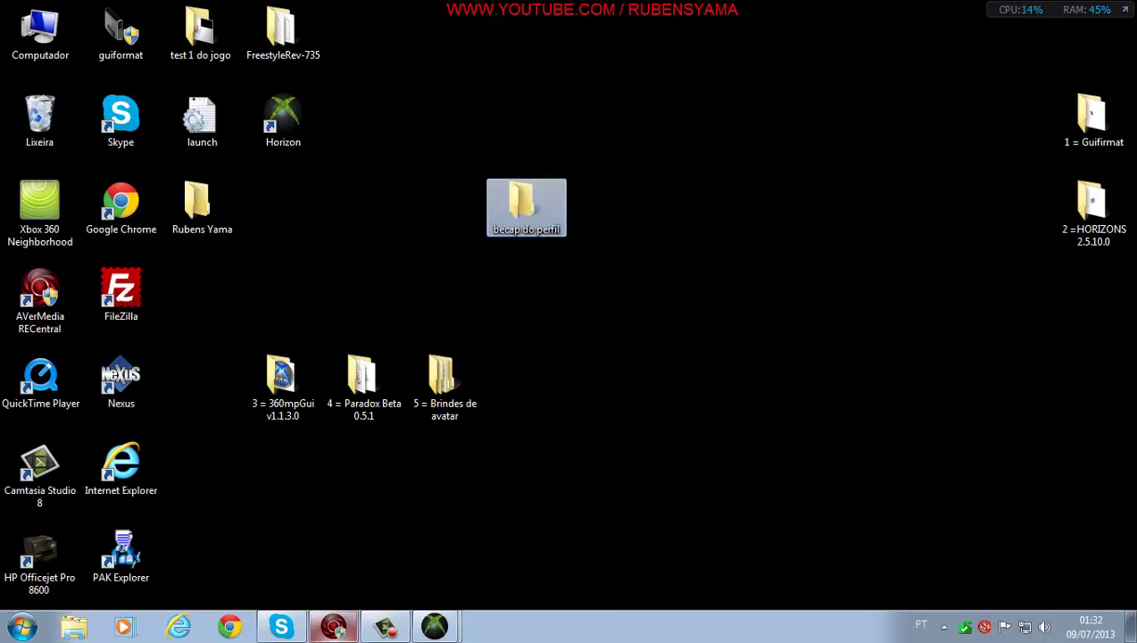
left_click_drag(282, 375, 770, 393)
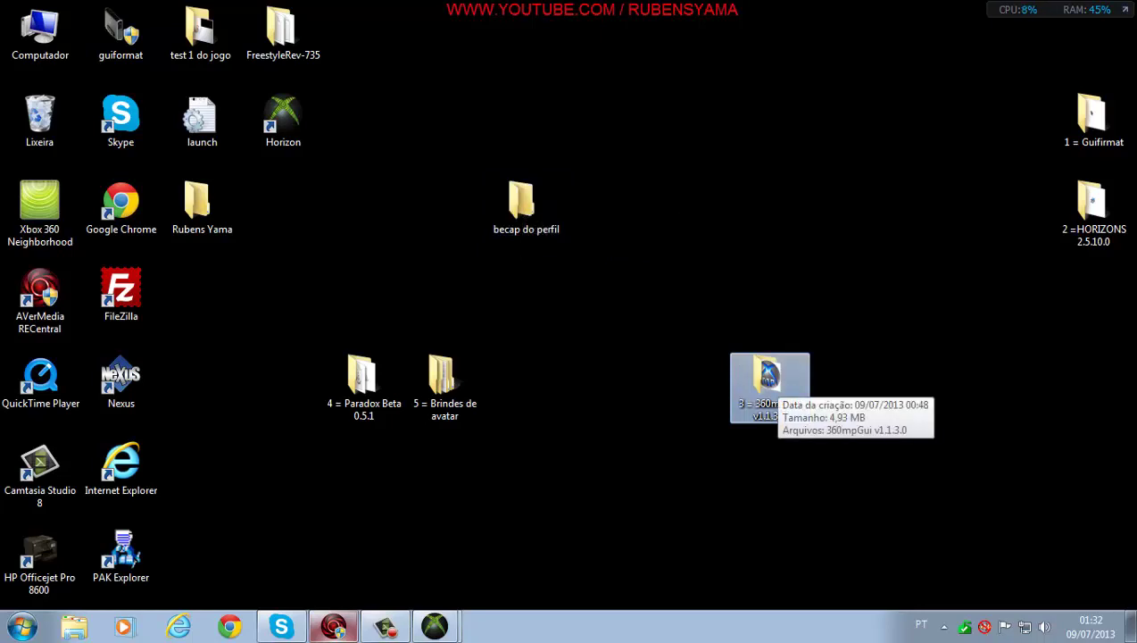
- Open the 3 = 360mpGui v1.1.3.0 folder and run 360mpGui v1.1.3.0 past the security warning
double_click(769, 380)
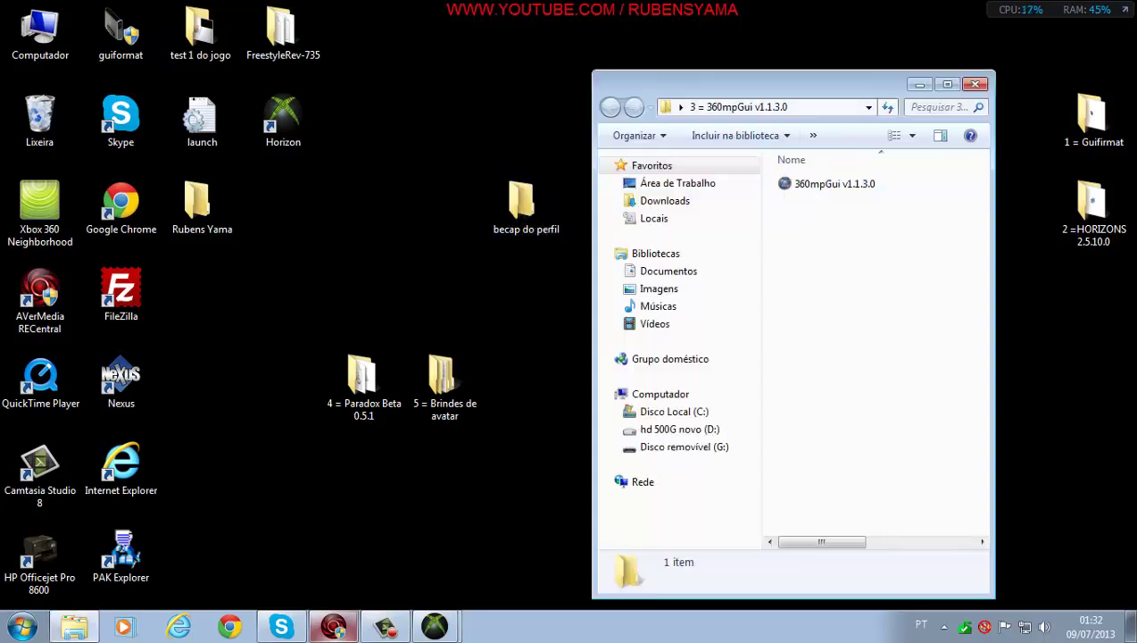
left_click_drag(759, 83, 787, 92)
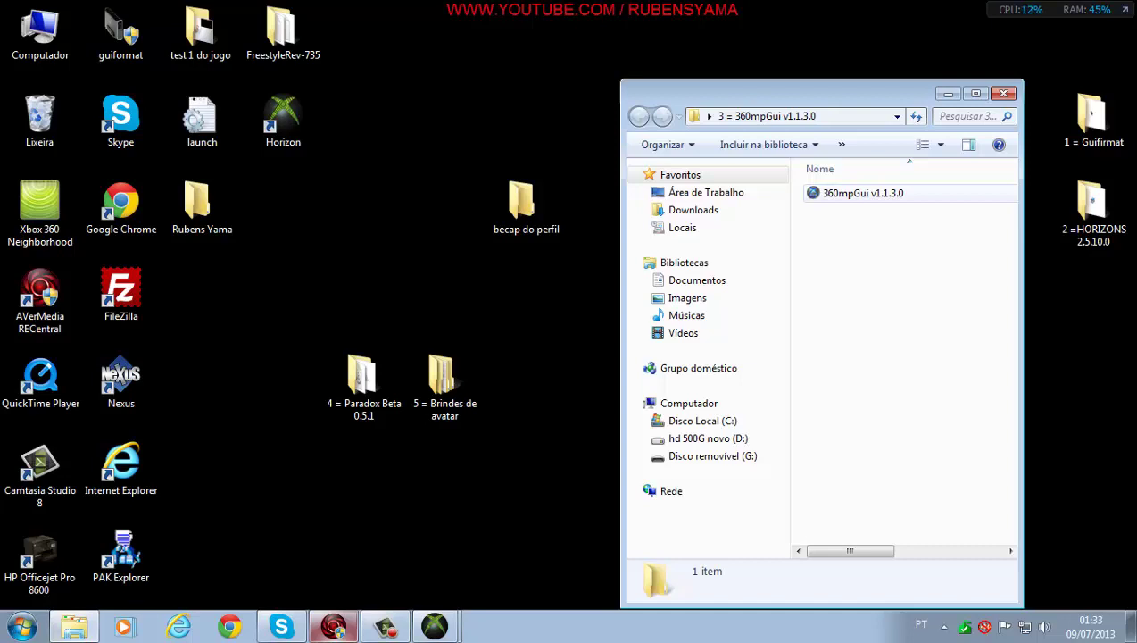
double_click(862, 193)
left_click(622, 327)
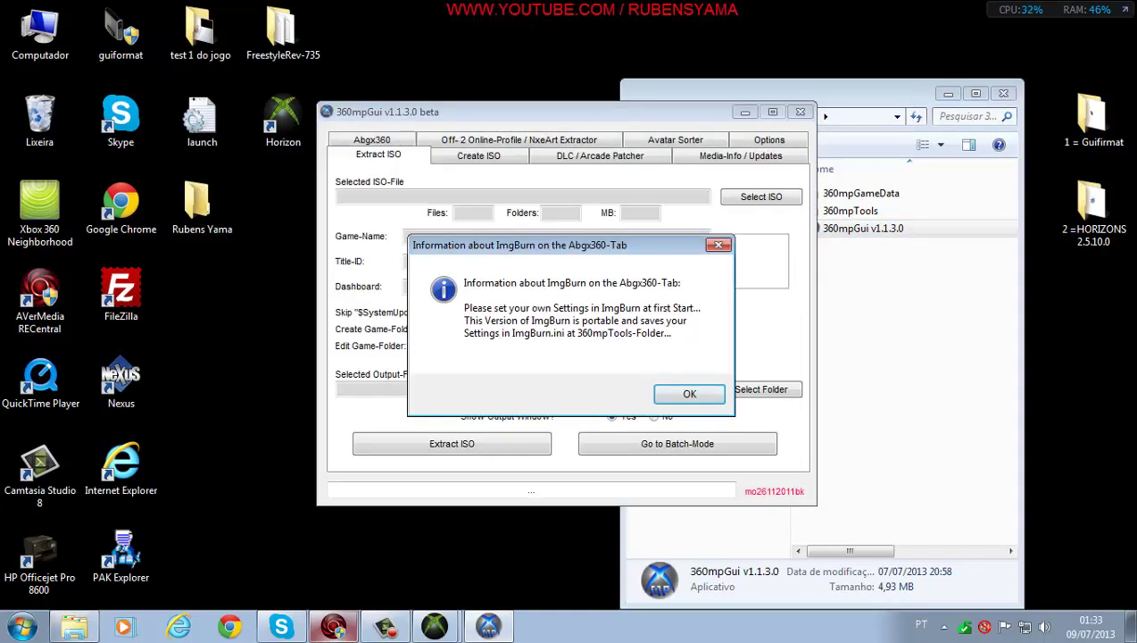
- Dismiss the ImgBurn notice, minimize the folder window, and reposition the 360mpGui window
key("Return")
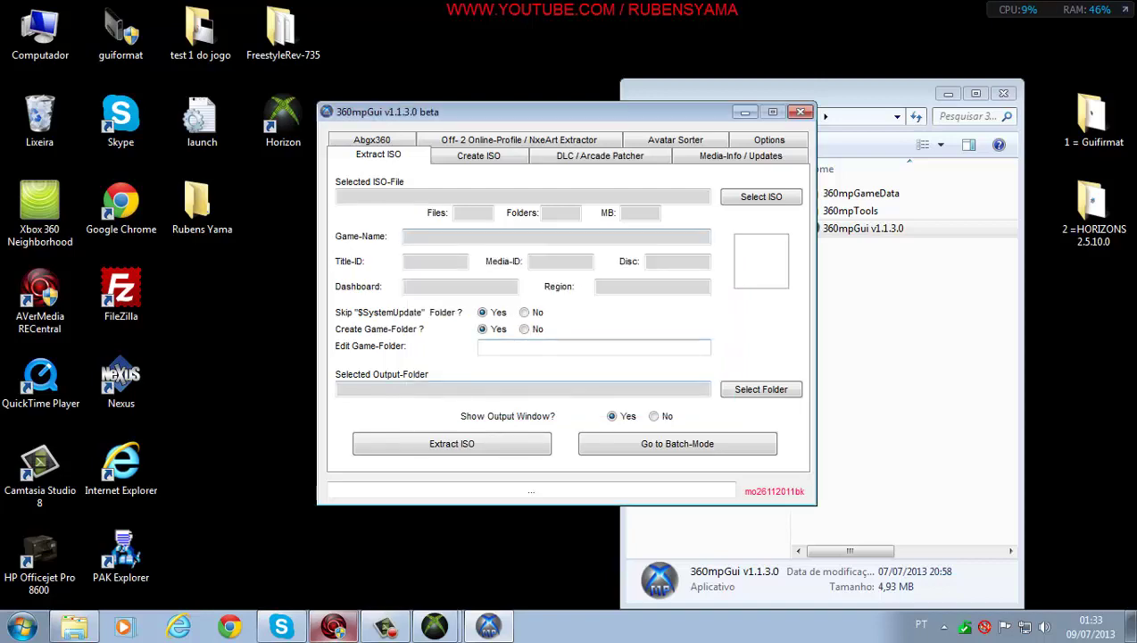
left_click_drag(536, 112, 802, 97)
left_click_drag(695, 97, 469, 135)
left_click(948, 93)
left_click_drag(625, 135, 833, 121)
- Move becap do perfil beside Horizon and stack Paradox Beta and Brindes de avatar in the left column
left_click_drag(523, 205, 364, 118)
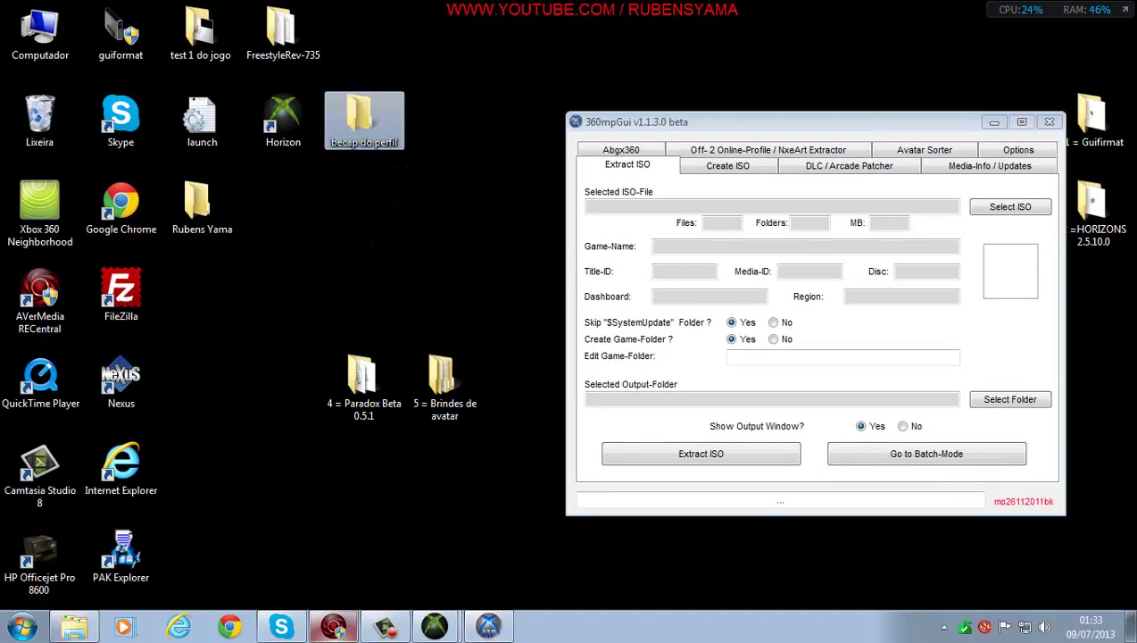
mouse_move(714, 121)
left_mouse_down()
mouse_move(563, 131)
mouse_move(701, 114)
left_mouse_up()
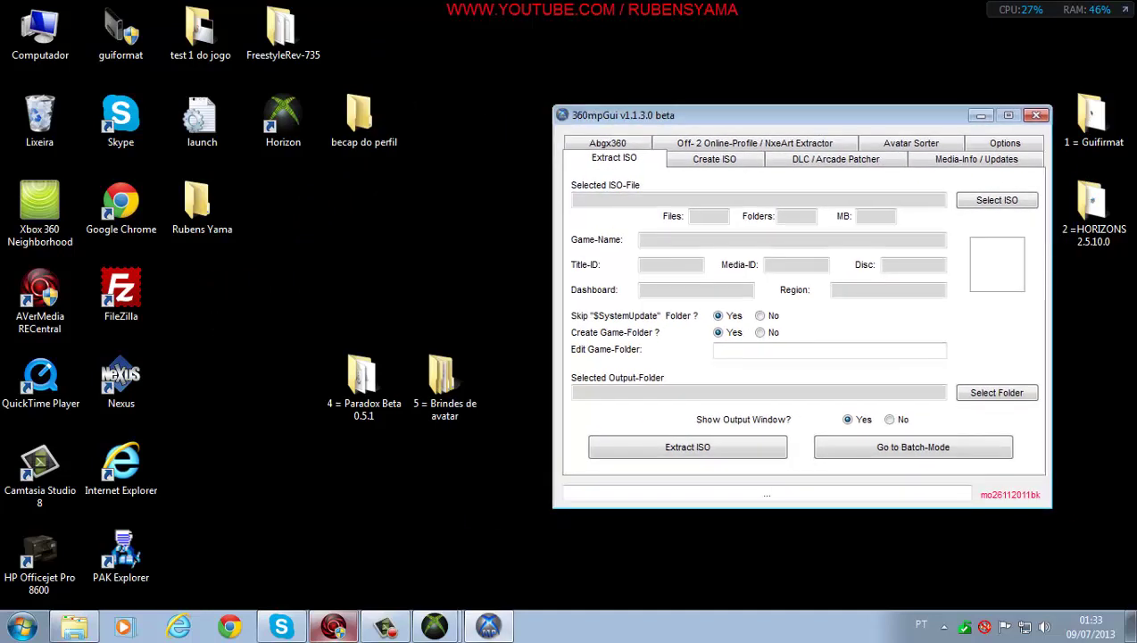
left_click_drag(362, 375, 200, 375)
left_click_drag(442, 375, 200, 463)
left_click_drag(701, 115, 567, 149)
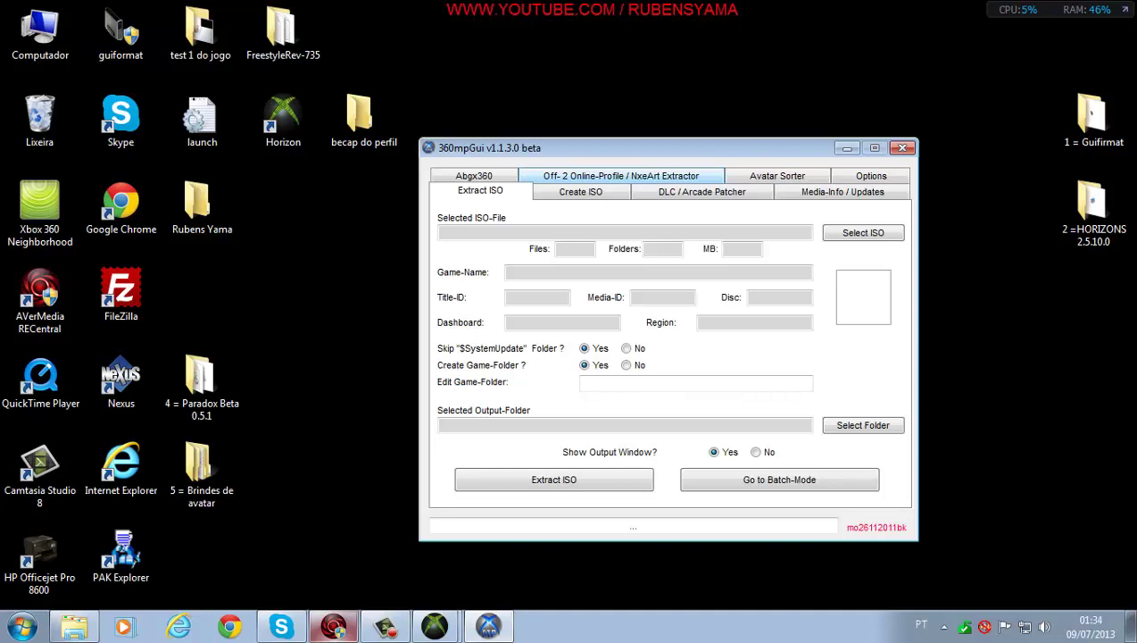
- Show 360mpGui's Off-2 Online-Profile / NxeArt Extractor page and move the window up and right
left_click(580, 176)
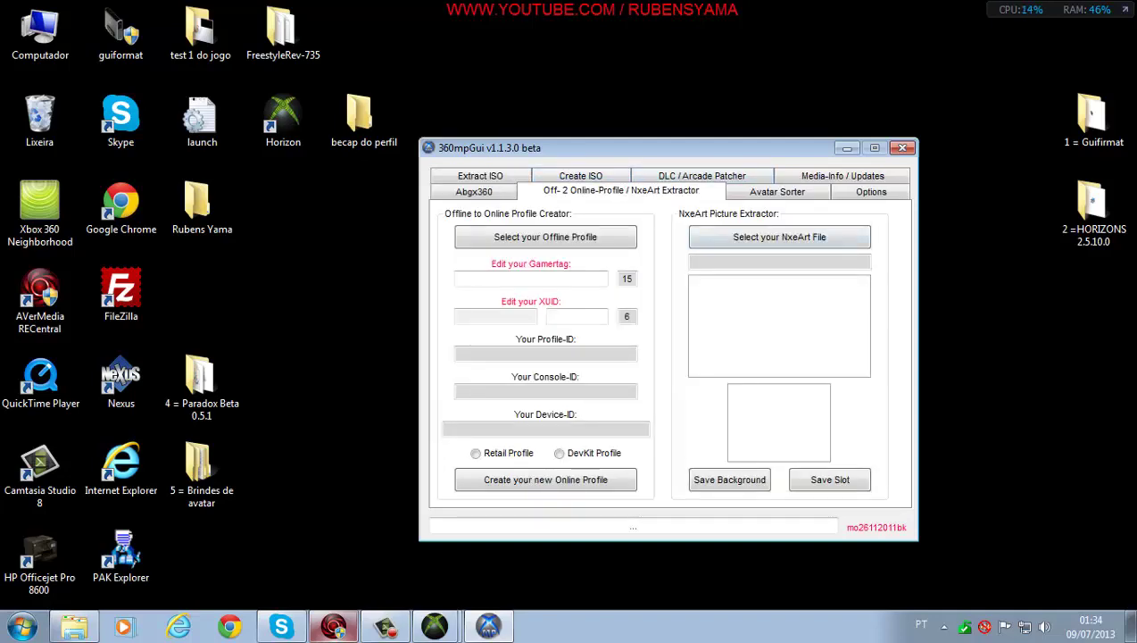
left_click_drag(669, 147, 723, 104)
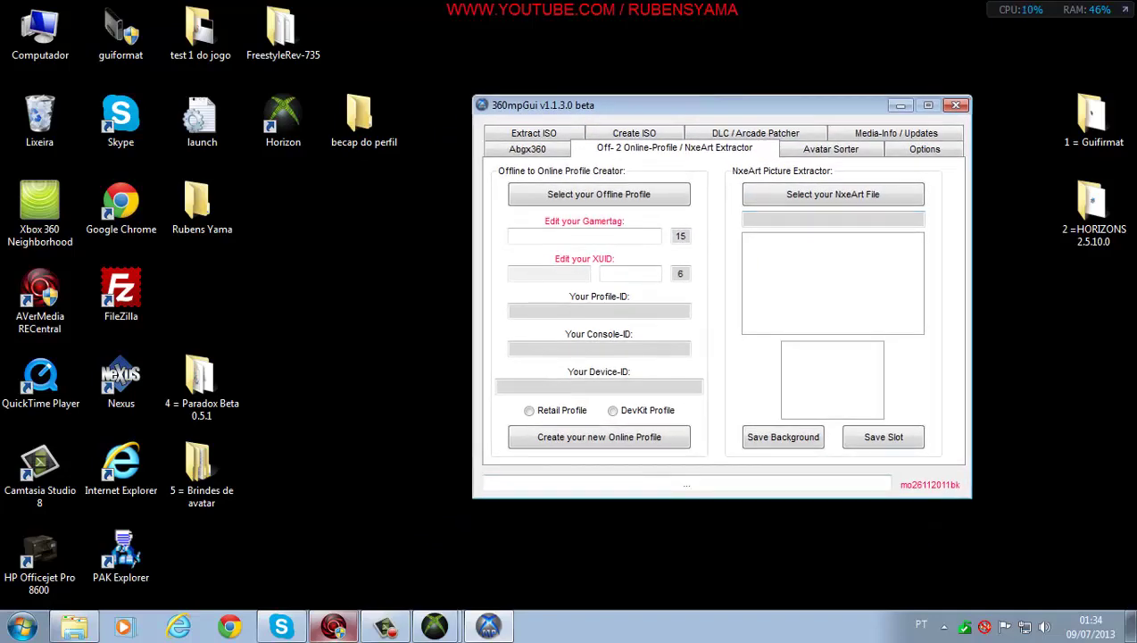
left_click_drag(723, 104, 711, 97)
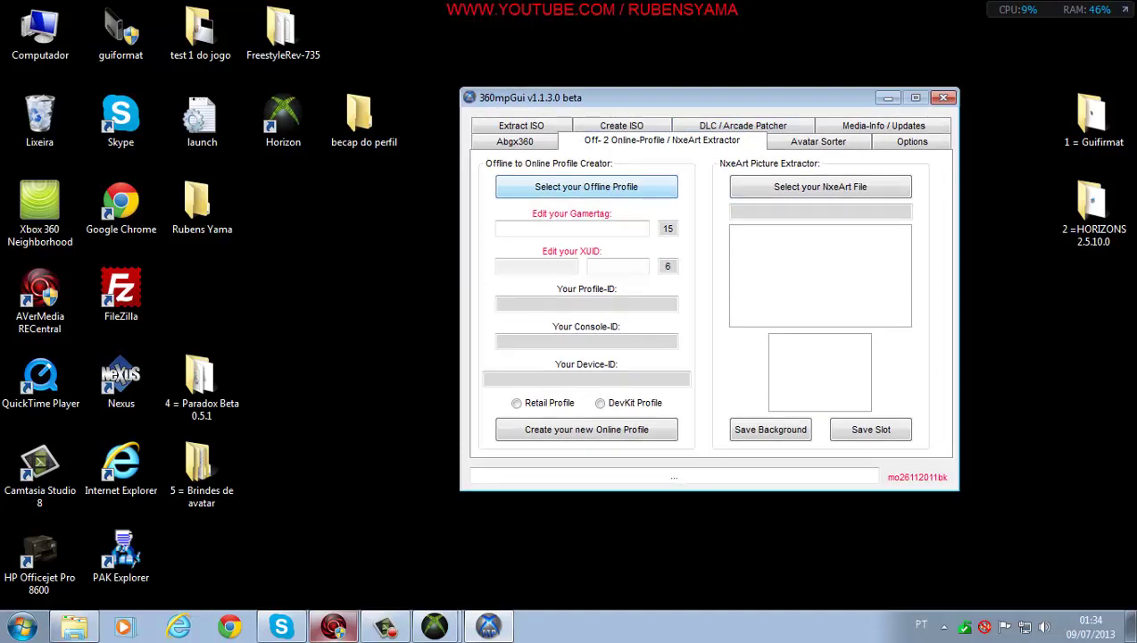
mouse_move(359, 116)
left_mouse_down()
mouse_move(375, 214)
mouse_move(361, 122)
mouse_move(361, 204)
mouse_move(360, 118)
left_mouse_up()
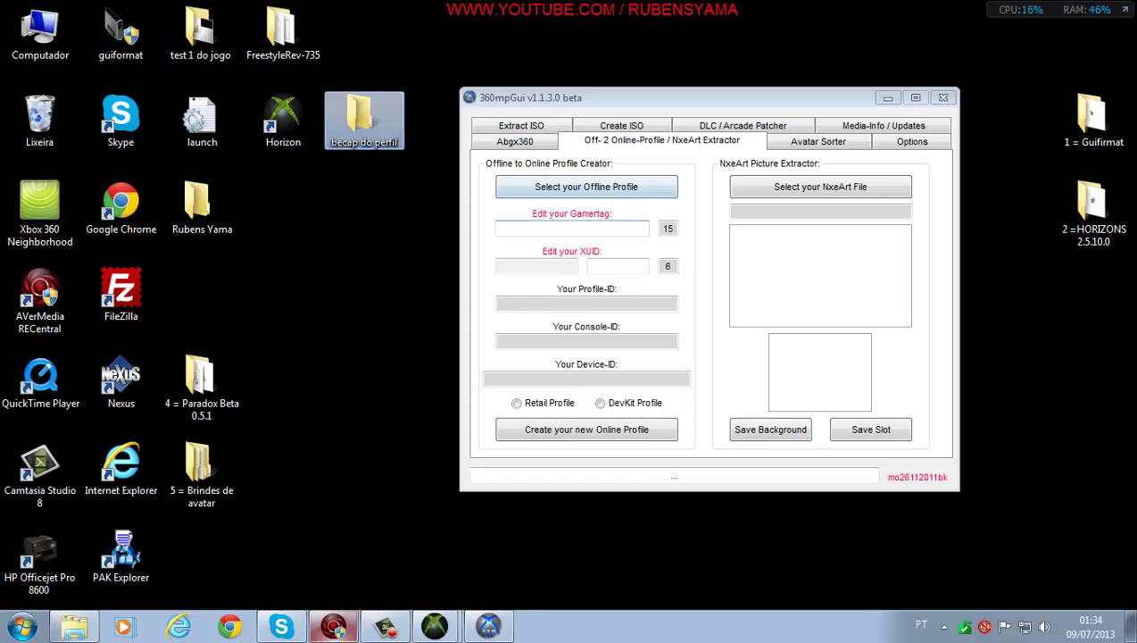
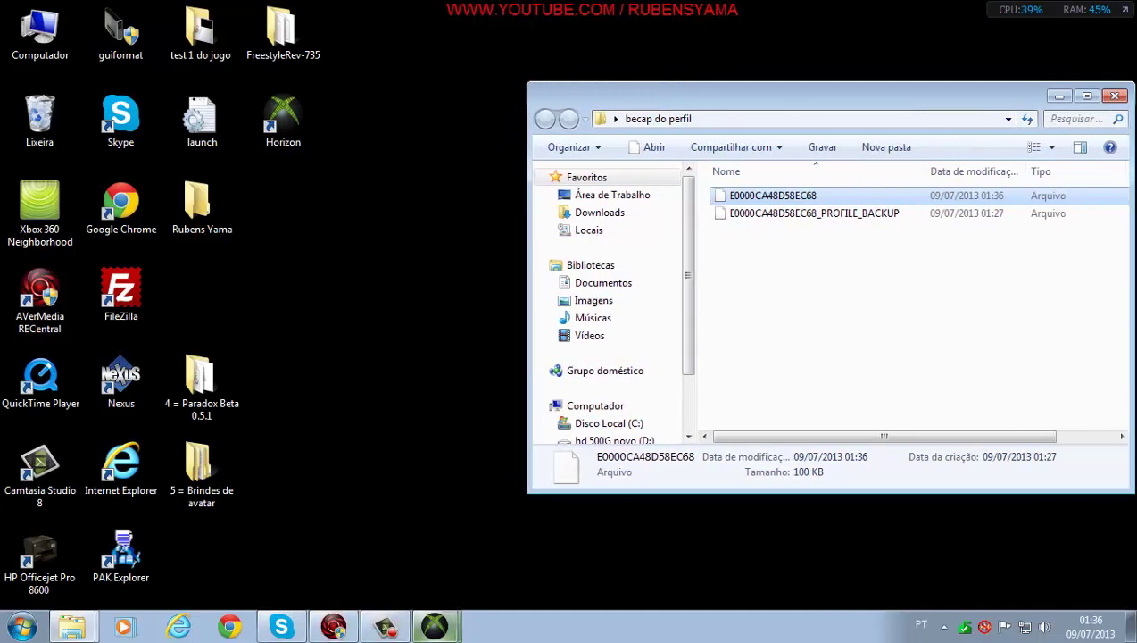
- Bring up Horizon's flash drive device view beside the backup folder window
mouse_move(434, 626)
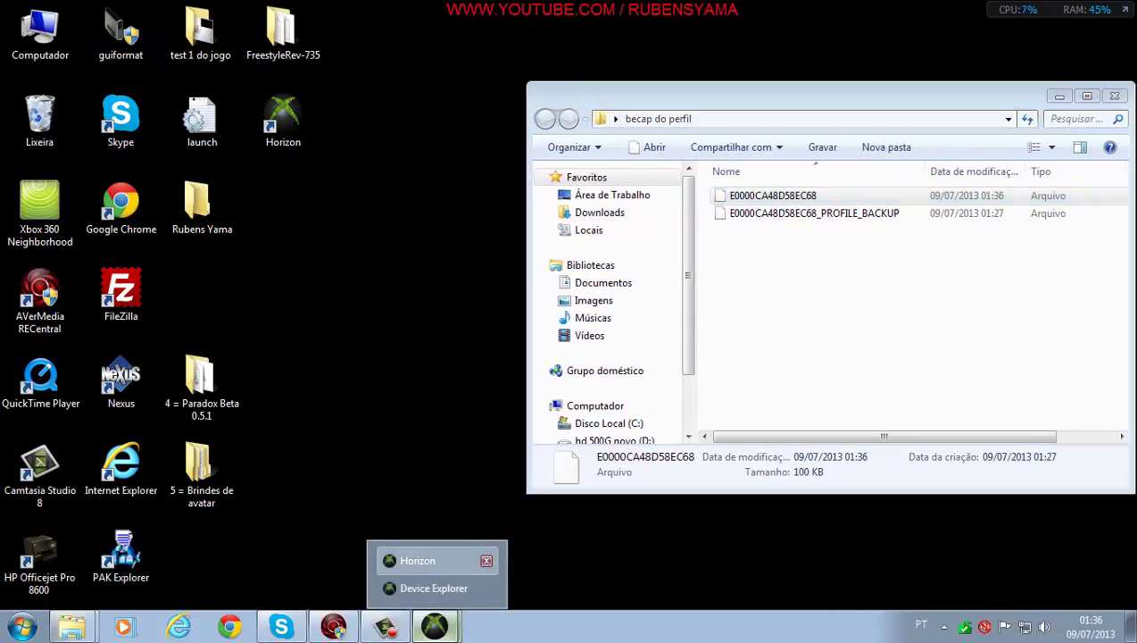
left_click(420, 554)
left_click(897, 49)
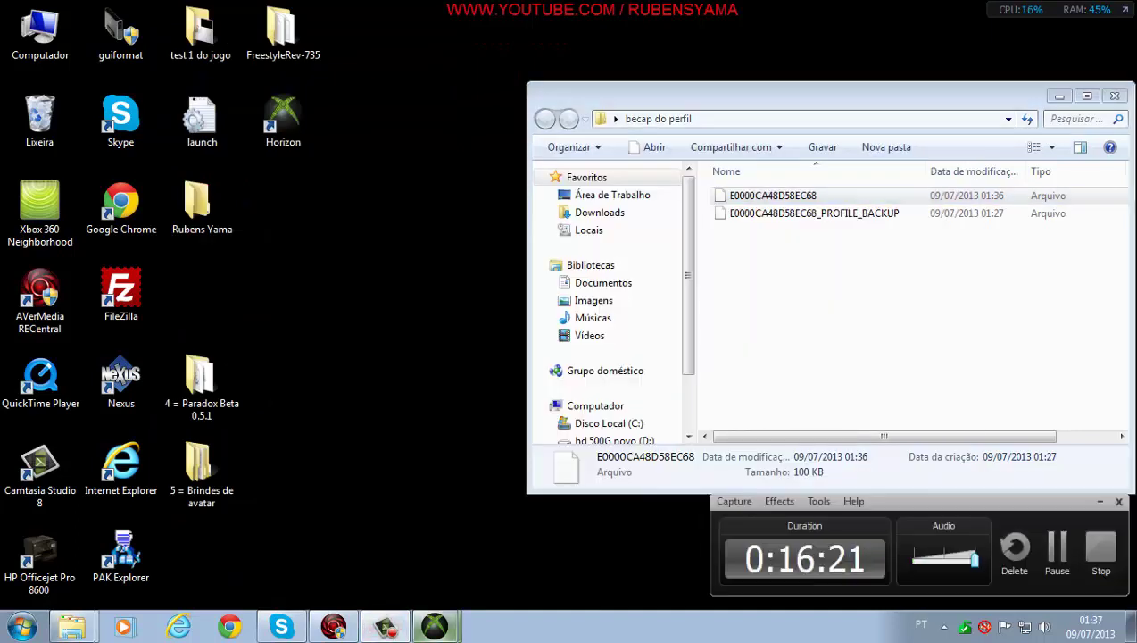
left_click(1099, 500)
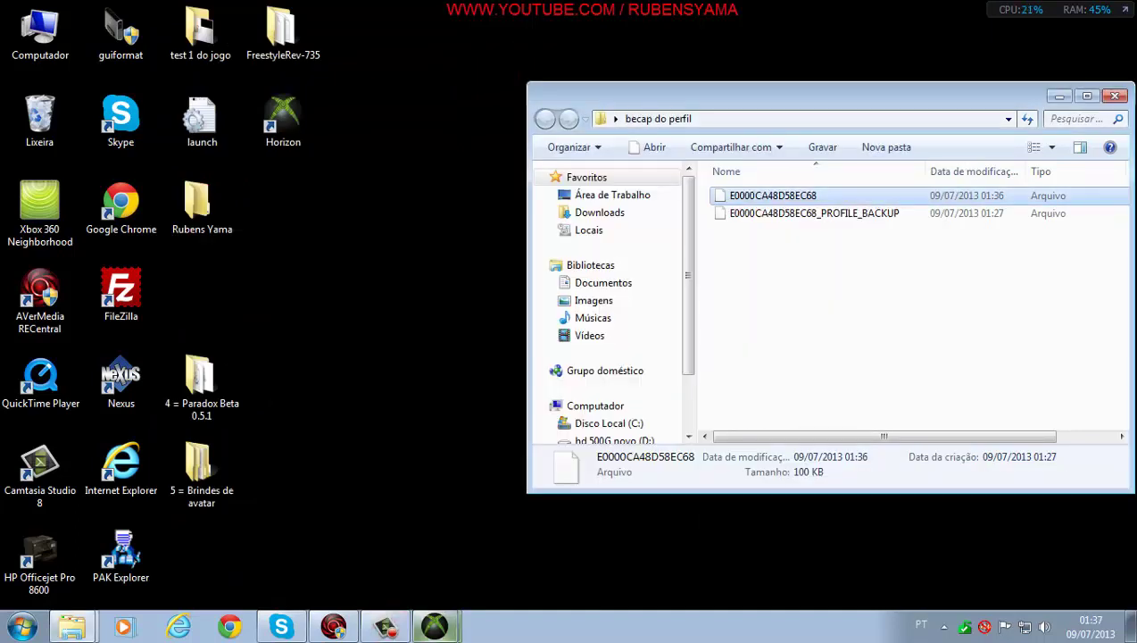
left_click(435, 626)
left_click(420, 588)
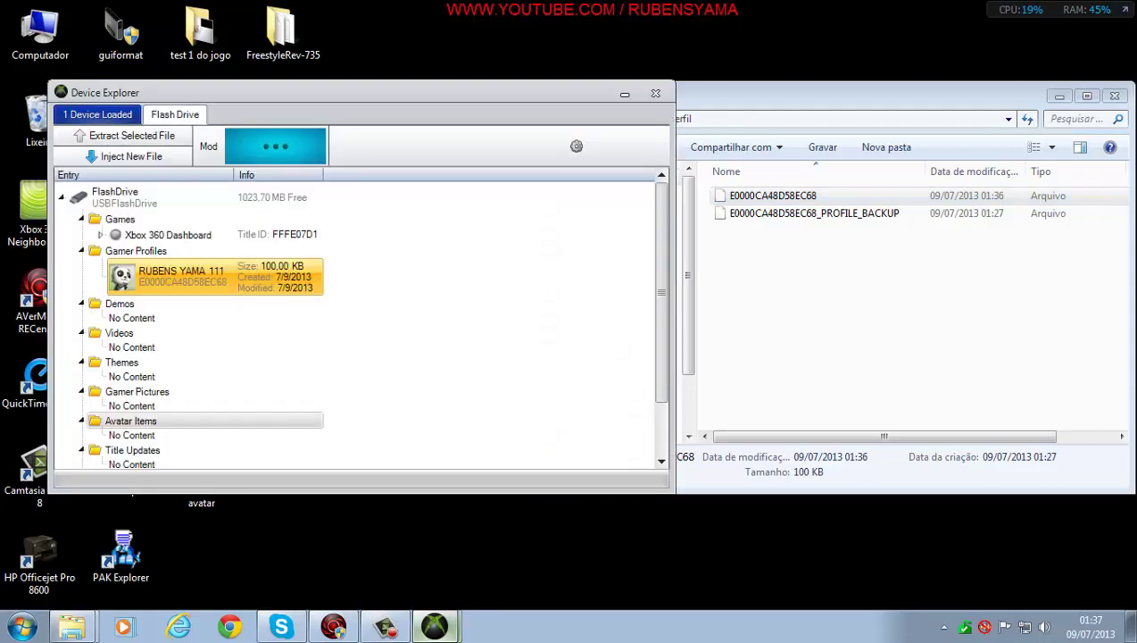
left_click_drag(357, 93, 310, 101)
left_click_drag(804, 95, 923, 105)
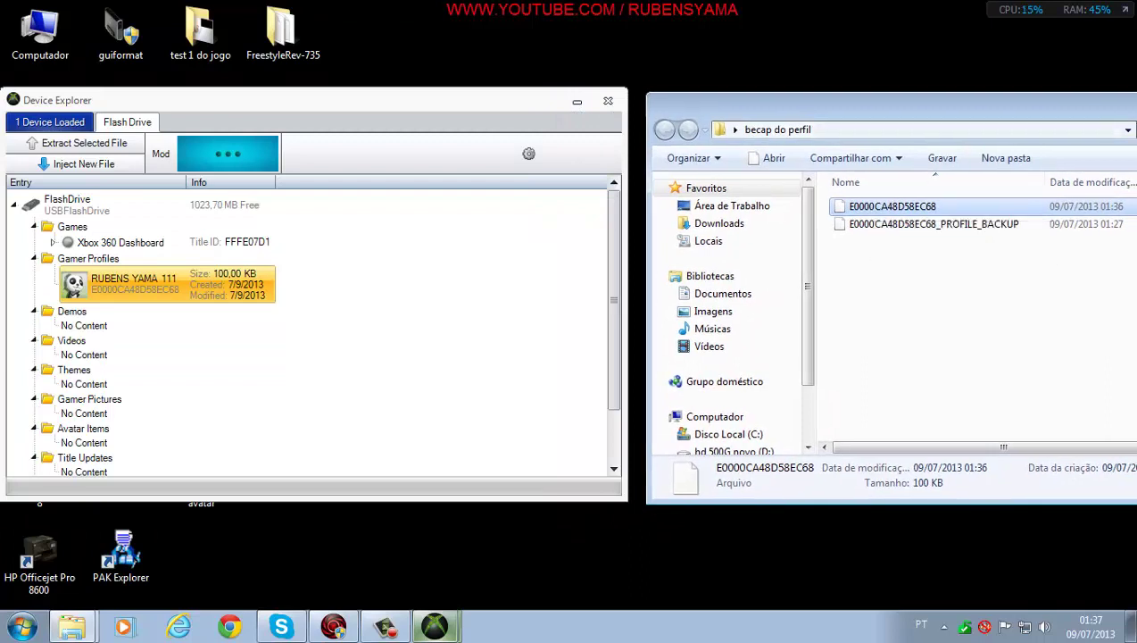
left_click_drag(884, 206, 148, 205)
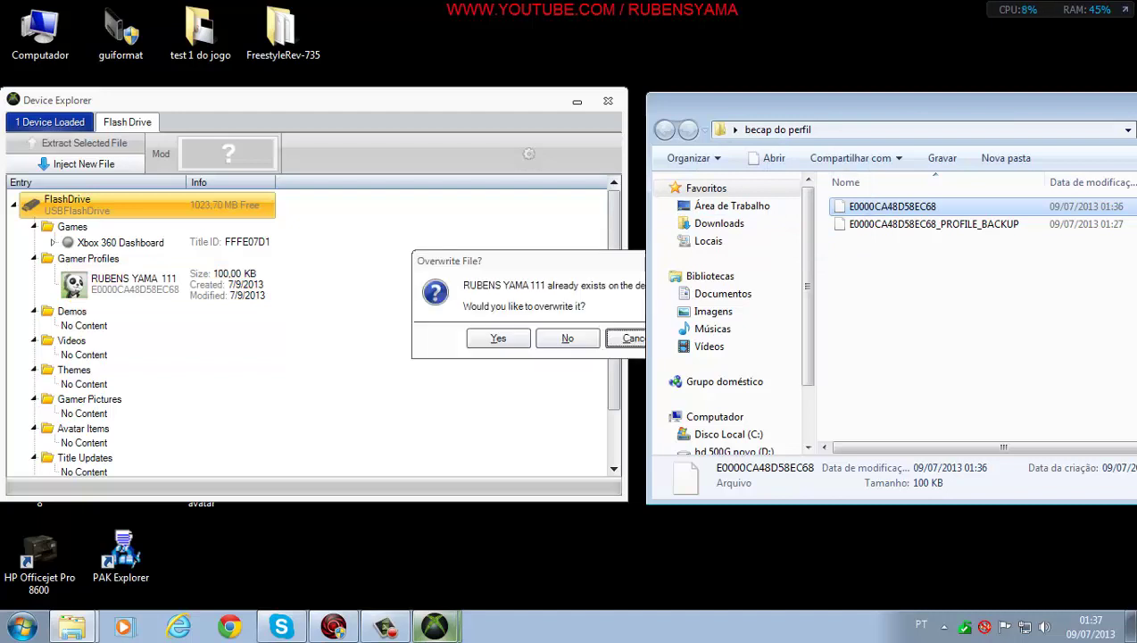
left_click_drag(954, 91, 1089, 96)
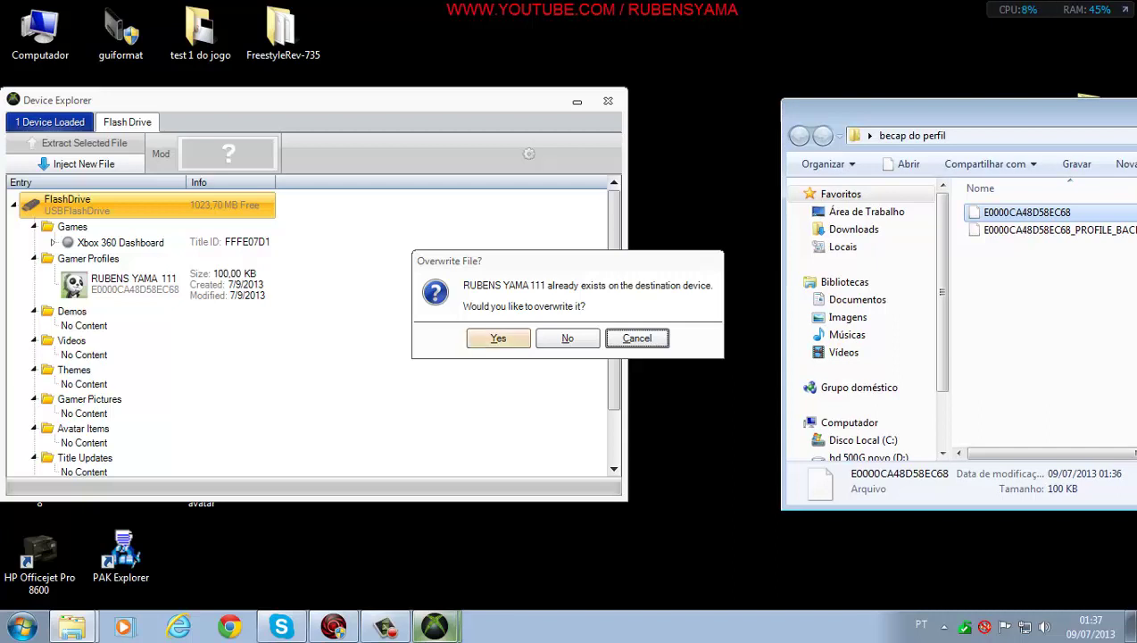
left_click(498, 338)
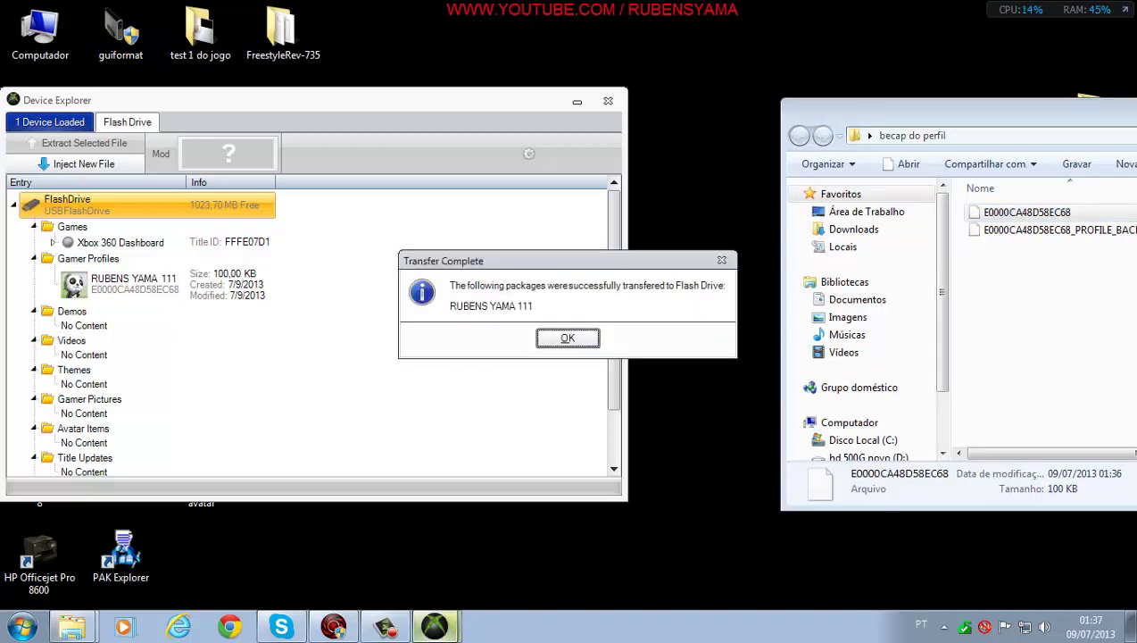
left_click(568, 337)
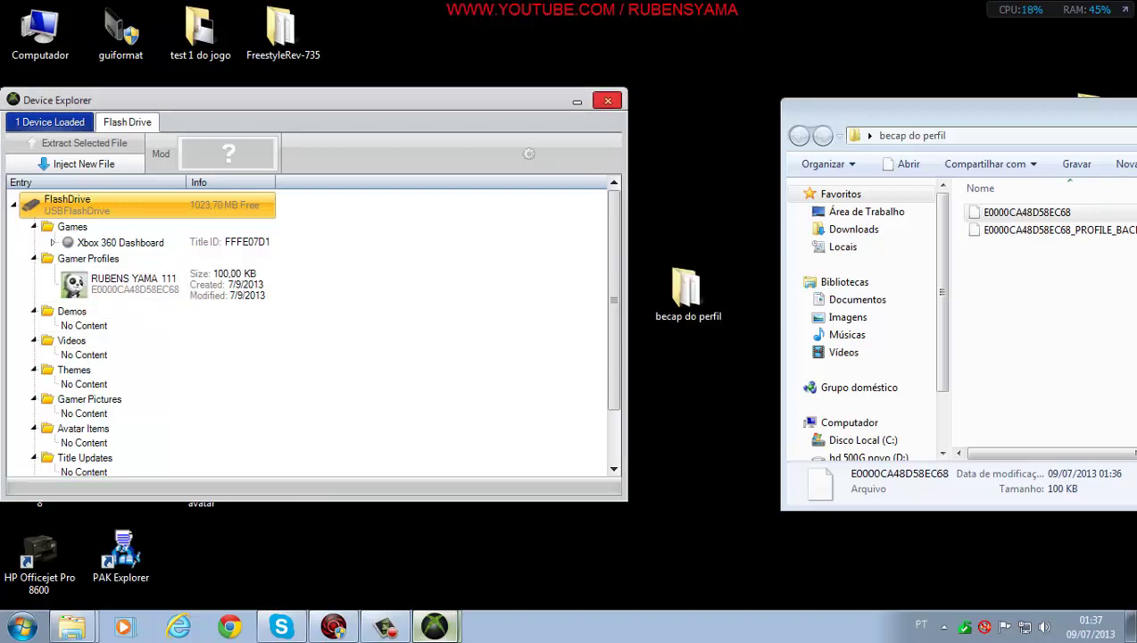
left_click(576, 101)
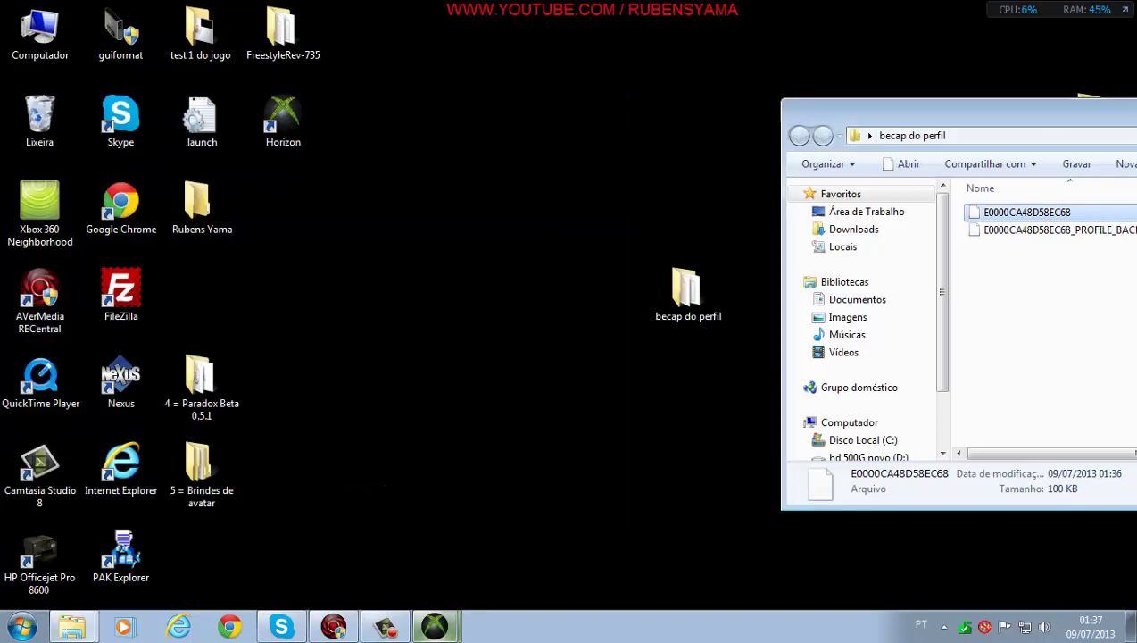
left_click_drag(991, 114, 394, 117)
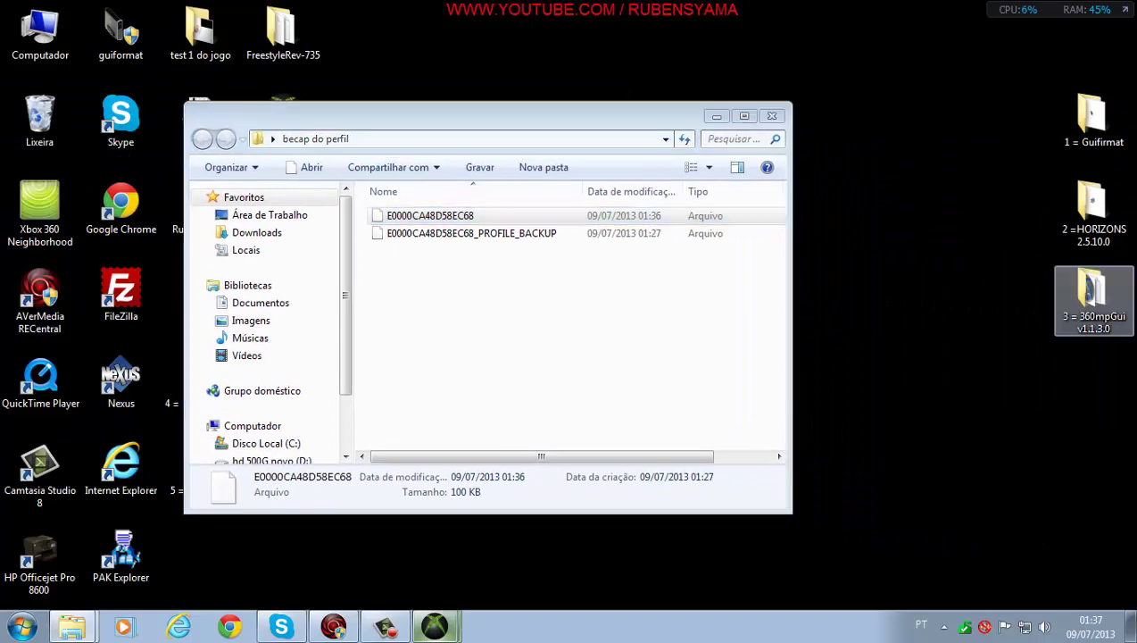
double_click(1093, 294)
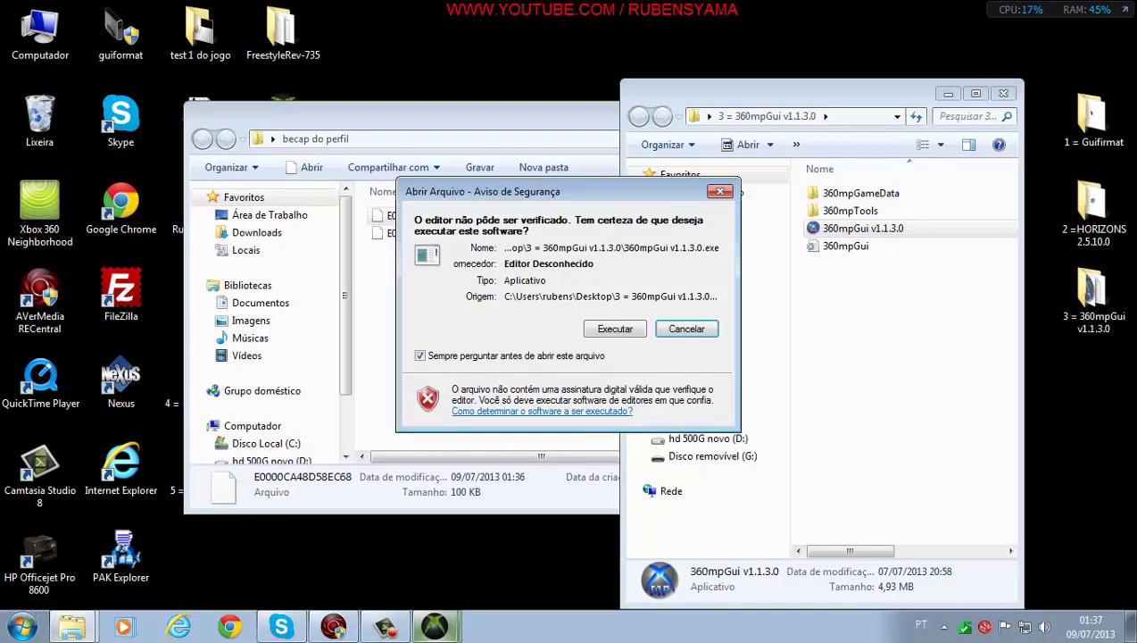
left_click(614, 329)
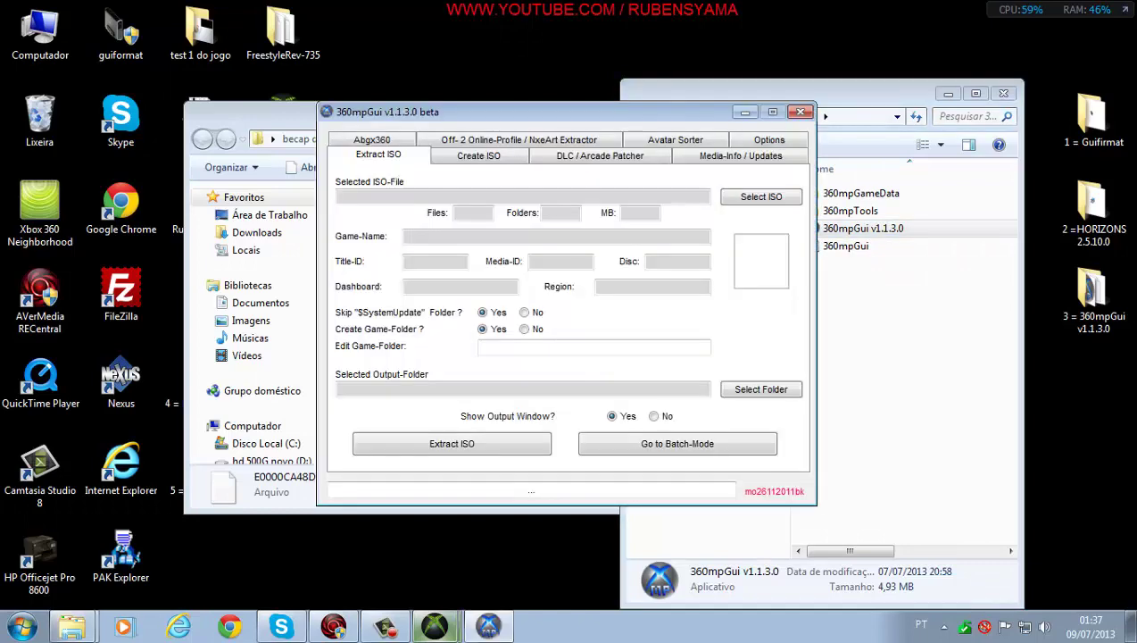
left_click_drag(703, 177, 726, 190)
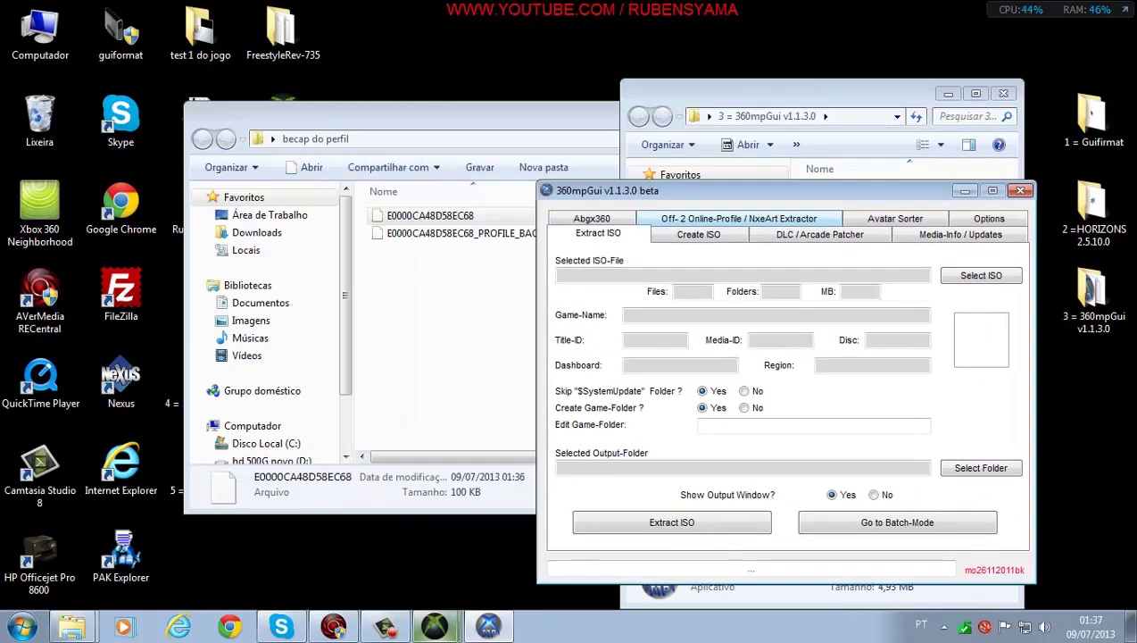
left_click(738, 219)
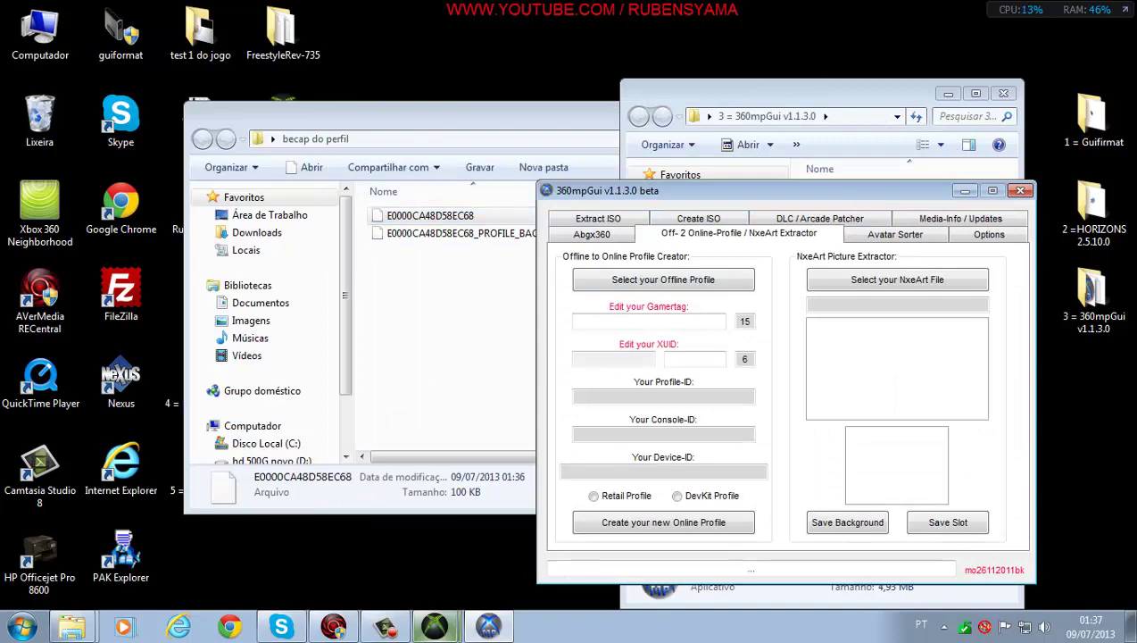
left_click(663, 279)
left_click(701, 294)
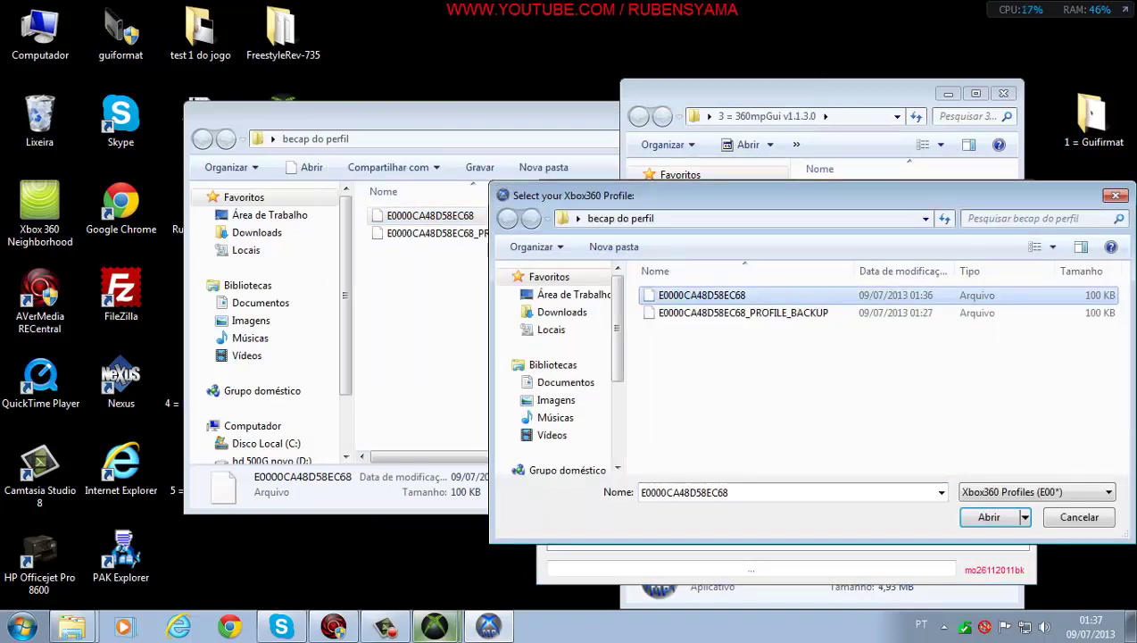
key("Return")
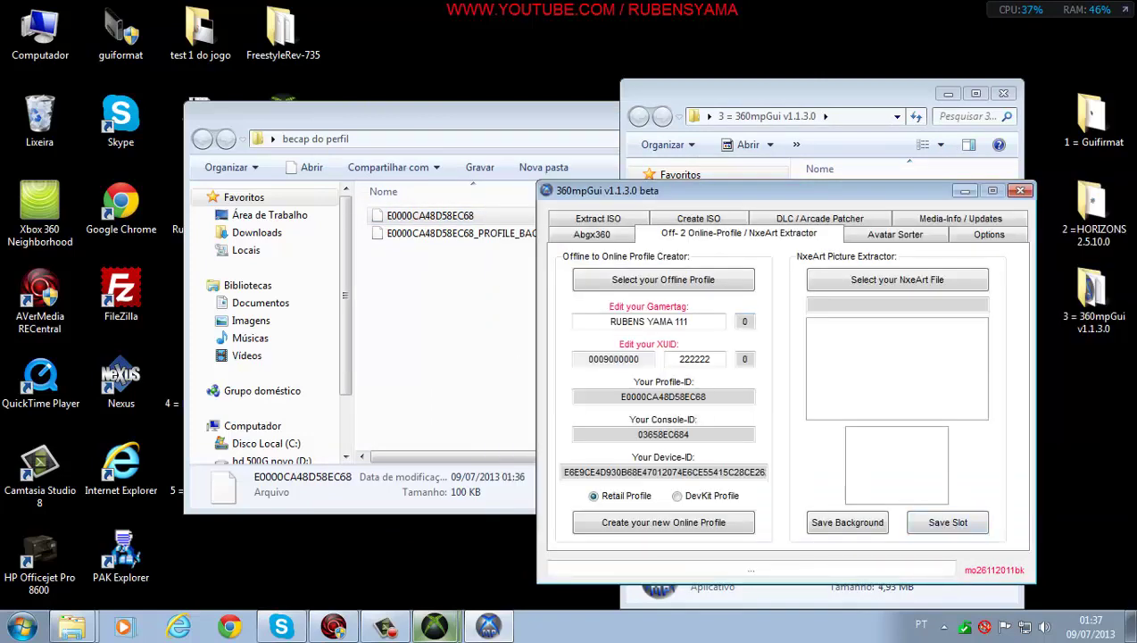
left_click_drag(710, 359, 671, 359)
left_click(710, 359)
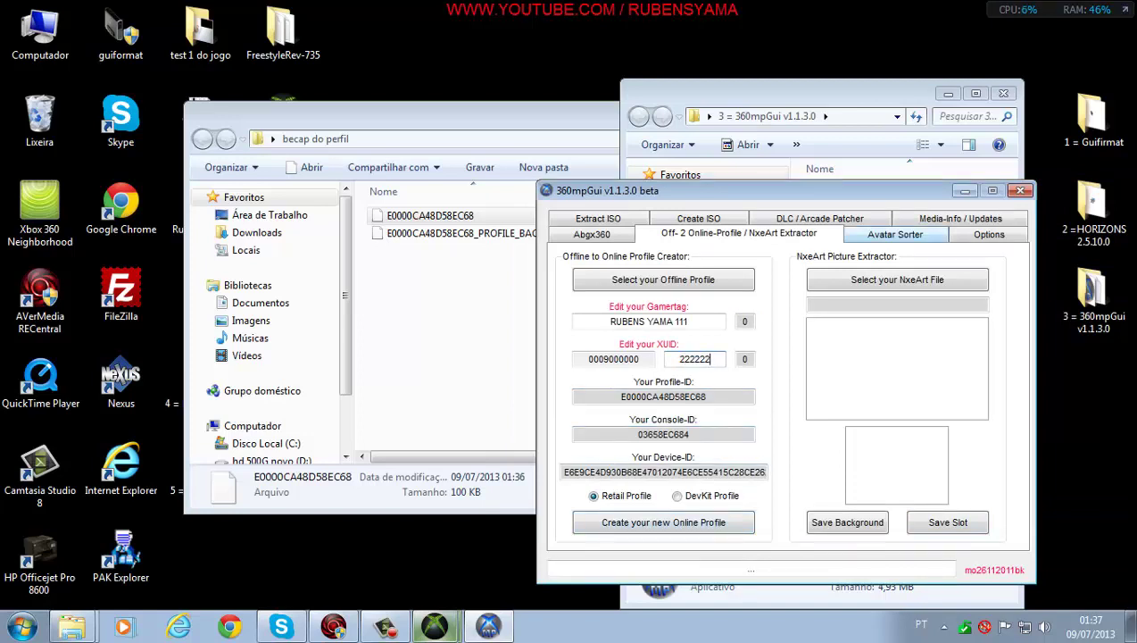
left_click(1020, 190)
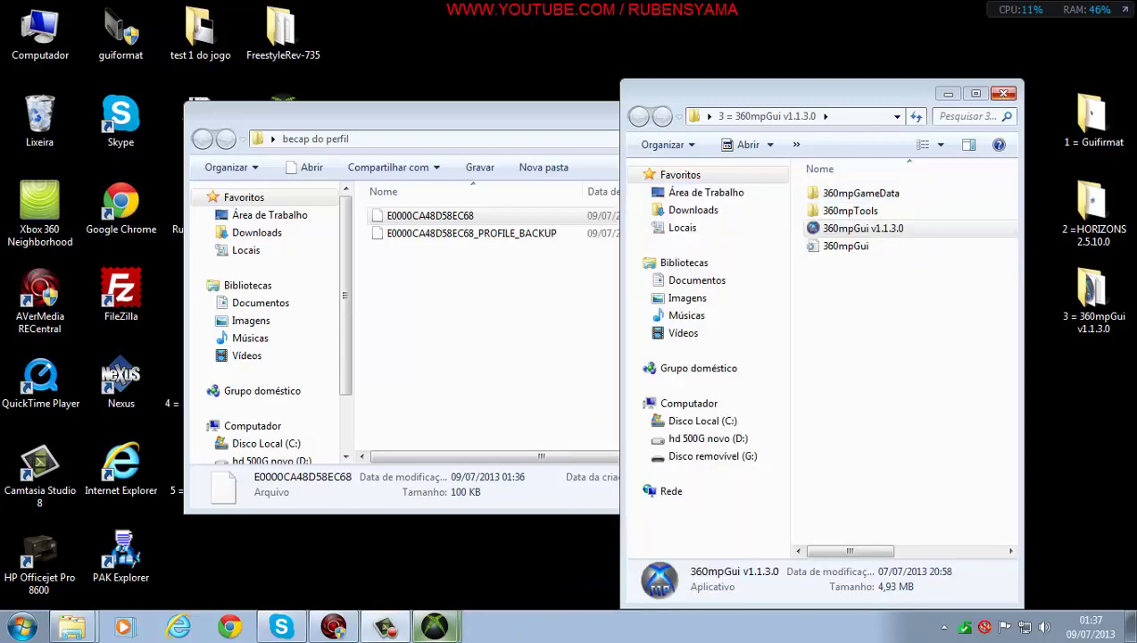
left_click(1004, 92)
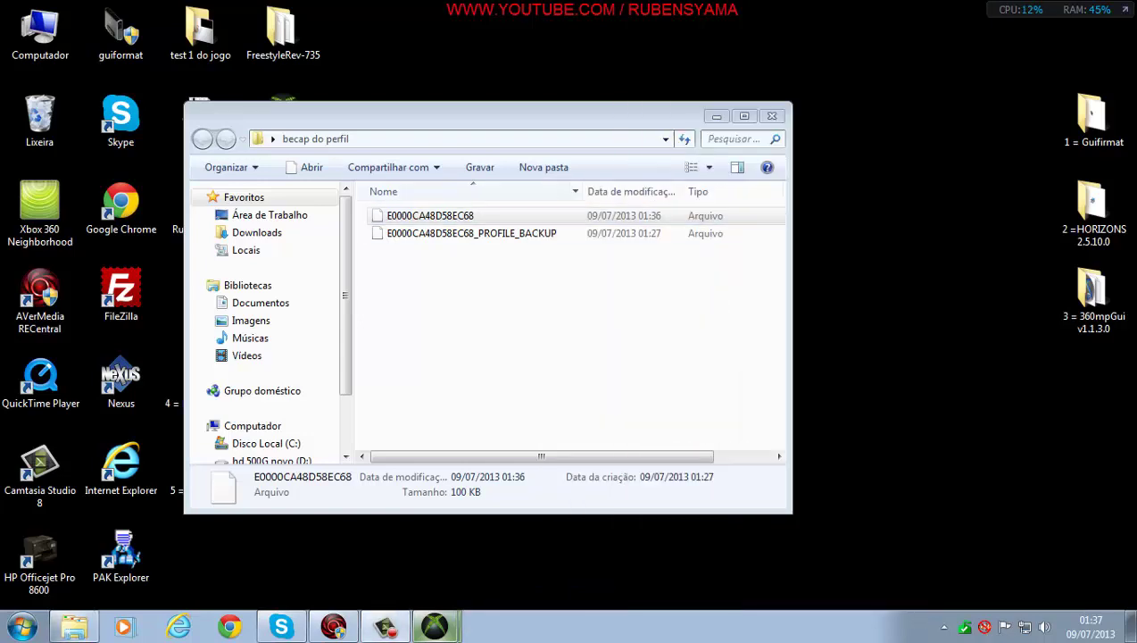
- Create a new text note in becap do perfil, named after the profile's XUID
left_click_drag(535, 115, 835, 119)
right_click(675, 321)
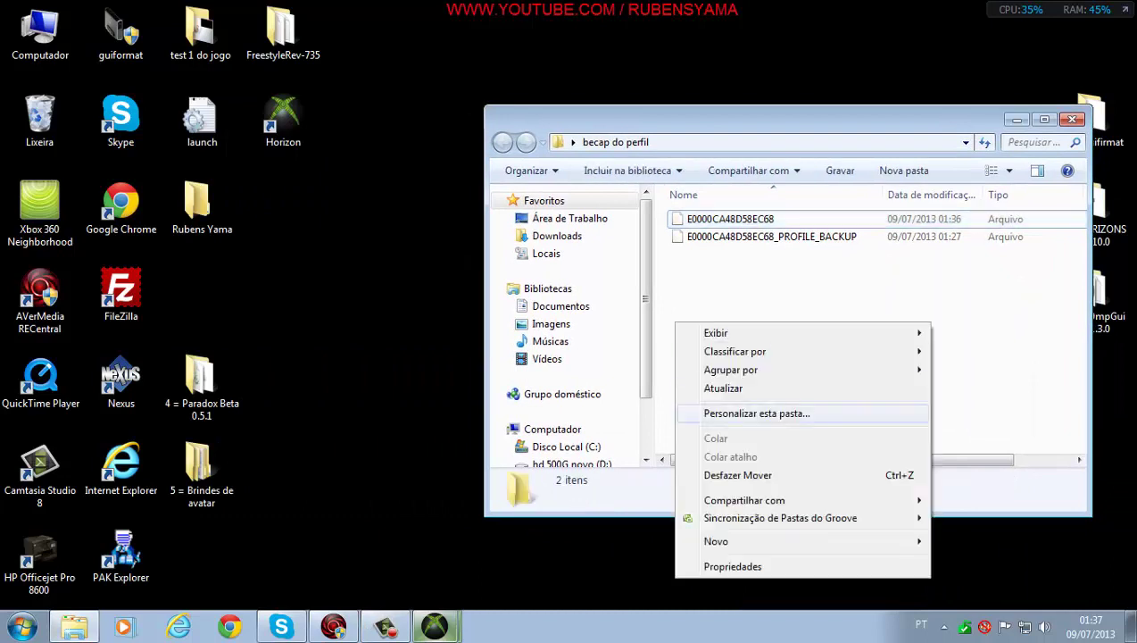
mouse_move(732, 541)
left_click(500, 485)
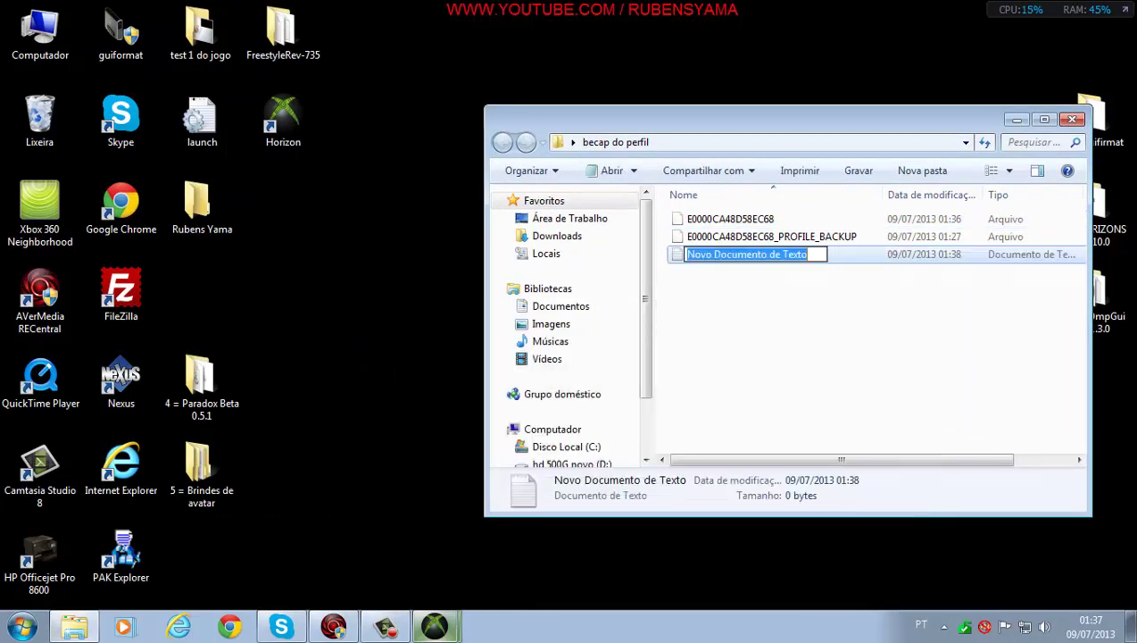
type("XUIL")
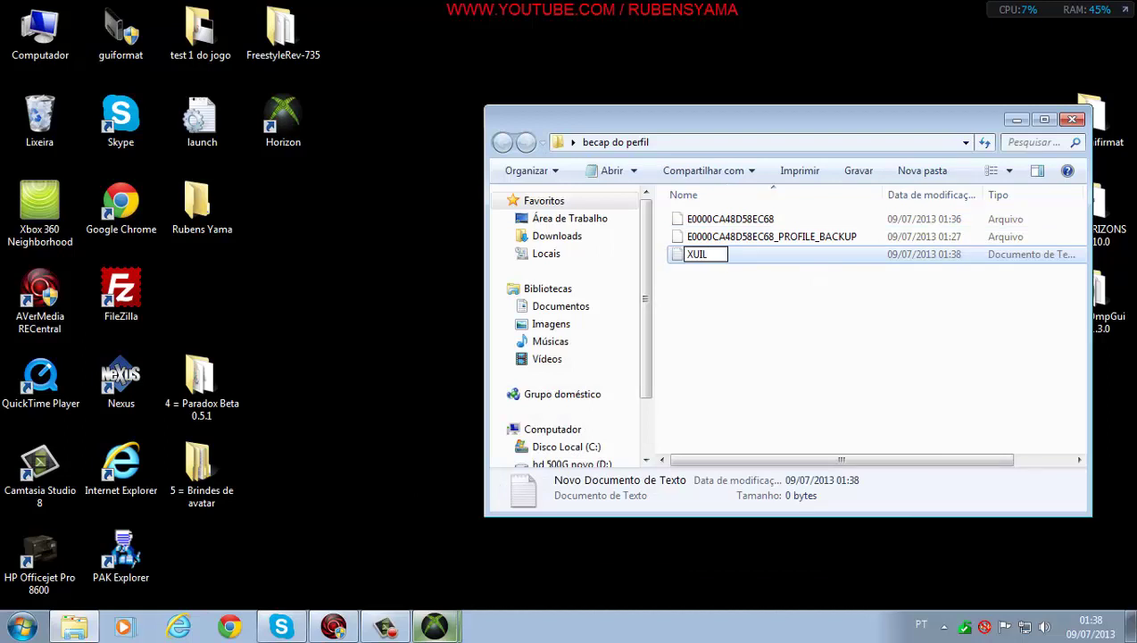
type("D RUBENSY")
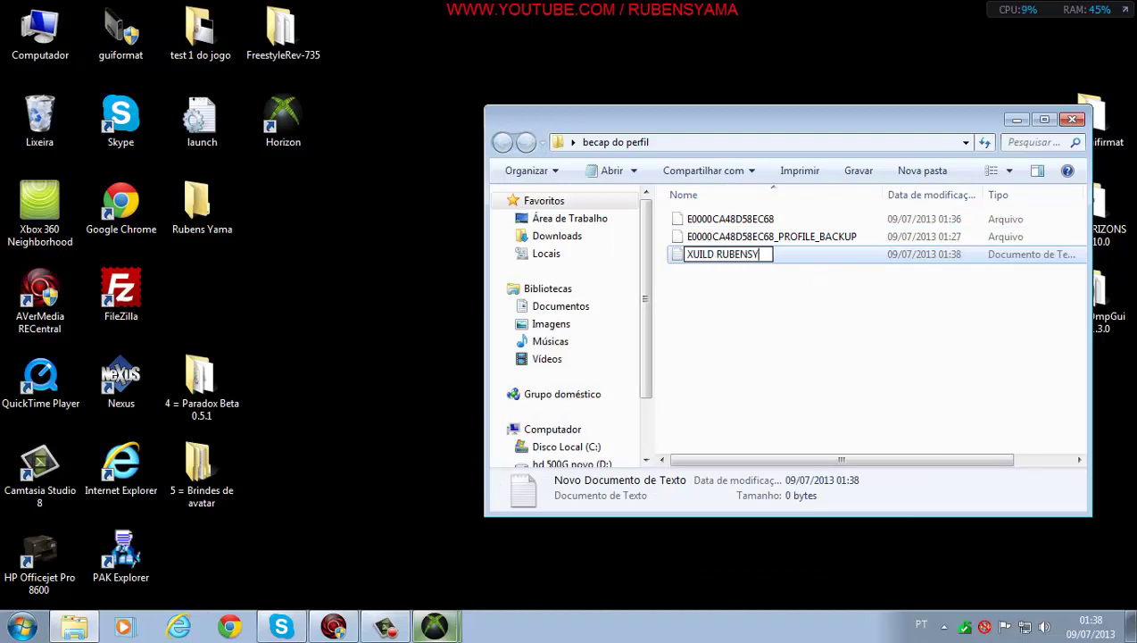
type("AMA 111")
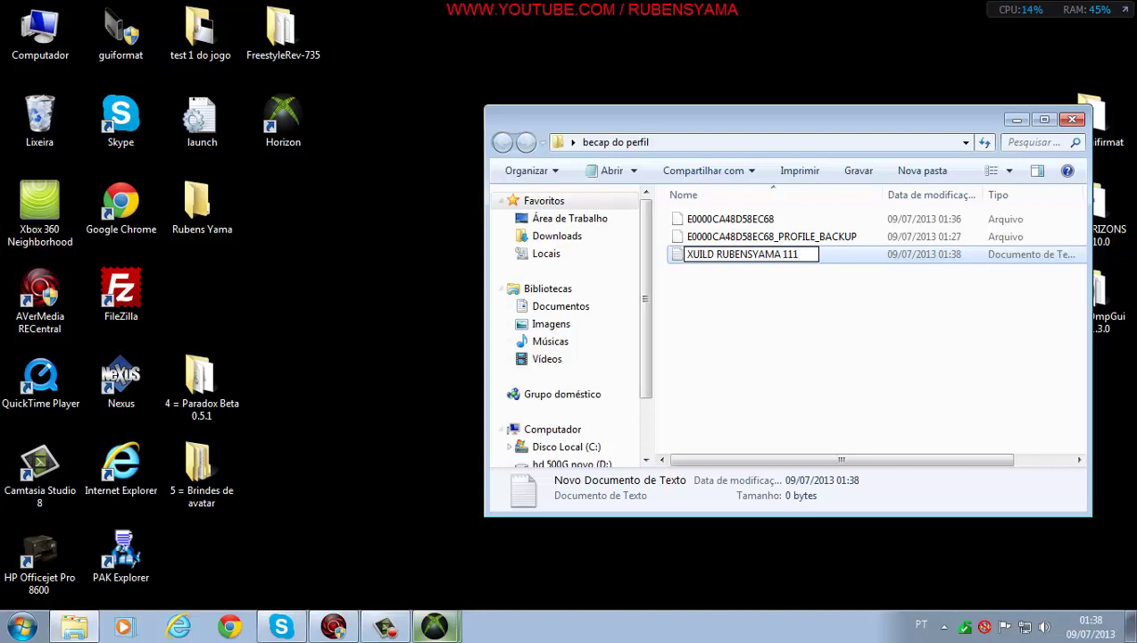
key("Return")
key("Return")
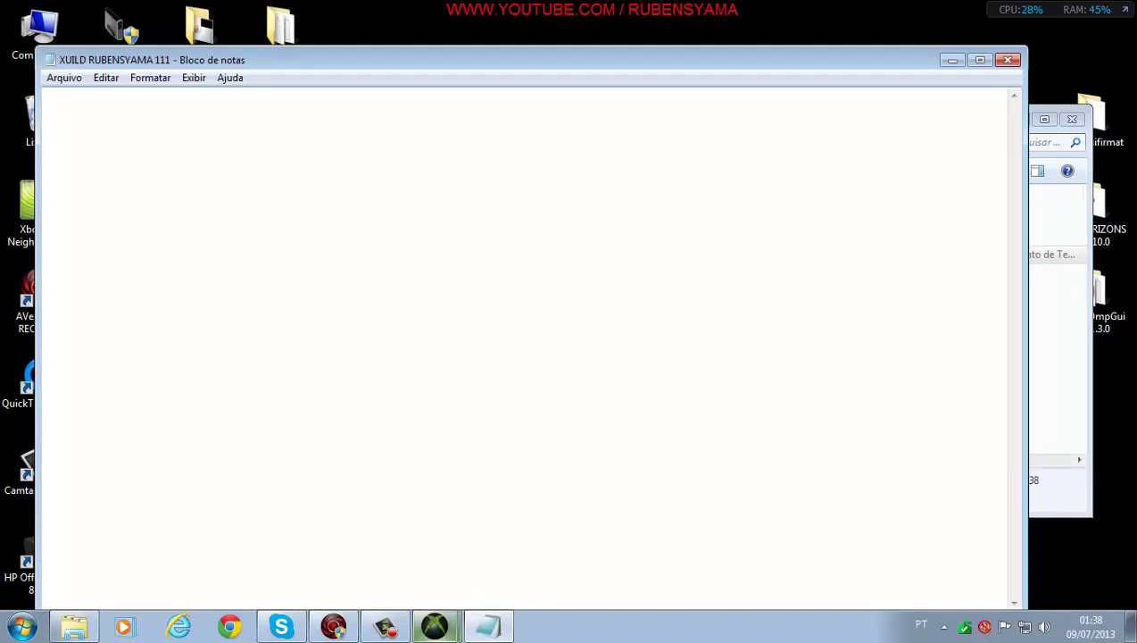
- Write the profile's XUID into the note, save and verify it, then close the folder
type("222222")
key("alt+F4")
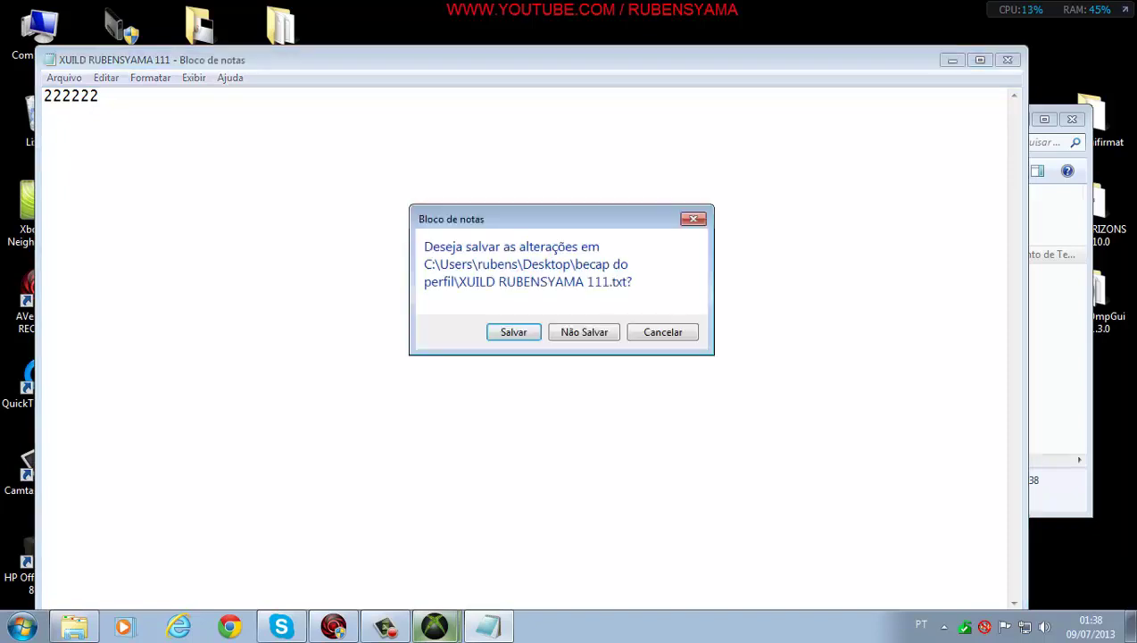
key("Return")
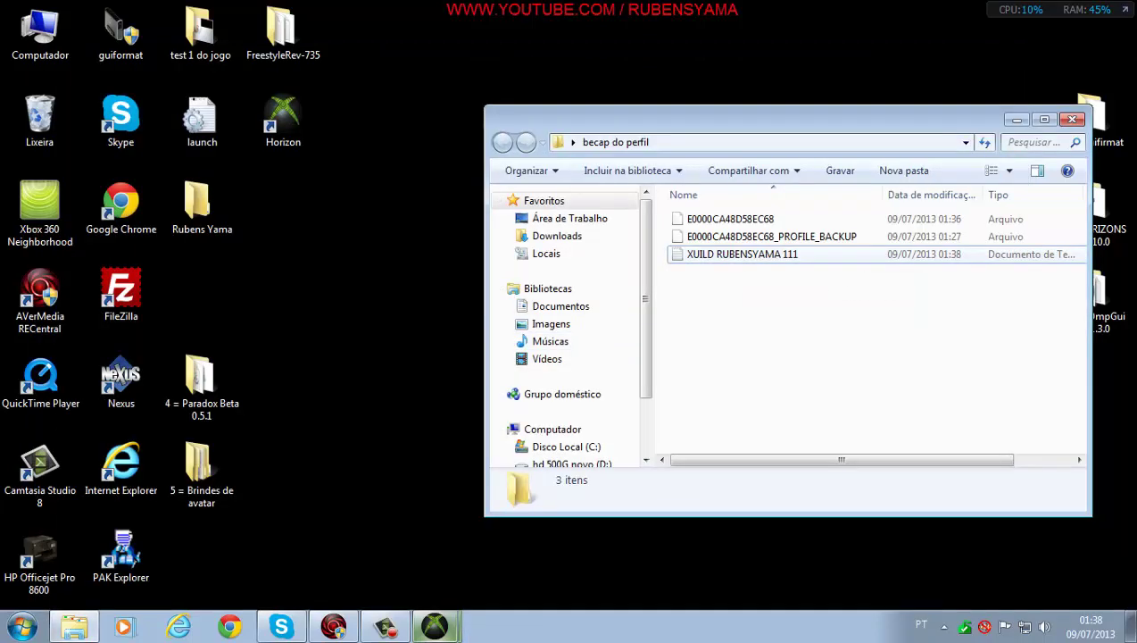
double_click(741, 254)
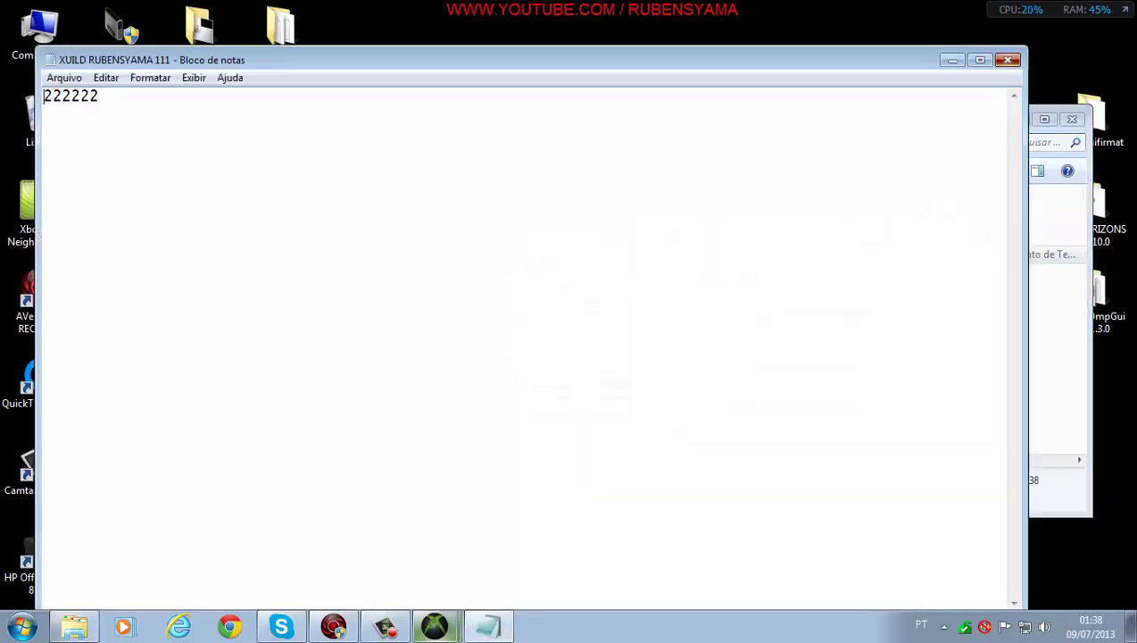
left_click(1007, 60)
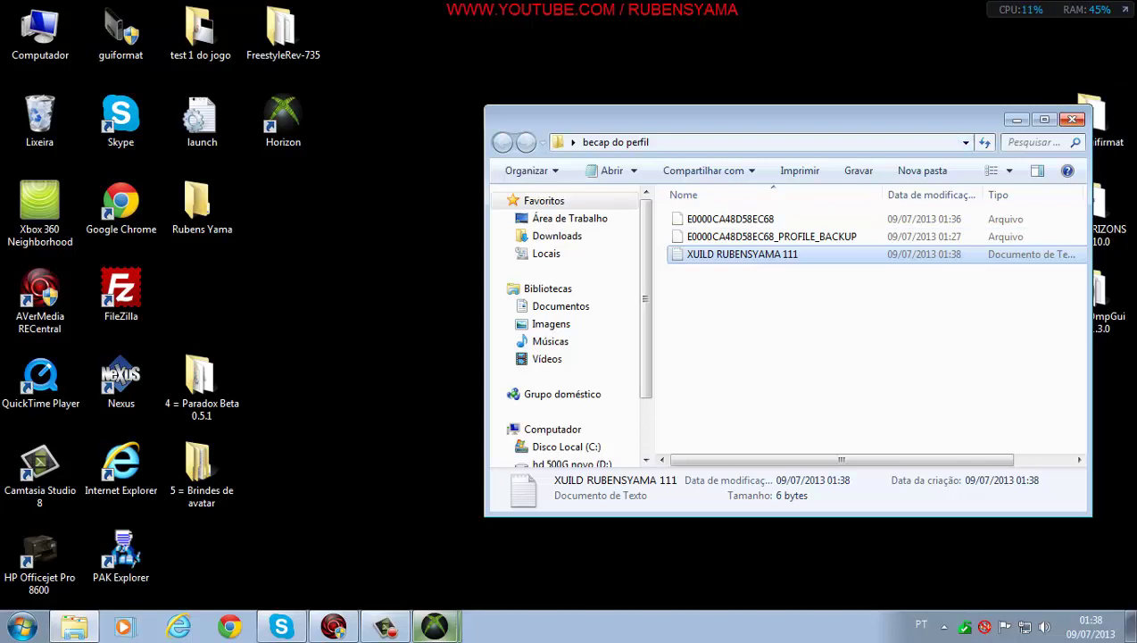
left_click(1072, 119)
left_click(688, 294)
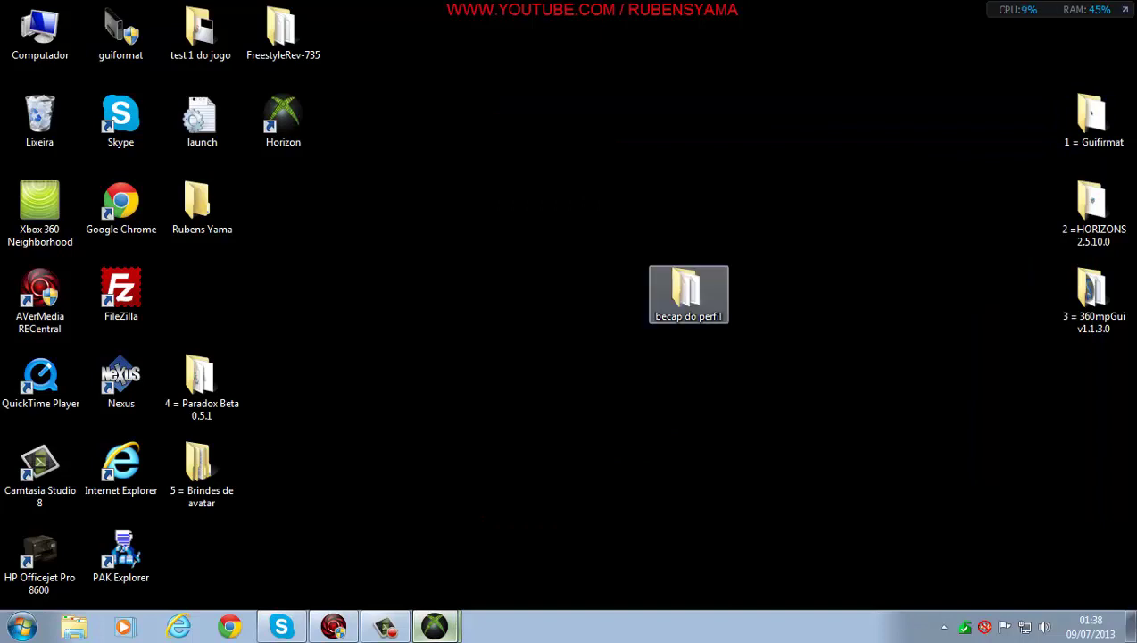
- Place becap do perfil beside Horizon, with Paradox Beta and Brindes de avatar together centrally
left_click_drag(688, 295, 279, 198)
left_click_drag(200, 379, 527, 290)
left_click_drag(202, 466, 639, 286)
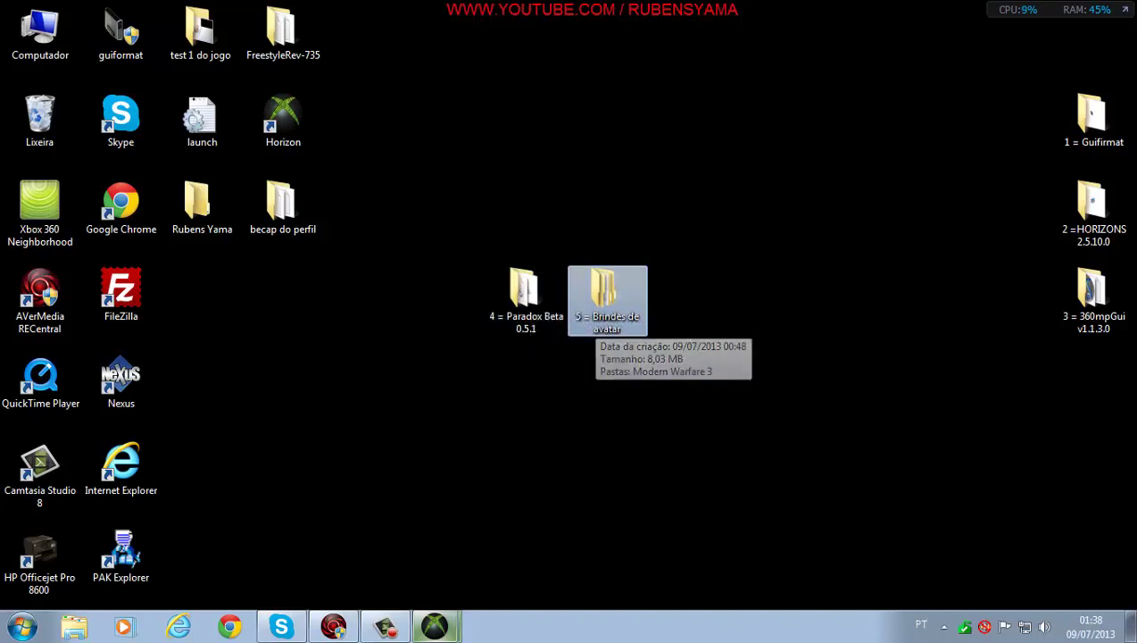
- Check the Modern Warfare 3 award folders inside 5 = Brindes de avatar, then close it
left_click(607, 295)
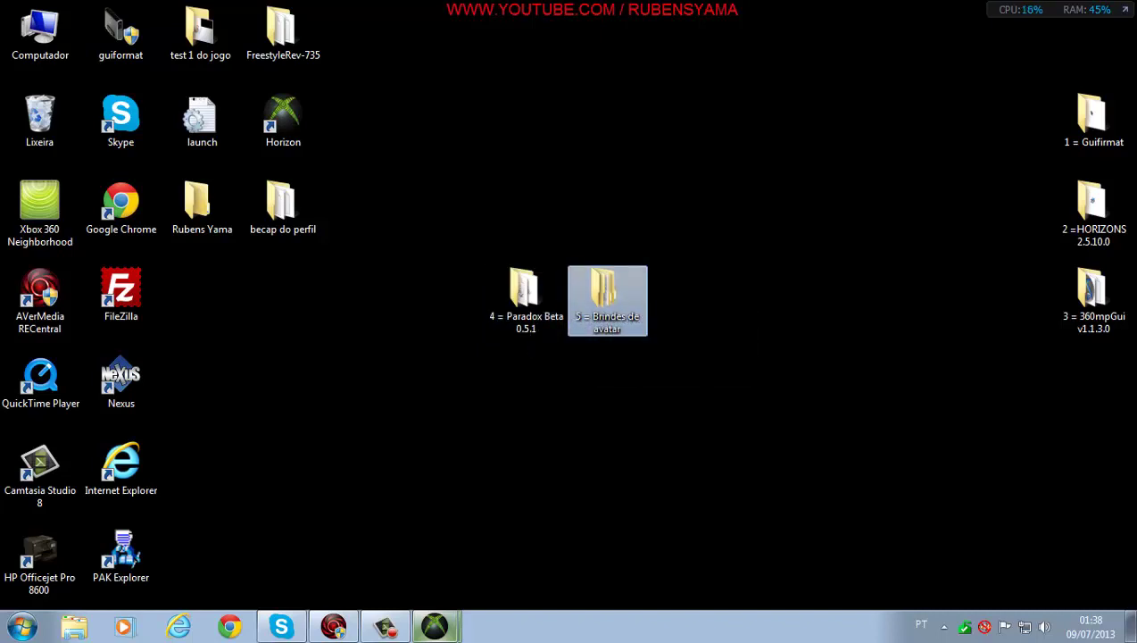
key("Return")
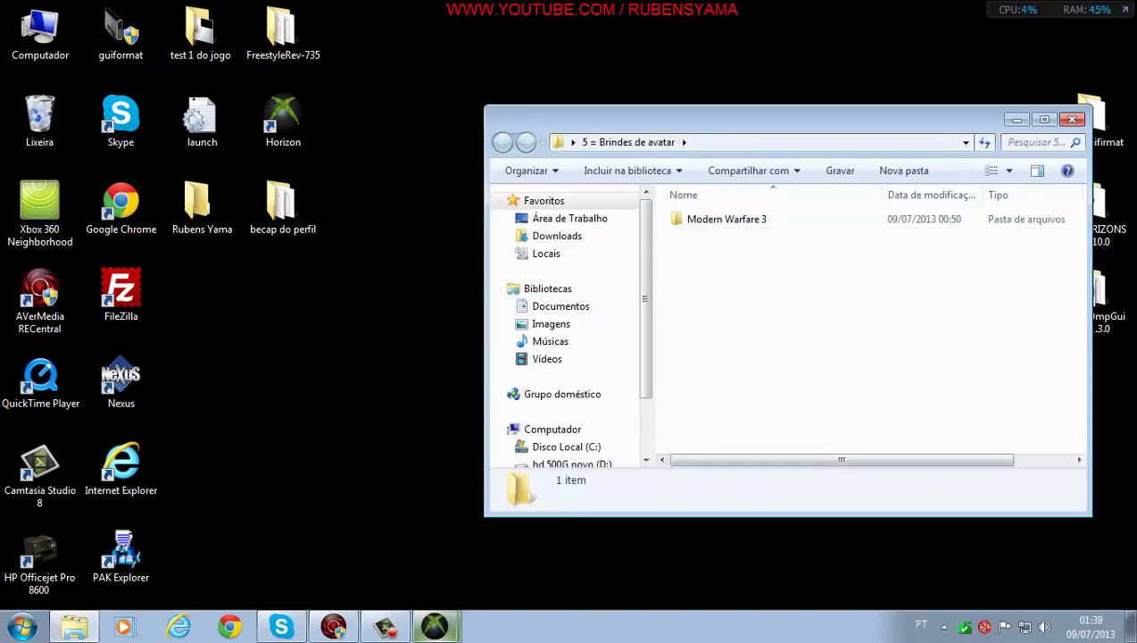
left_click_drag(788, 514, 789, 600)
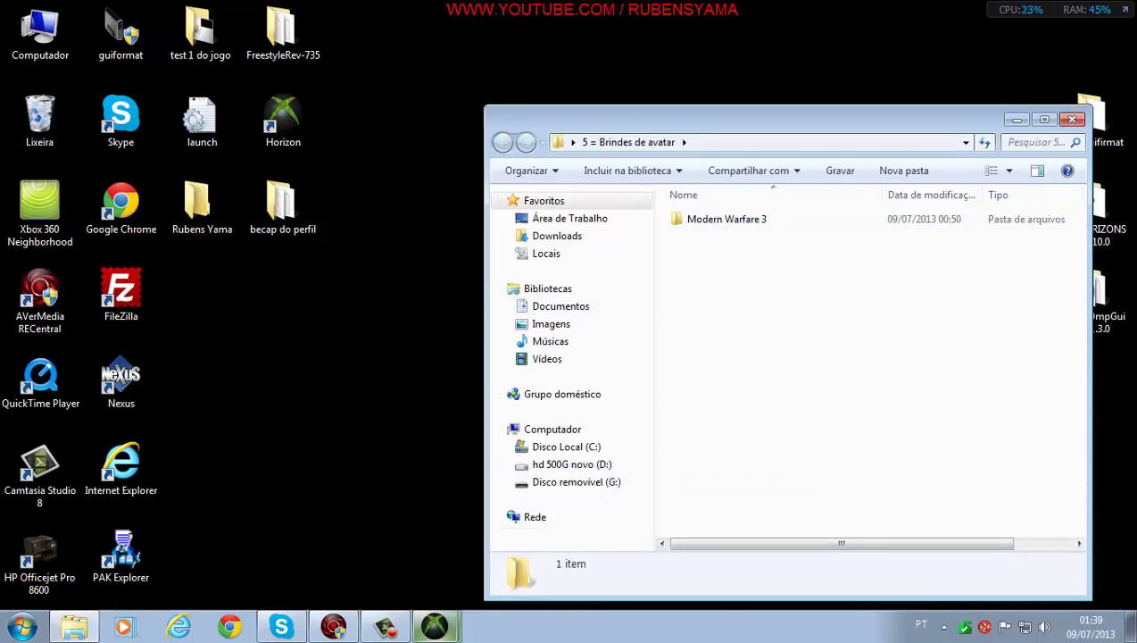
double_click(727, 219)
scroll(785, 366, "down", 2)
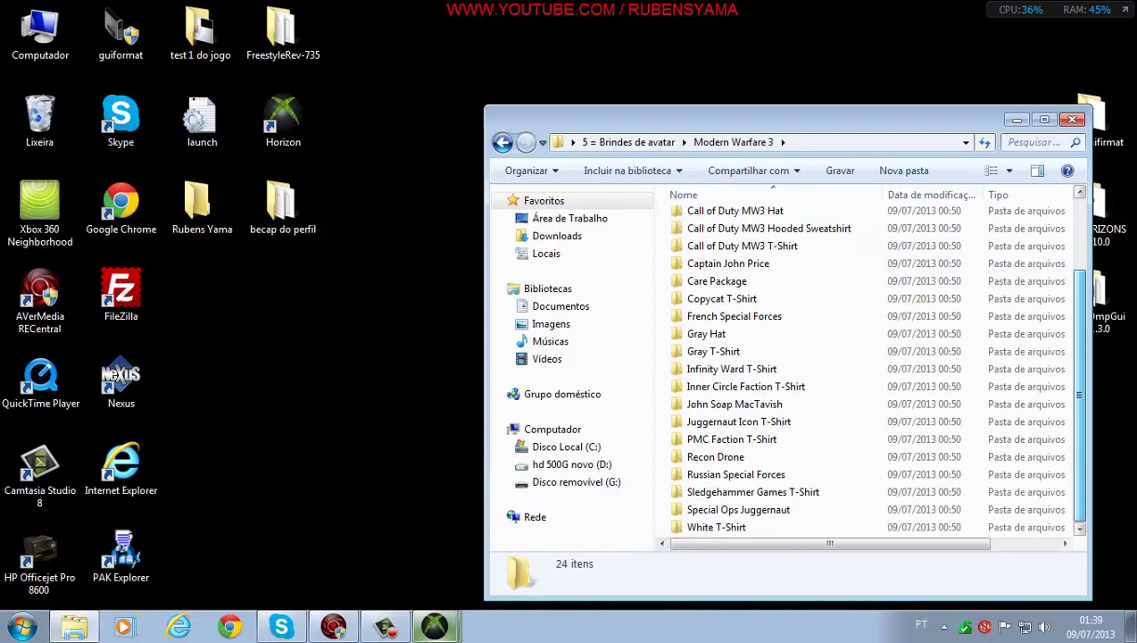
left_click_drag(1079, 395, 1079, 325)
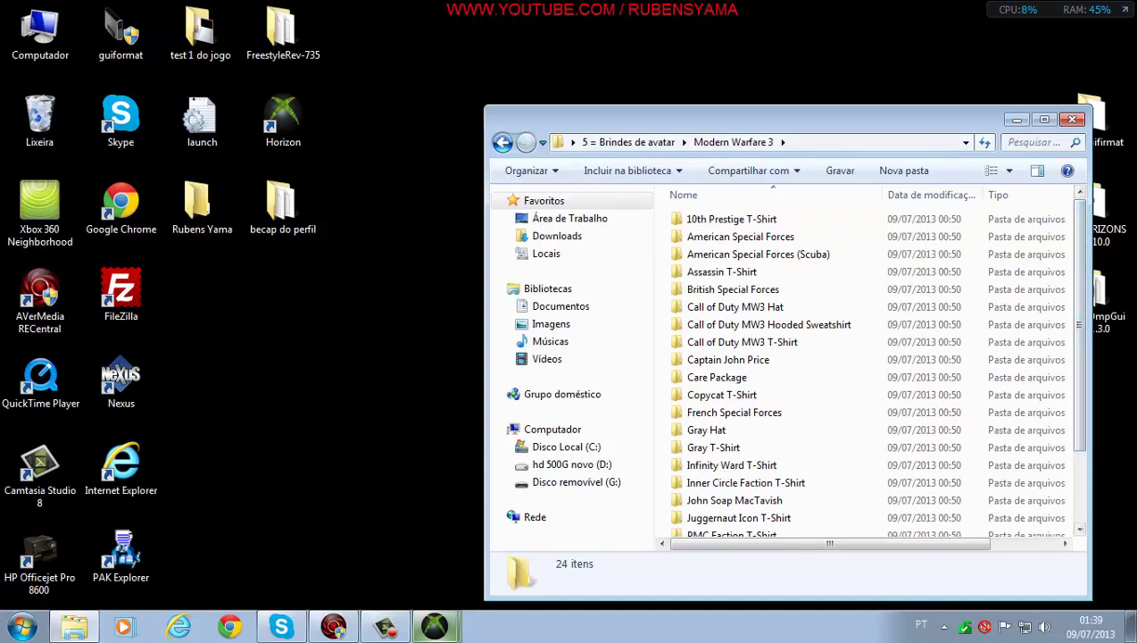
left_click(502, 142)
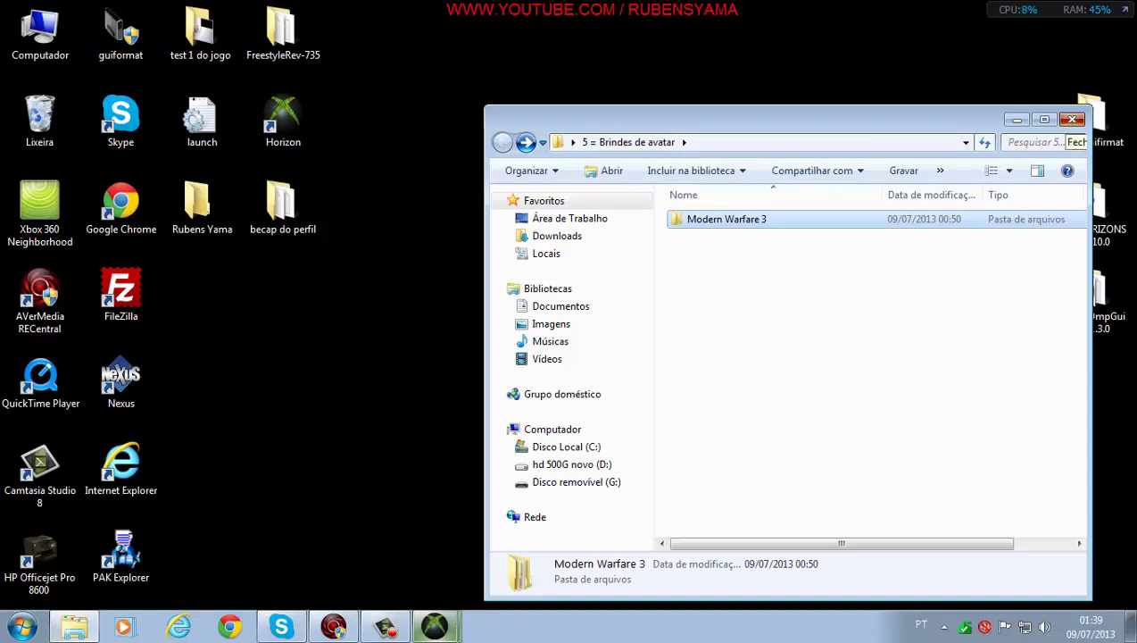
left_click(1072, 119)
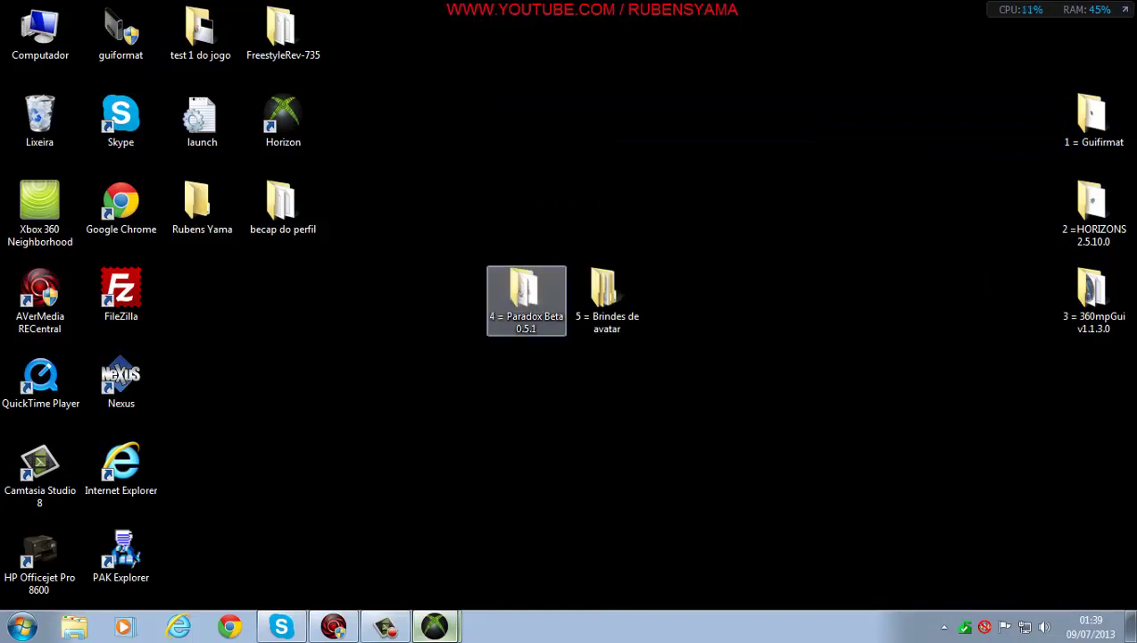
- Launch Paradox.exe from the 4 = Paradox Beta 0.5.1 folder and close that folder
double_click(525, 295)
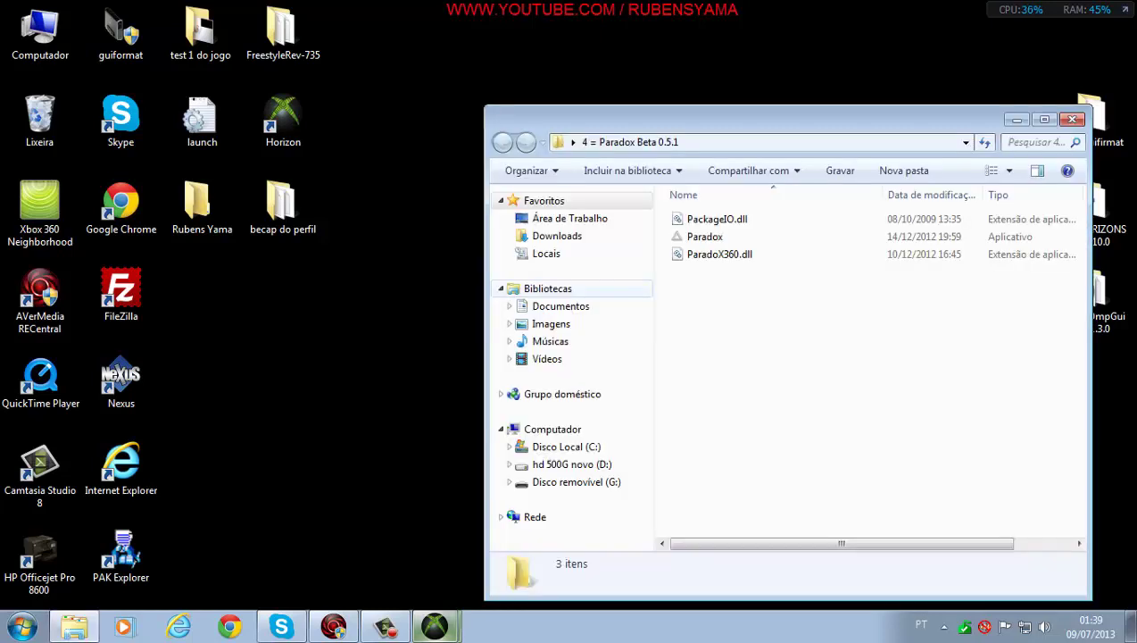
left_click_drag(624, 120, 519, 122)
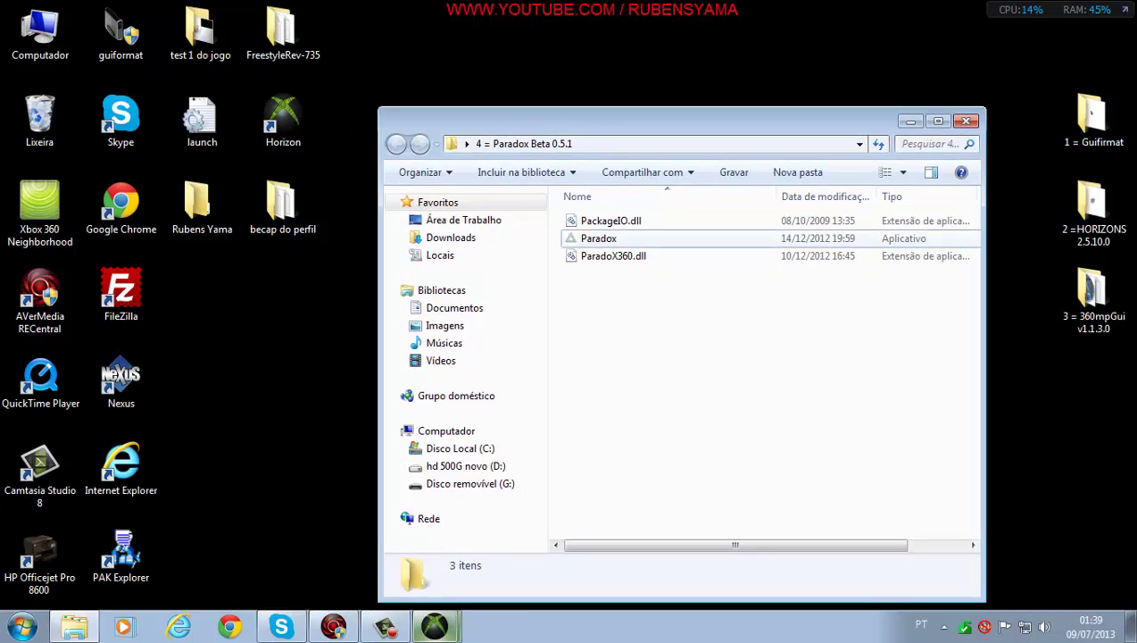
double_click(598, 238)
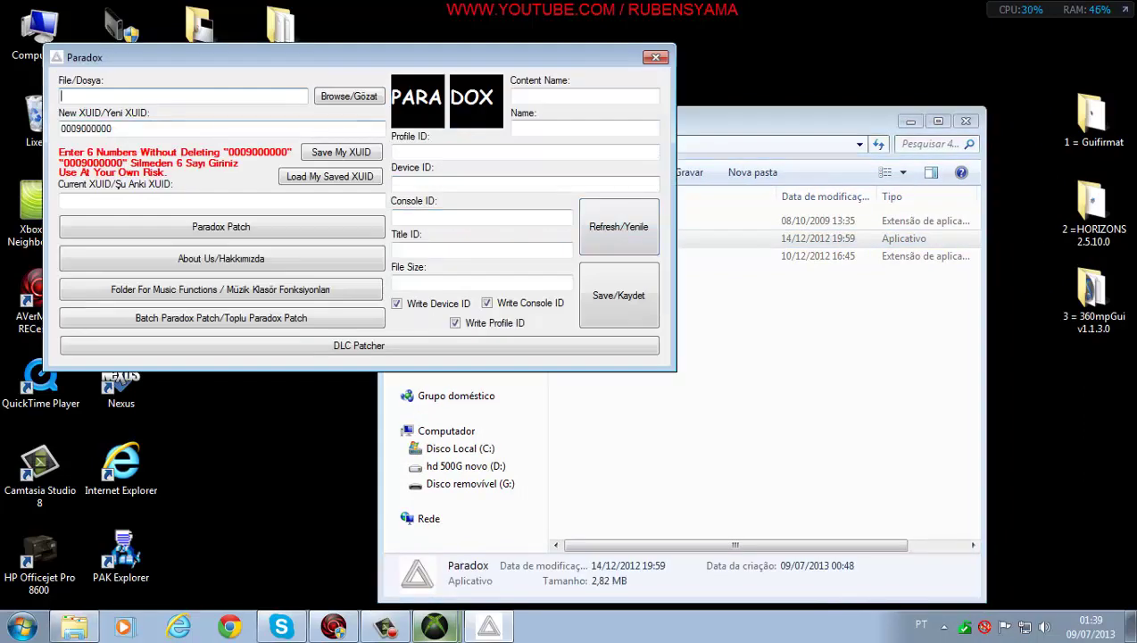
left_click_drag(357, 58, 544, 188)
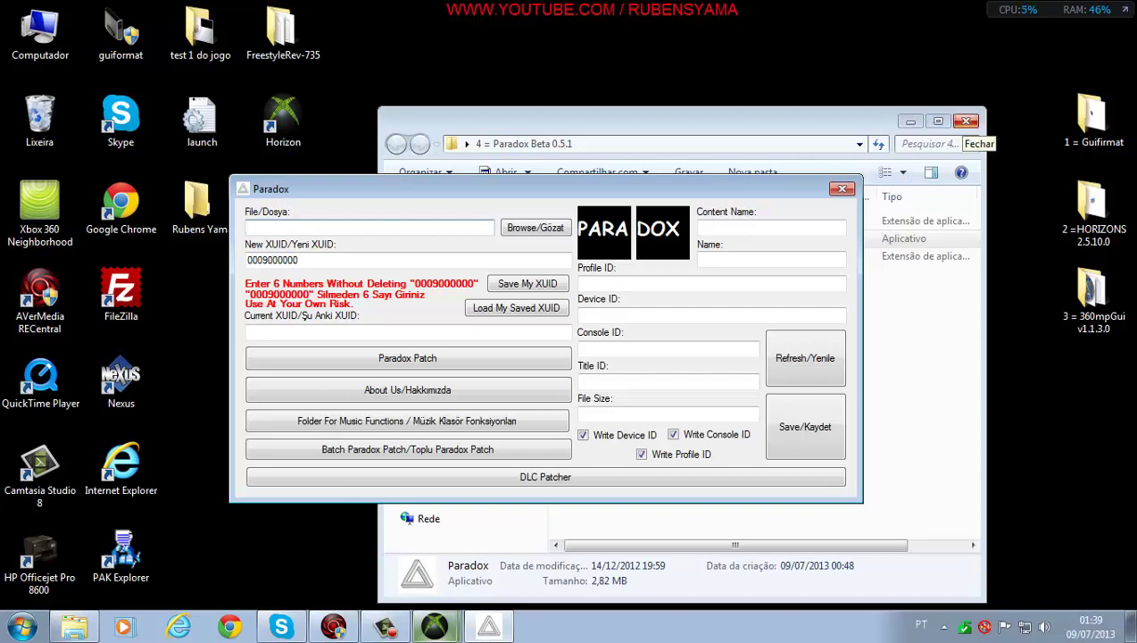
left_click(966, 121)
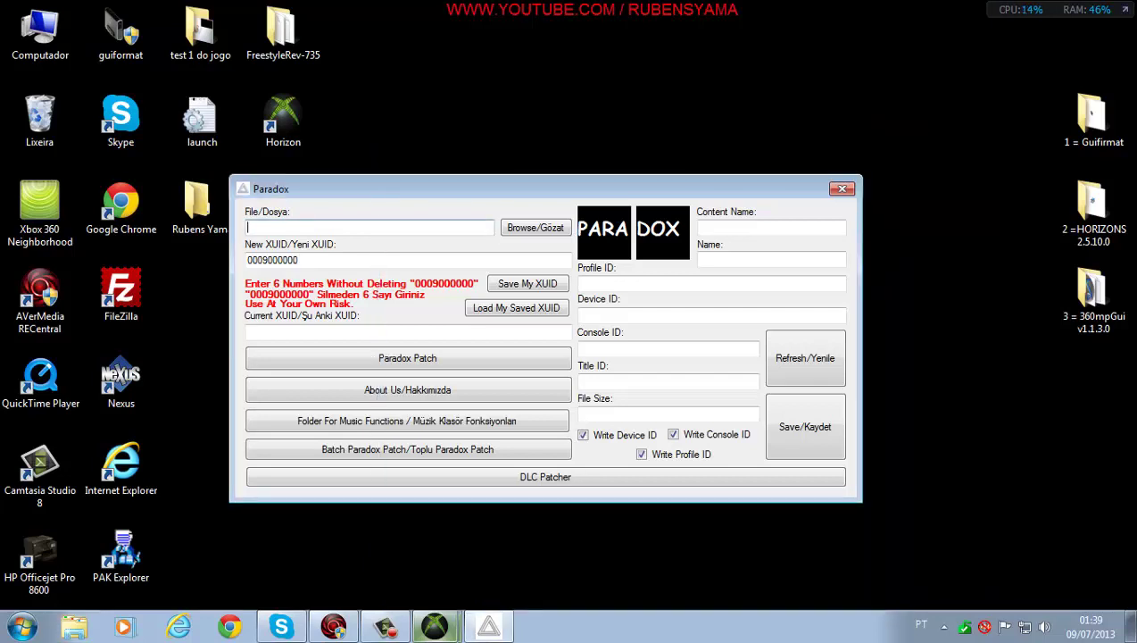
- Move Brindes de avatar to the left column and centre the Paradox window
left_click_drag(544, 188, 890, 363)
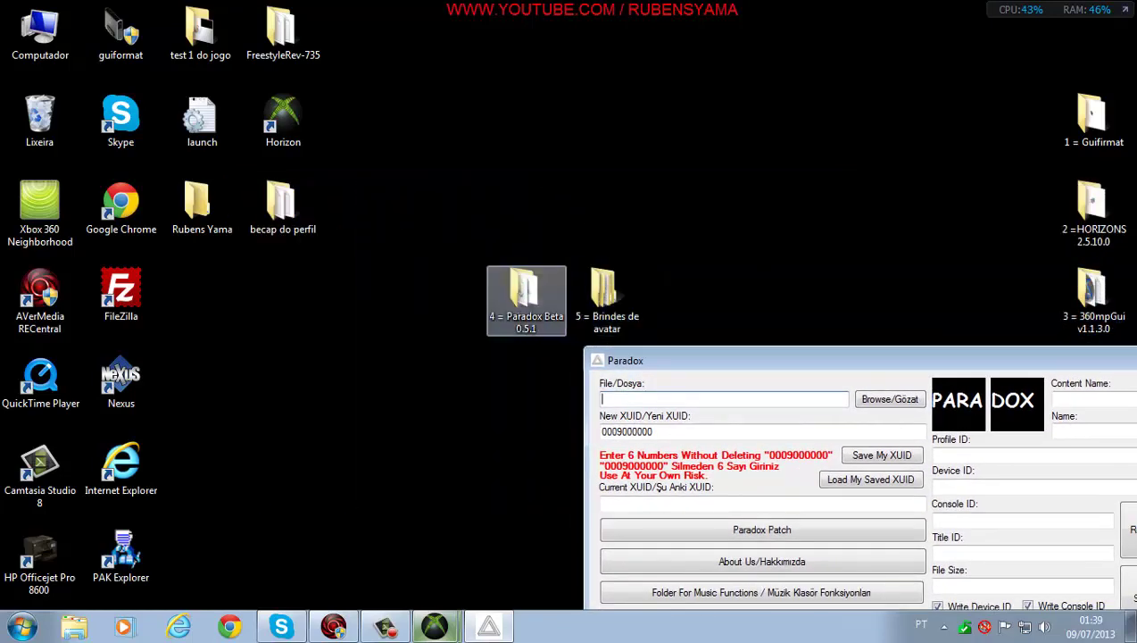
left_click_drag(526, 290, 1010, 268)
left_click_drag(607, 294, 201, 295)
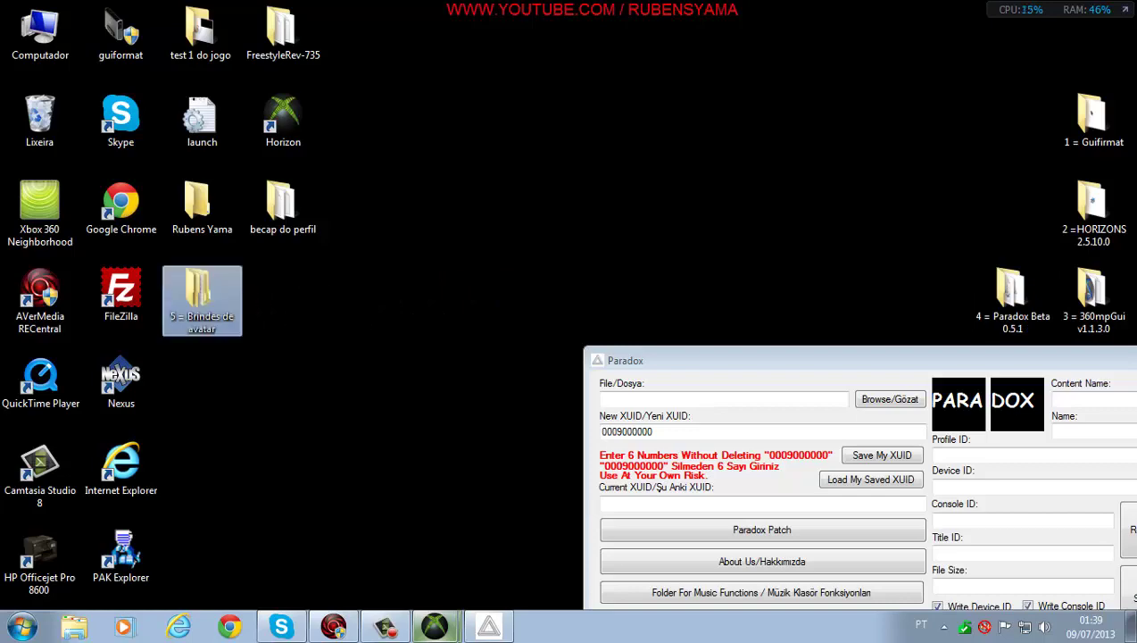
left_click_drag(759, 360, 595, 245)
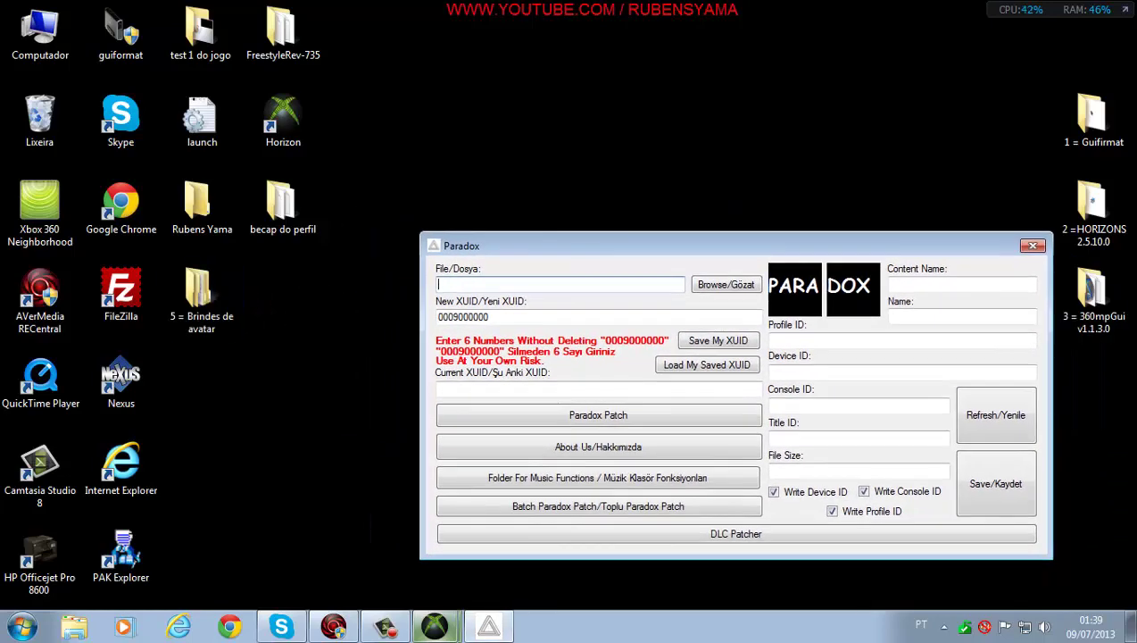
- Create a new desktop folder named BRINDES PARA HD
right_click(517, 128)
mouse_move(624, 278)
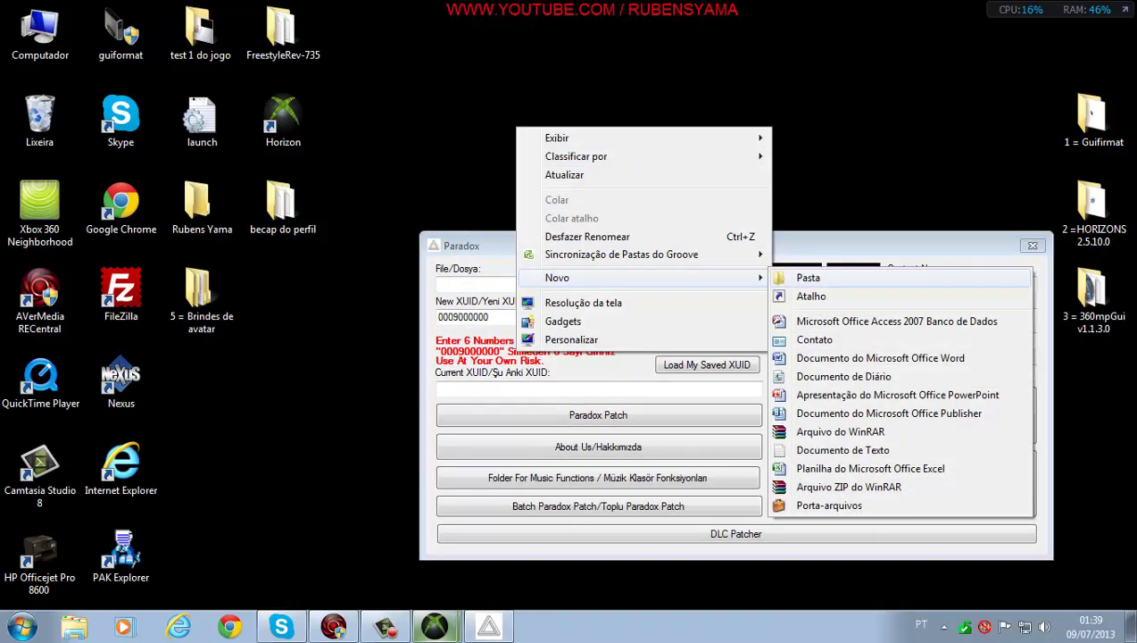
left_click(808, 277)
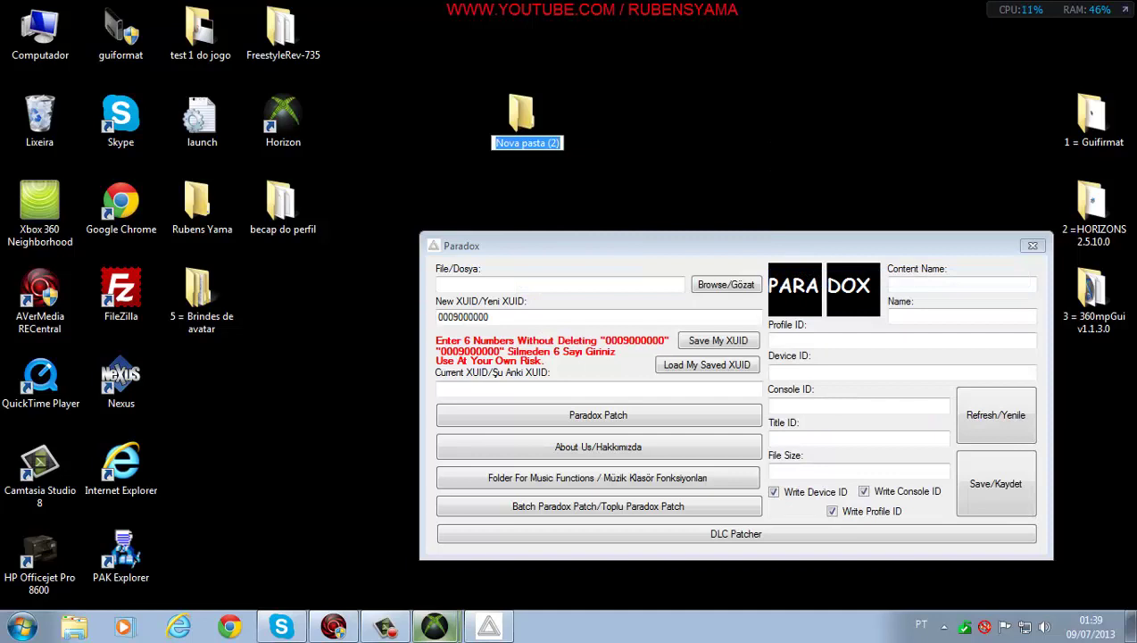
type("BRINDES")
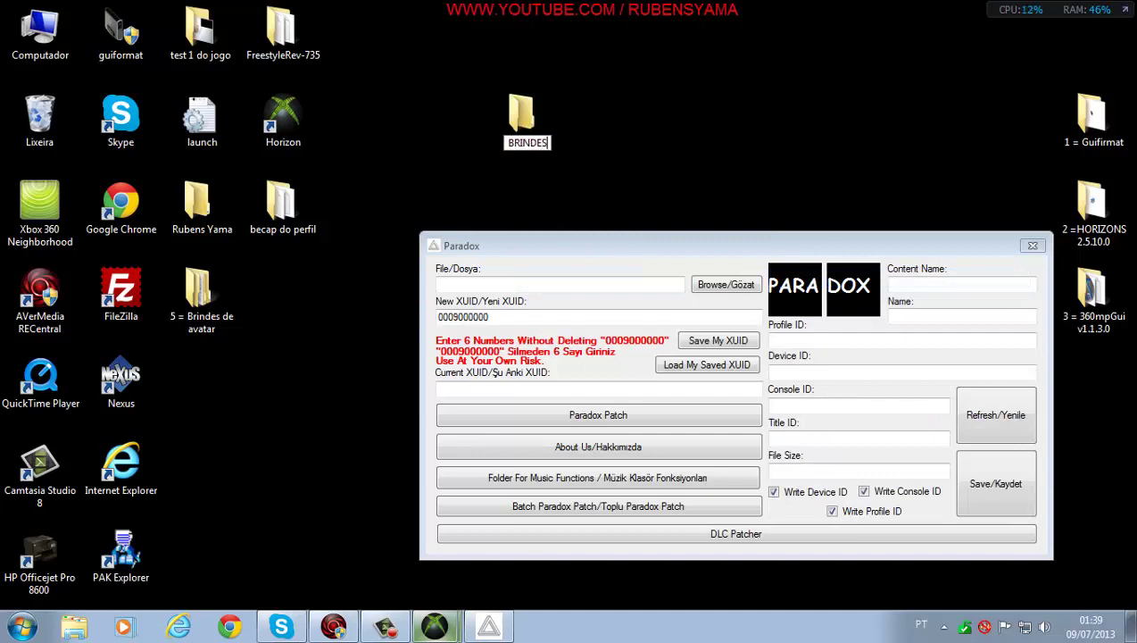
type(" PARA HD")
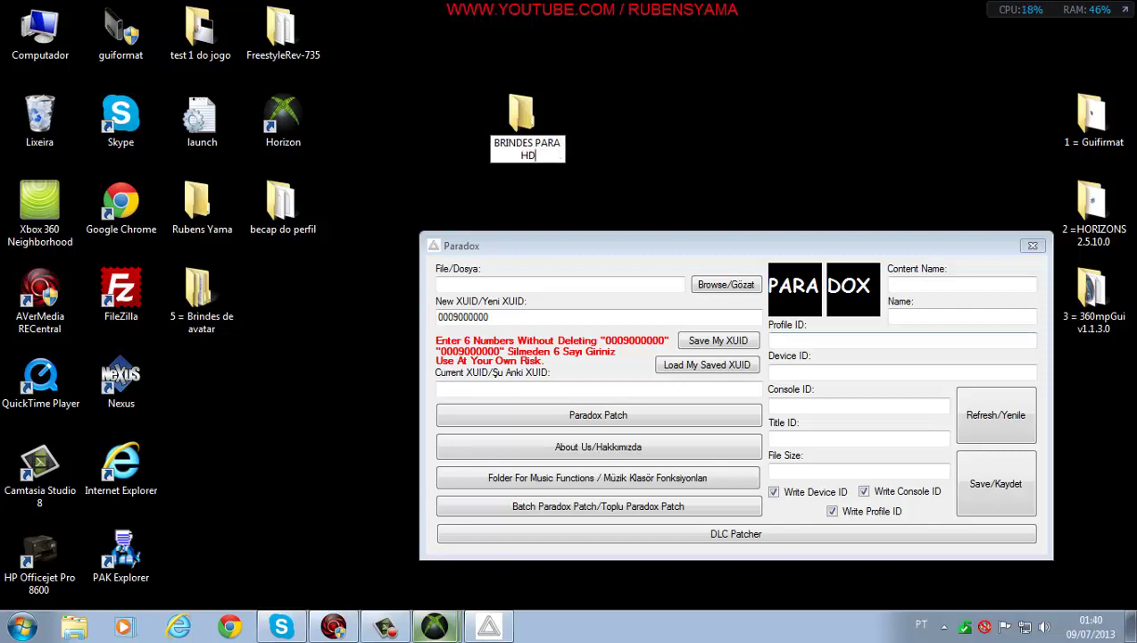
key("Return")
- Open the Call of Duty MW3 Hat award's 415608CB folder under Modern Warfare 3
left_click(202, 300)
double_click(201, 294)
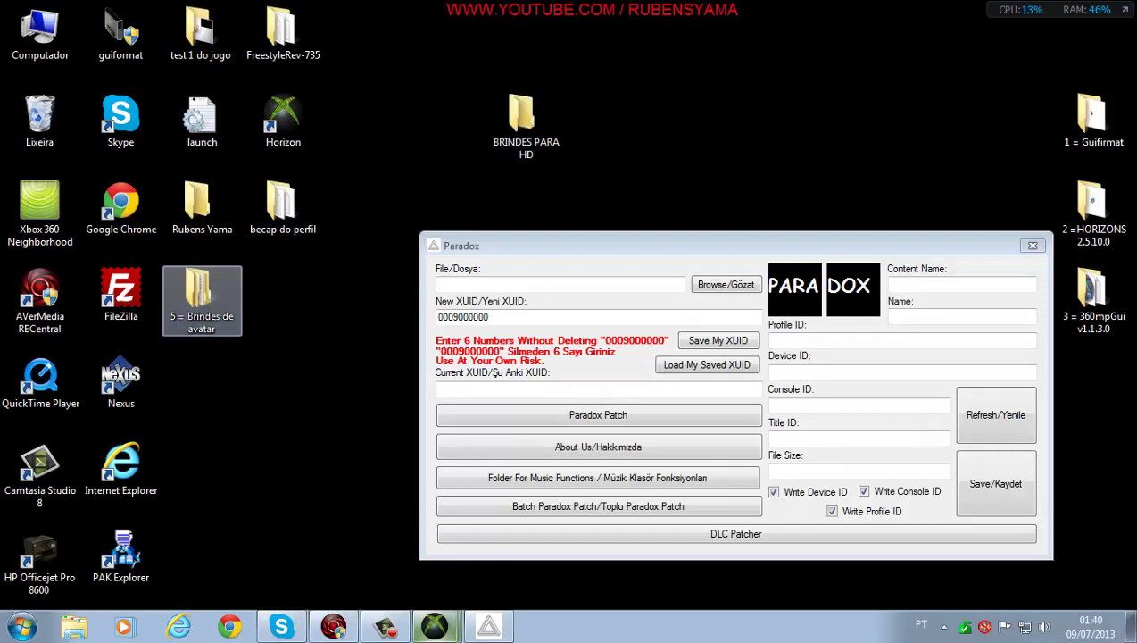
double_click(607, 221)
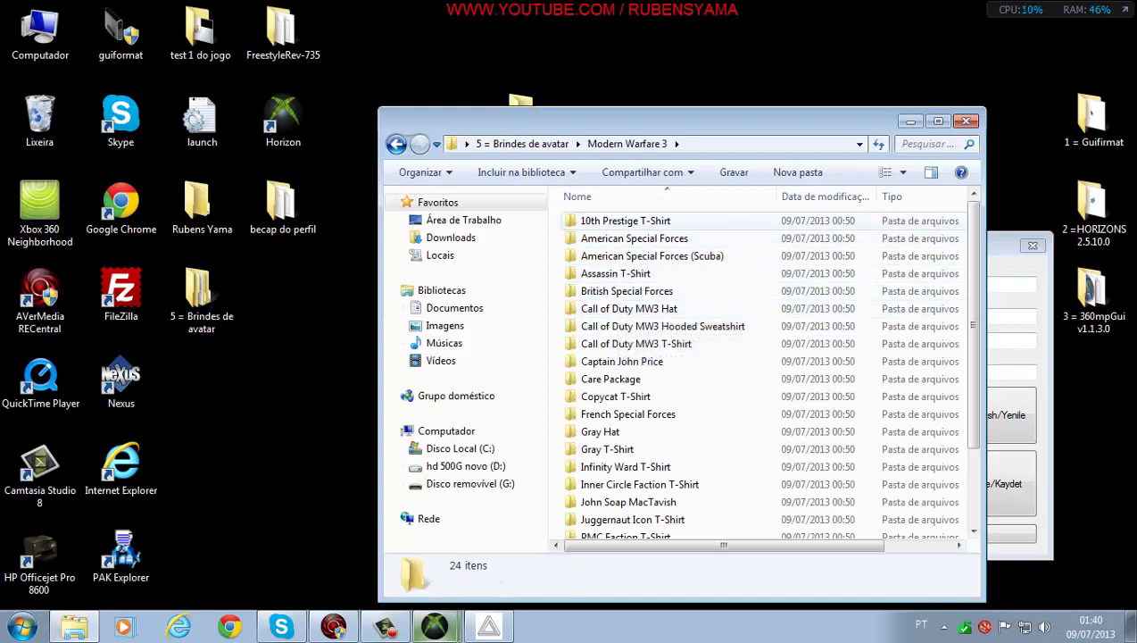
double_click(625, 220)
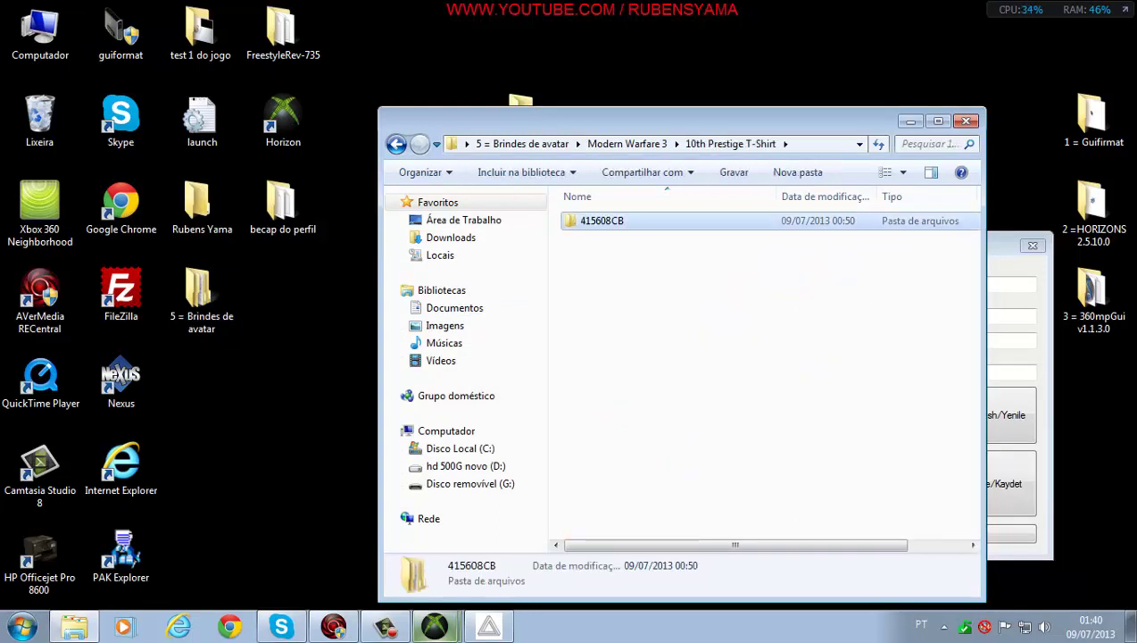
double_click(599, 221)
key("BackSpace")
key("BackSpace")
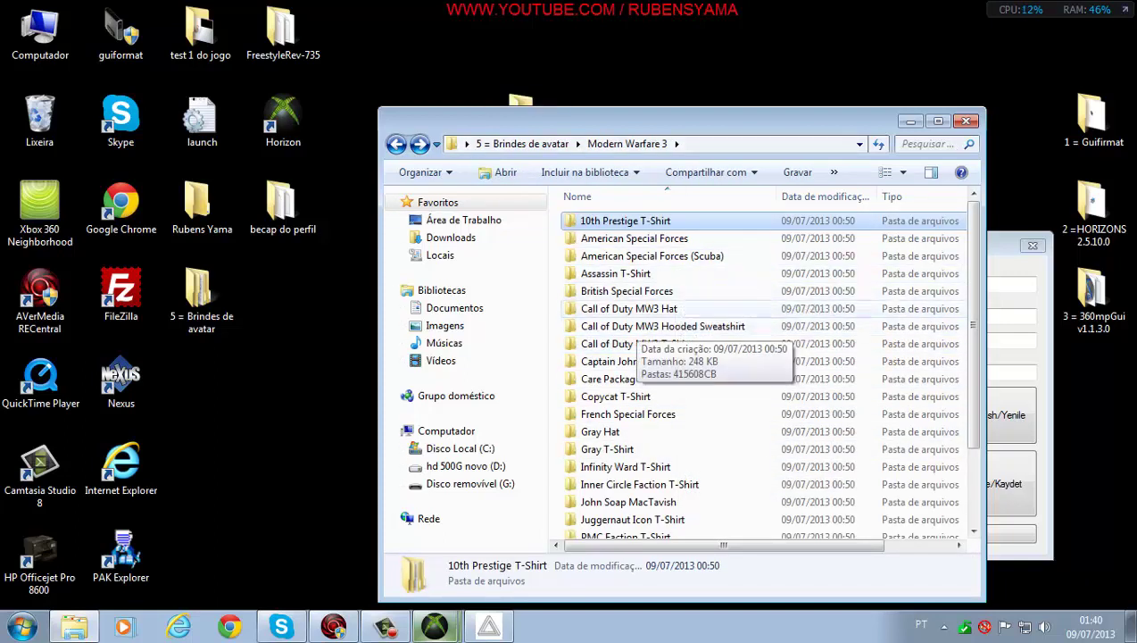
double_click(628, 308)
double_click(602, 220)
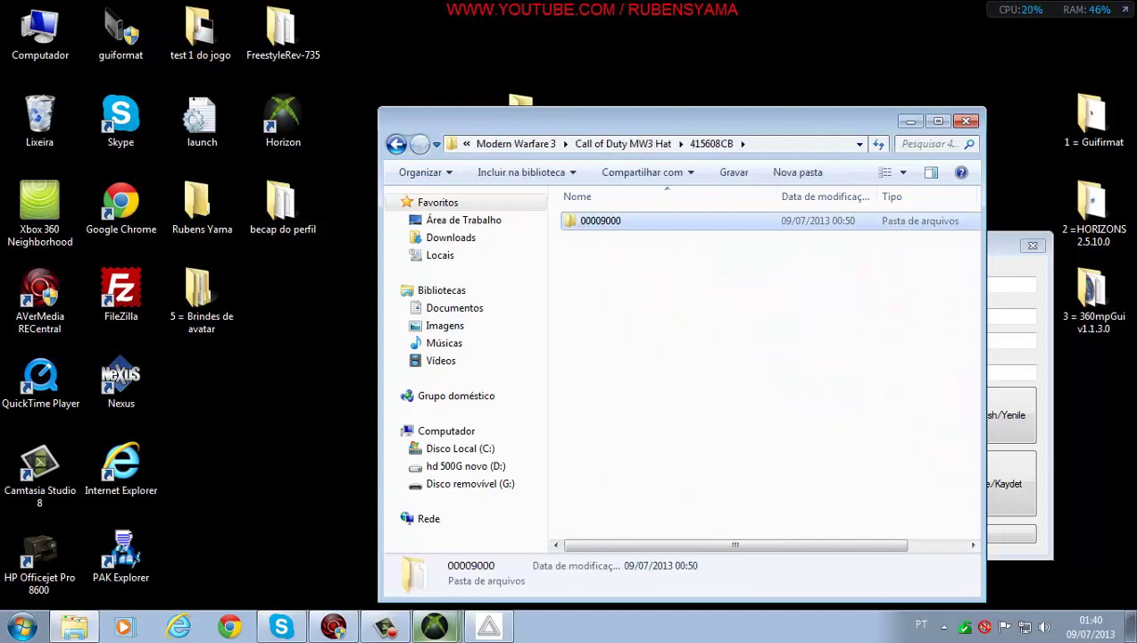
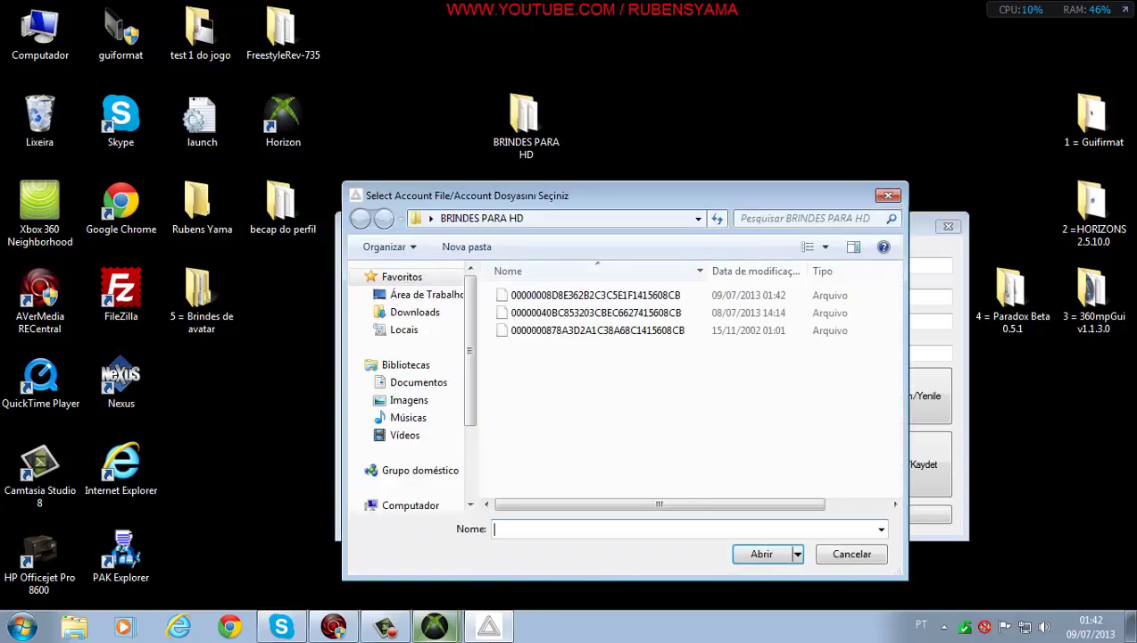
- Load the Call of Duty: MW3 Hat file in Paradox and patch it with the new XUID
left_click(709, 312)
key("Return")
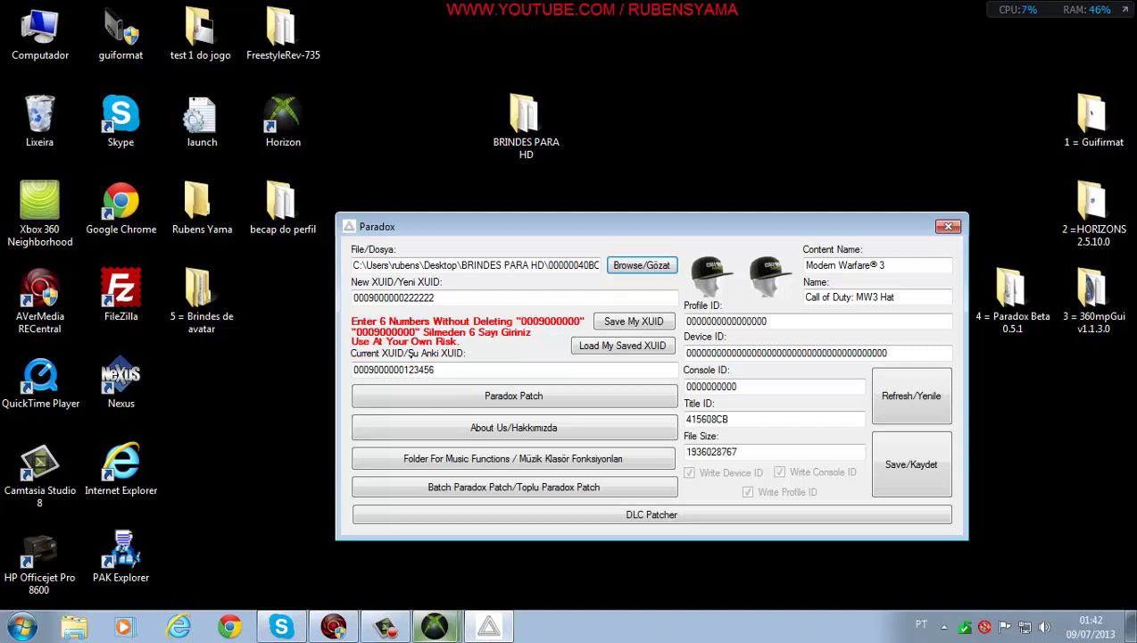
mouse_move(435, 297)
left_mouse_down()
mouse_move(354, 298)
mouse_move(435, 297)
left_mouse_up()
left_click(513, 395)
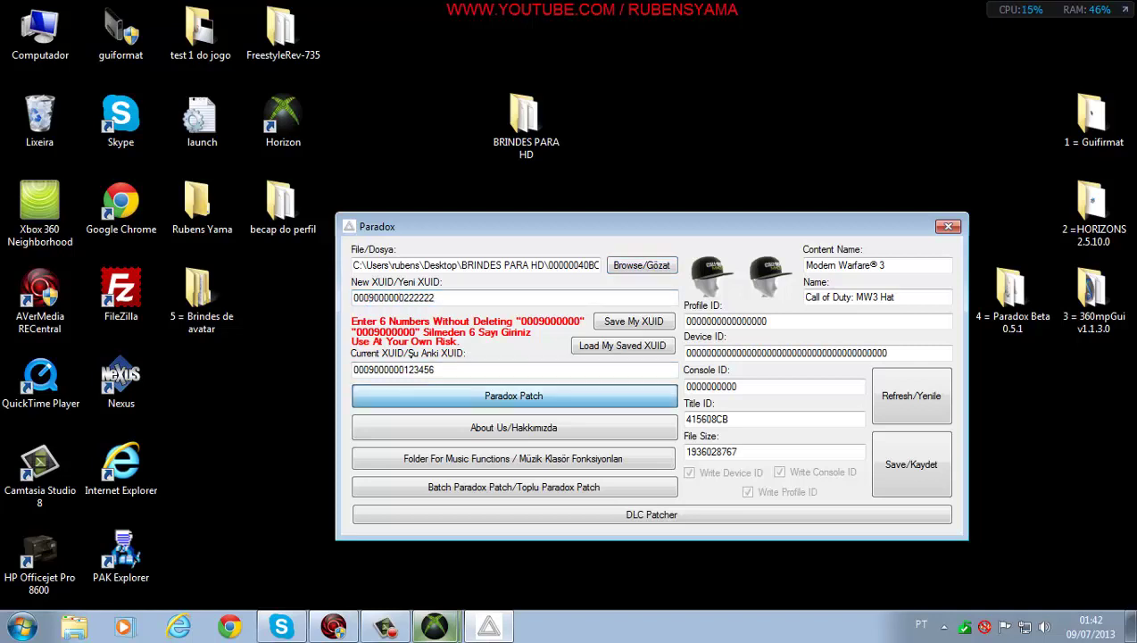
key("Return")
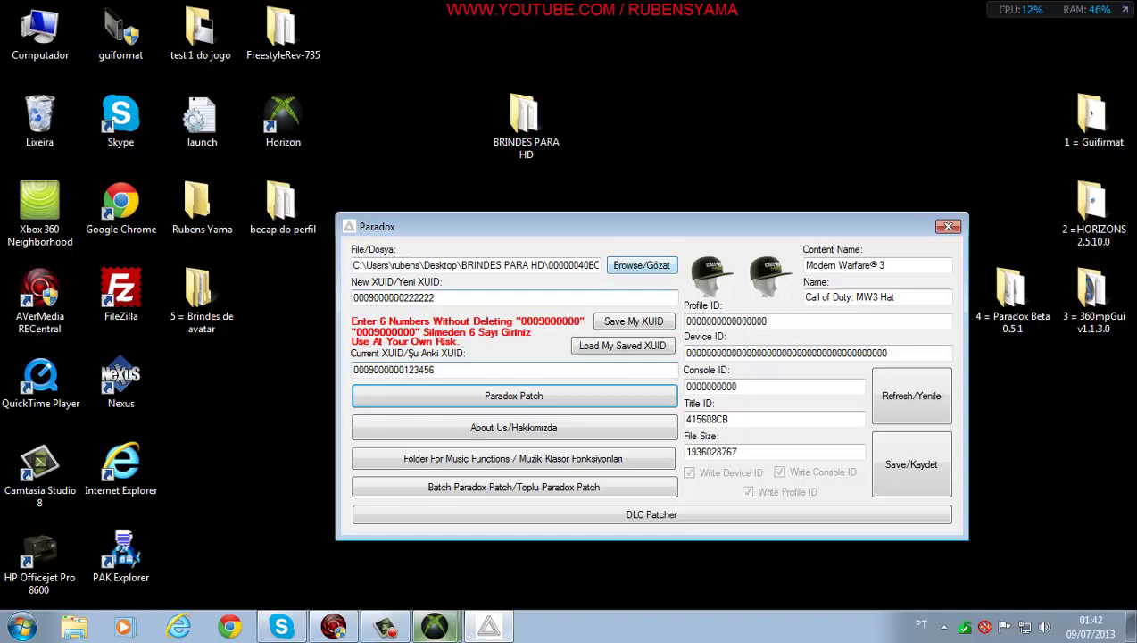
- Change the new XUID's last six digits to 222222, save it, and re-patch the hat file
left_click_drag(435, 297, 404, 297)
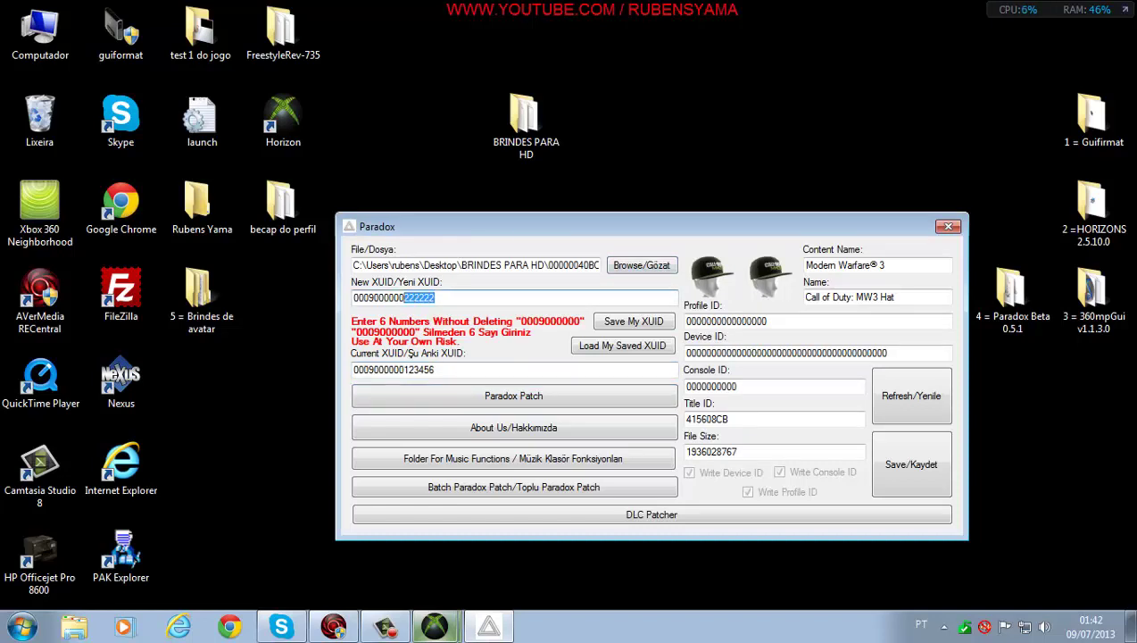
key("BackSpace")
type("222222")
left_click(634, 320)
left_click(514, 395)
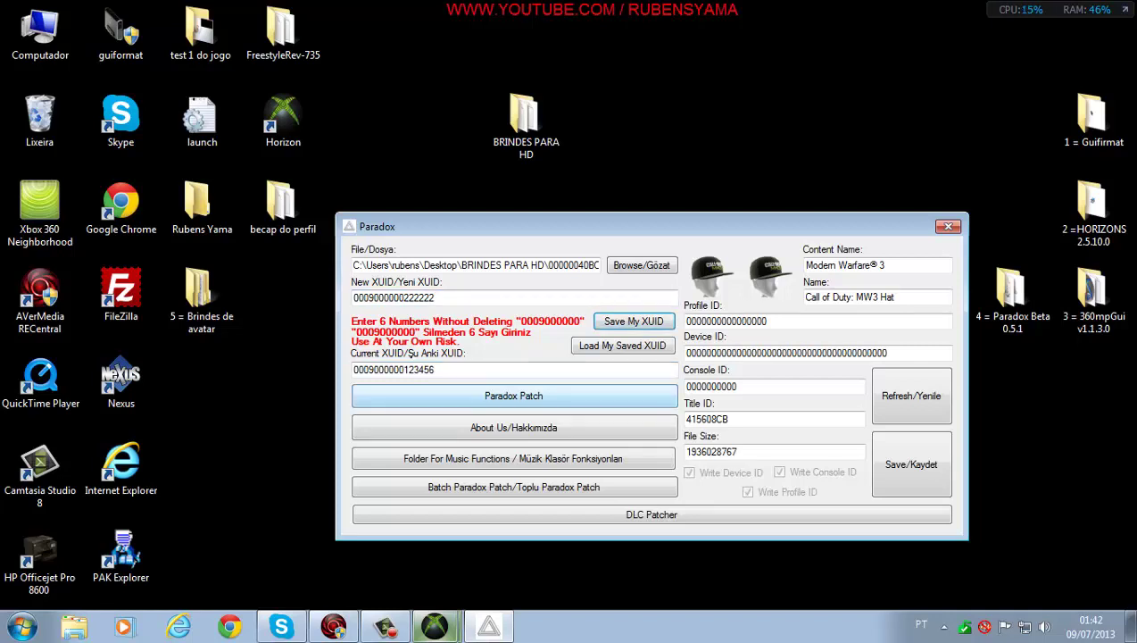
left_click(690, 370)
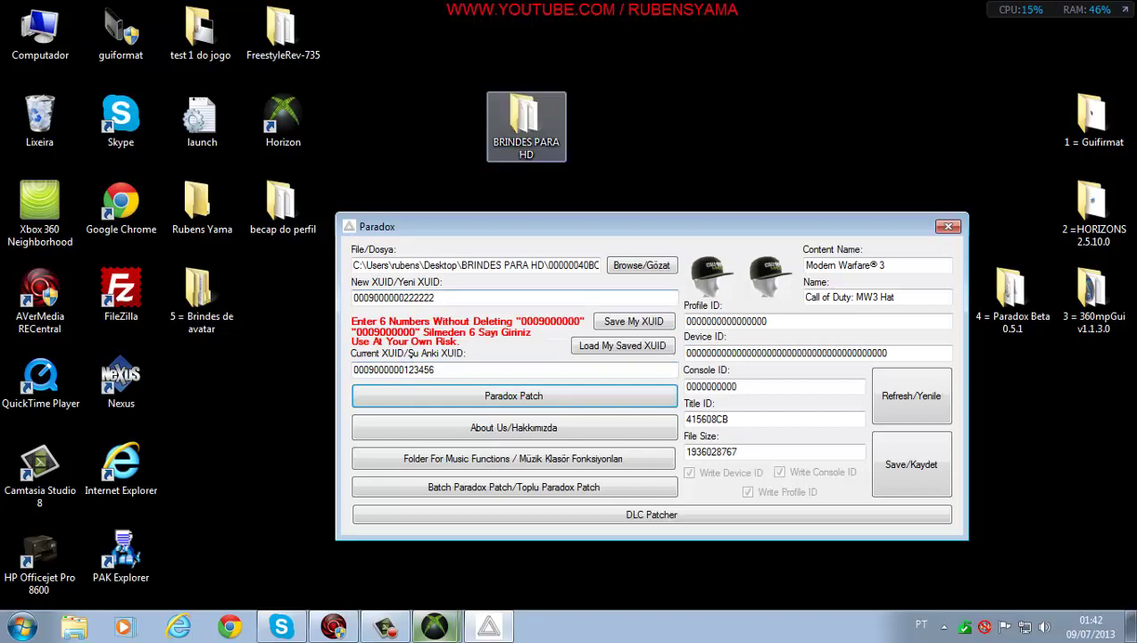
- Load the third file, the Gray T-Shirt, and patch it with the new XUID
left_click(642, 266)
left_click(597, 330)
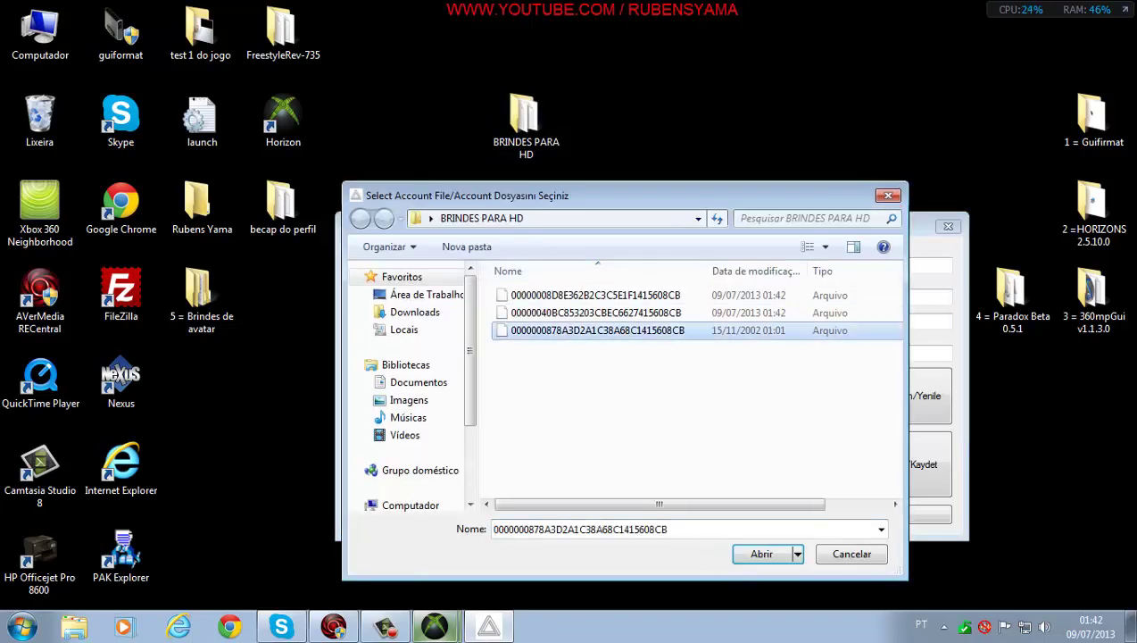
left_click(761, 554)
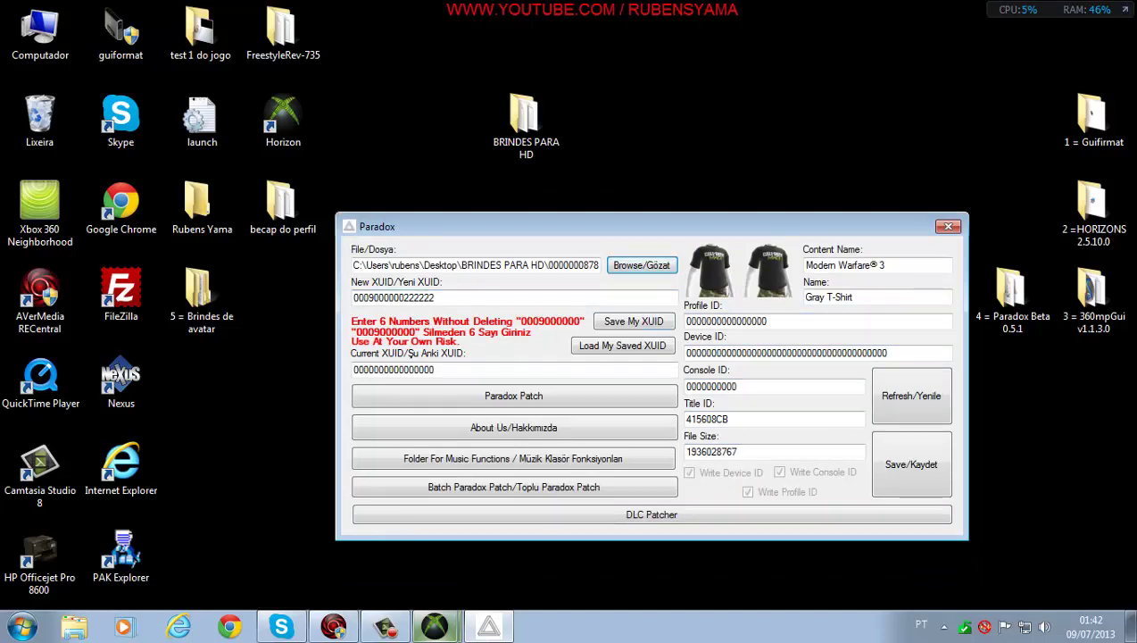
left_click(513, 395)
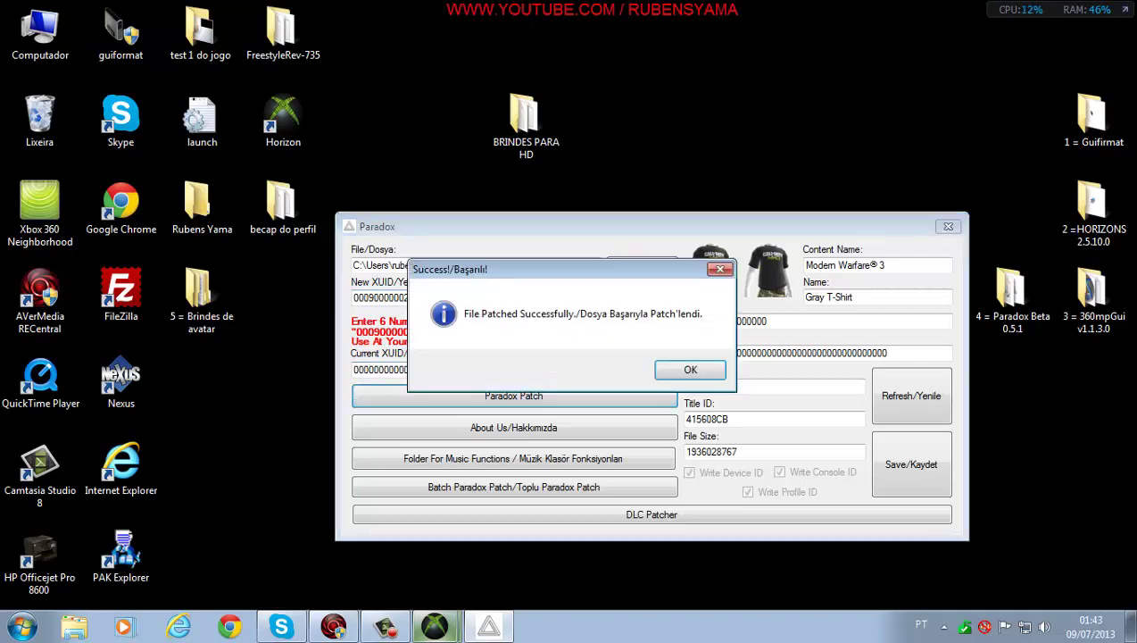
left_click(759, 367)
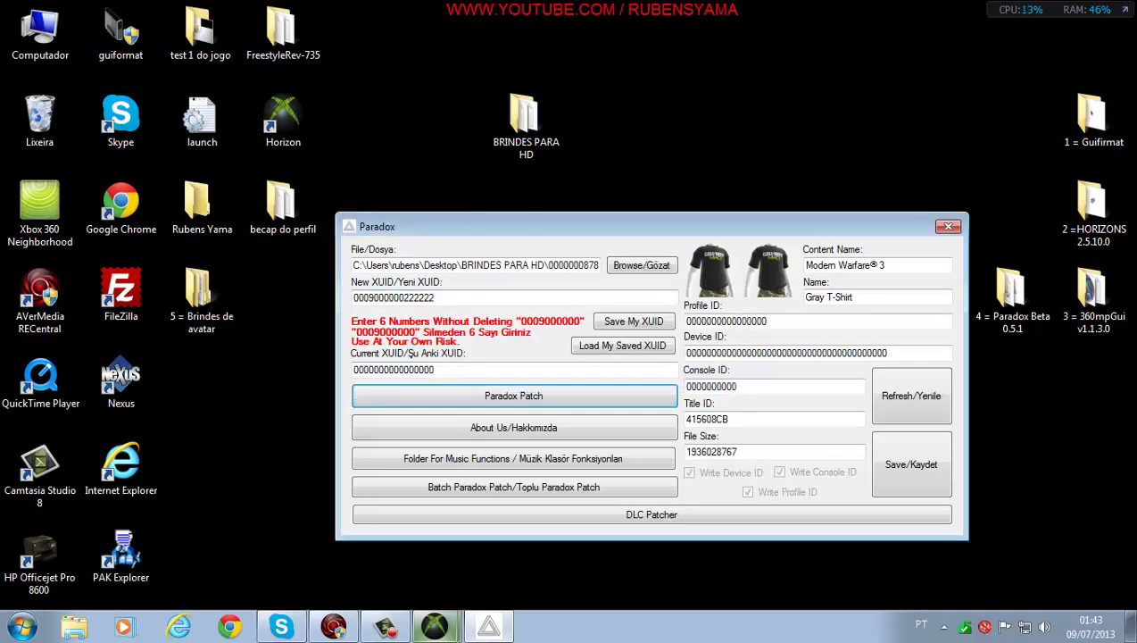
- Check the Current XUID of the loaded Gray T-Shirt file and the first award file
left_click_drag(435, 370, 351, 370)
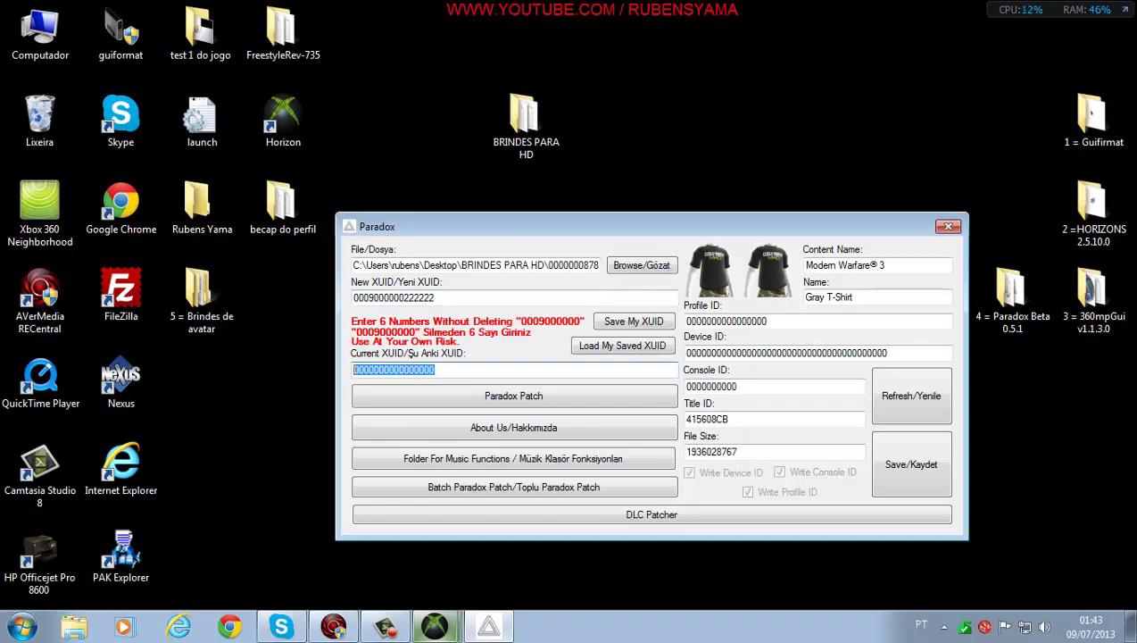
left_click(642, 265)
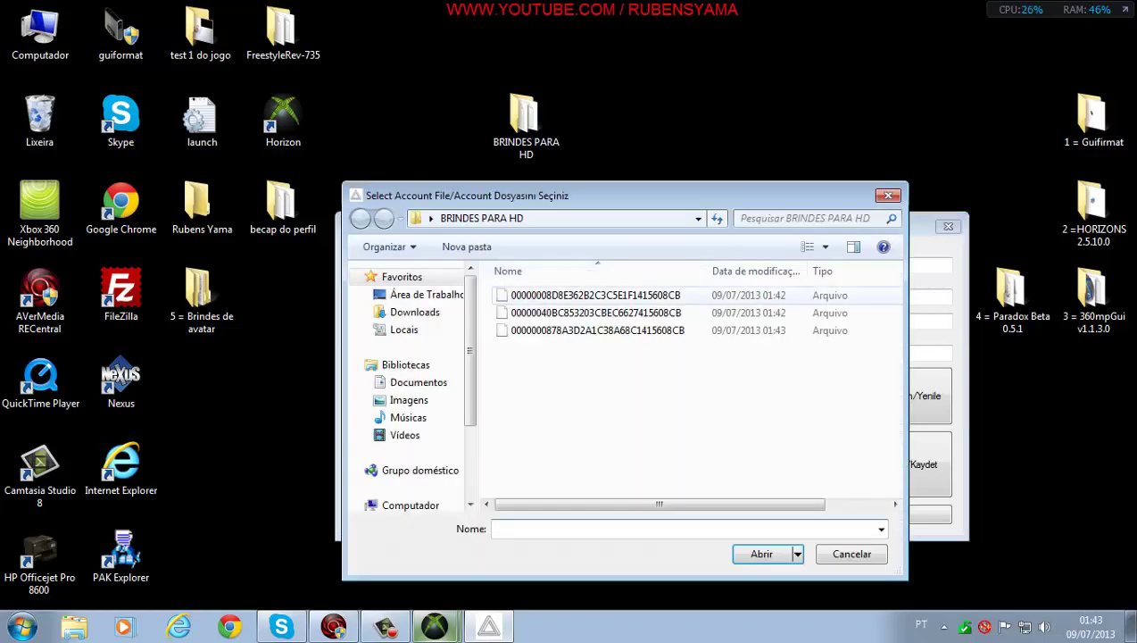
left_click(595, 294)
left_click(761, 554)
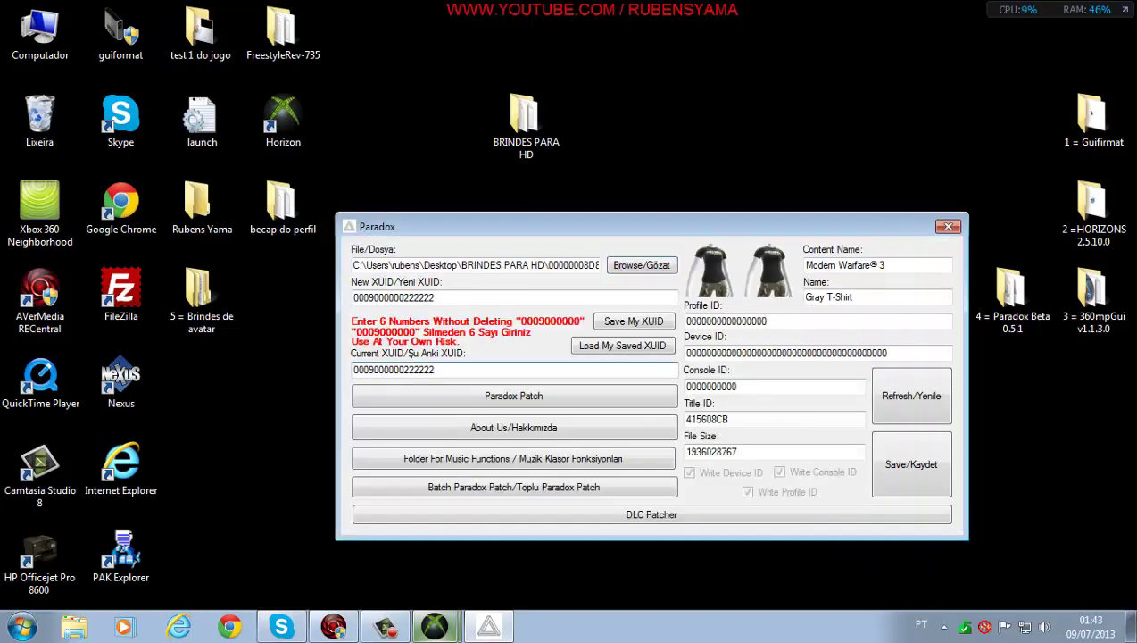
mouse_move(436, 370)
left_mouse_down()
mouse_move(351, 369)
mouse_move(435, 370)
left_mouse_up()
- Reload the hat and Gray T-Shirt files and confirm their Current XUID matches the new XUID
left_click(641, 265)
left_click(596, 313)
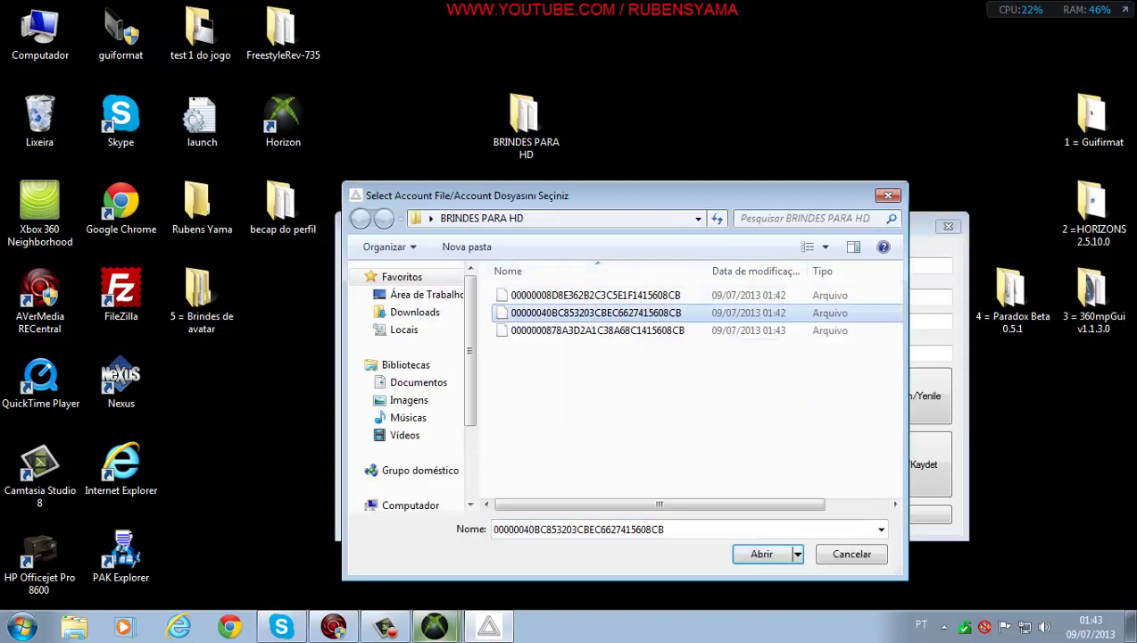
key("Return")
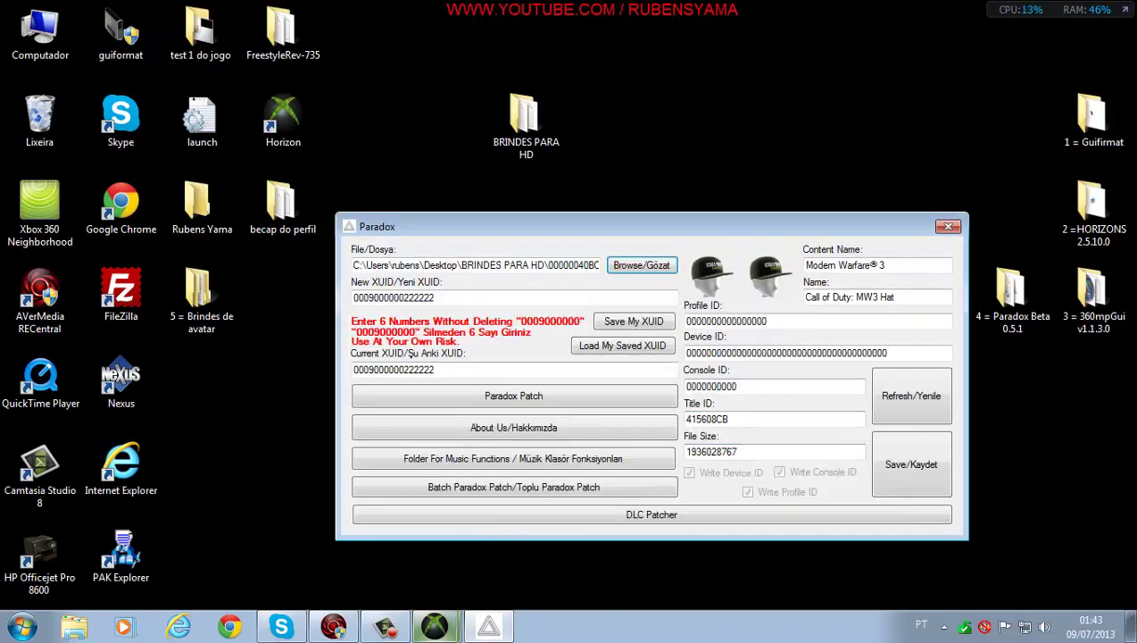
mouse_move(434, 370)
left_mouse_down()
mouse_move(354, 370)
mouse_move(435, 370)
left_mouse_up()
left_click(640, 265)
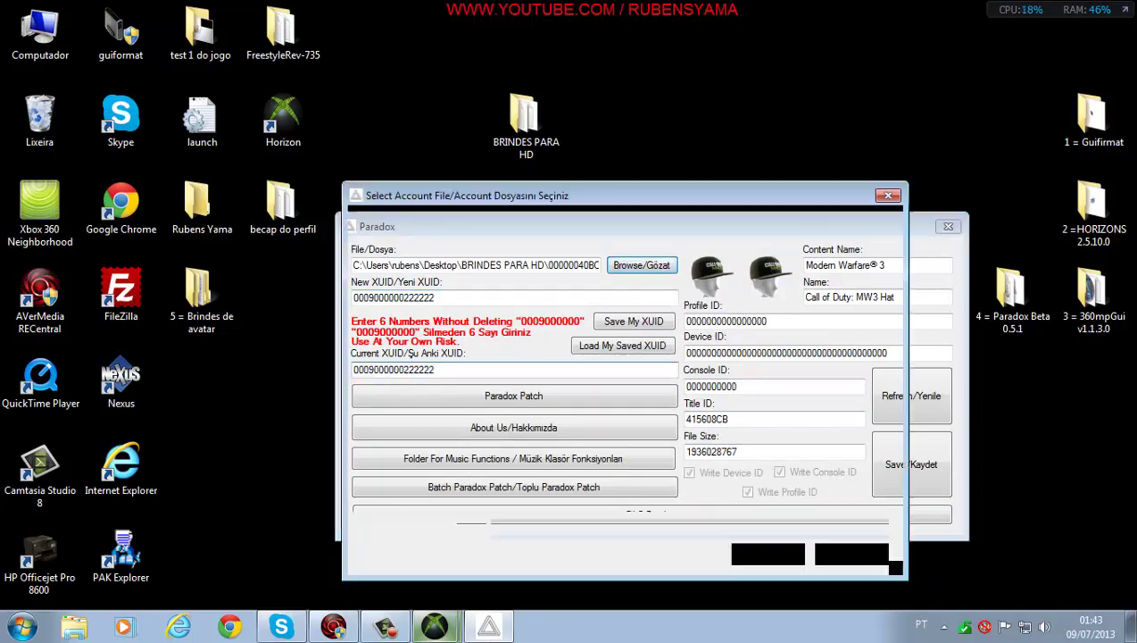
left_click(596, 330)
left_click(762, 553)
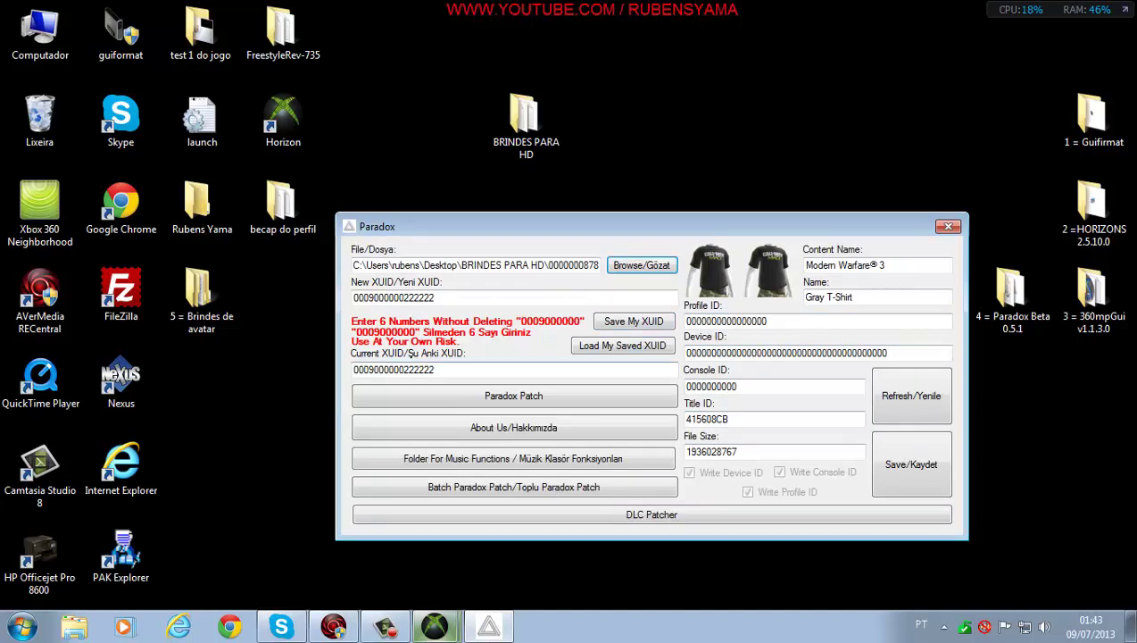
mouse_move(435, 370)
left_mouse_down()
mouse_move(352, 370)
mouse_move(434, 370)
left_mouse_up()
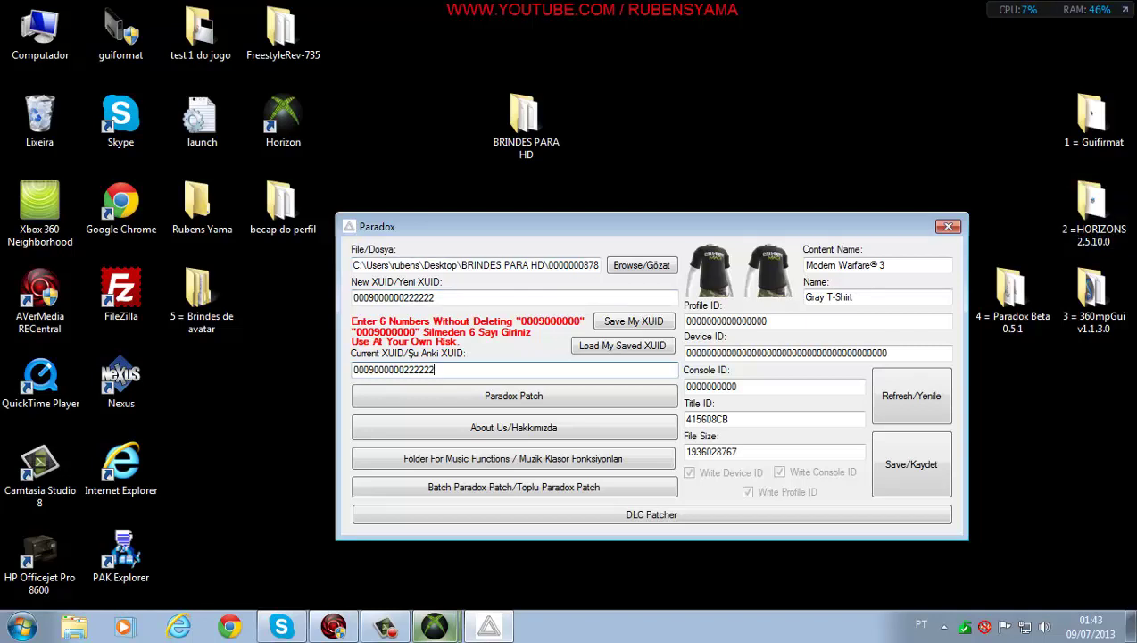
- Close Paradox, open Horizon's Device Explorer, and place the BRINDES PARA HD folder window beside it
left_click(948, 226)
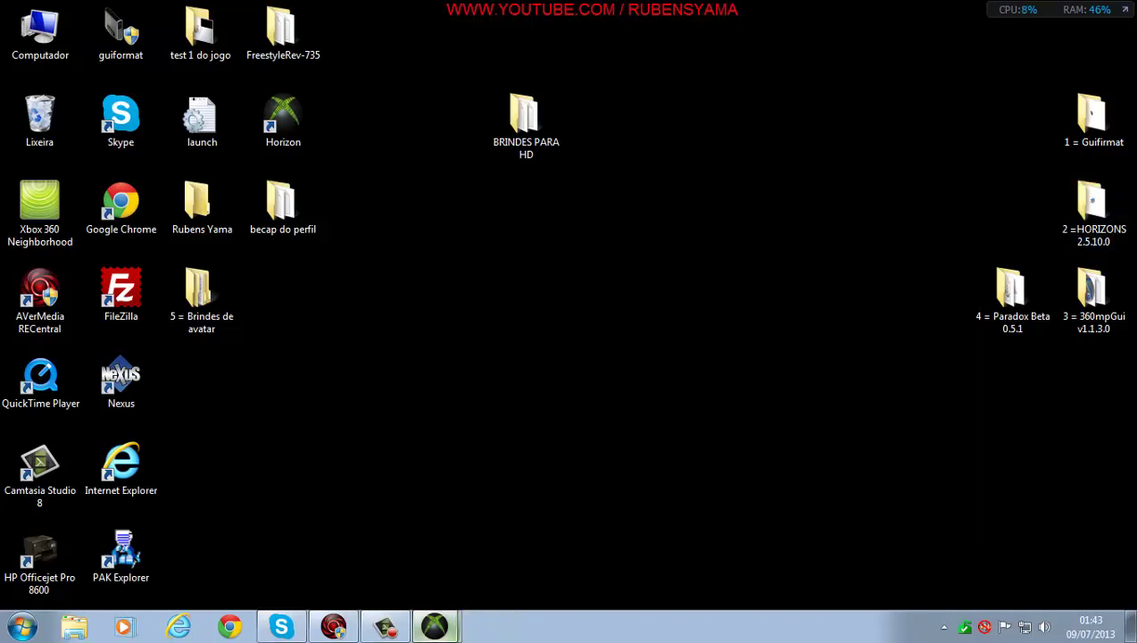
left_click_drag(525, 118, 850, 377)
mouse_move(435, 626)
left_click(433, 587)
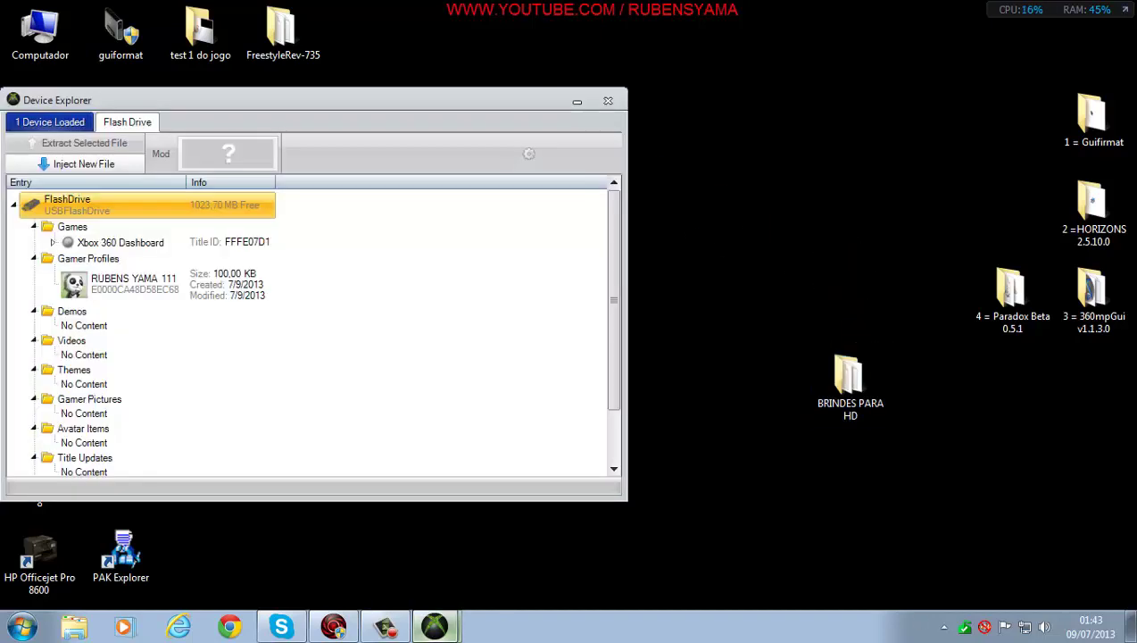
double_click(851, 384)
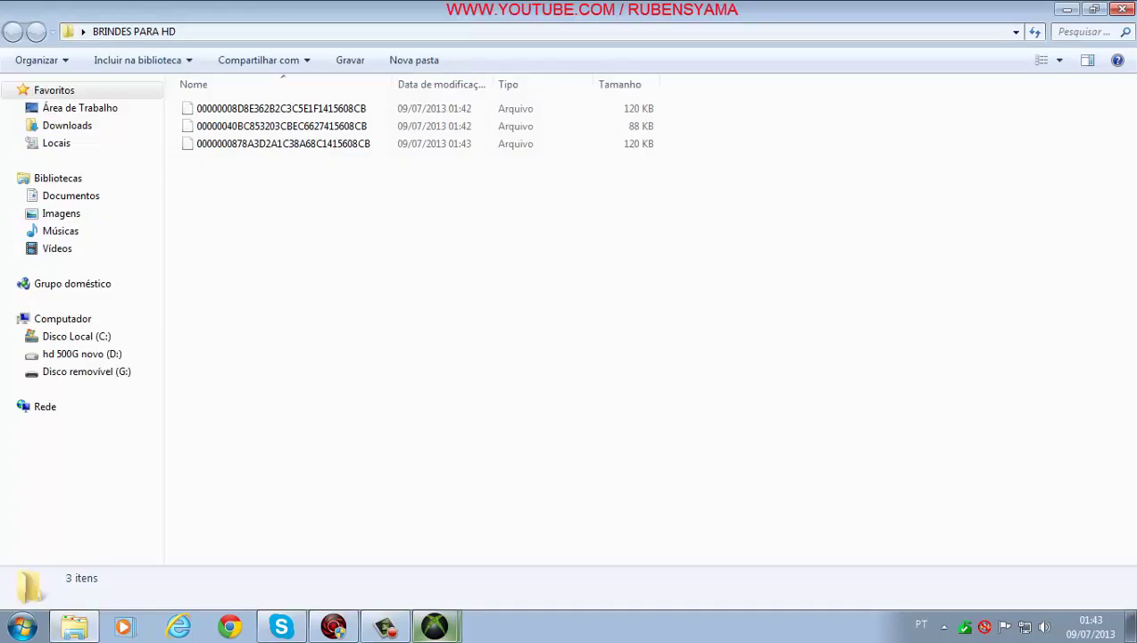
left_click(1093, 9)
left_click_drag(600, 125, 1032, 143)
- Copy the three award files from BRINDES PARA HD onto the flash drive's Avatar Items
left_click_drag(1065, 379, 881, 225)
left_click_drag(965, 258, 312, 268)
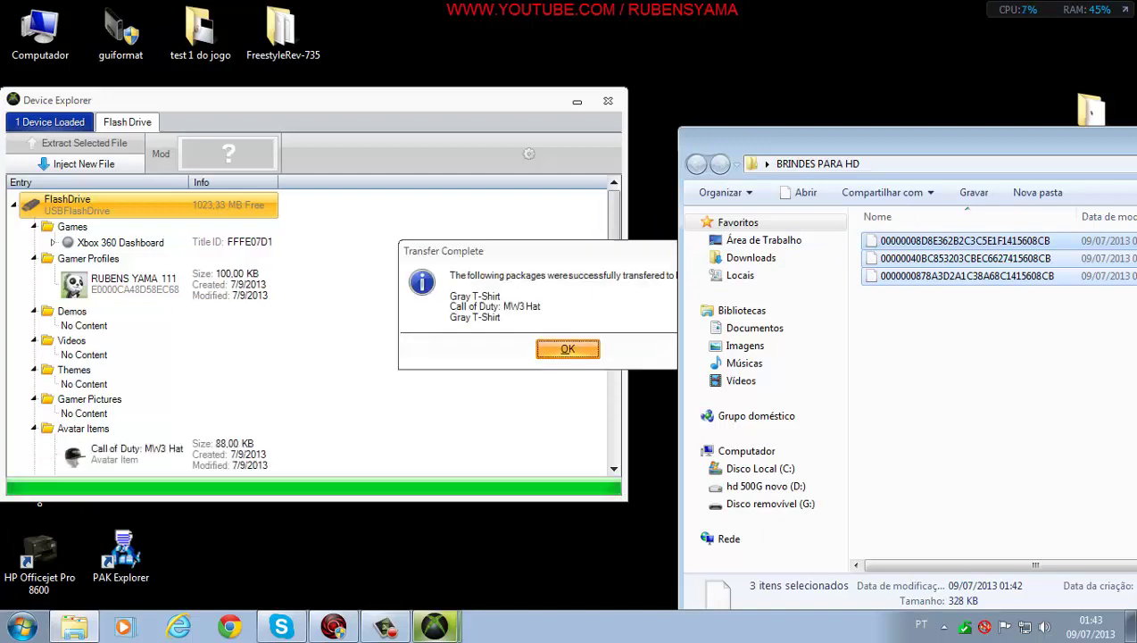
left_click(567, 348)
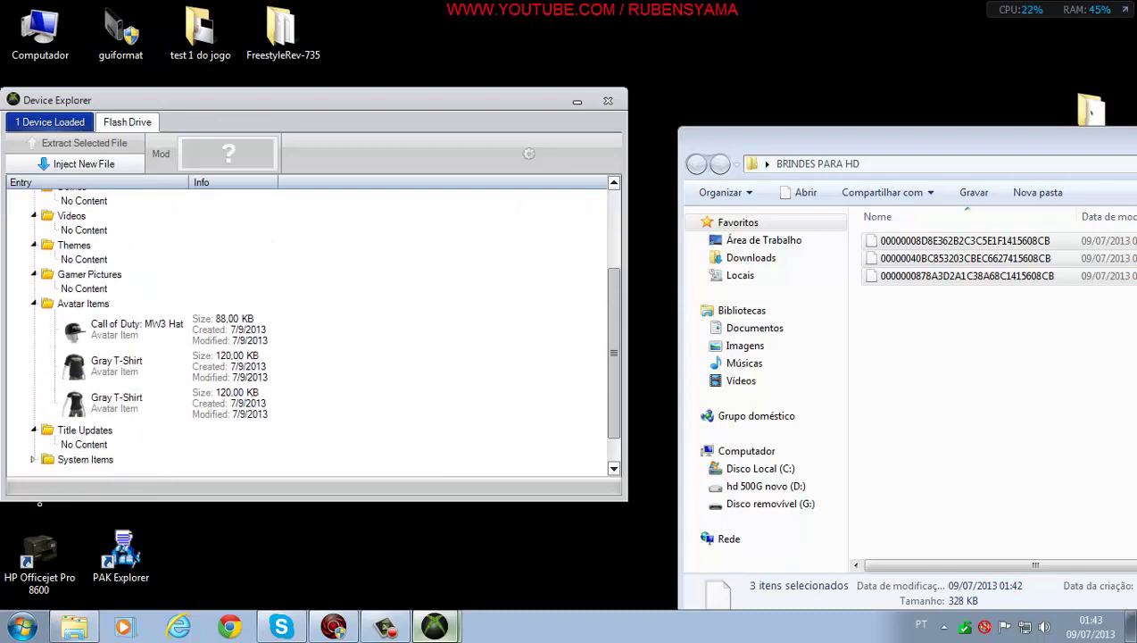
scroll(306, 331, "down", 1)
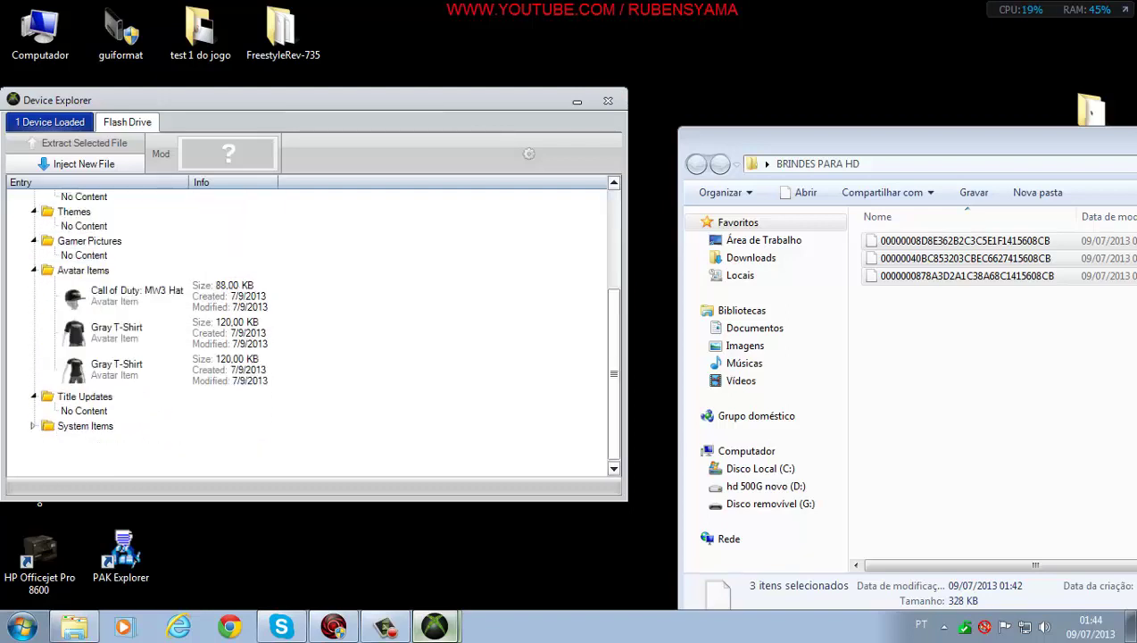
- Close Device Explorer and the BRINDES PARA HD folder window
left_click(607, 100)
left_click_drag(928, 140, 488, 145)
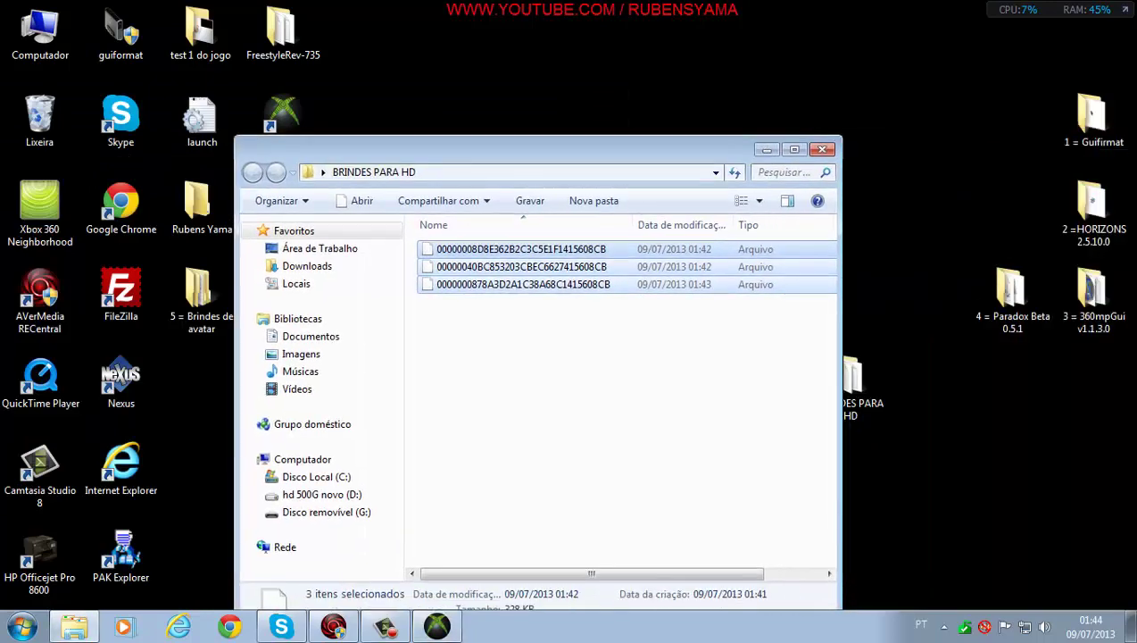
left_click(818, 145)
left_click_drag(849, 374, 1107, 393)
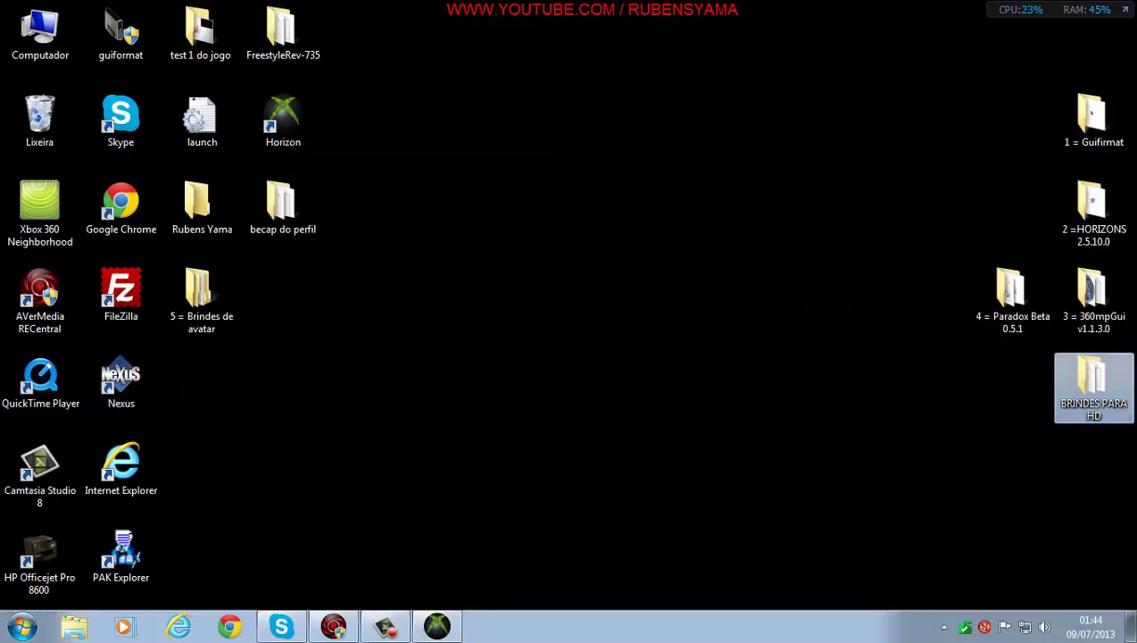
- Tidy the desktop folders, close Device Explorer and AutoPlay, and open Computador to list the drives
left_click_drag(1012, 299, 1092, 470)
left_click_drag(198, 294, 1094, 558)
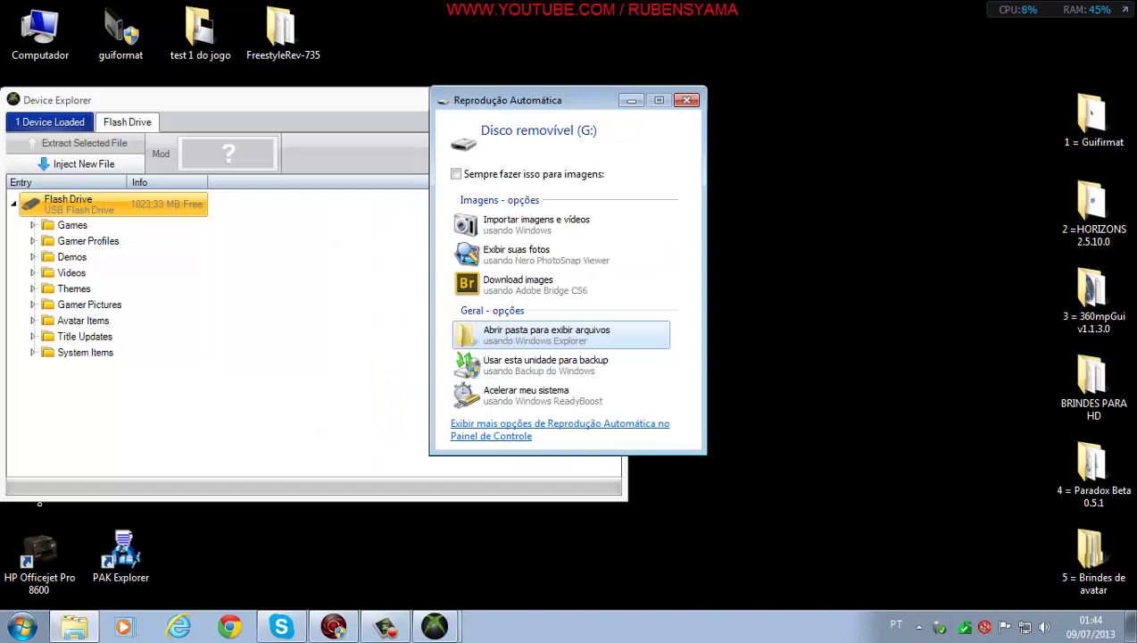
left_click_drag(536, 100, 861, 93)
left_click(607, 100)
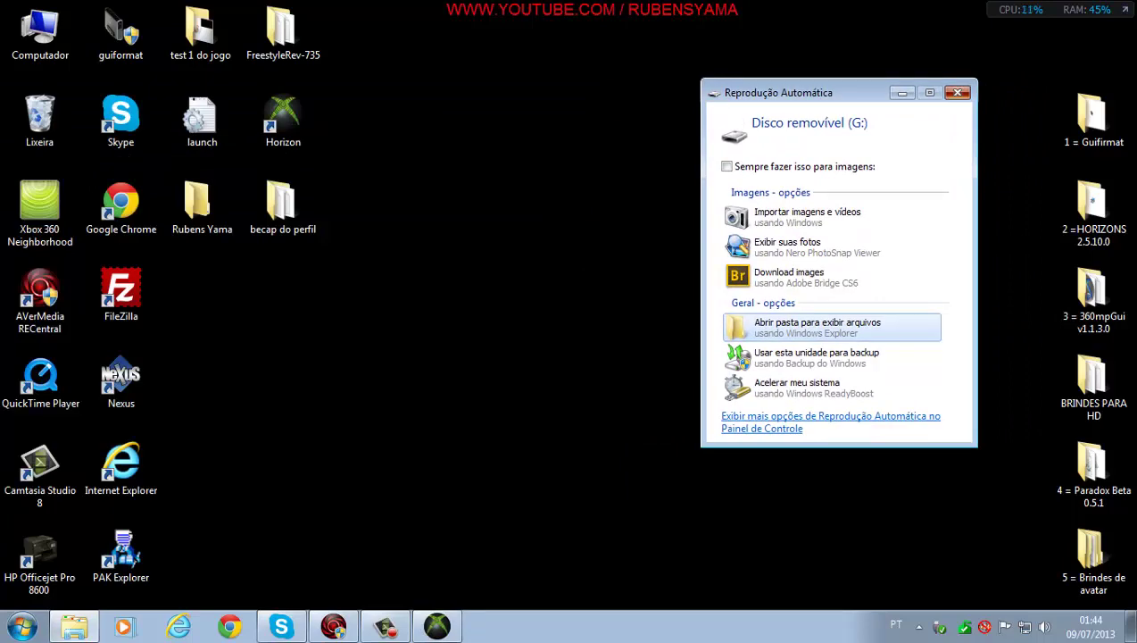
left_click(957, 92)
double_click(41, 31)
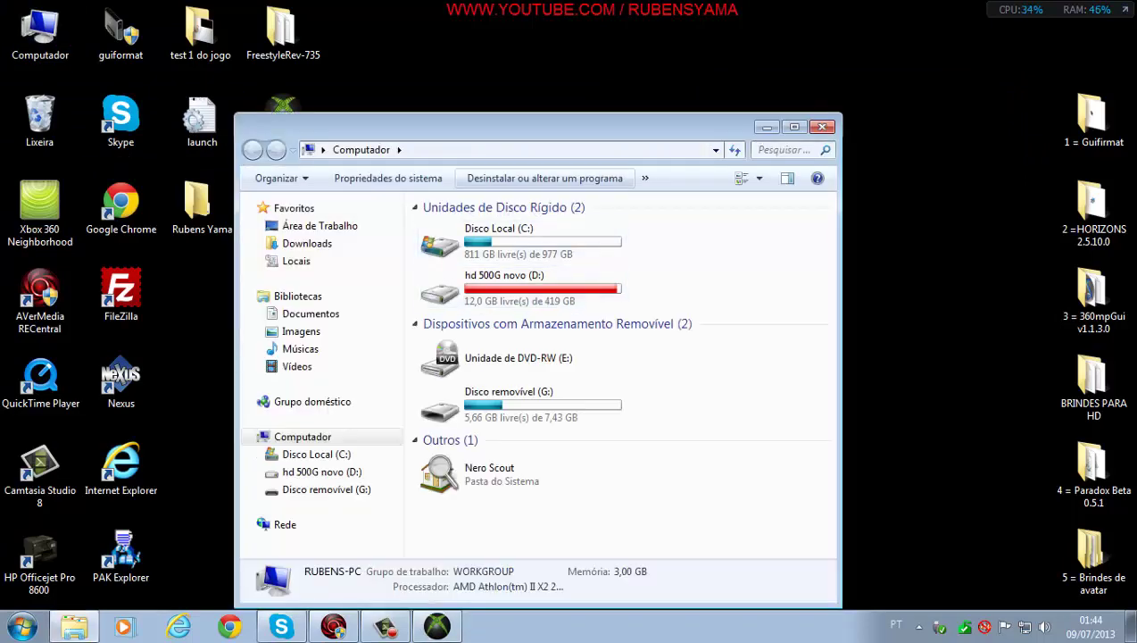
- Browse removable drive G: and its FreestyleRev-735 folder, then close the Computador window
left_click_drag(544, 125, 637, 53)
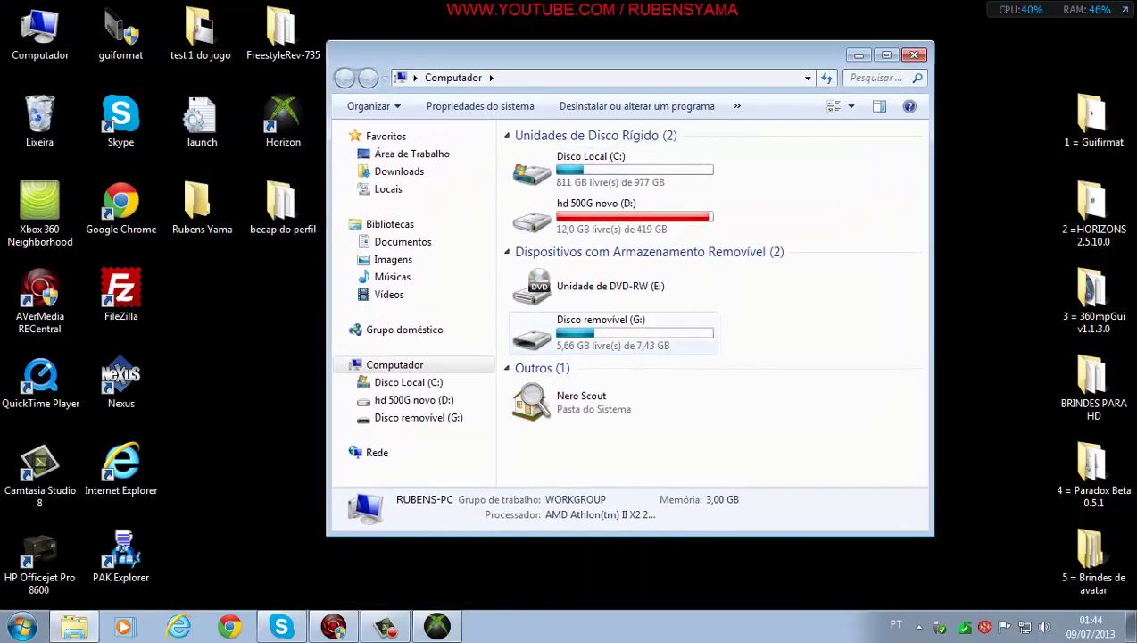
double_click(589, 332)
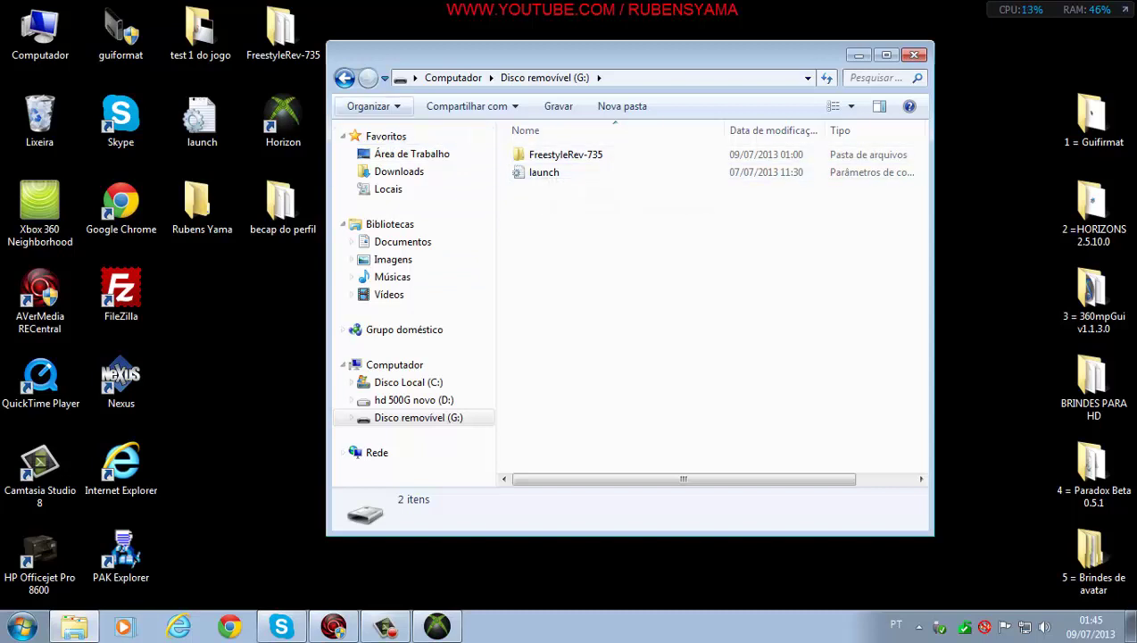
left_click(345, 77)
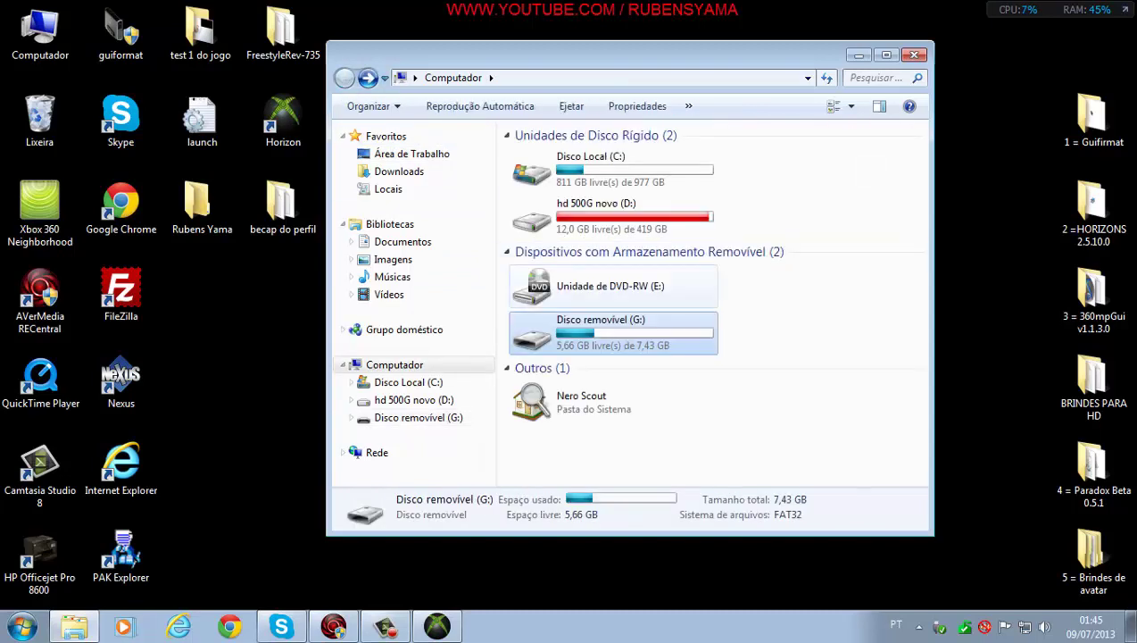
left_click(612, 402)
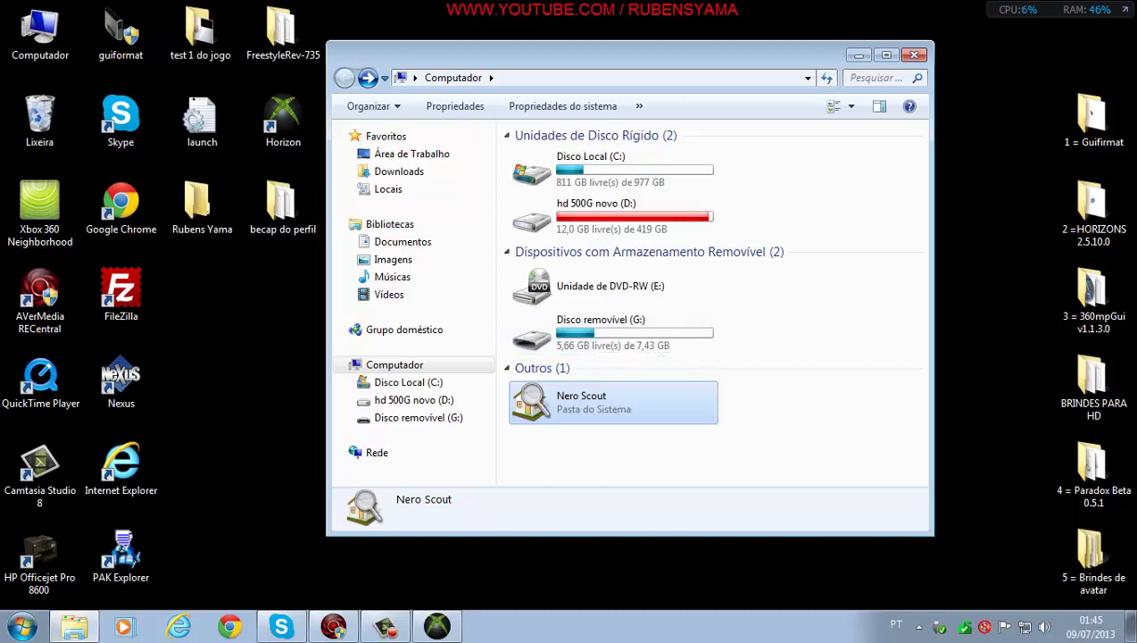
left_click_drag(590, 533, 589, 604)
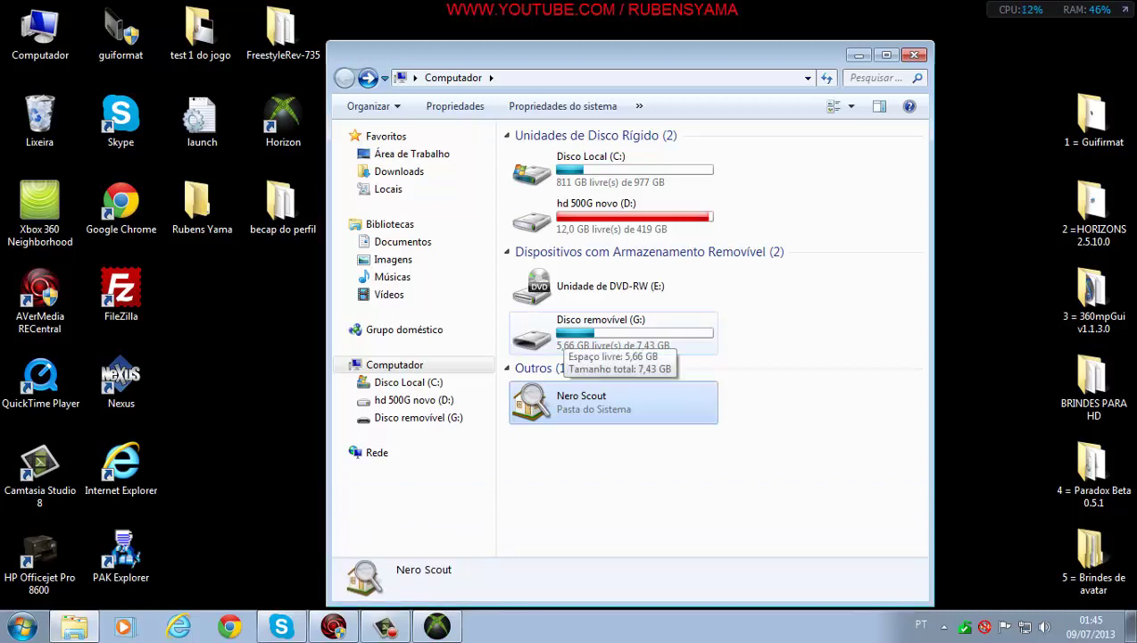
double_click(558, 335)
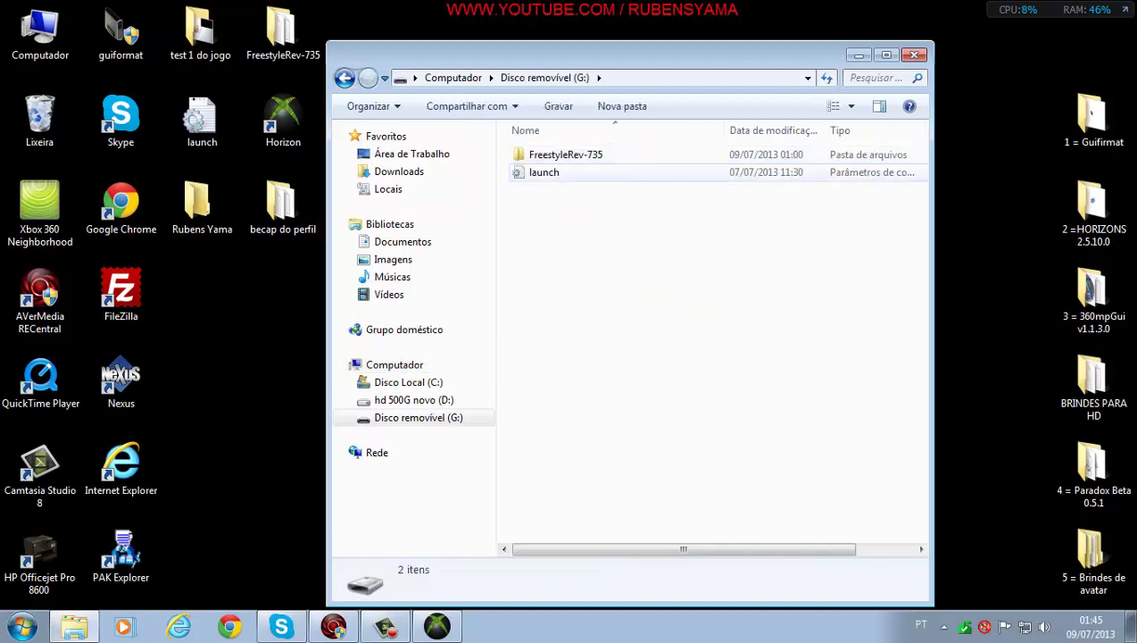
double_click(544, 154)
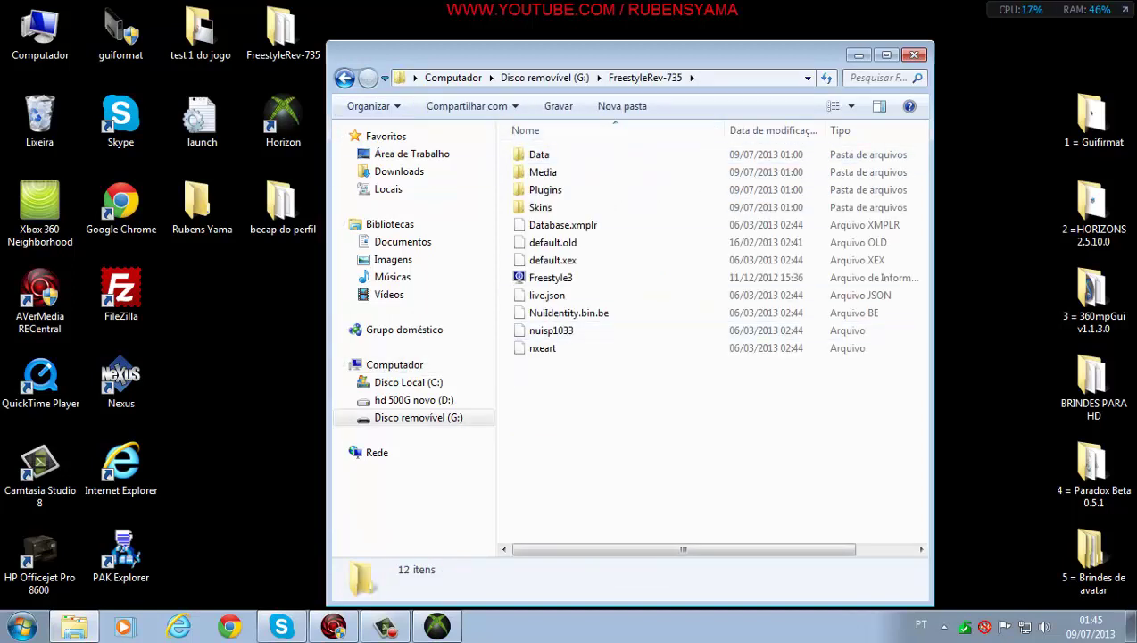
left_click(344, 77)
left_click(344, 77)
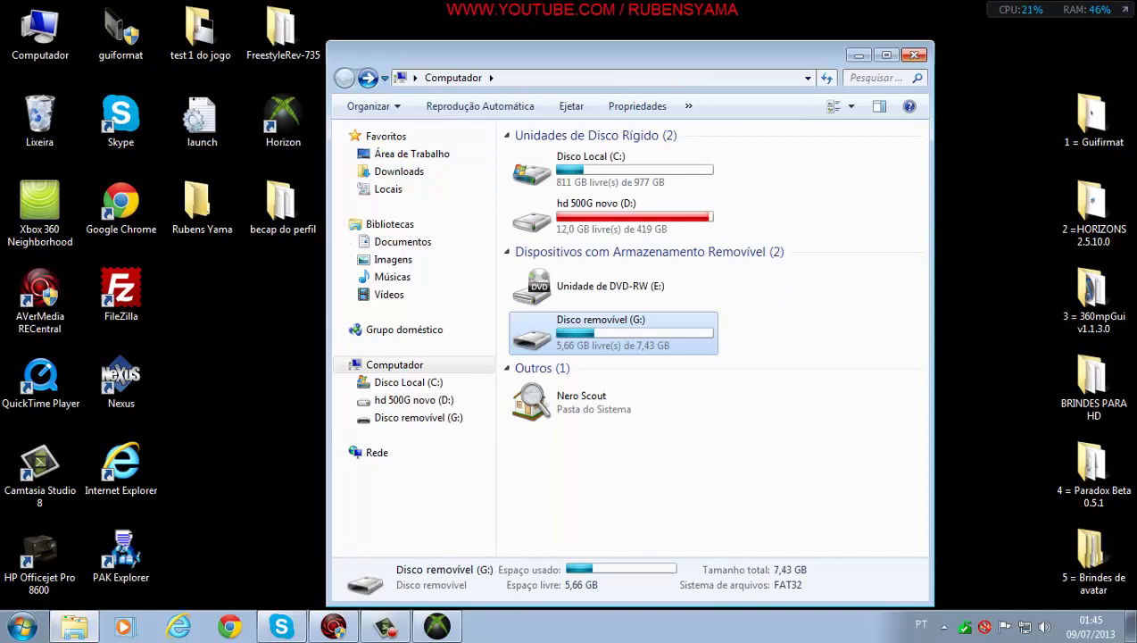
left_click(914, 54)
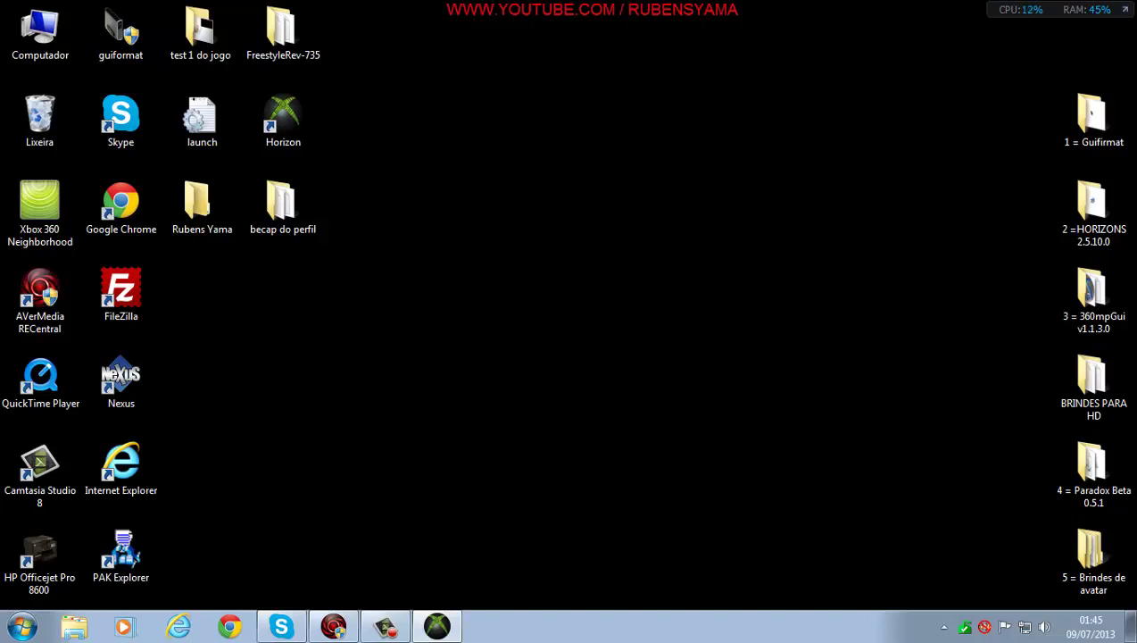
- Show the console feed full screen in RECentral and sign in the profile, dismissing the Xbox LIVE error
left_click(333, 626)
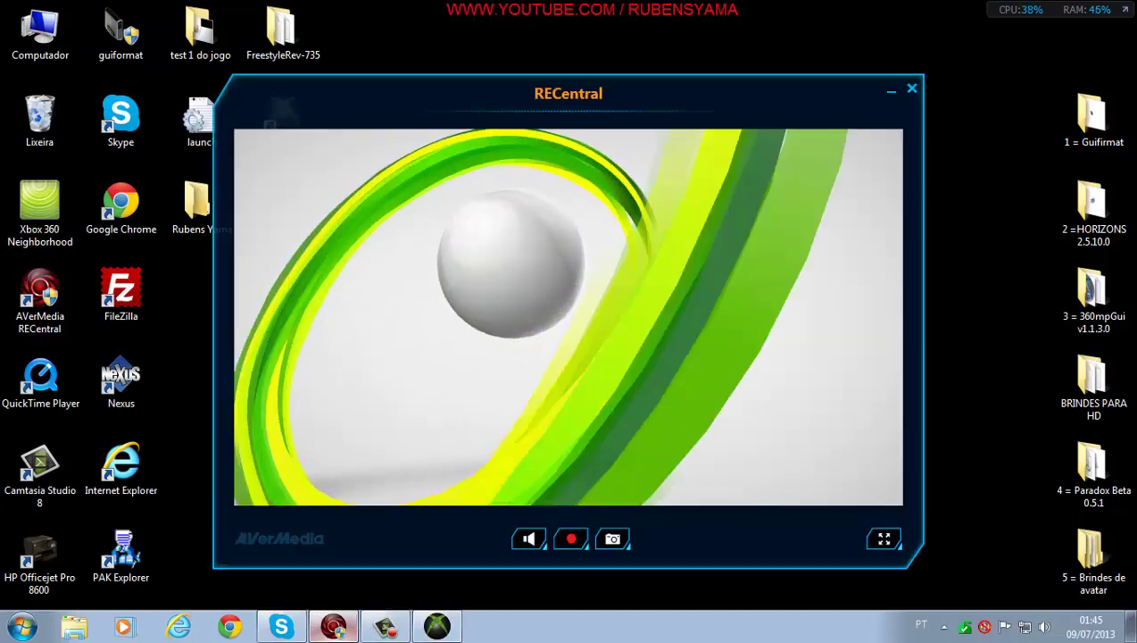
left_click(884, 539)
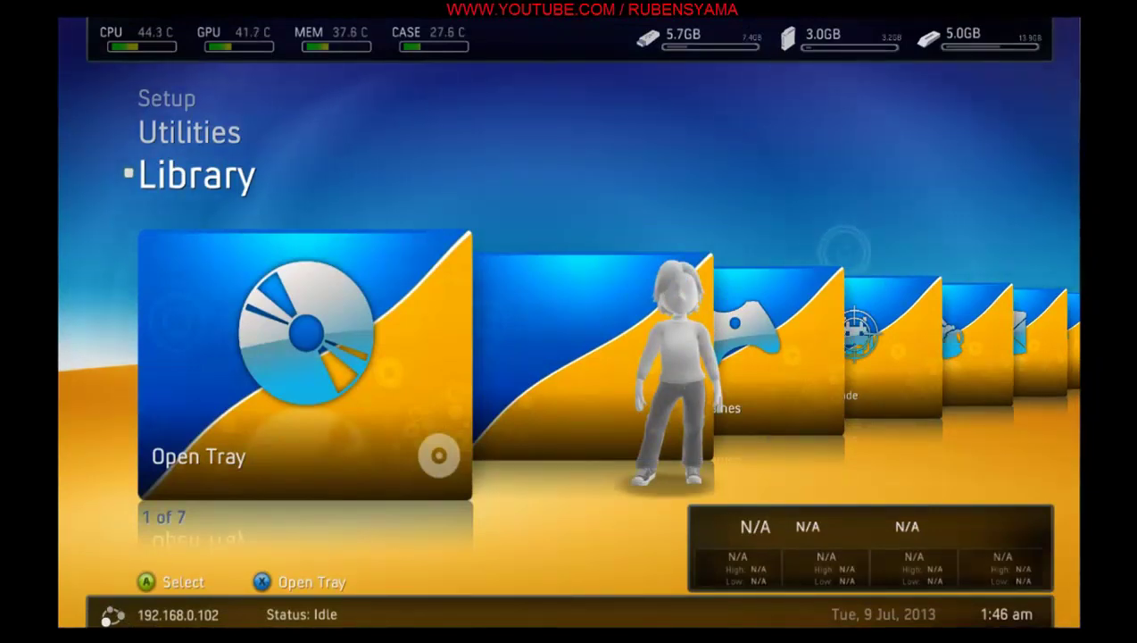
key("Right")
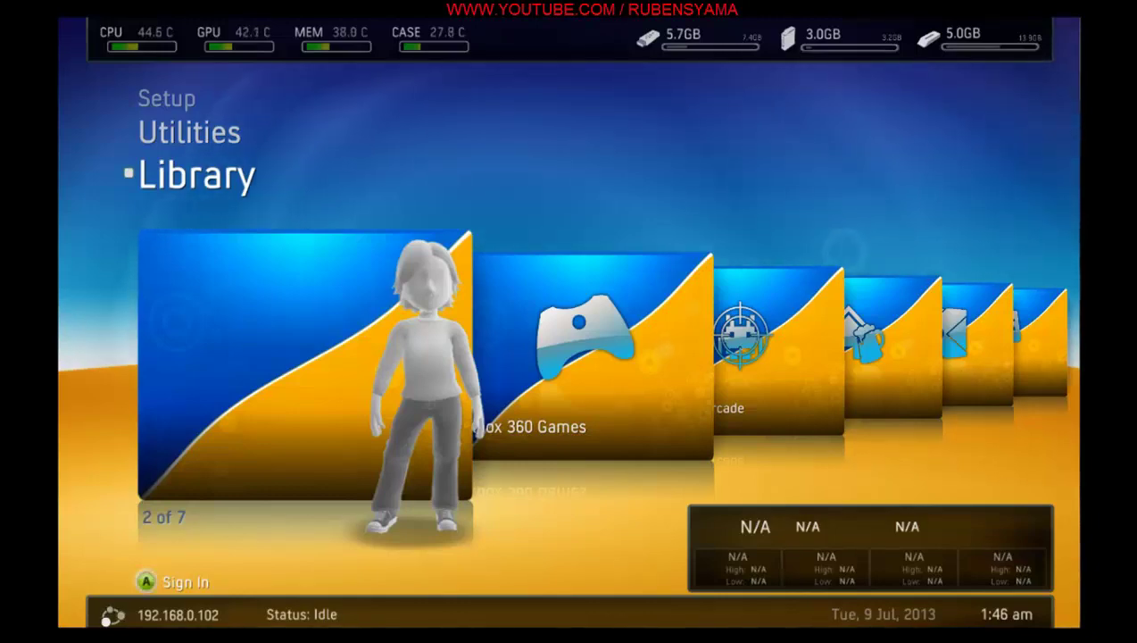
key("Return")
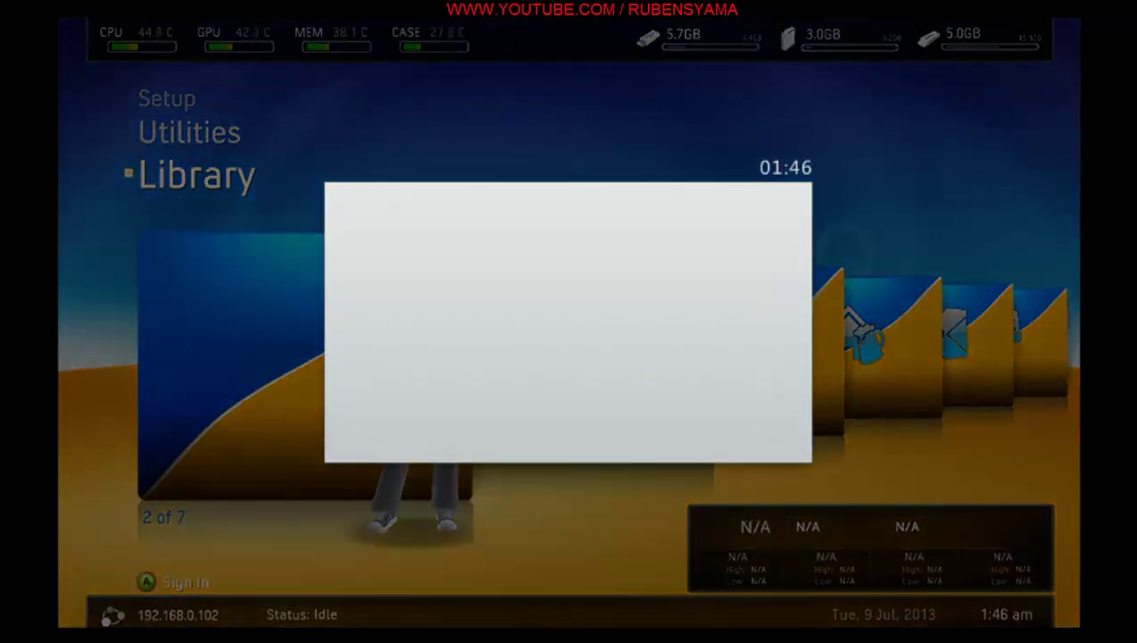
key("Down")
key("Down")
key("Down")
key("Down")
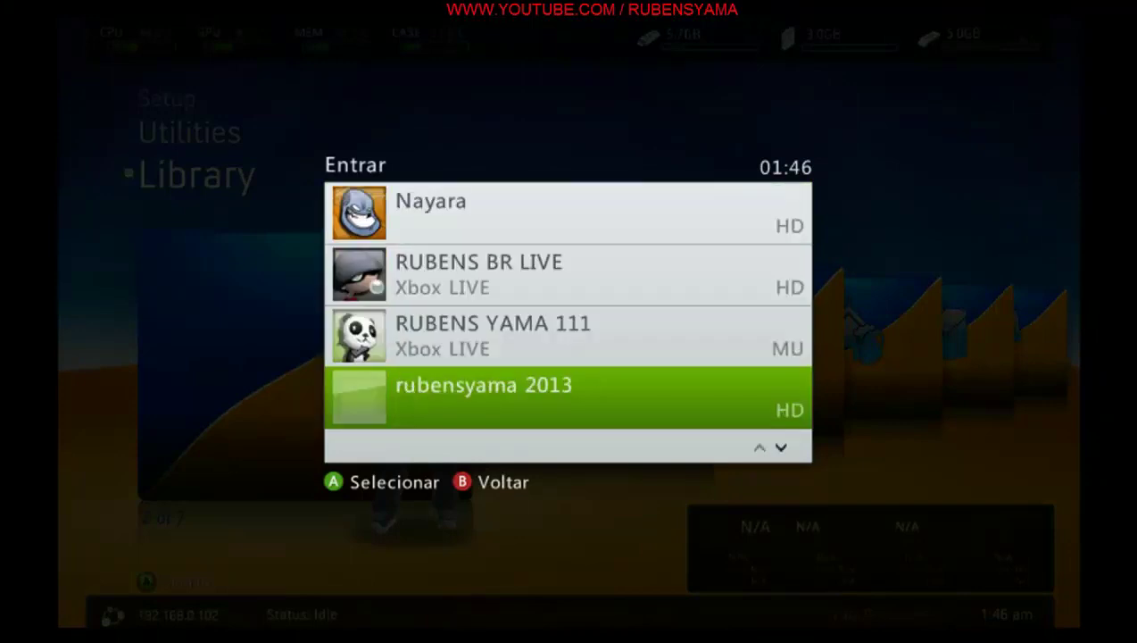
key("Down")
key("Down")
key("Down")
key("Down")
key("Up")
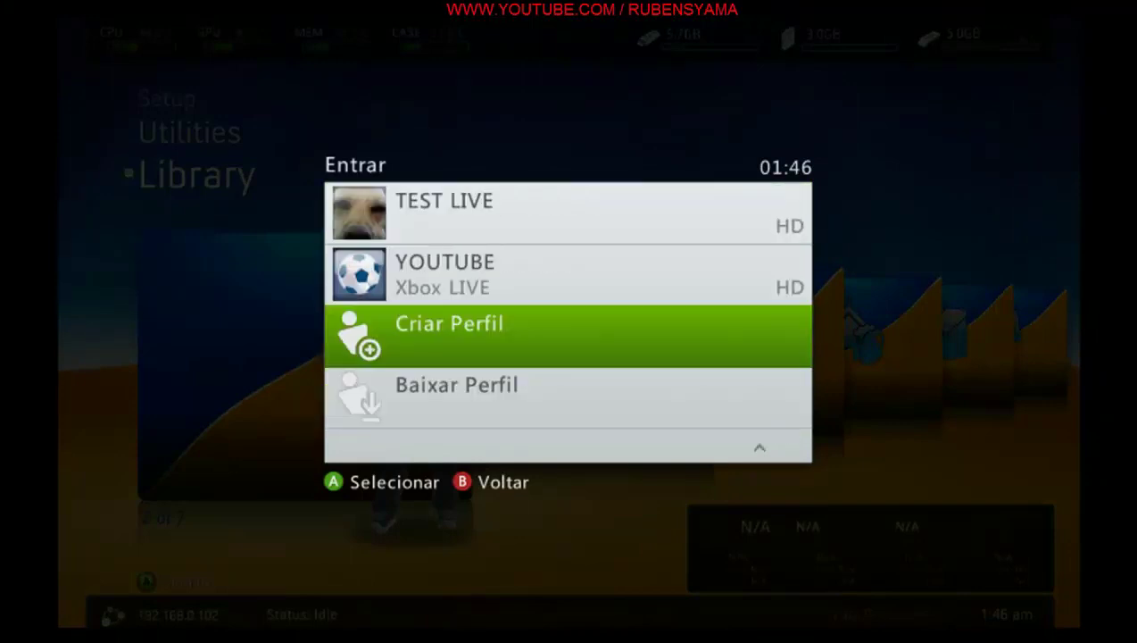
key("Up")
key("Up")
key("Up")
key("Up")
key("Up")
key("Up")
key("Down")
key("Down")
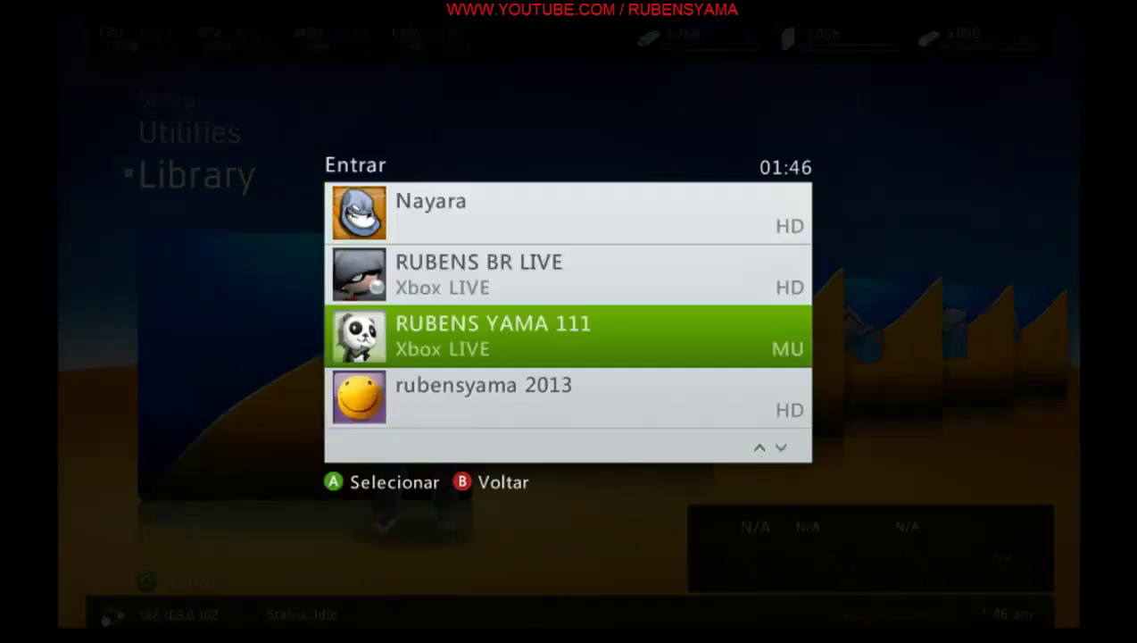
key("Return")
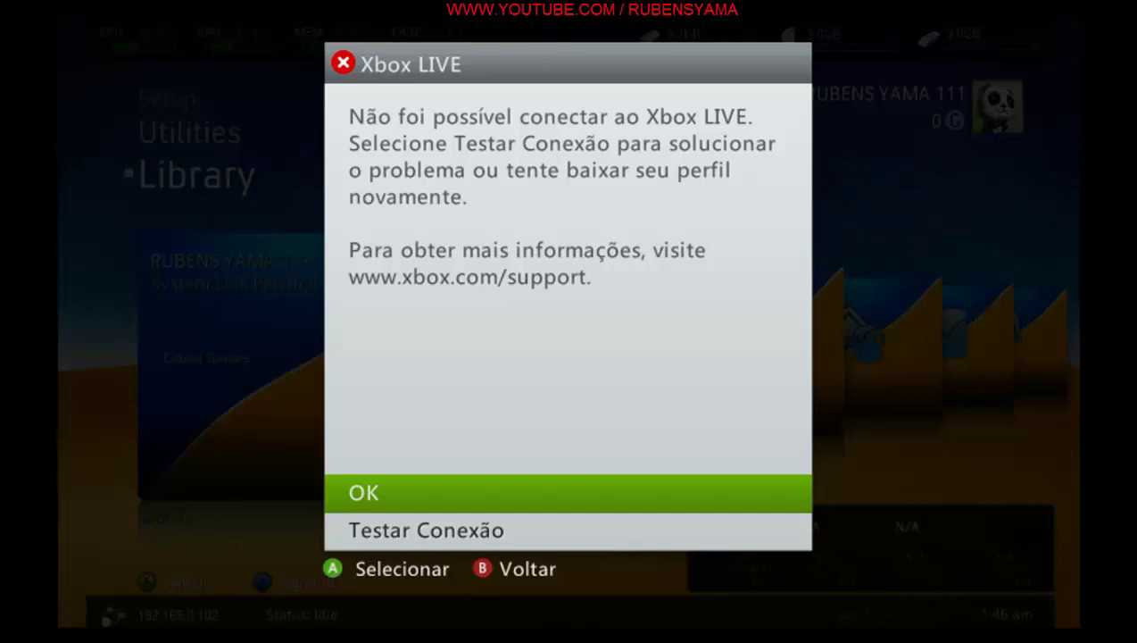
key("Return")
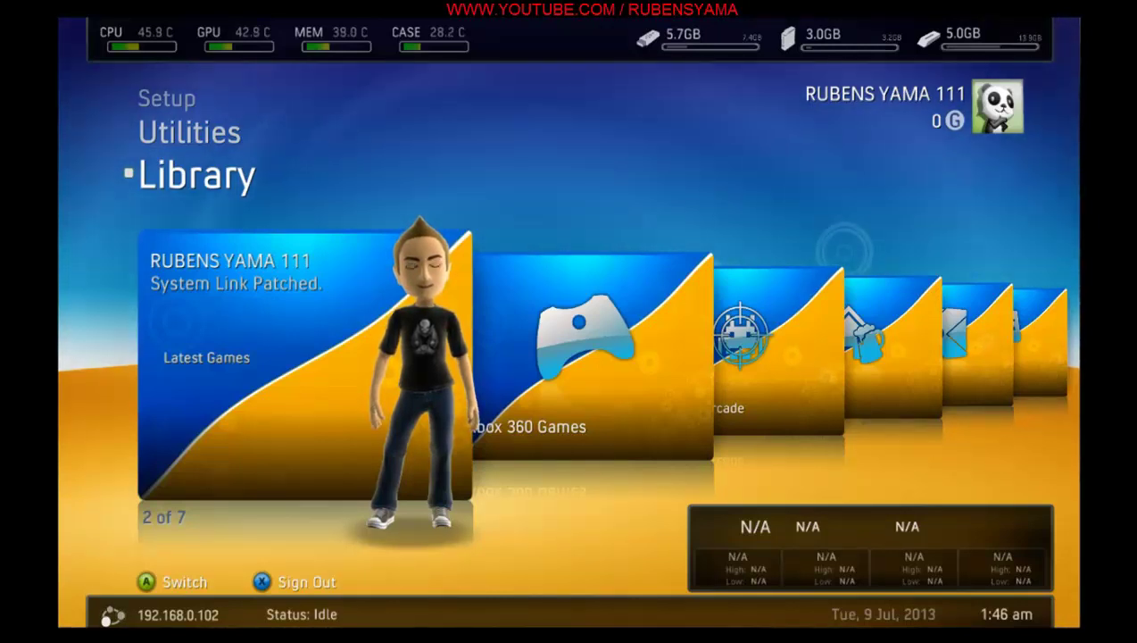
key("Home")
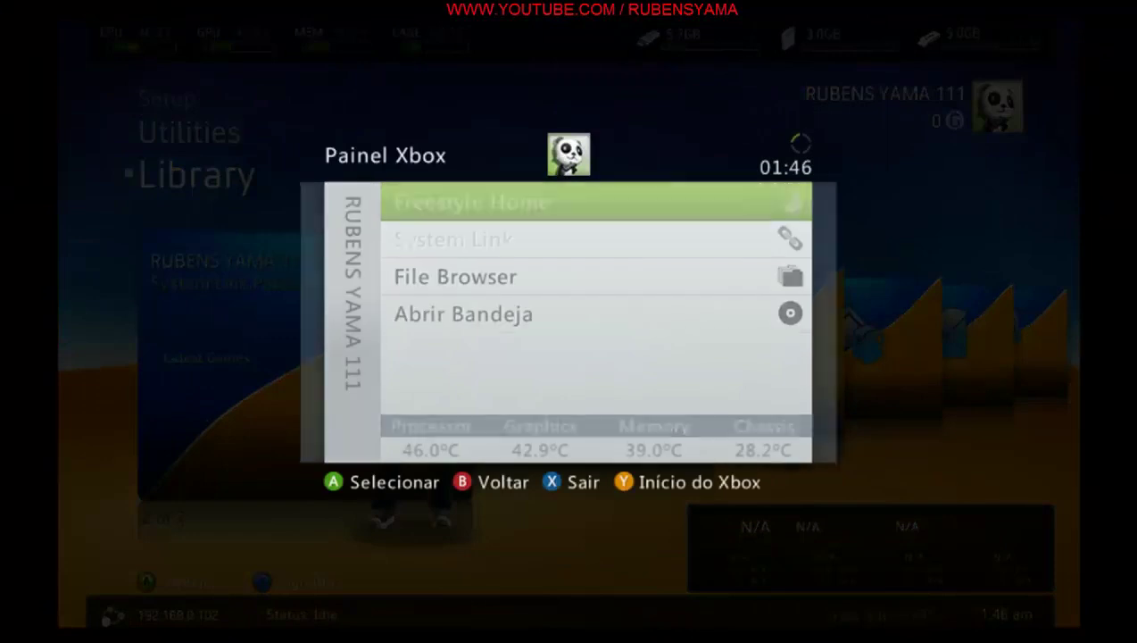
- Go to Configurações do Sistema from the Guide, then back out to the home dashboard
key("Right")
key("Right")
key("Down")
key("Down")
key("Down")
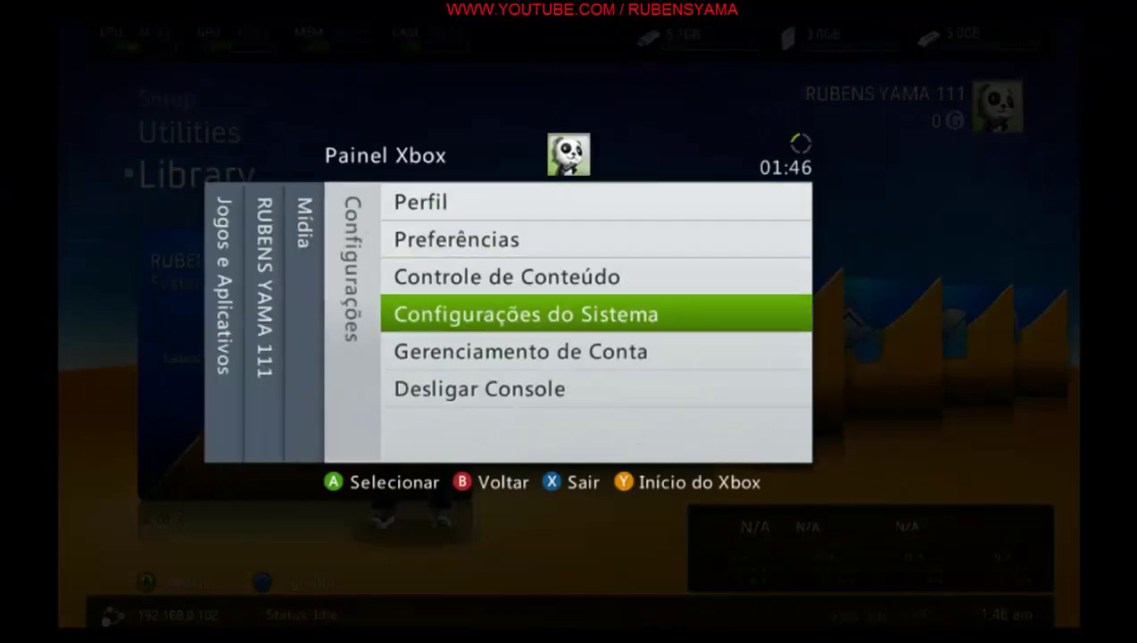
key("Return")
key("Up")
key("Return")
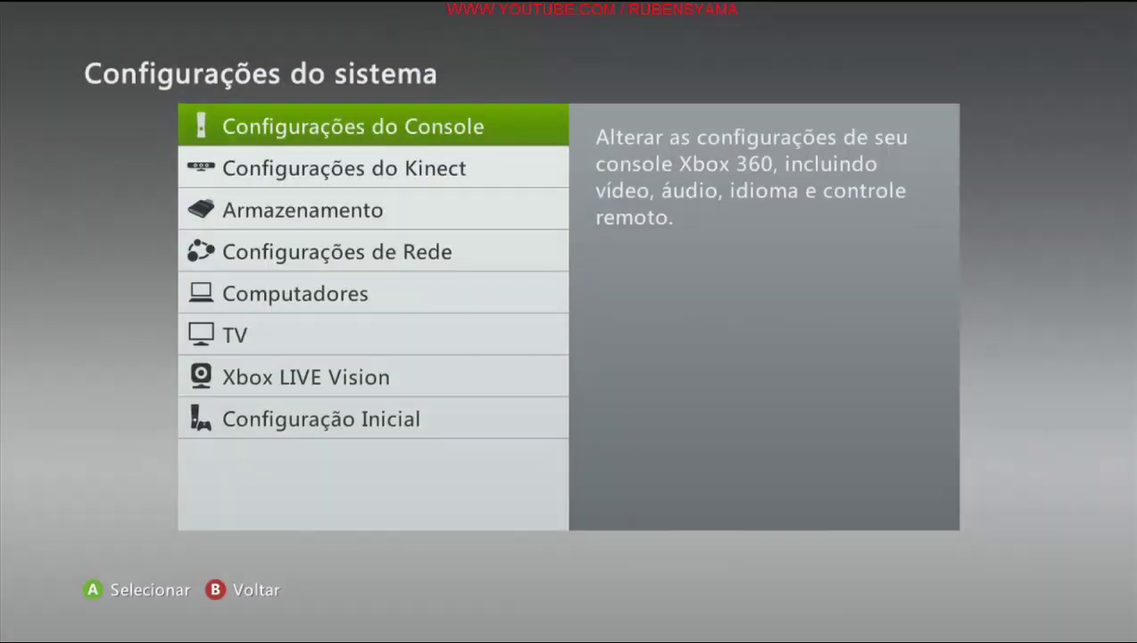
key("Escape")
- From the social section, open the signed-in profile's own page
key("Right")
key("Right")
key("Right")
key("Right")
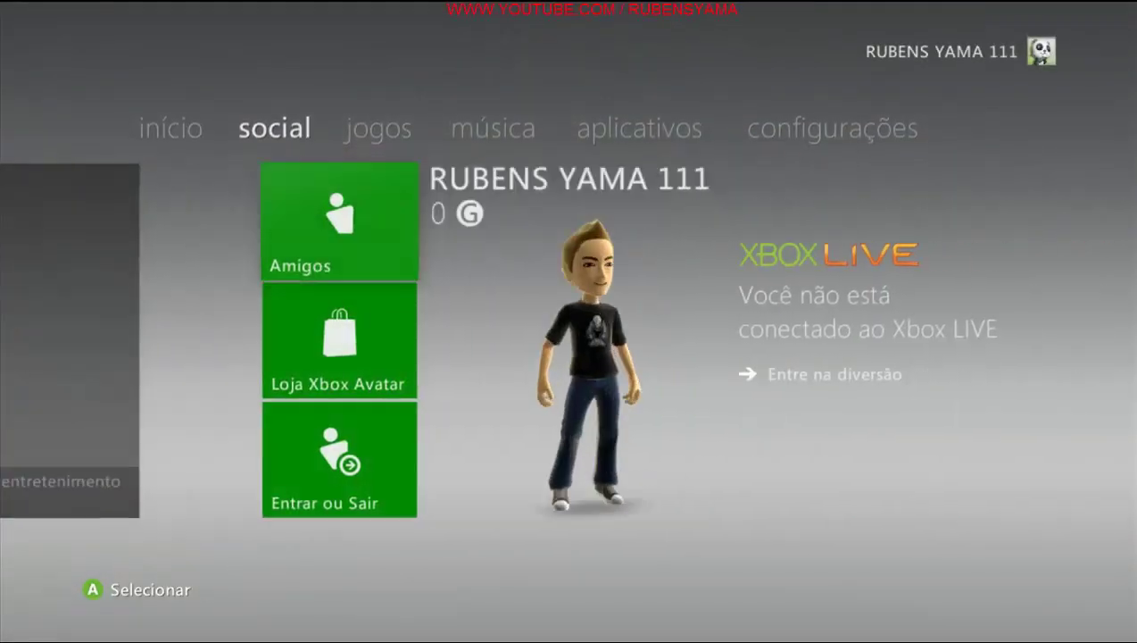
key("Left")
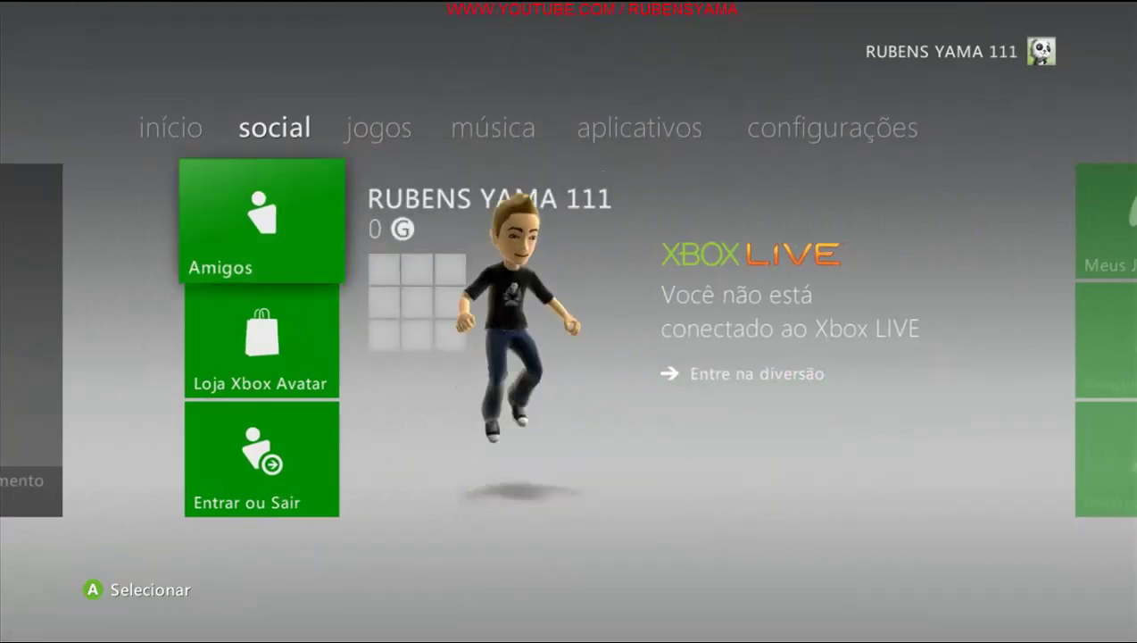
key("Down")
key("Down")
key("Return")
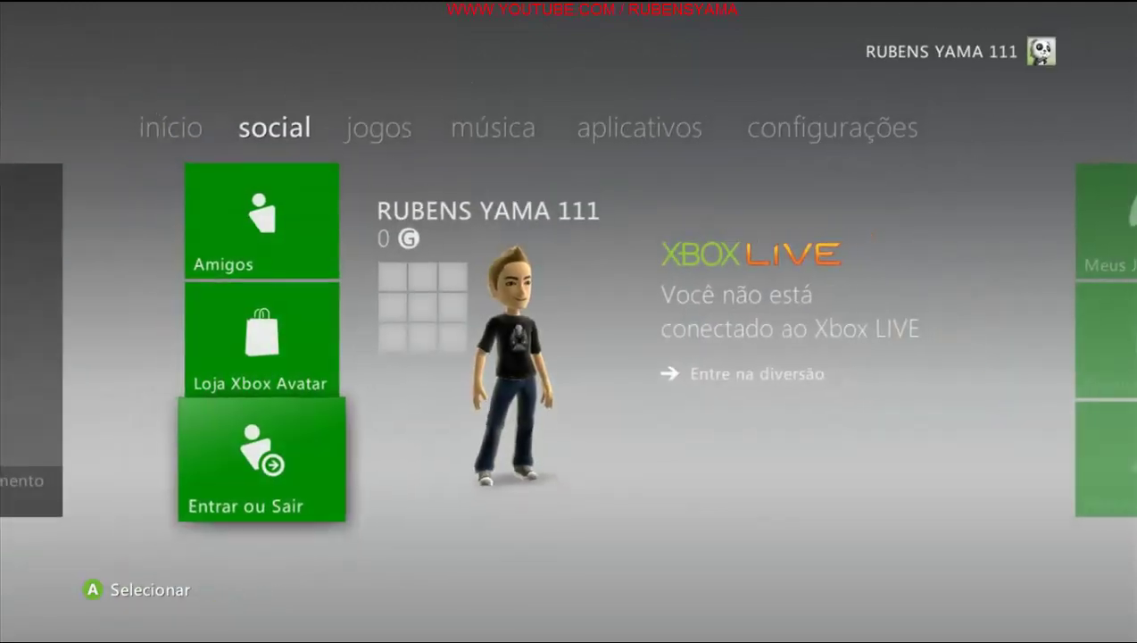
key("Right")
key("Left")
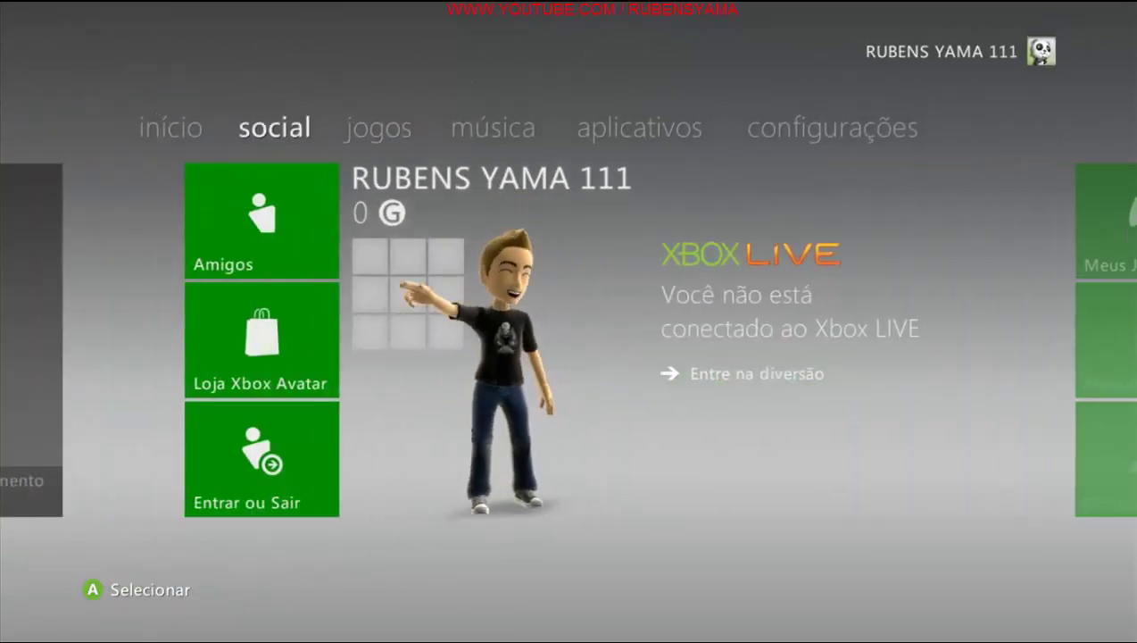
key("Return")
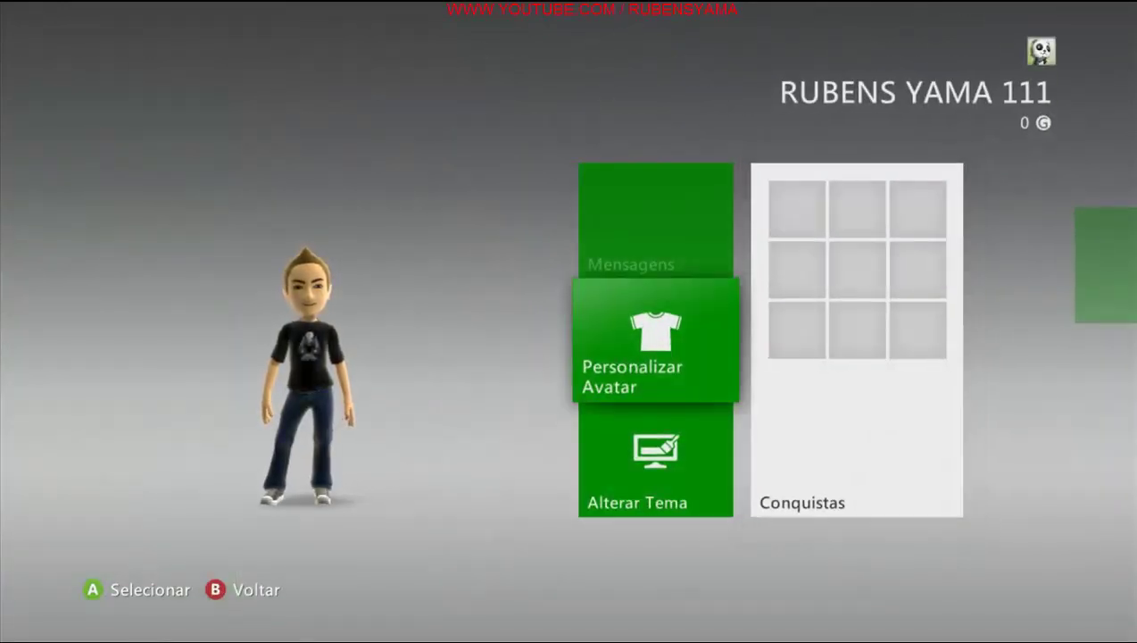
- Dress the avatar in the Gray T-Shirt (MW3 black T-shirt) from page 9 of Para a Parte Superior
key("Return")
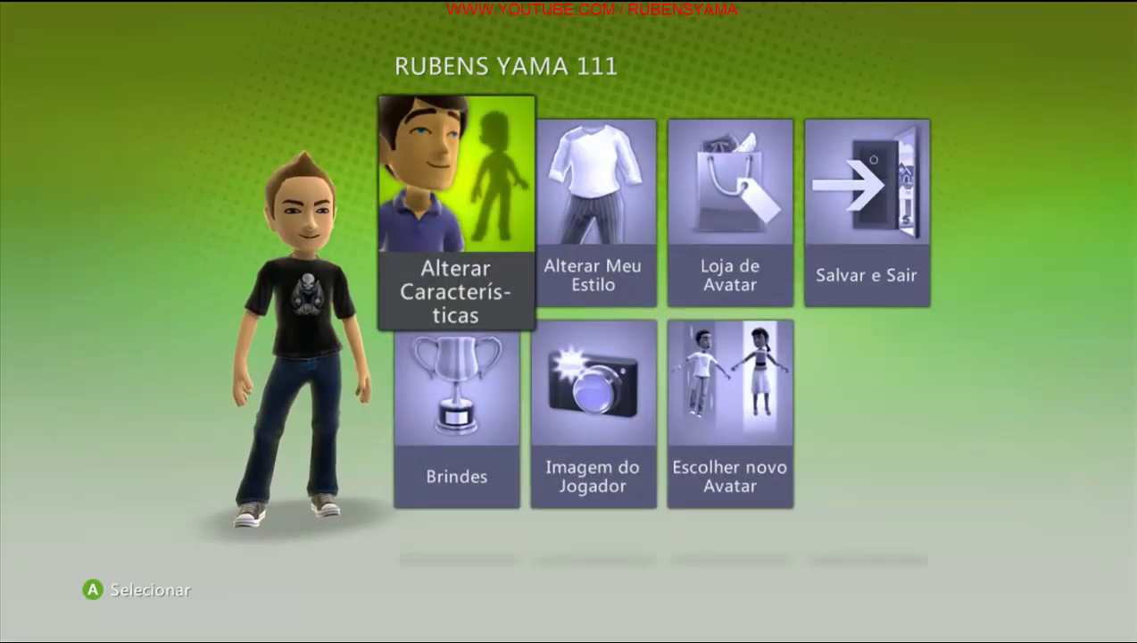
key("Right")
key("Return")
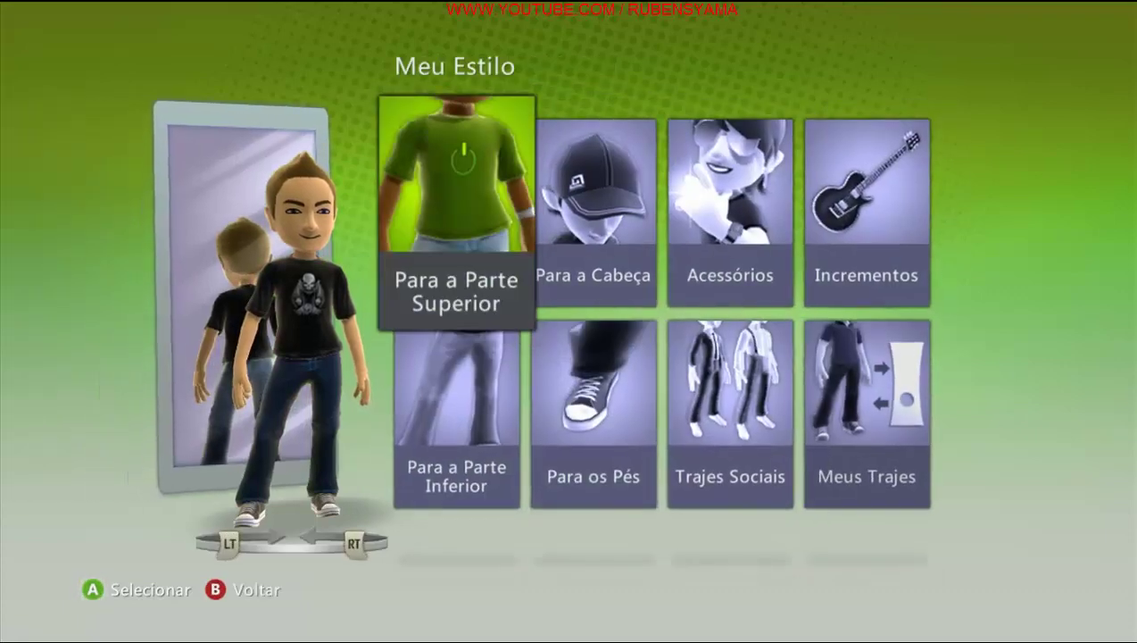
key("Return")
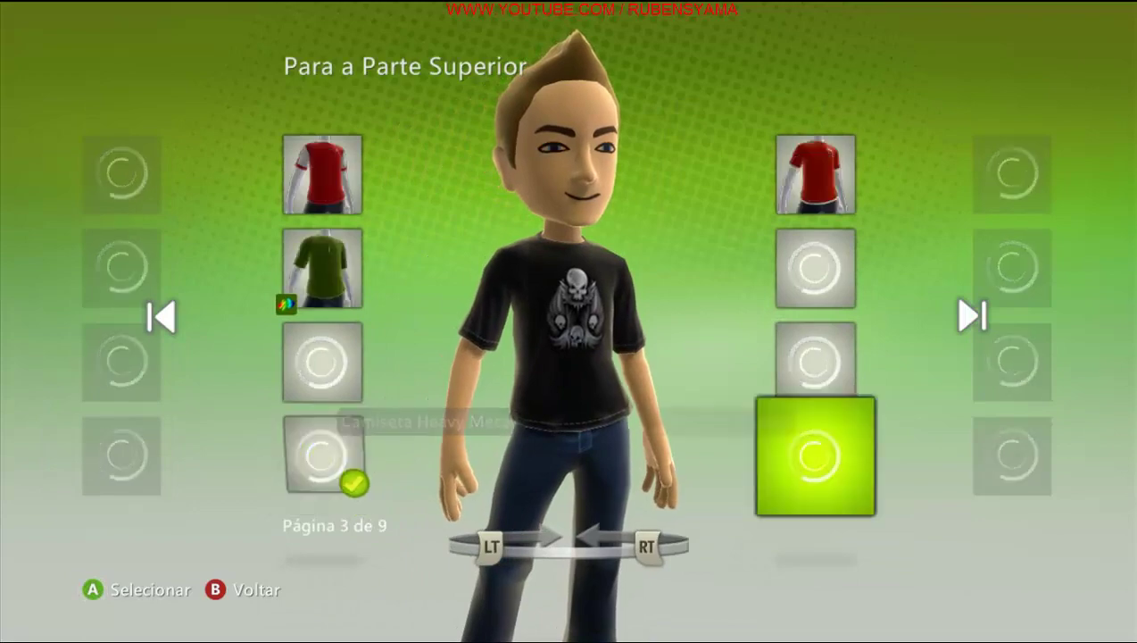
key("Right")
key("Right")
key("Right")
key("Right")
key("Right")
key("Right")
key("Right")
key("Right")
key("Right")
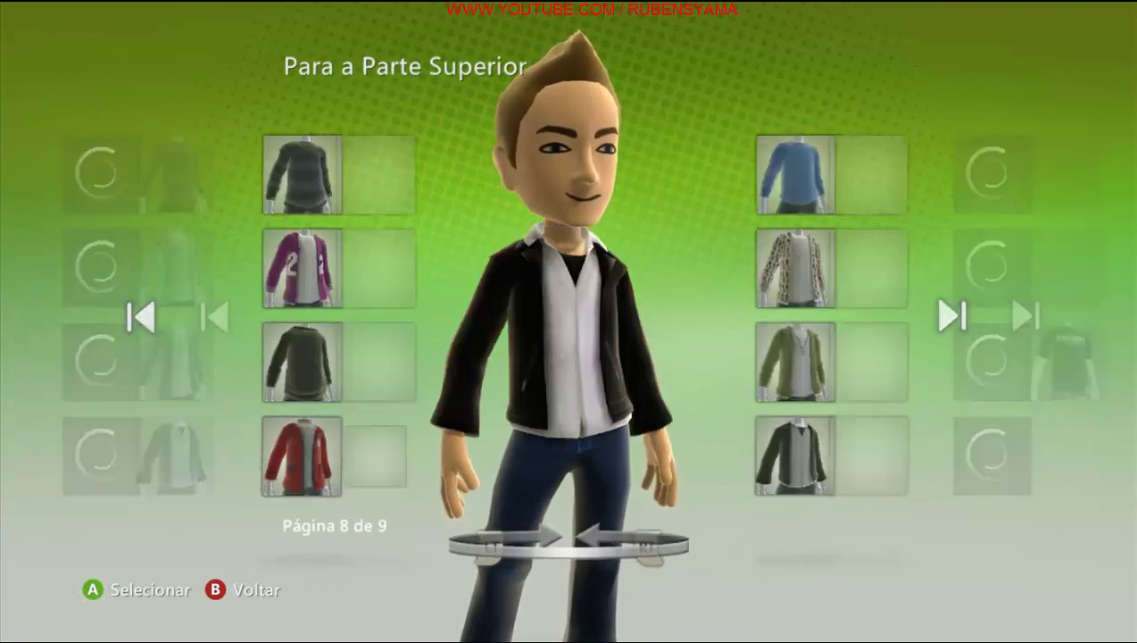
key("Right")
key("Left")
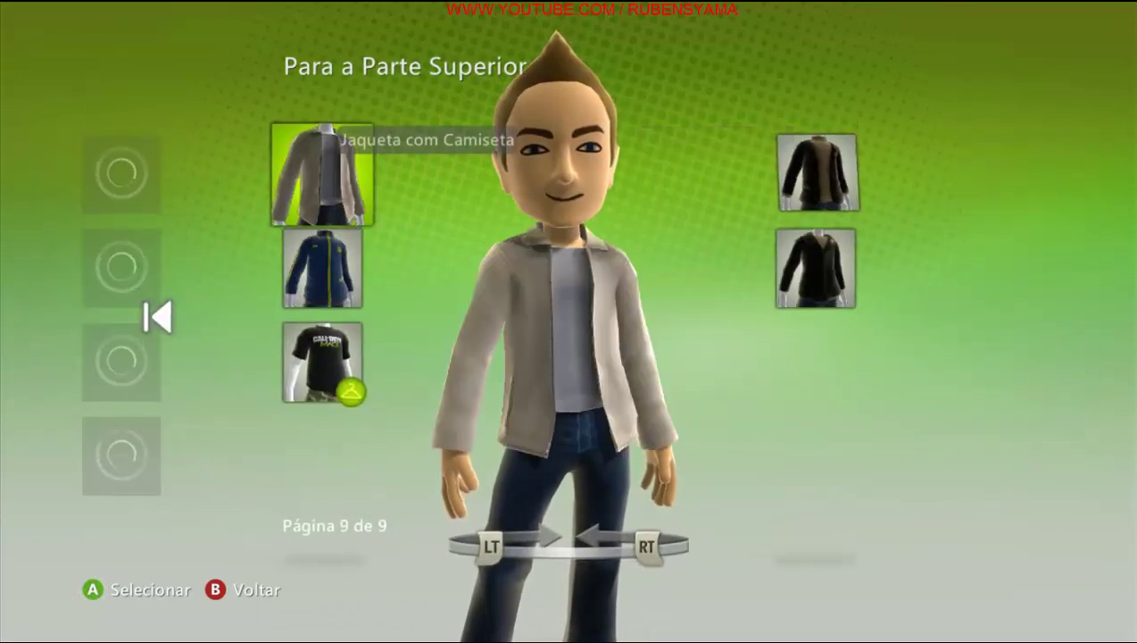
key("Down")
key("Down")
key("Return")
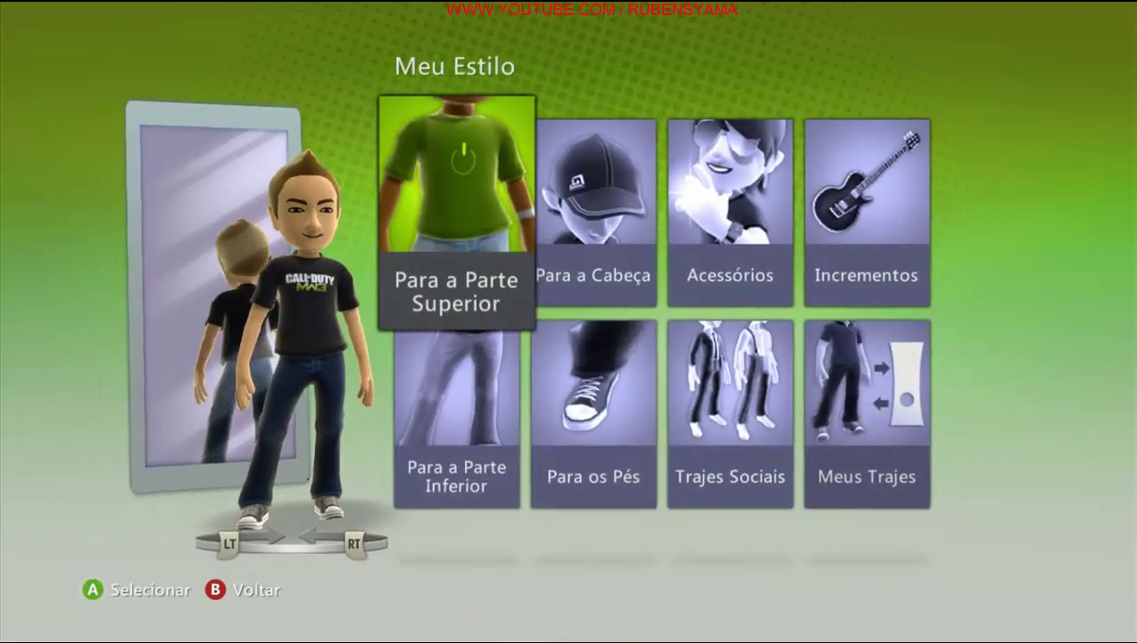
key("Right")
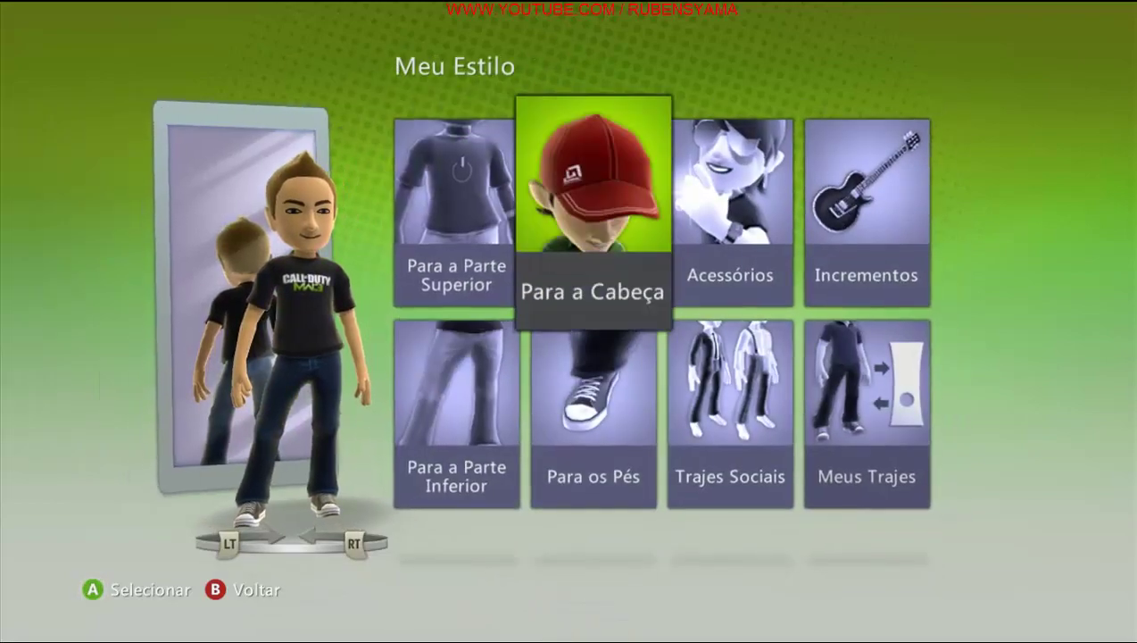
- Put the Call of Duty: MW3 Hat on the avatar from the last page of Para a Cabeça
key("Return")
key("Right")
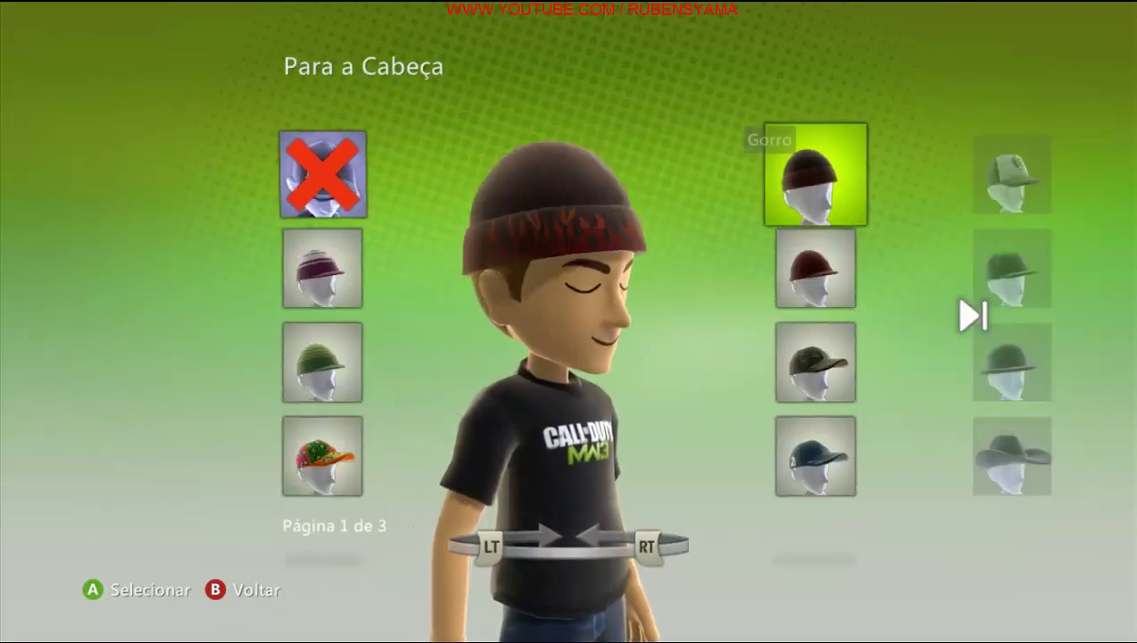
key("Left")
key("Down")
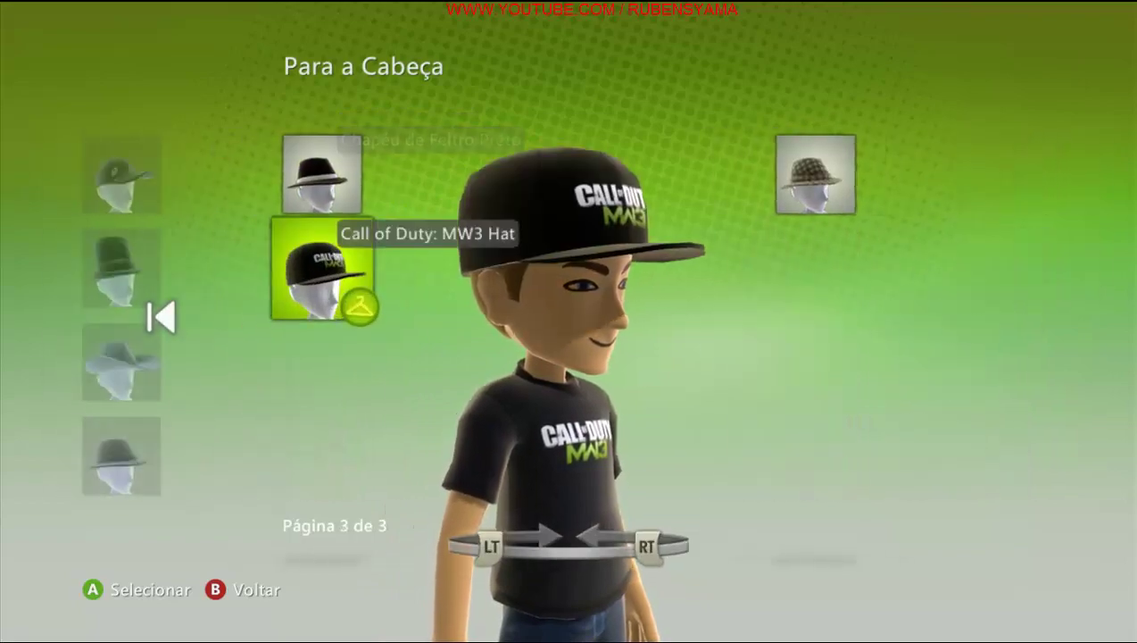
key("Return")
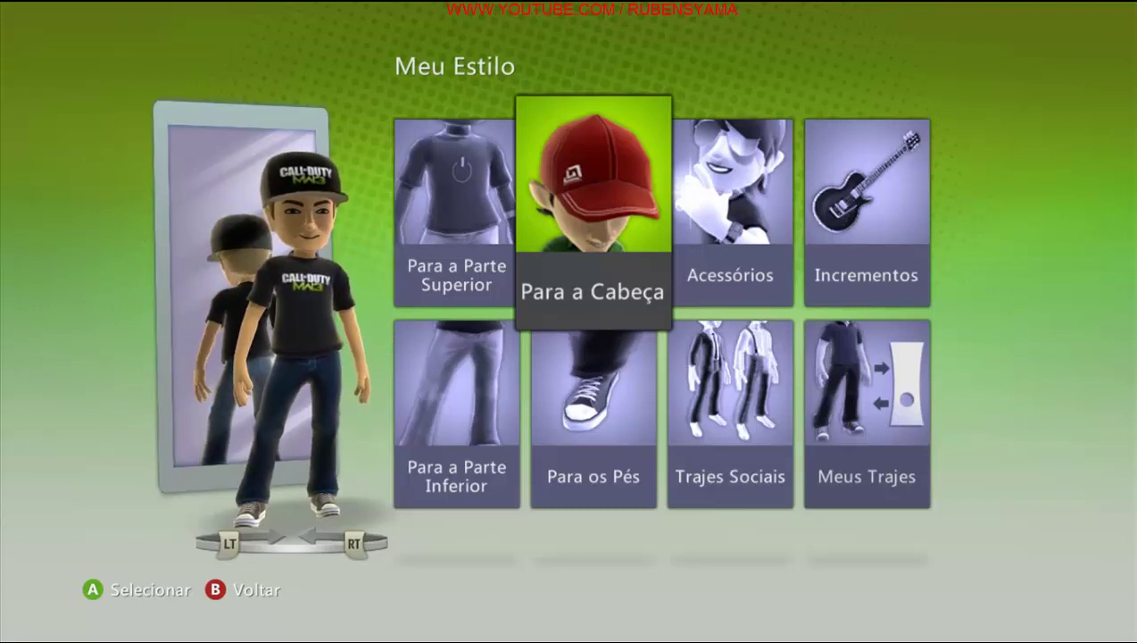
key("Left")
key("Right")
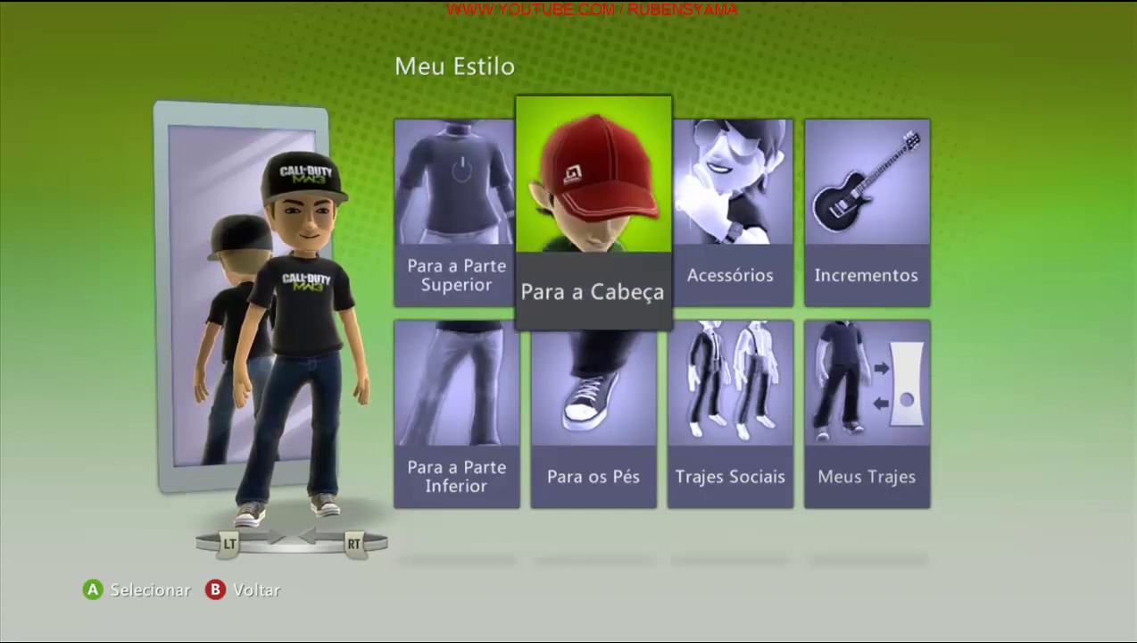
key("Left")
key("Right")
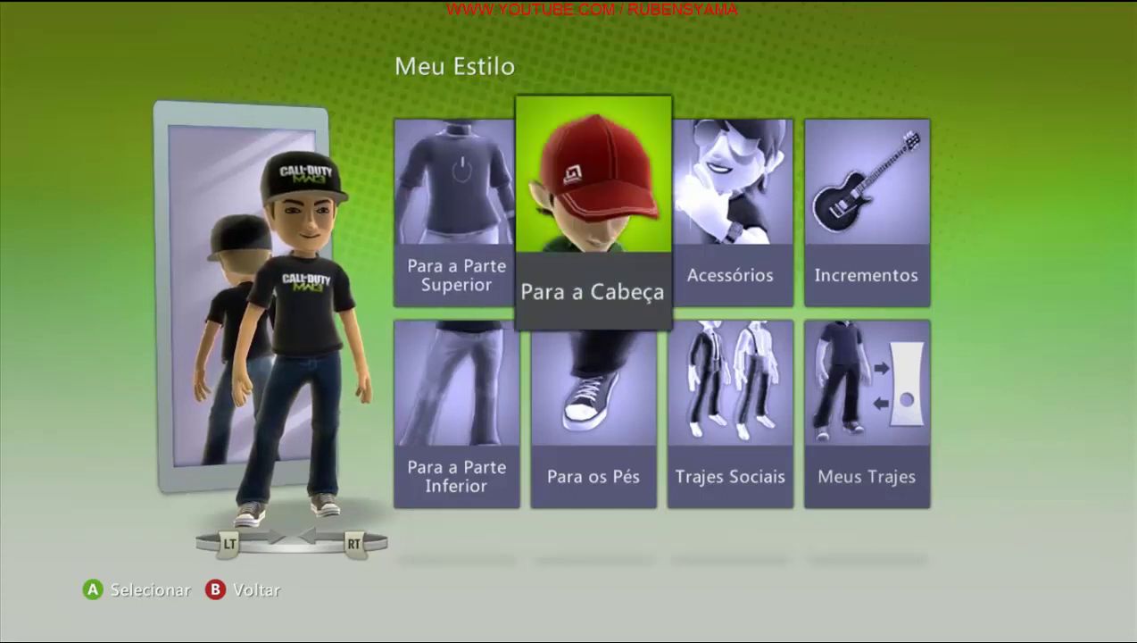
- Browse the tops again and keep the Gray T-Shirt on the avatar
key("Left")
key("Return")
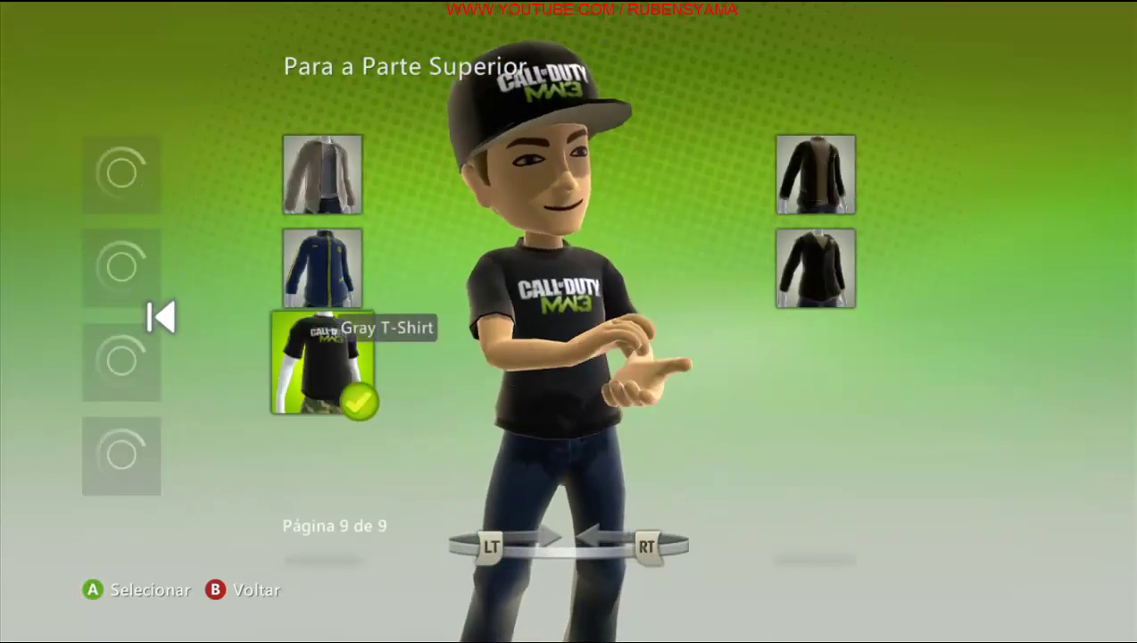
key("Left")
key("Left")
key("Left")
key("Left")
key("Left")
key("Left")
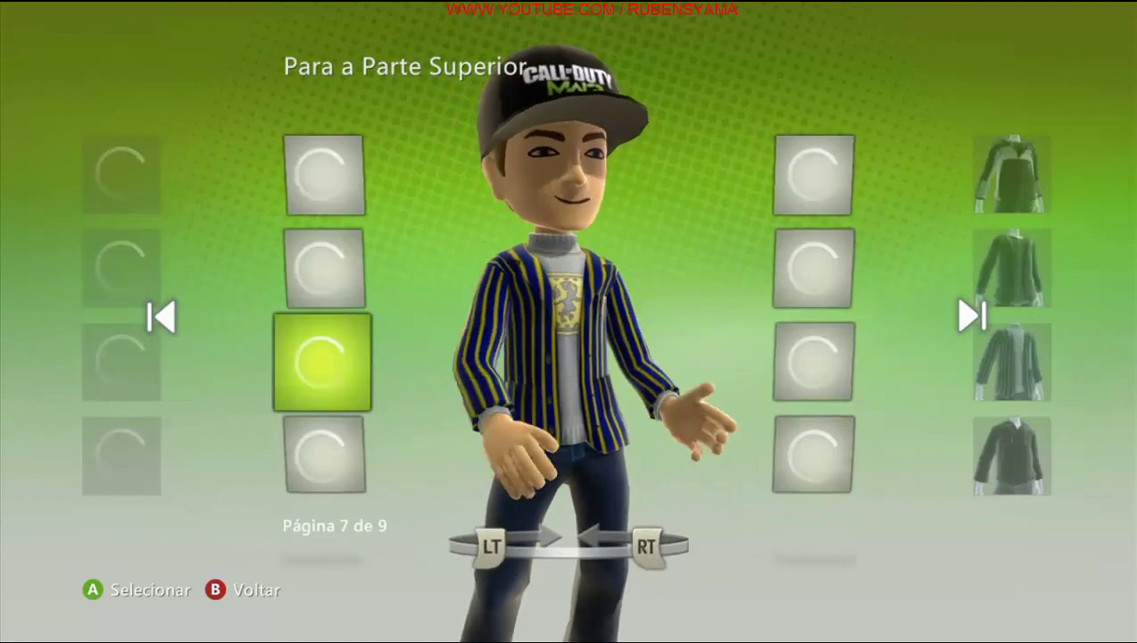
key("Left")
key("Left")
key("Left")
key("Left")
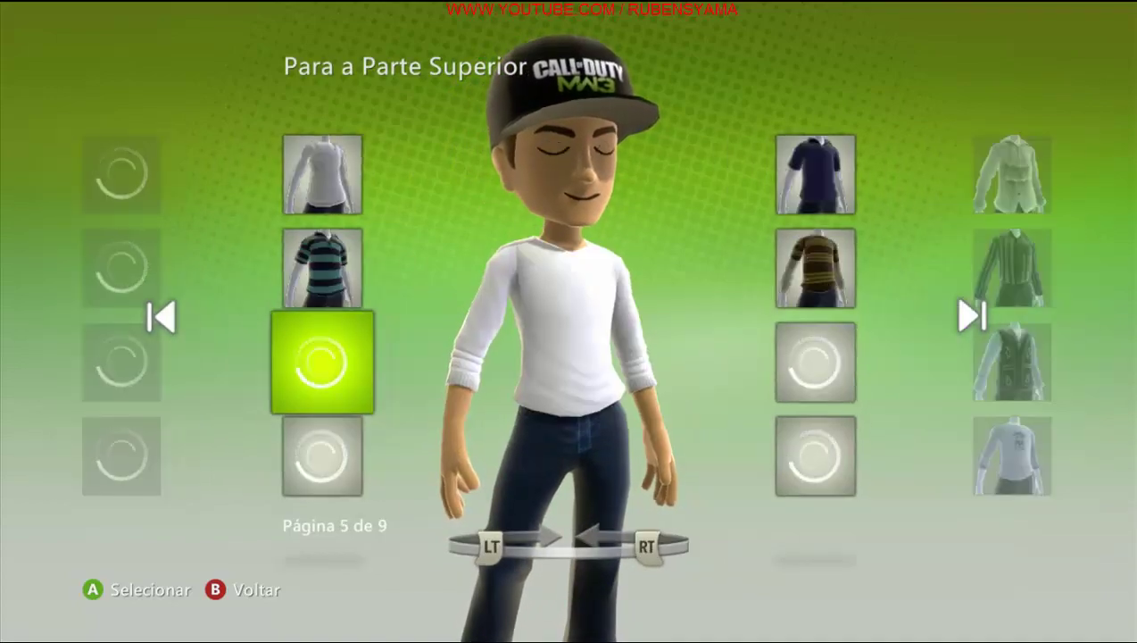
key("Left")
key("Left")
key("Left")
key("Left")
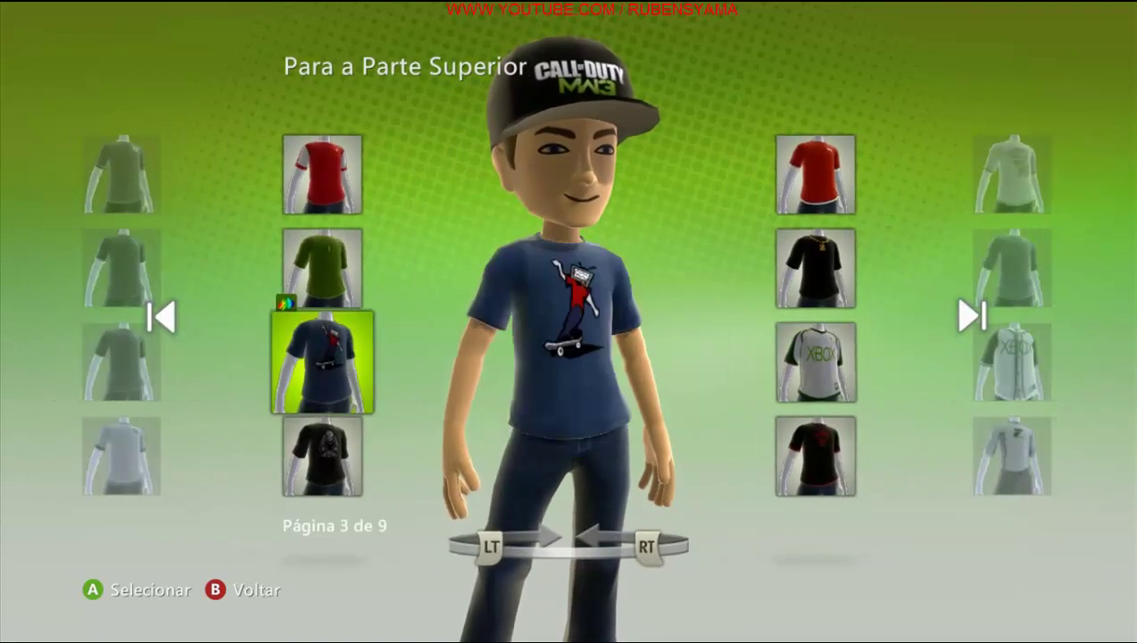
key("Left")
key("Left")
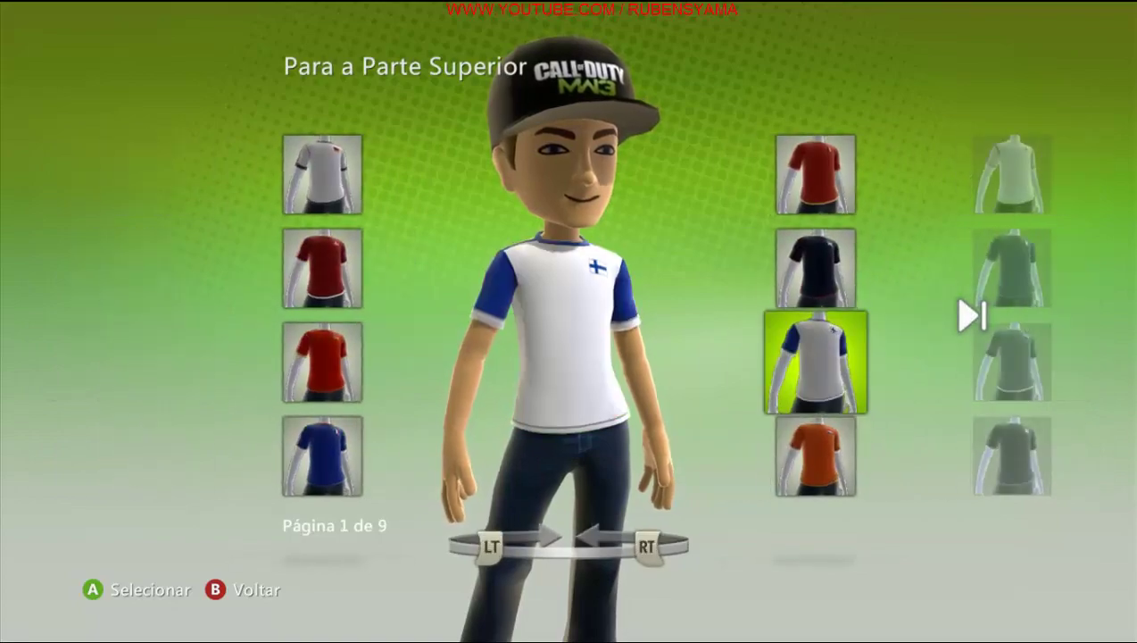
key("Right")
key("Right")
key("Right")
key("Right")
key("Right")
key("Right")
key("Right")
key("Right")
key("Right")
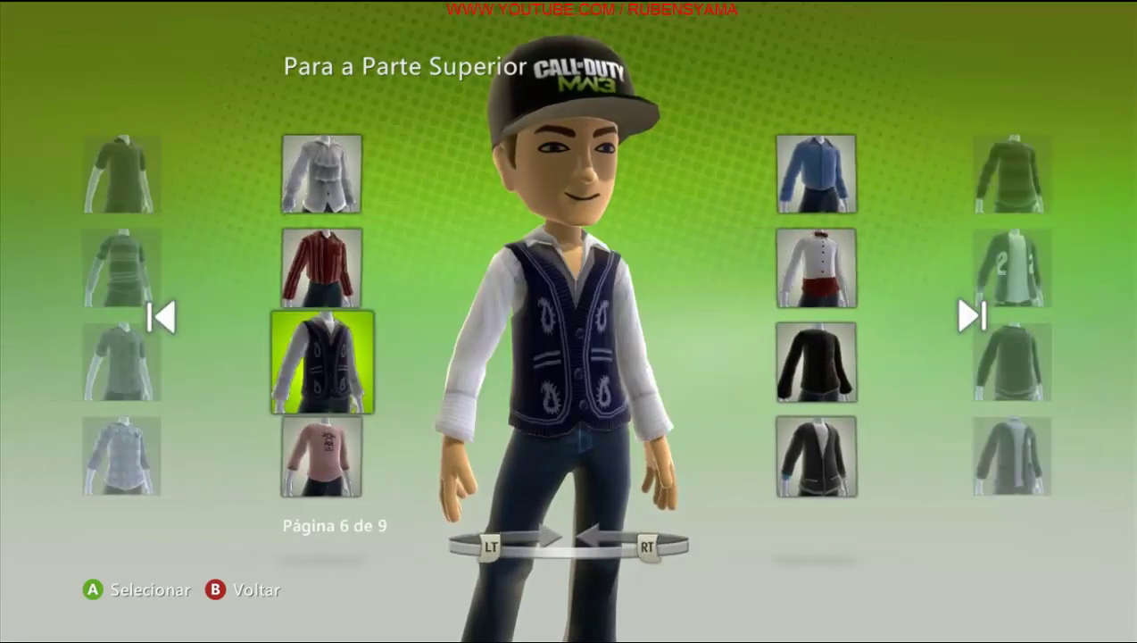
key("Right")
key("Right")
key("Right")
key("Right")
key("Right")
key("Right")
key("Right")
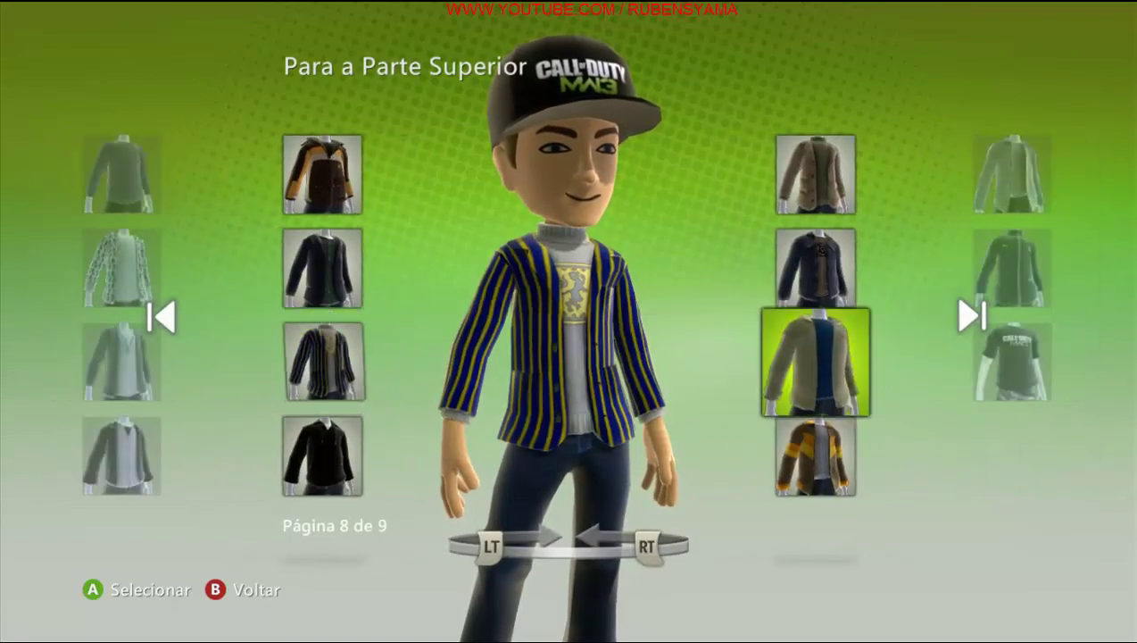
key("Left")
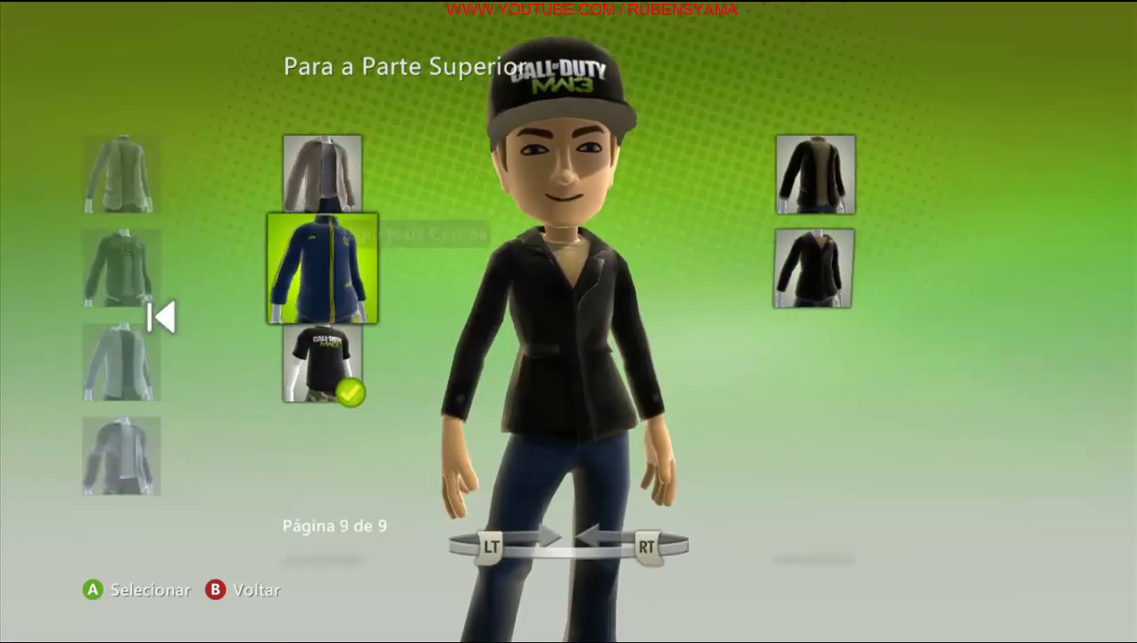
key("Down")
key("Escape")
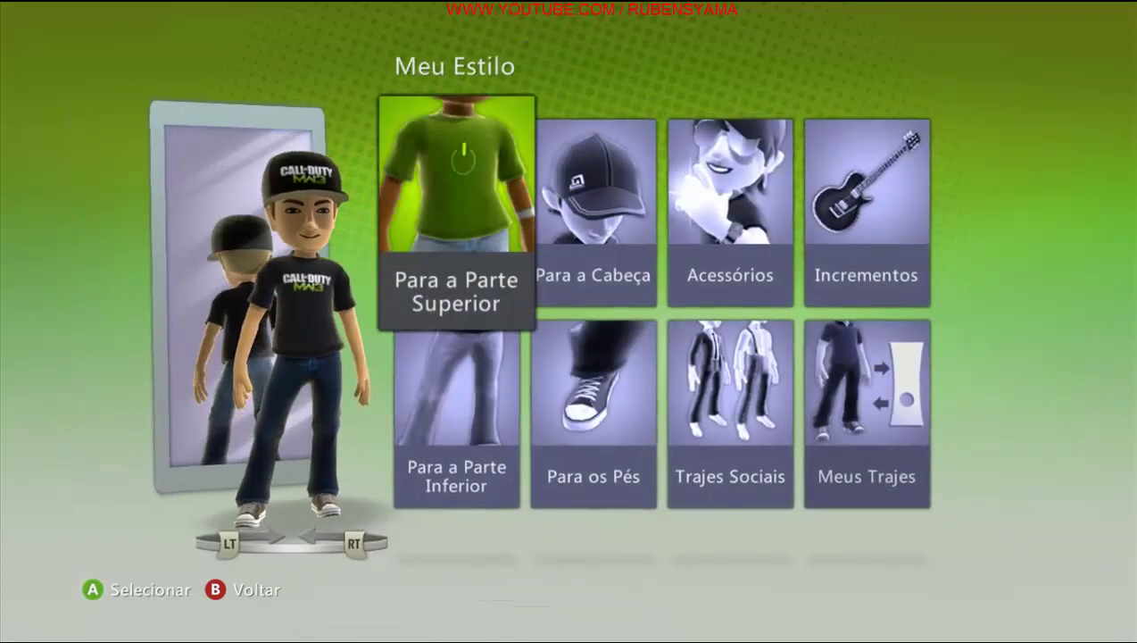
- Leave the clothing categories with the MW3 outfit and open the Loja de Avatar
key("Down")
key("Right")
key("Right")
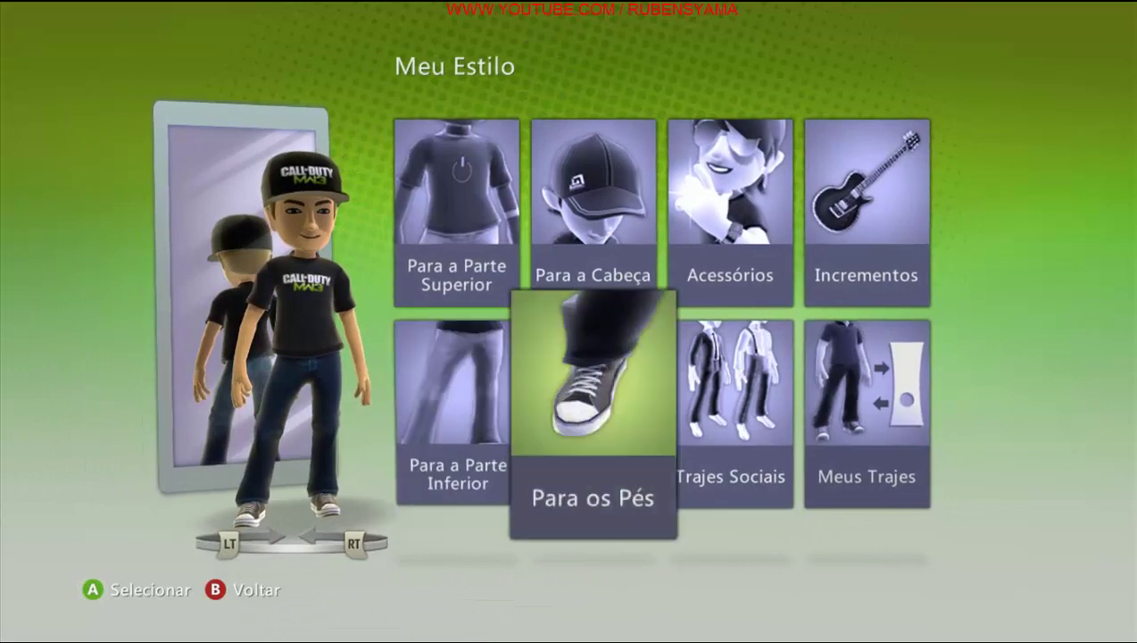
key("Up")
key("Escape")
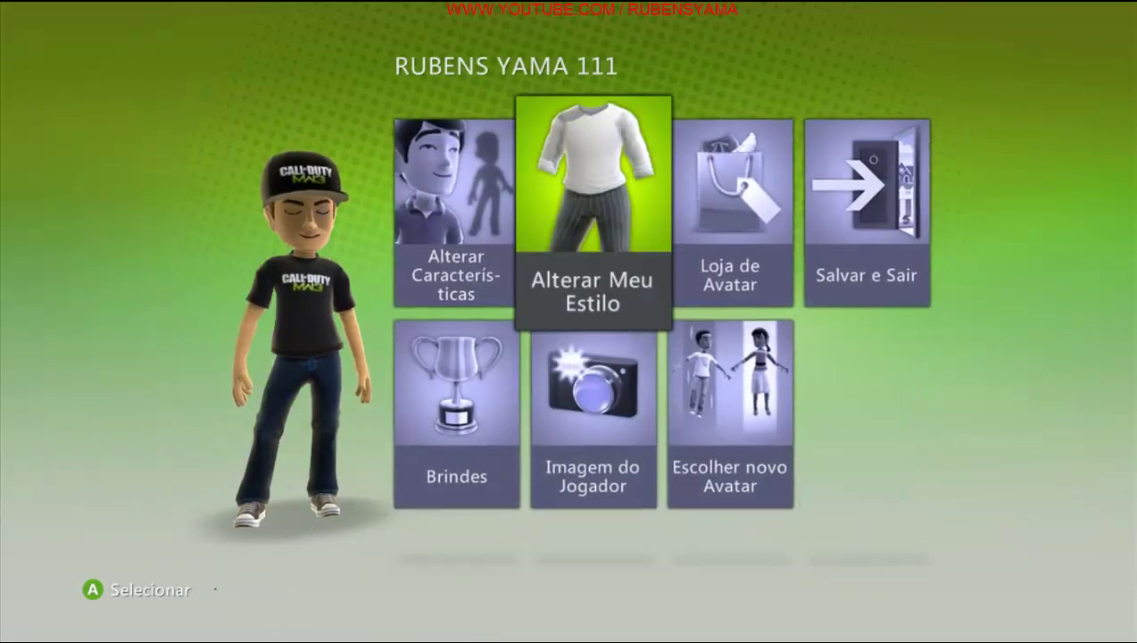
key("Right")
key("Return")
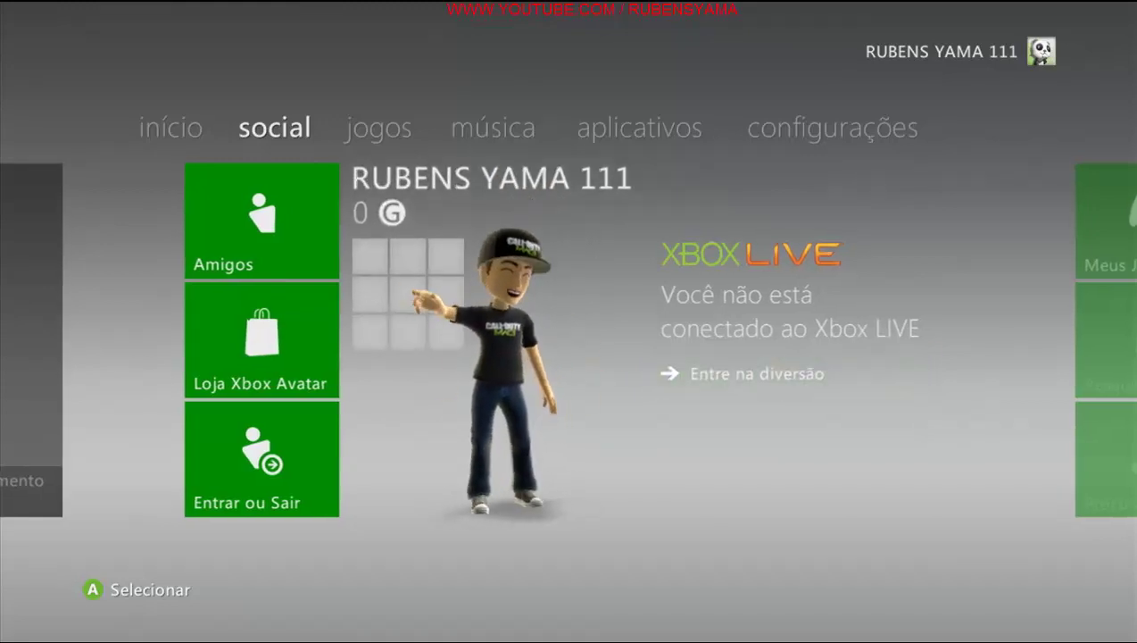
key("Home")
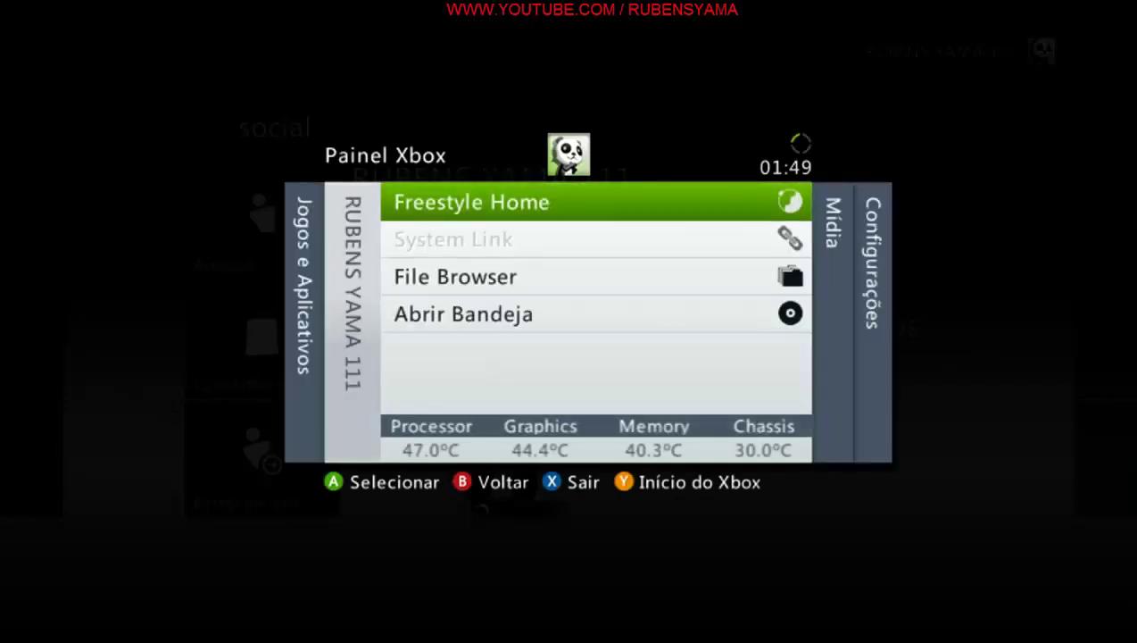
key("Return")
key("Return")
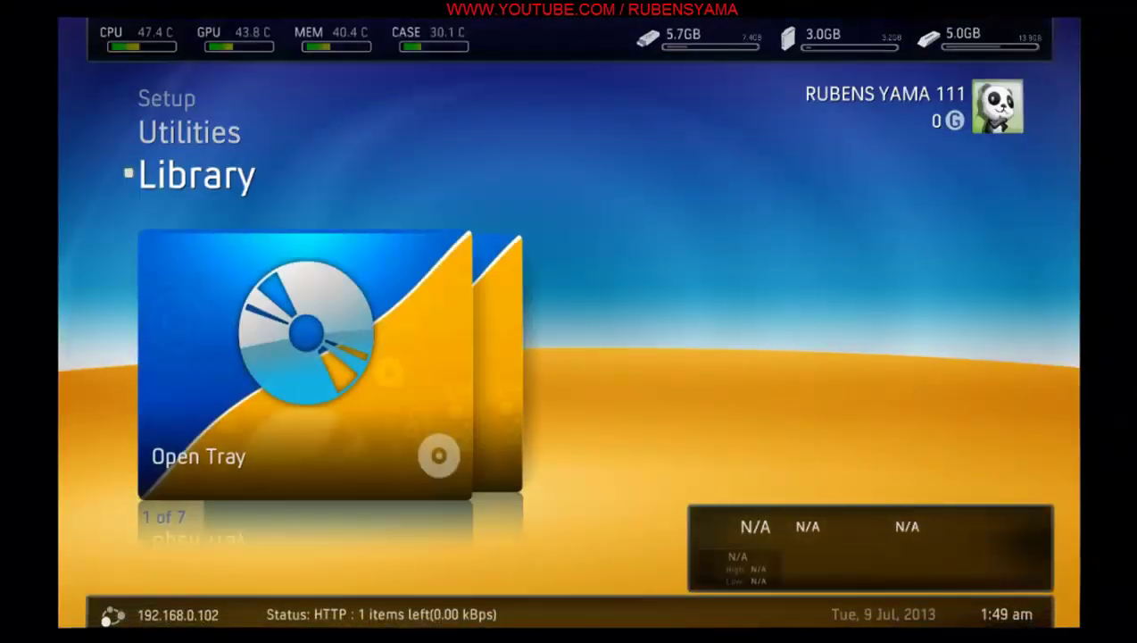
key("Right")
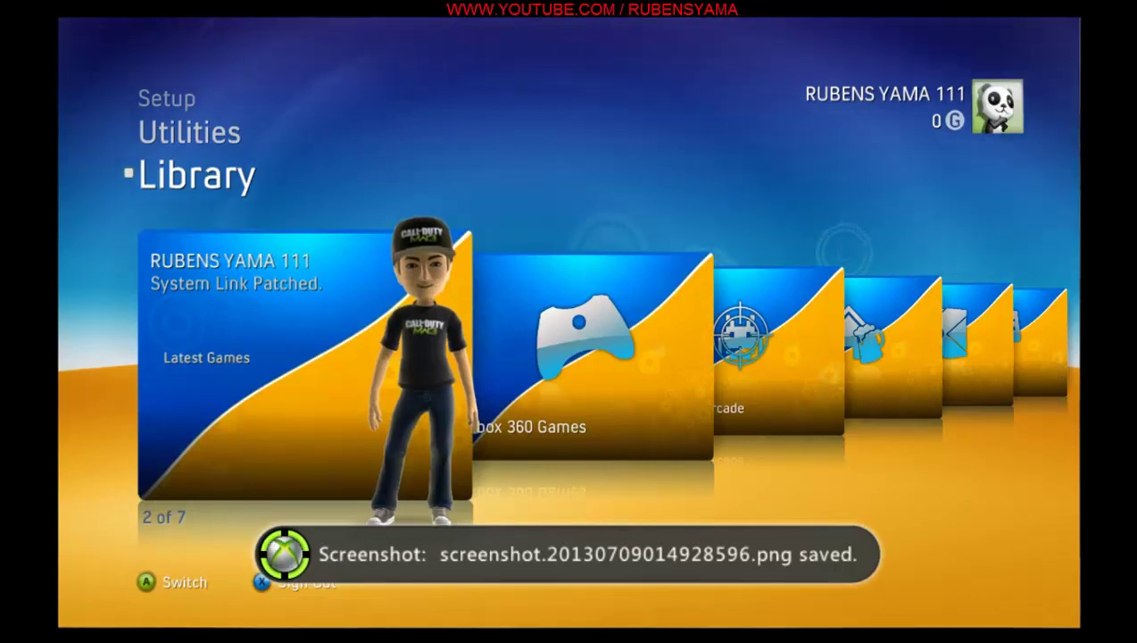
key("Right")
key("Left")
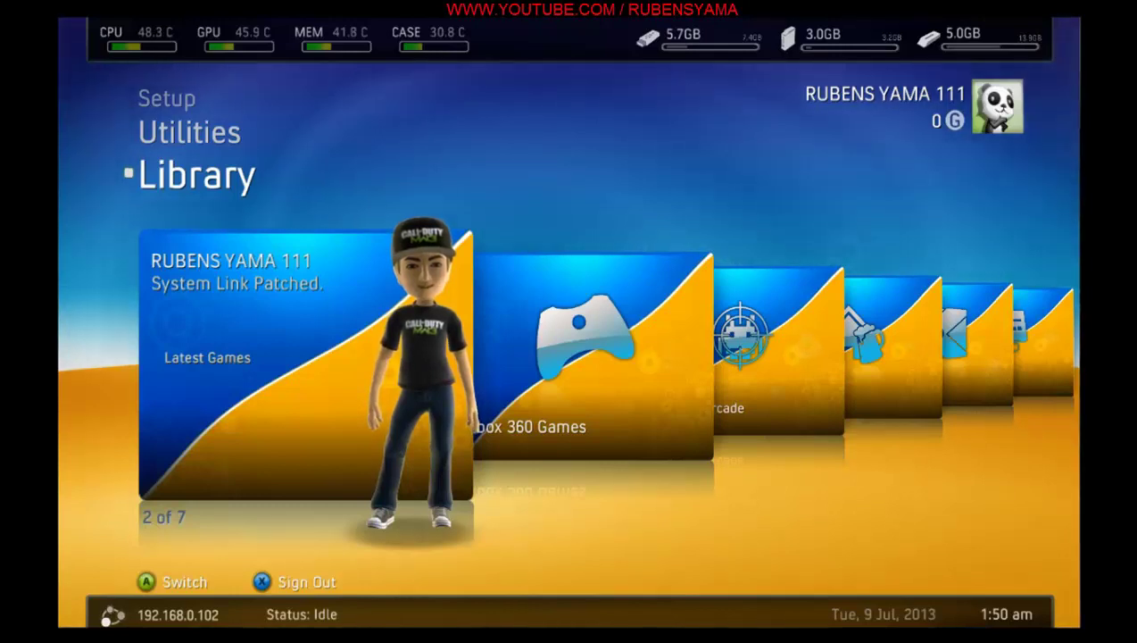
- From the Guide, open Configurações do Sistema and confirm Sim to leave the session
key("Home")
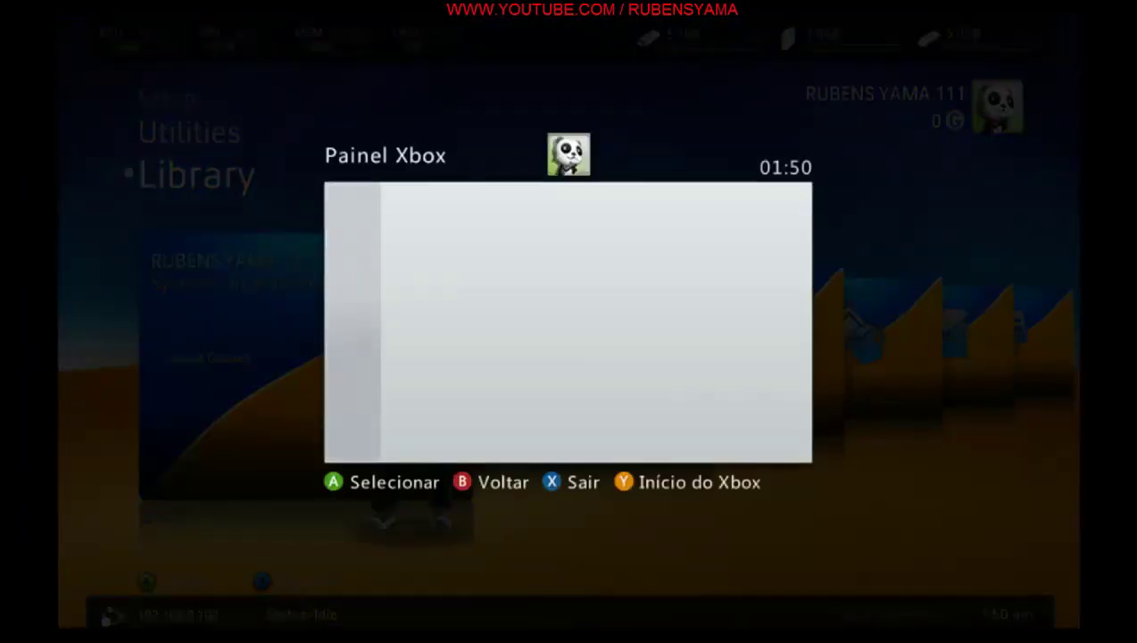
key("Right")
key("Right")
key("Down")
key("Down")
key("Down")
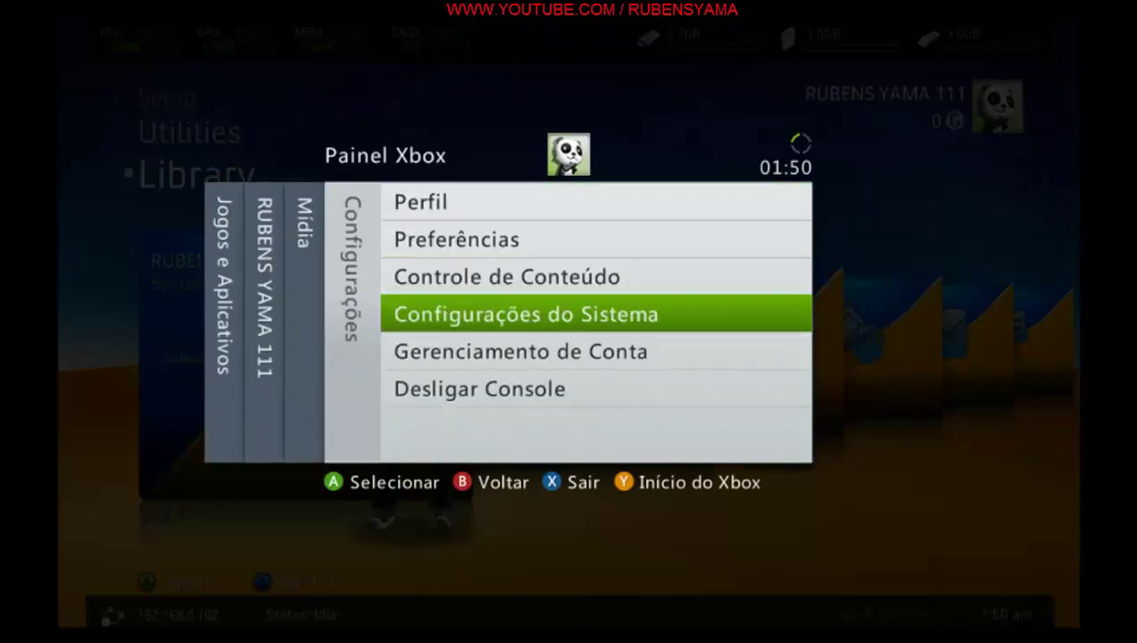
key("Down")
key("Up")
key("Return")
key("Up")
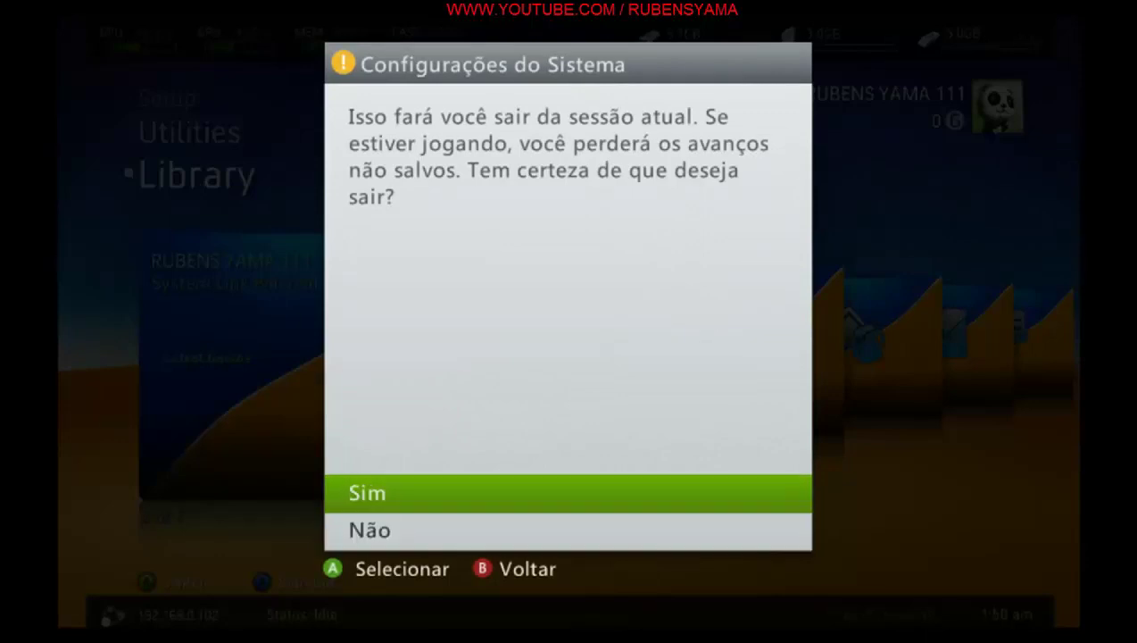
key("Return")
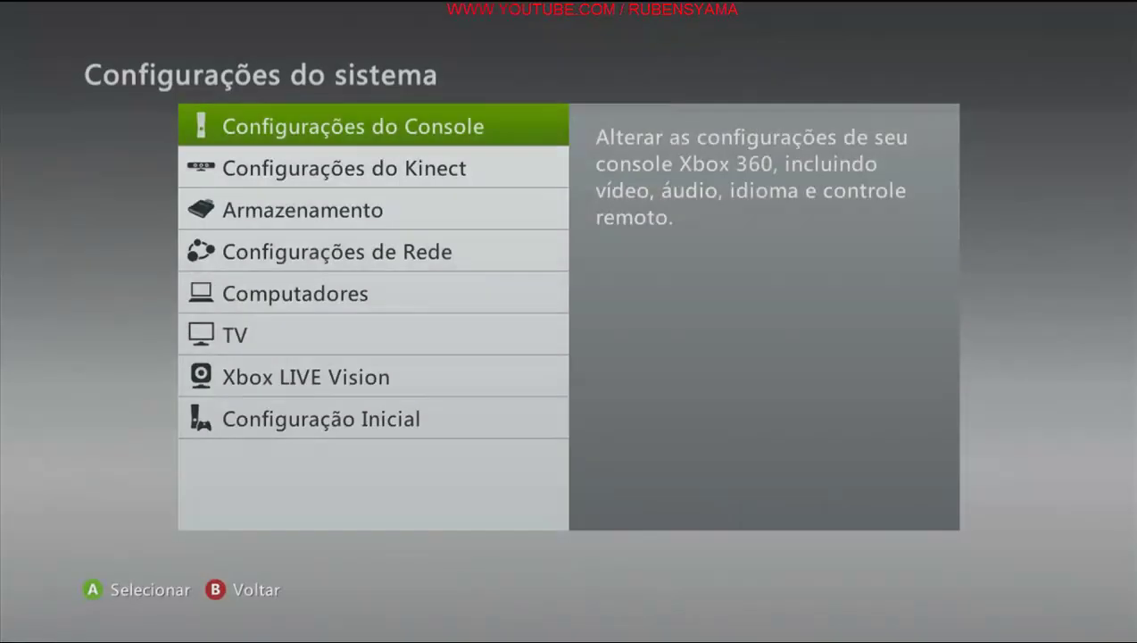
- Open Armazenamento and view the 1023 MB Unidade de Memória's contents
key("Down")
key("Down")
key("Return")
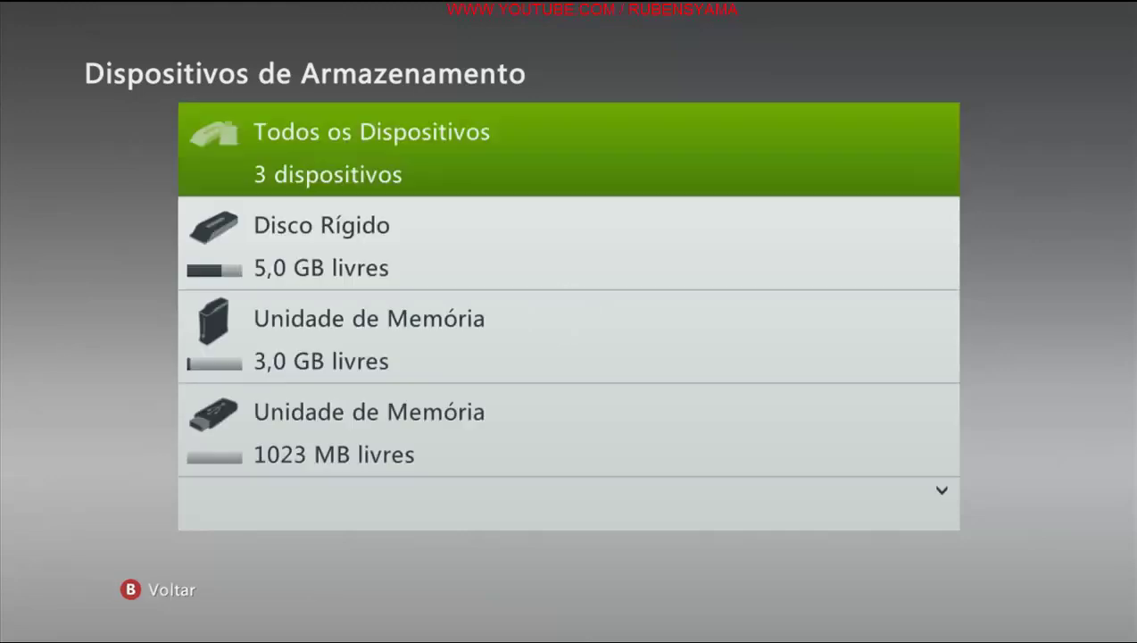
key("Down")
key("Down")
key("Down")
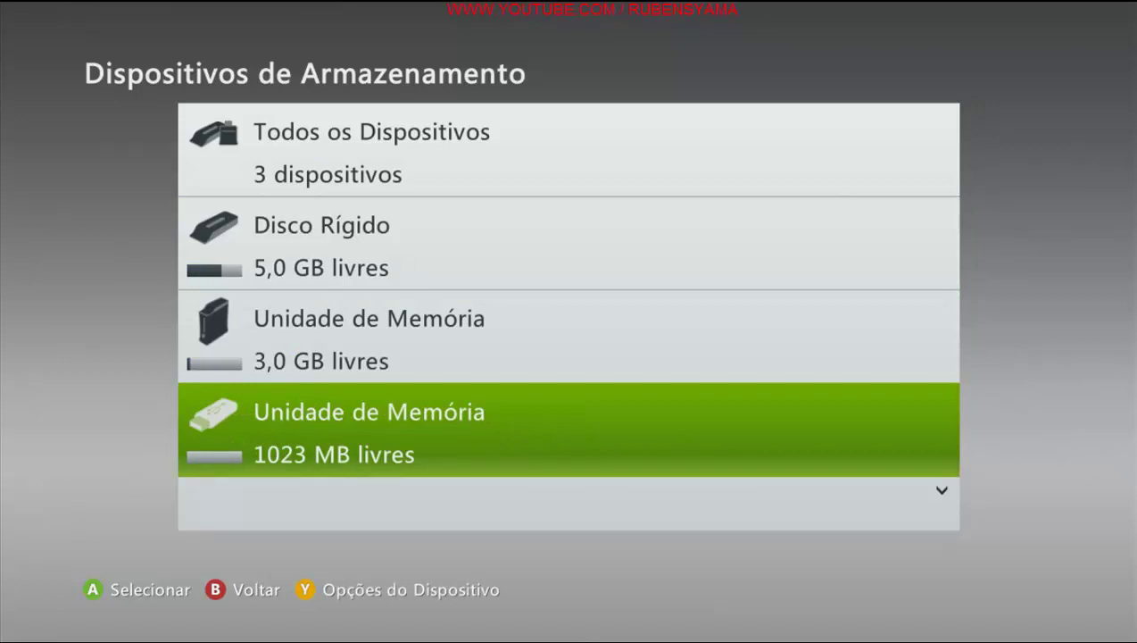
key("Return")
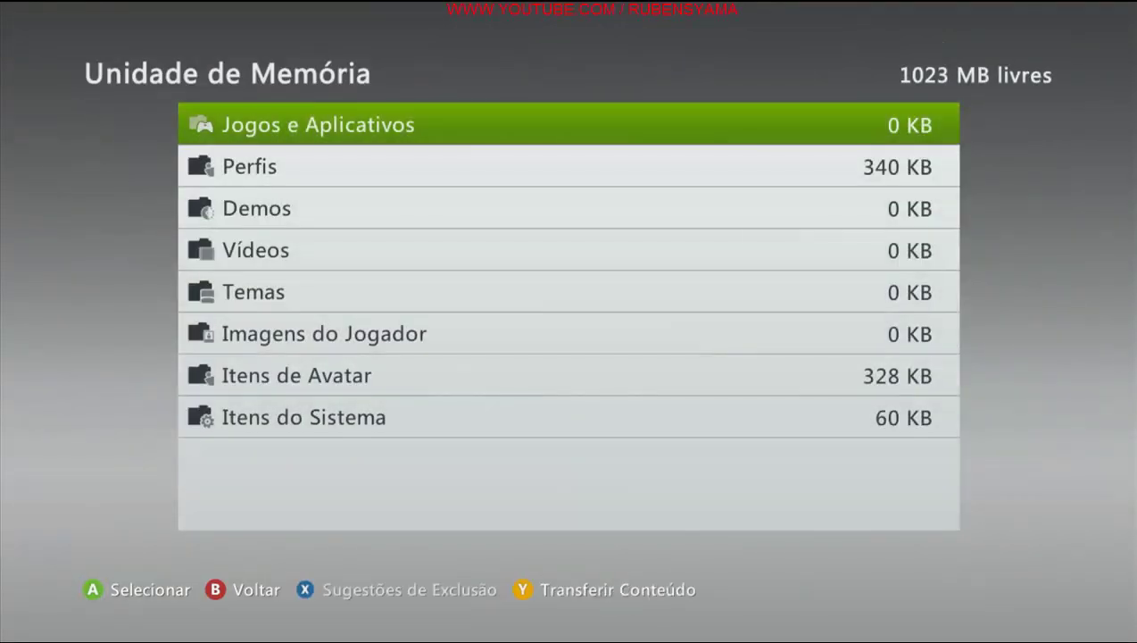
- Move the profile from the USB unit's Perfis to the 3.0 GB Unidade de Memória, agreeing to sign out
key("Down")
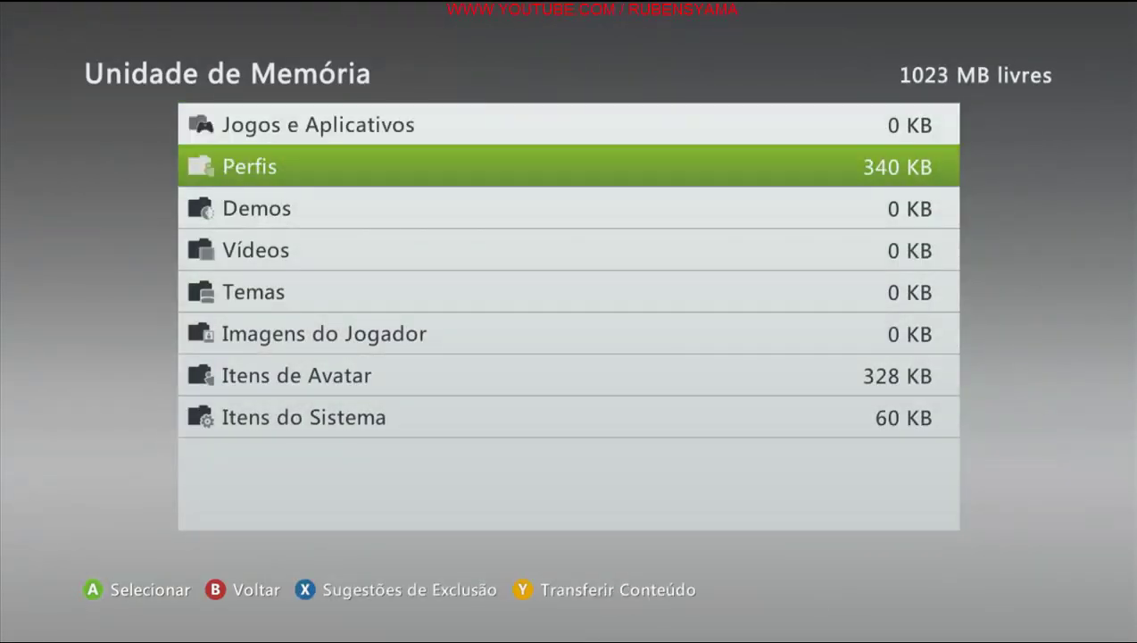
key("Return")
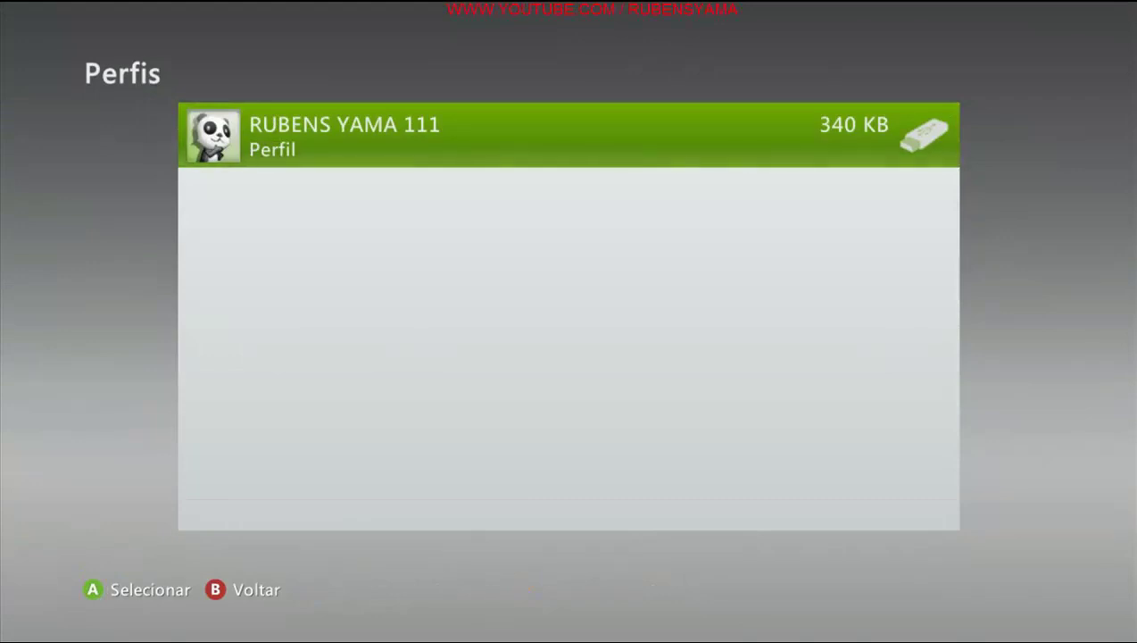
key("Return")
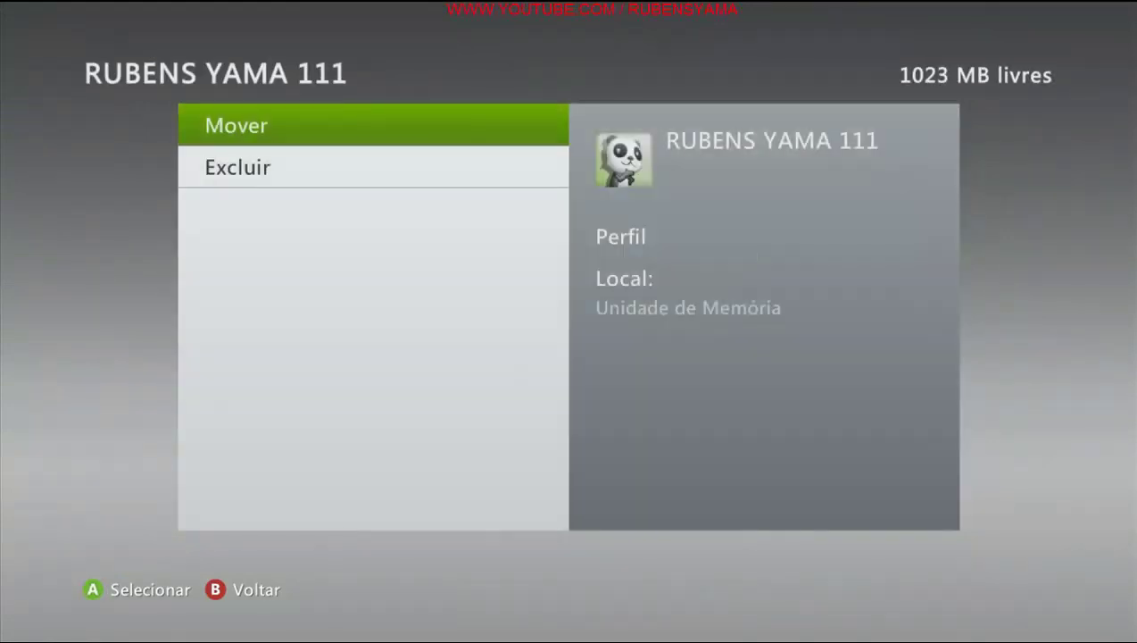
key("Return")
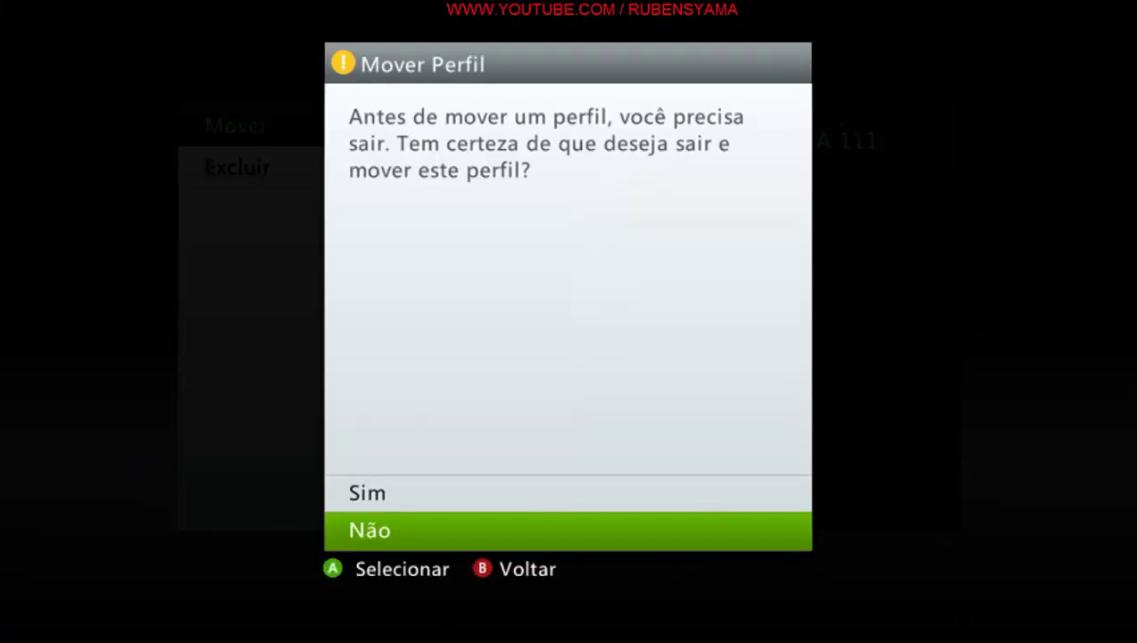
key("Up")
key("Return")
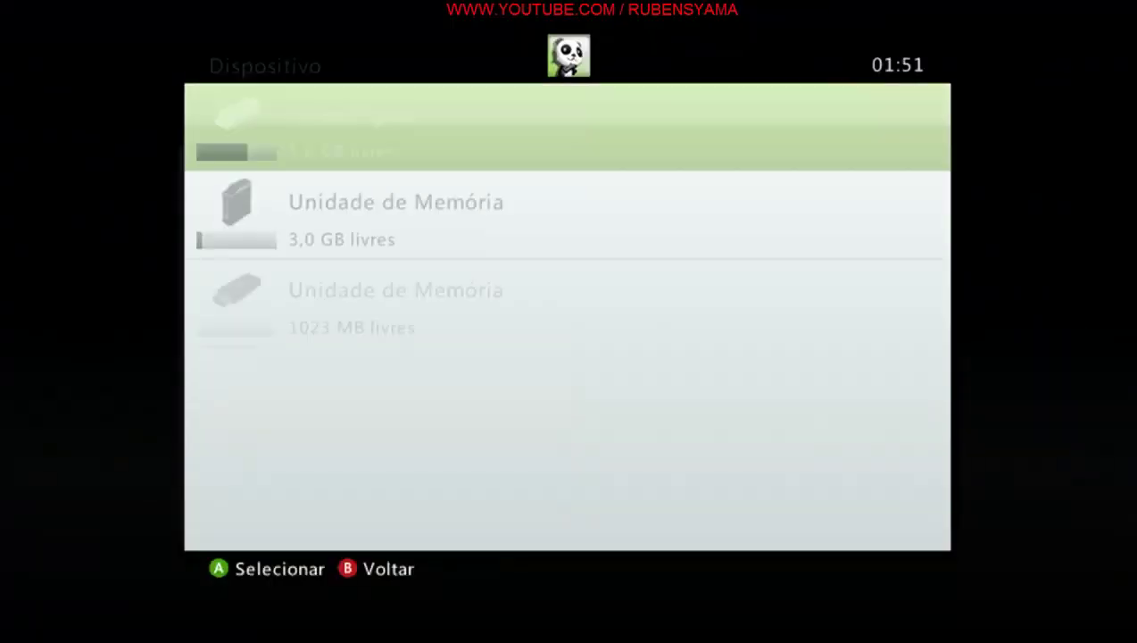
key("Down")
key("Down")
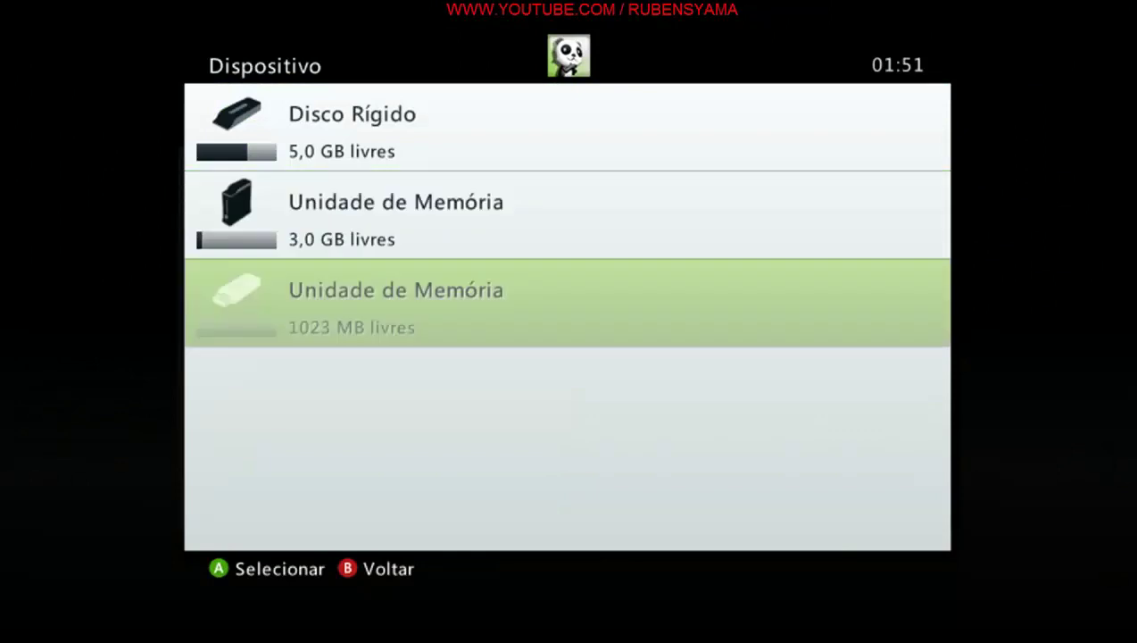
key("Up")
key("Up")
key("Down")
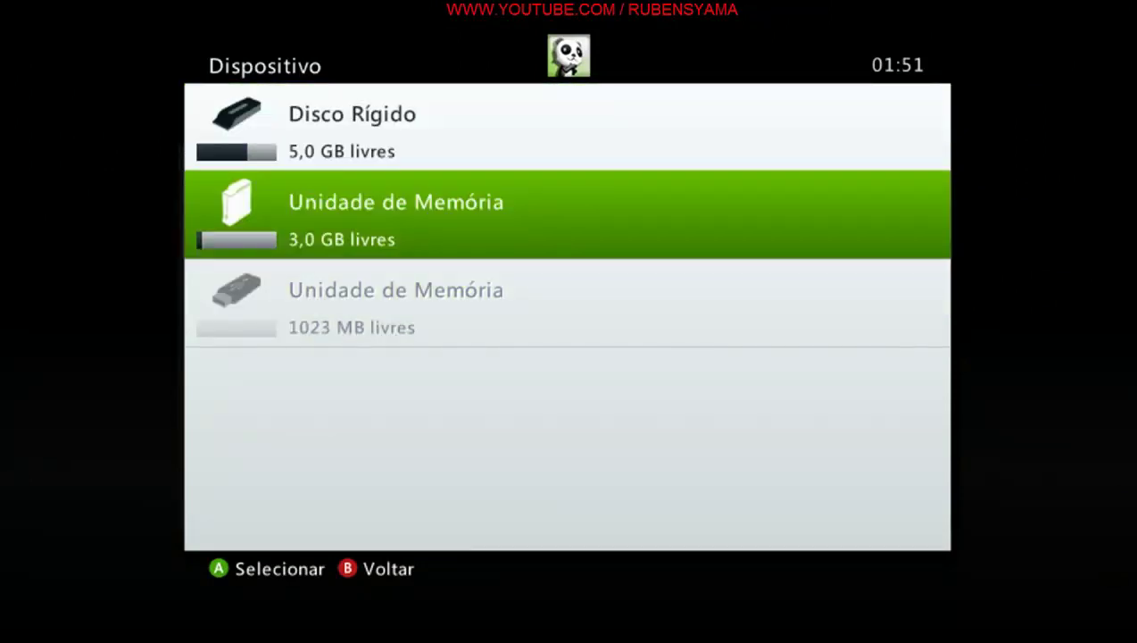
key("Up")
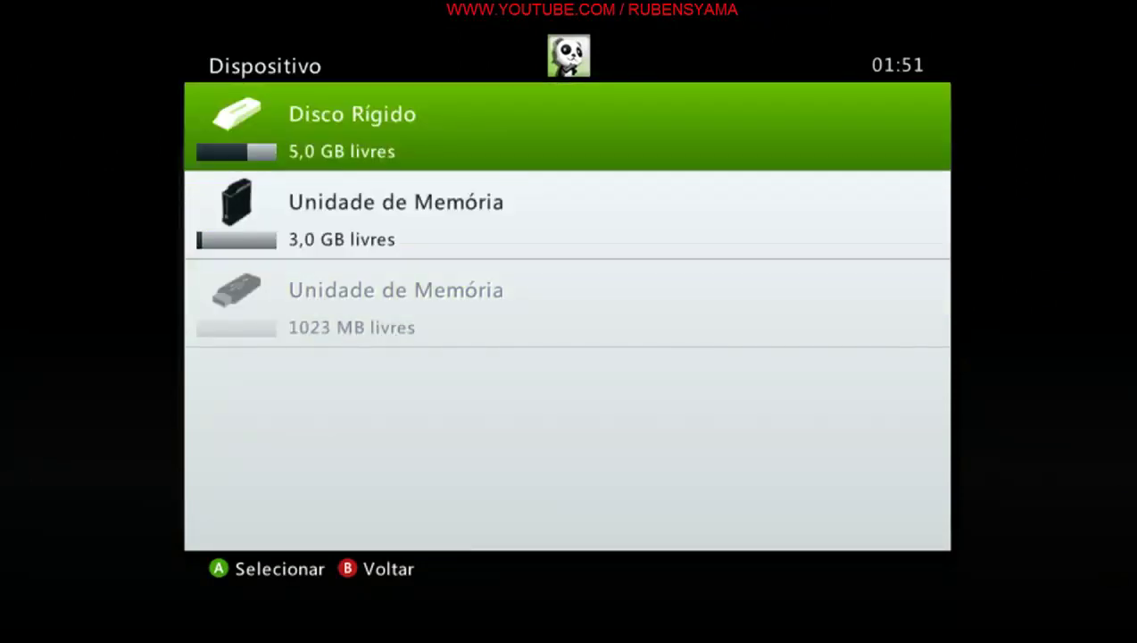
key("Down")
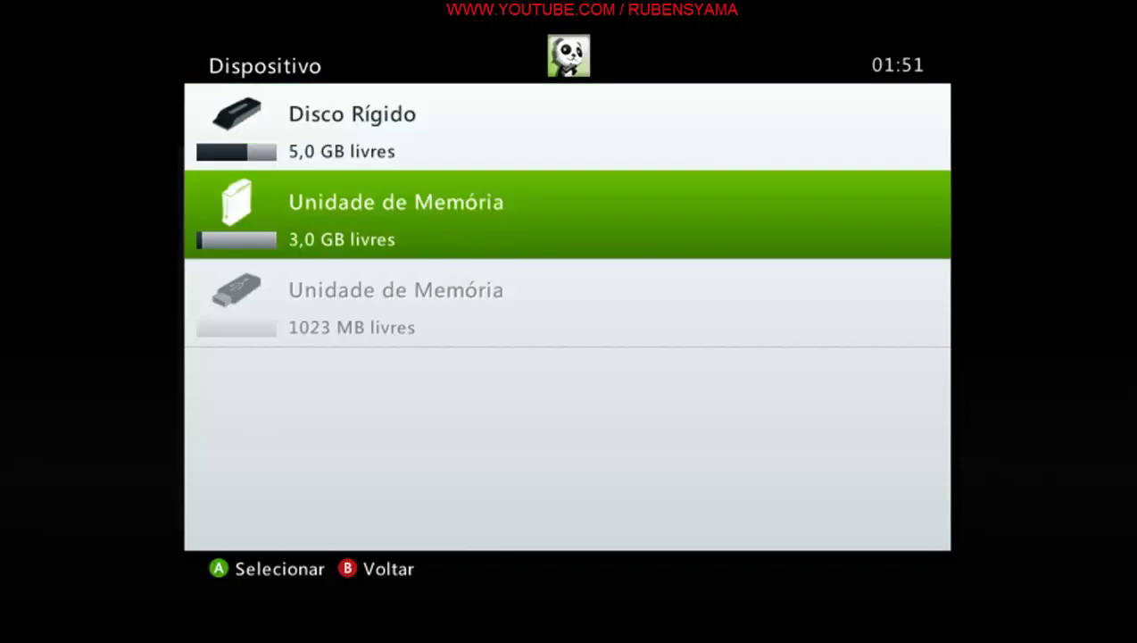
key("Return")
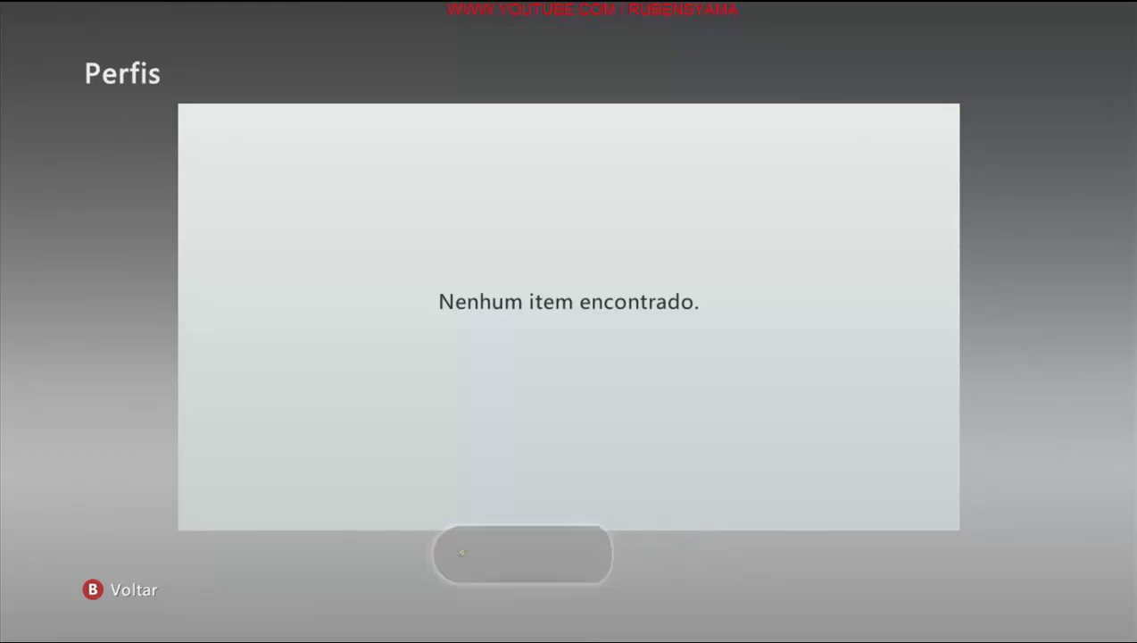
- Check the avatar items stored on the USB unit, then return to its categories
key("Escape")
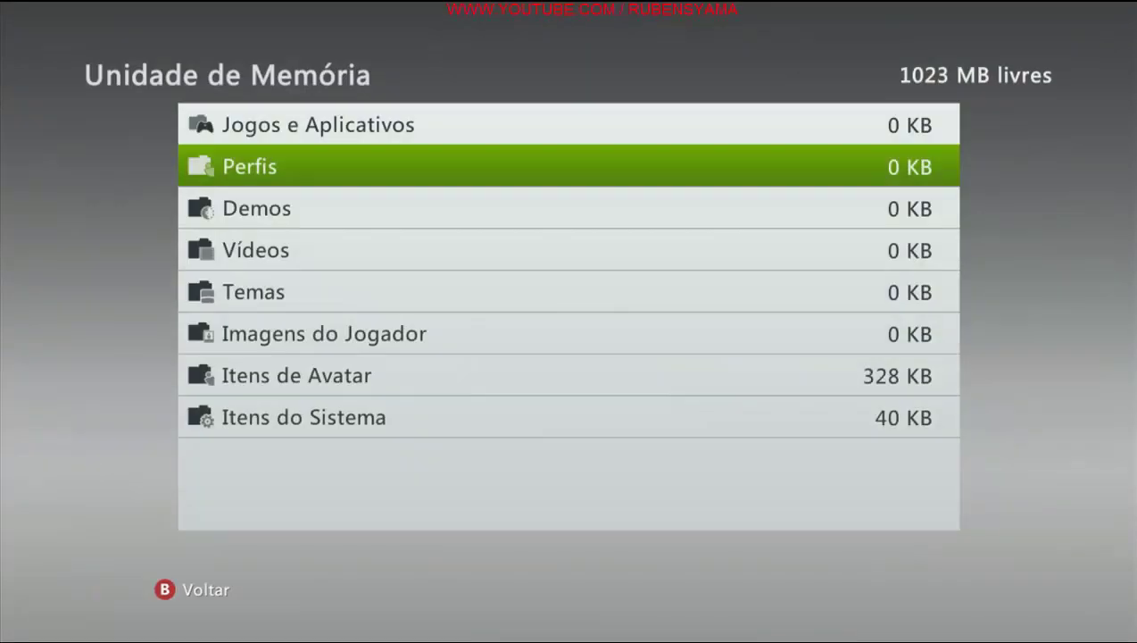
key("Down")
key("Down")
key("Down")
key("Down")
key("Down")
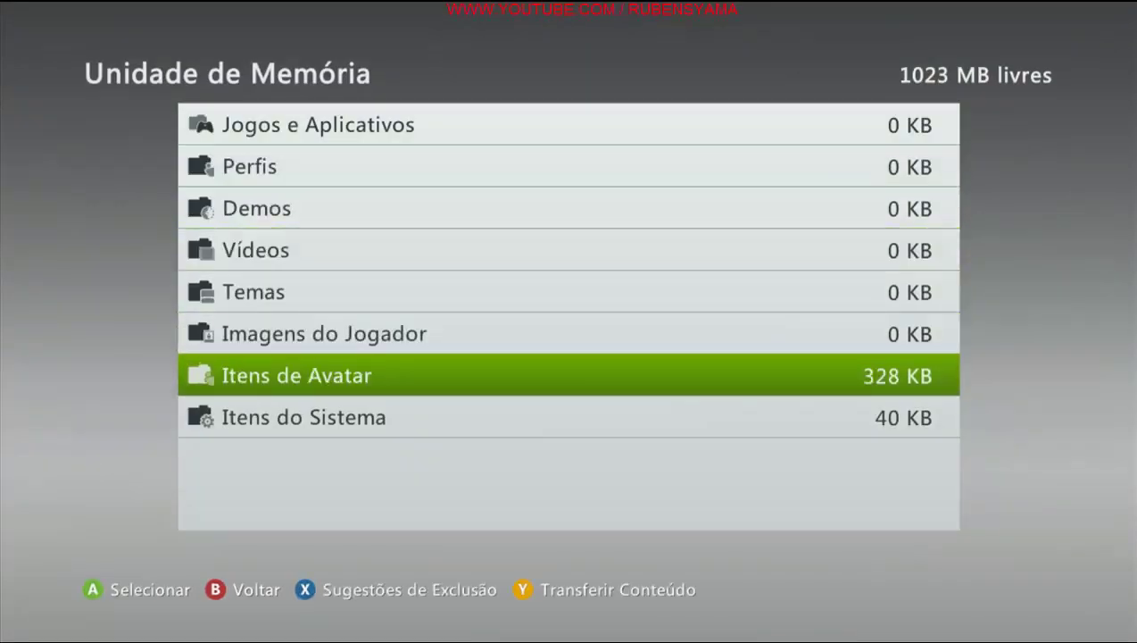
key("Return")
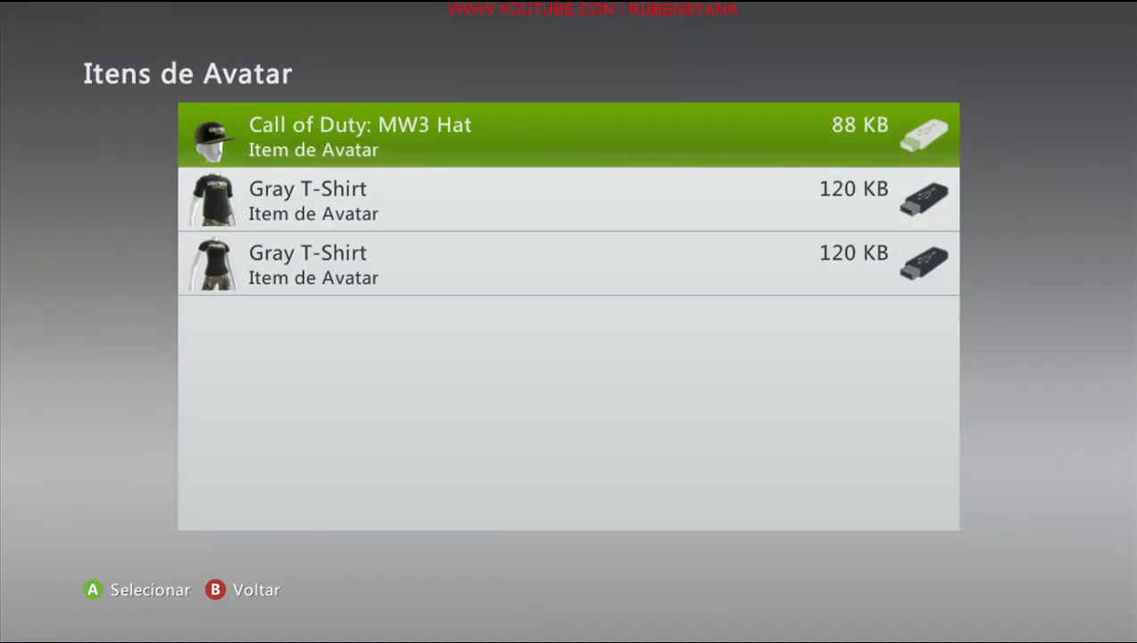
key("Escape")
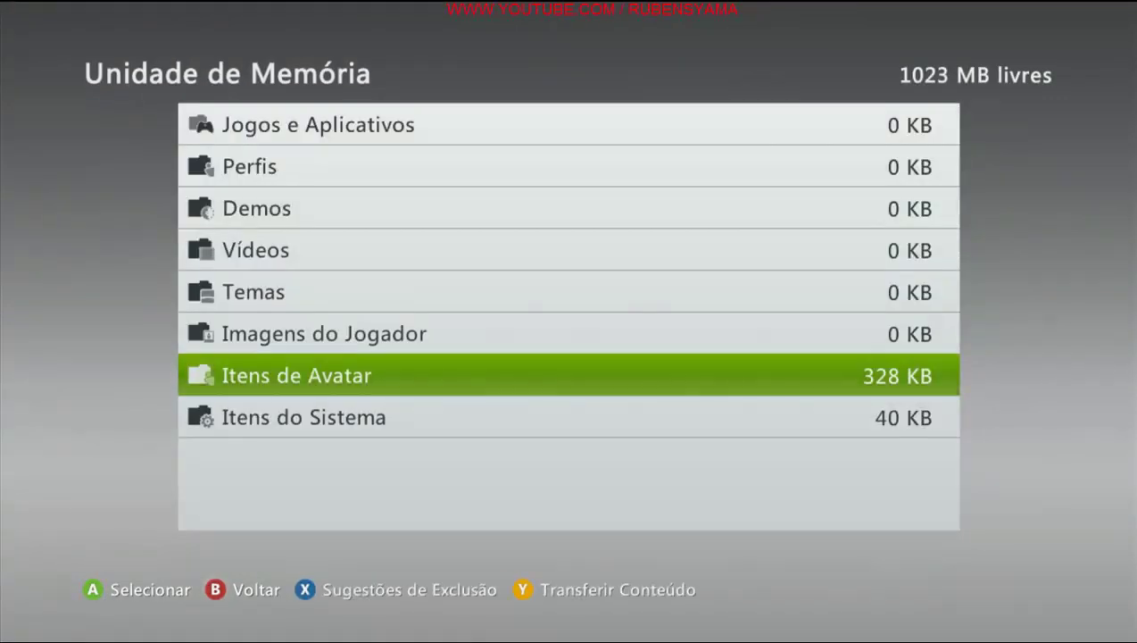
- Start a content transfer from the USB unit with the 3.0 GB memory unit as destination
key("y")
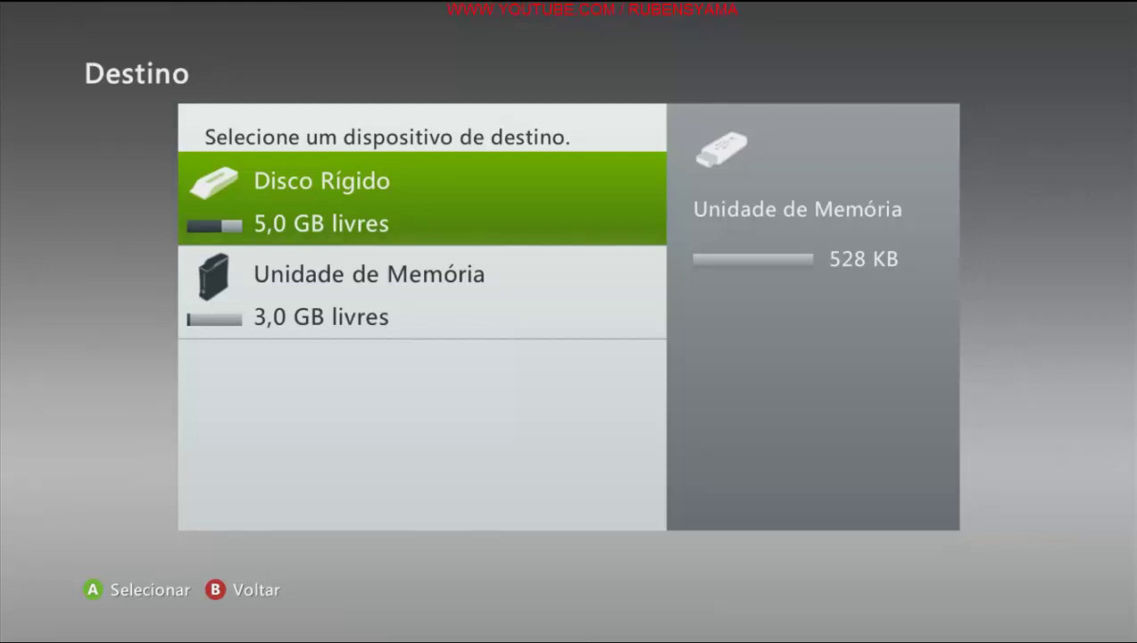
key("Down")
key("Up")
key("Down")
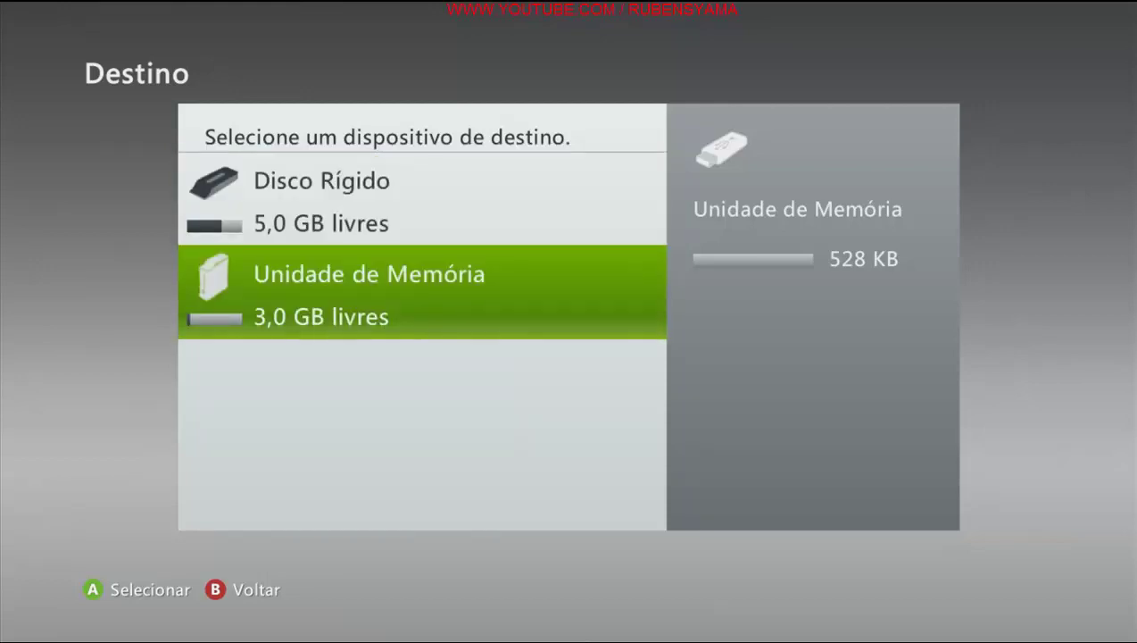
key("Return")
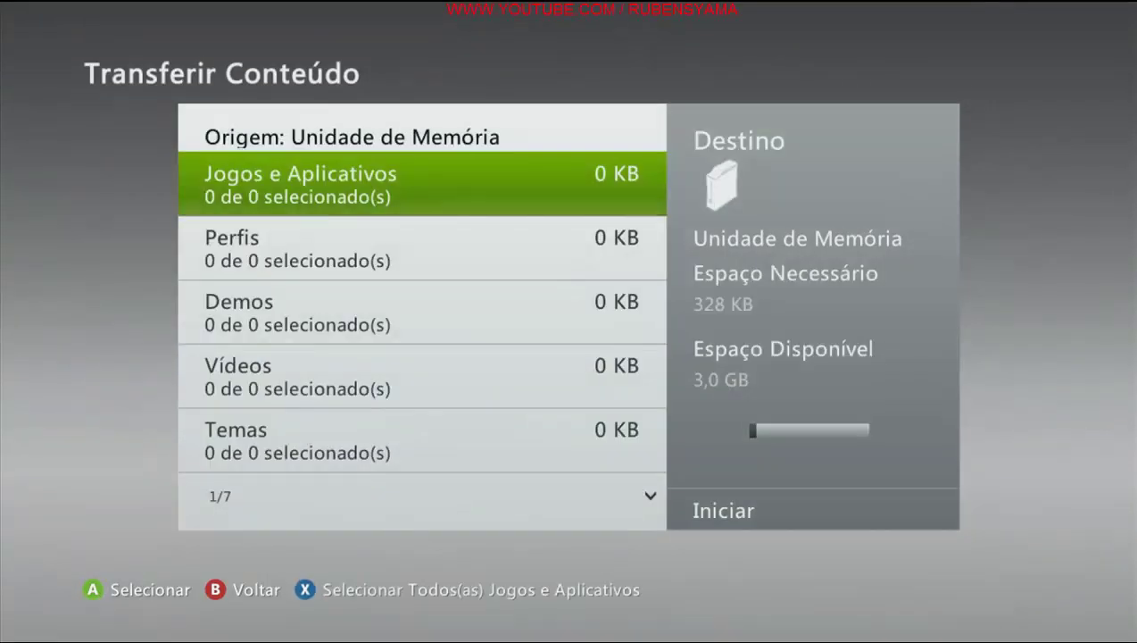
- Select the Itens de Avatar category and start moving the three 328 KB items
key("Right")
key("Left")
key("Right")
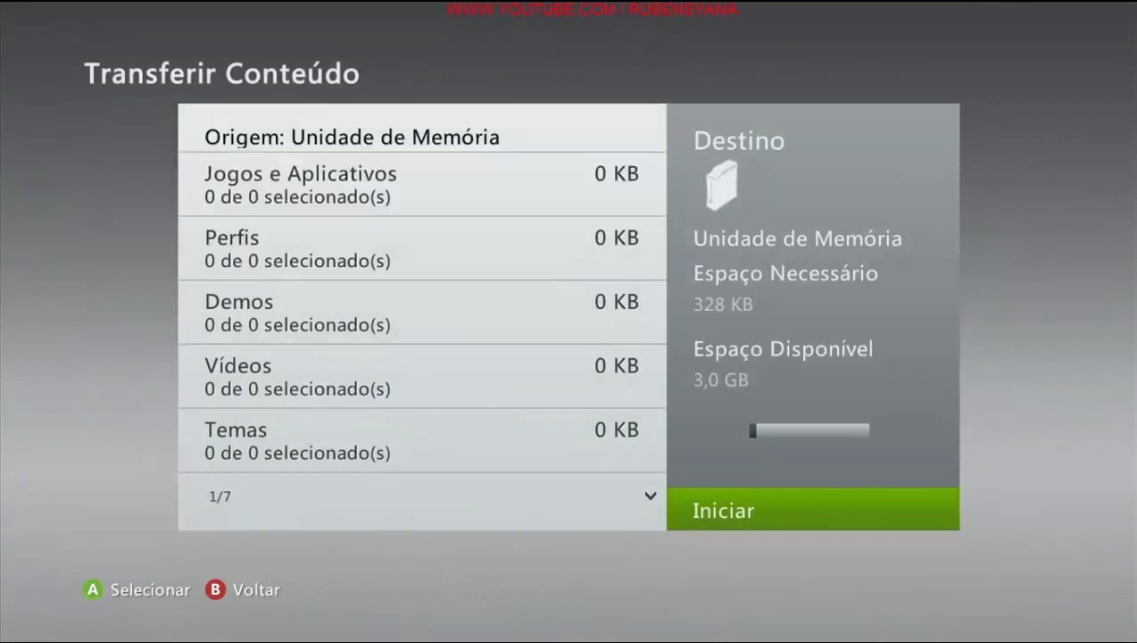
key("Left")
key("Down")
key("Down")
key("Down")
key("Down")
key("Down")
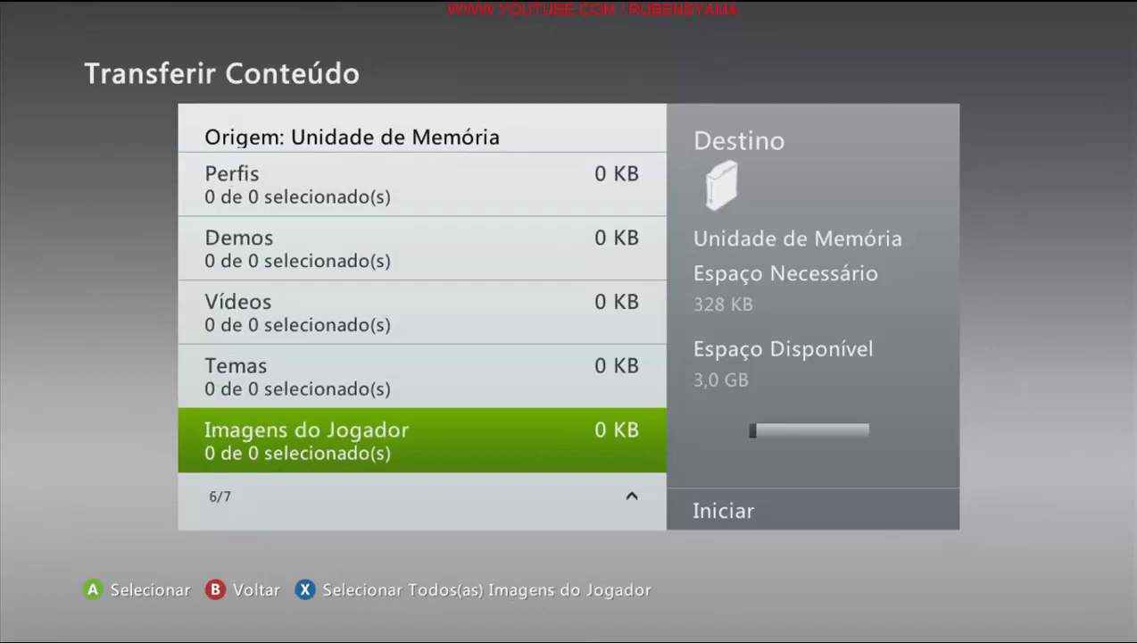
key("Down")
key("Down")
key("Up")
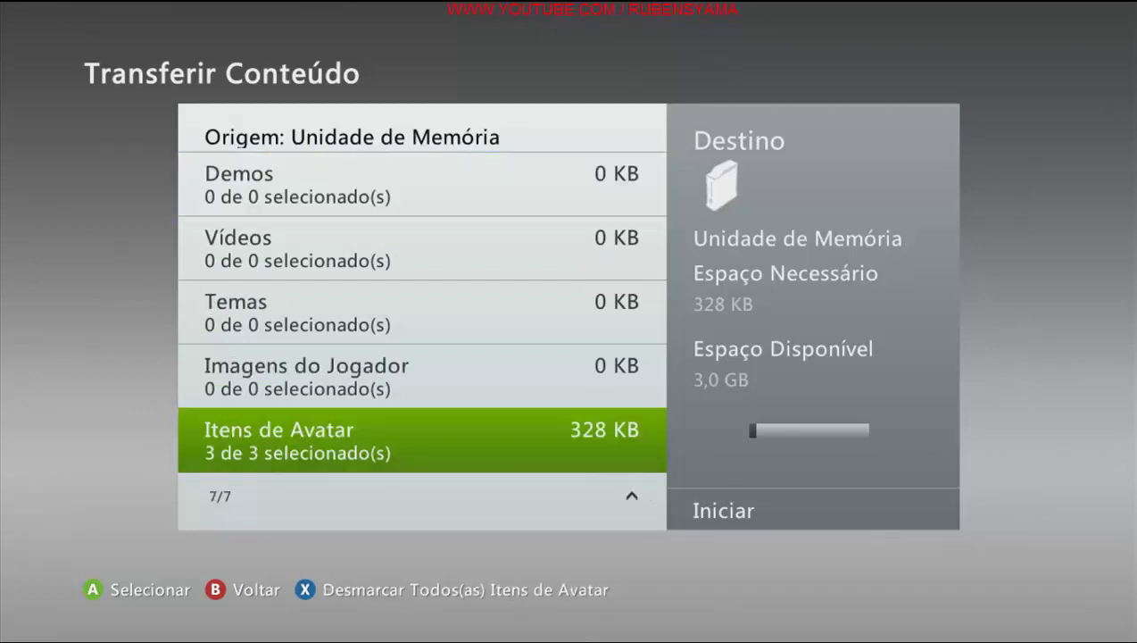
key("Right")
key("Return")
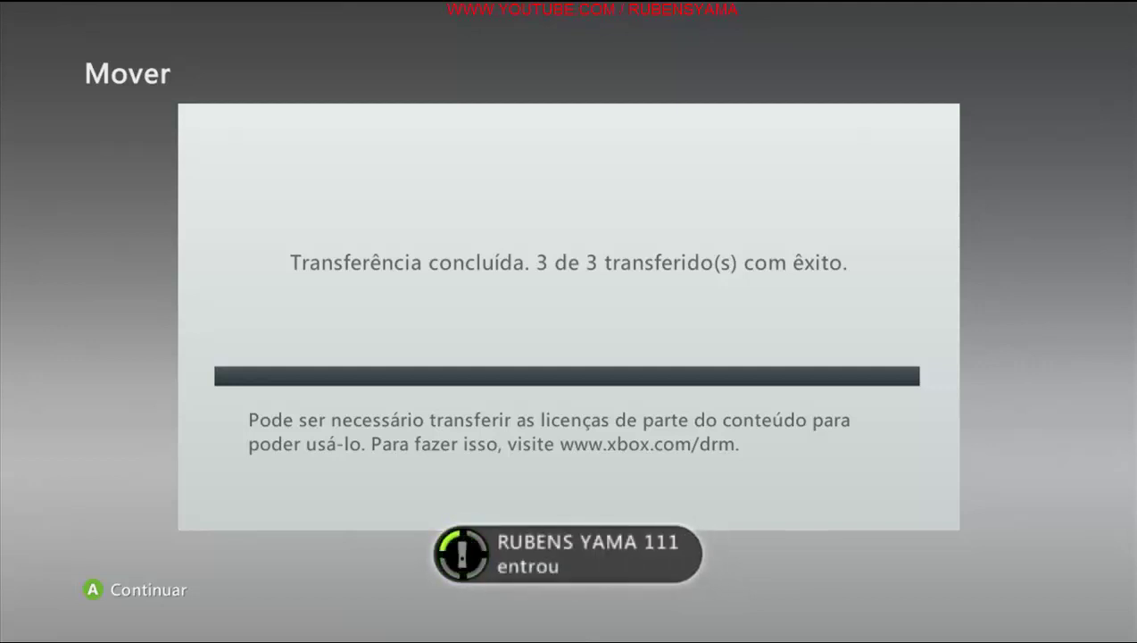
- Dismiss the transfer message and confirm the USB unit's Itens de Avatar now shows 0 KB
key("Return")
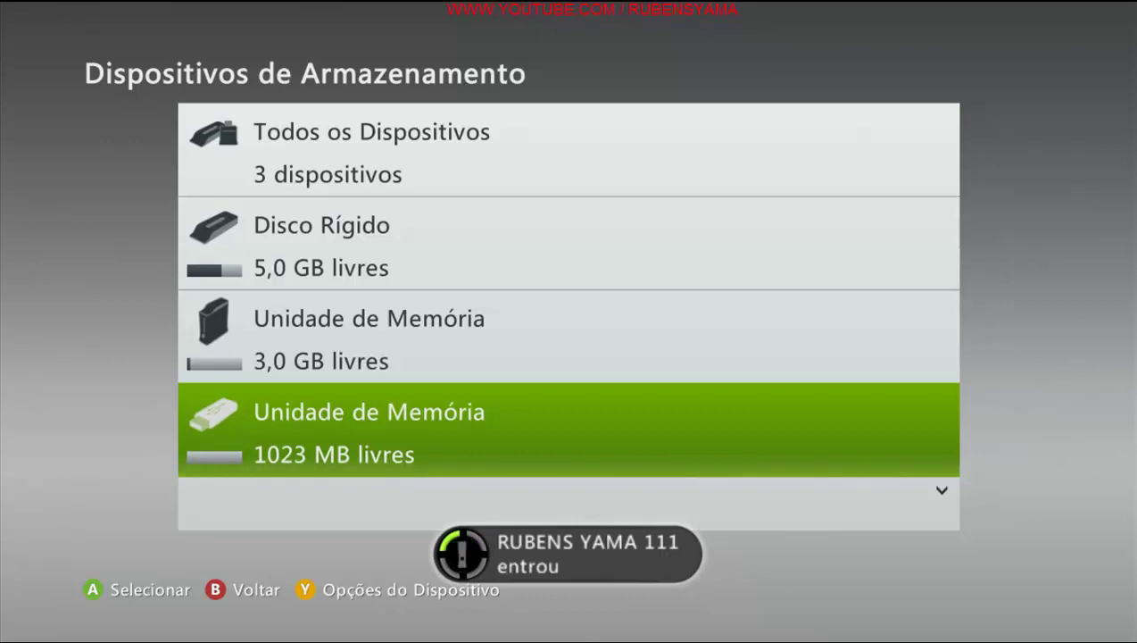
key("Return")
key("Down")
key("Down")
key("Down")
key("Down")
key("Down")
key("Down")
key("Down")
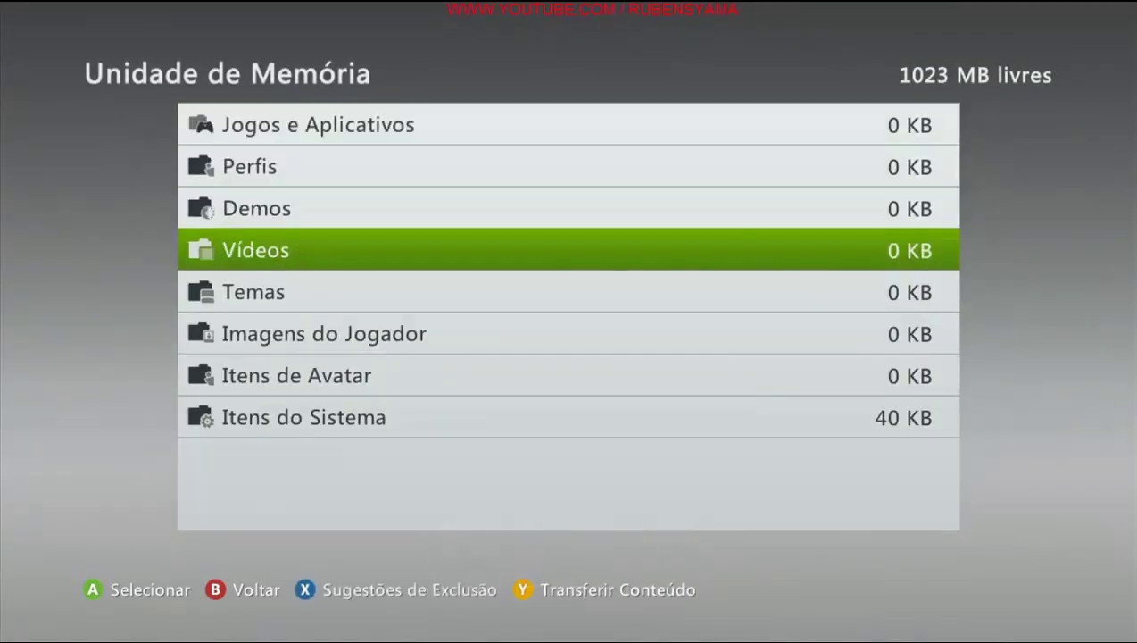
key("Up")
key("Up")
key("Up")
key("Up")
key("Up")
key("Up")
key("Up")
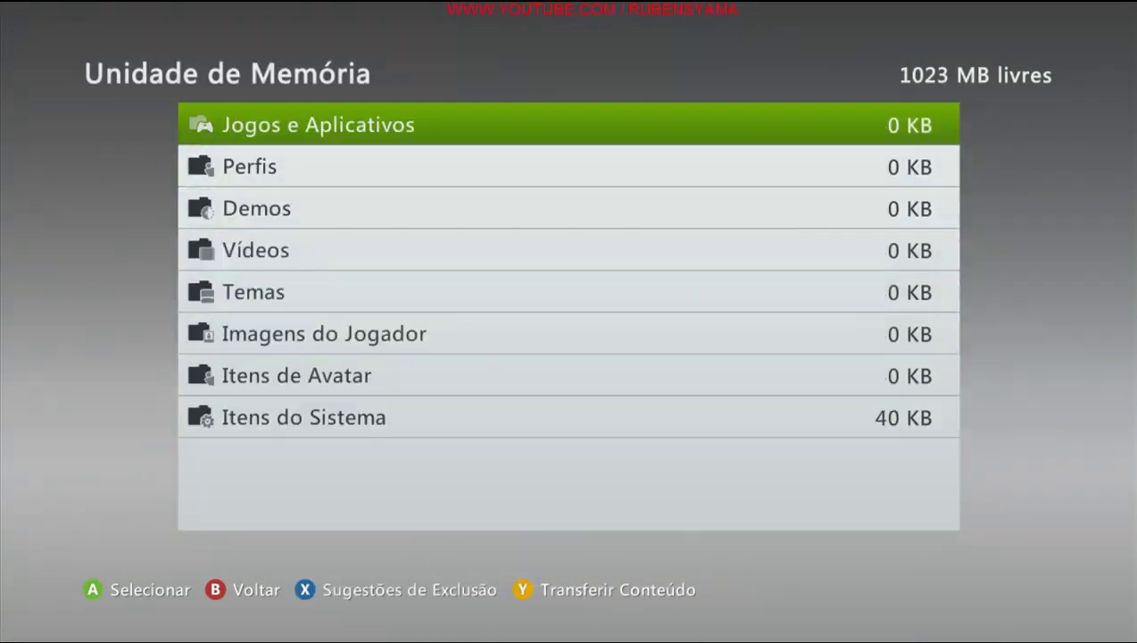
key("Escape")
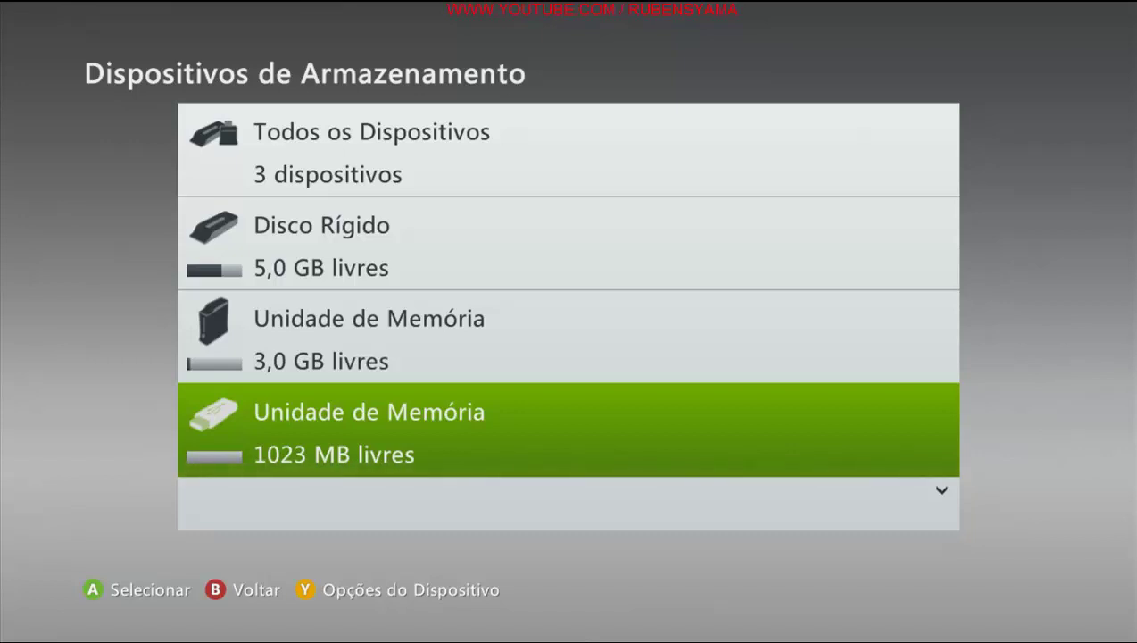
- Remove Xbox 360 storage from the USB stick, confirming Sim
key("y")
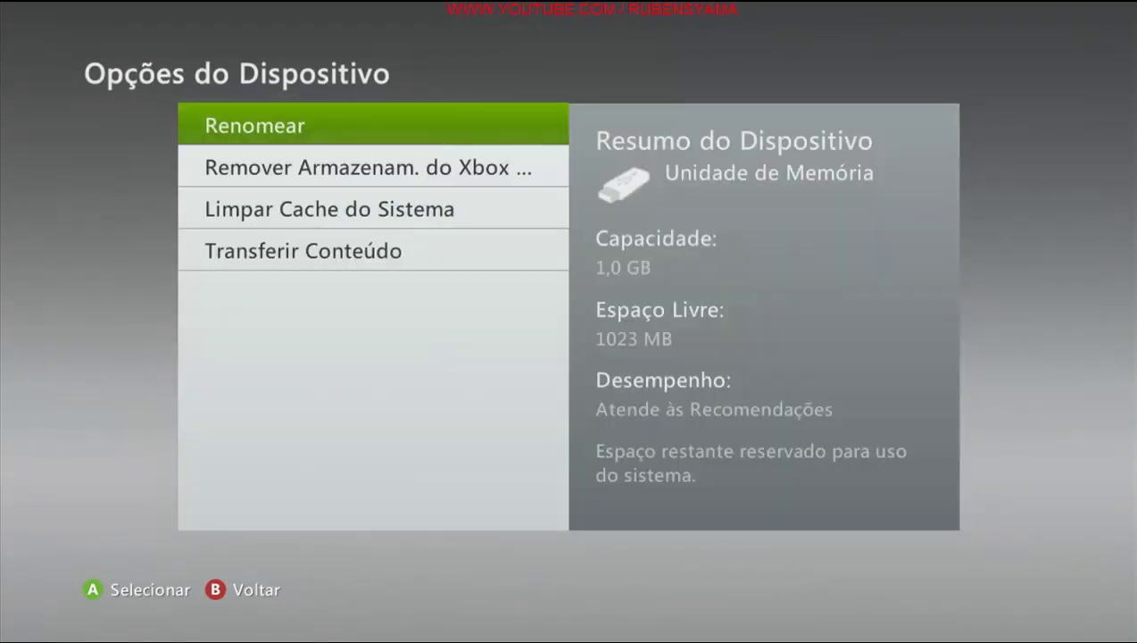
key("Down")
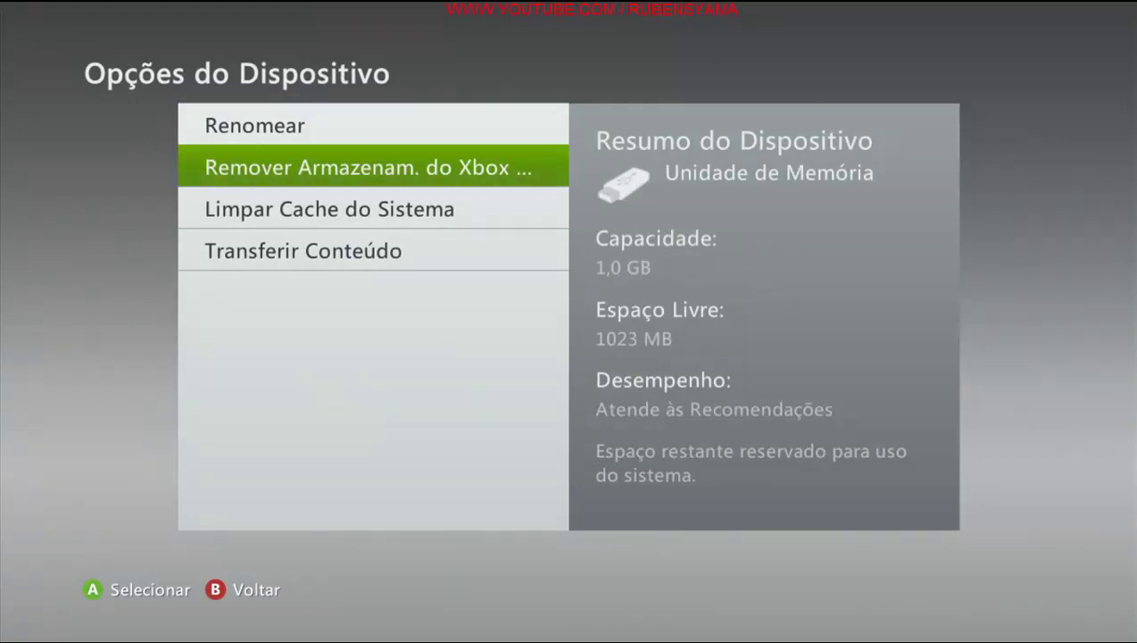
key("Return")
key("Up")
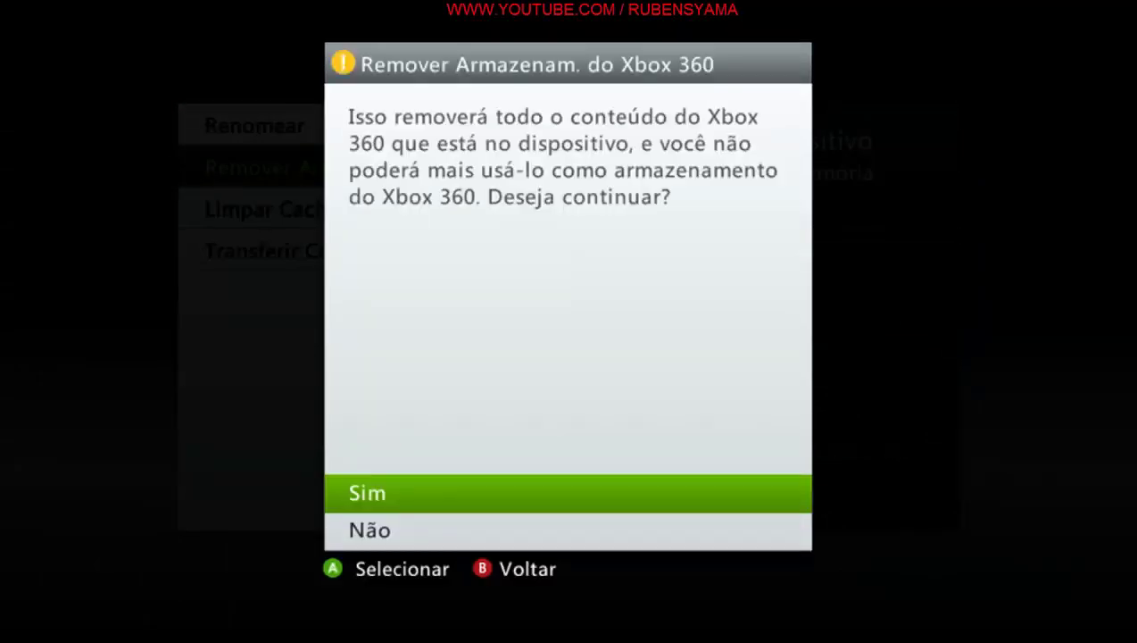
key("Return")
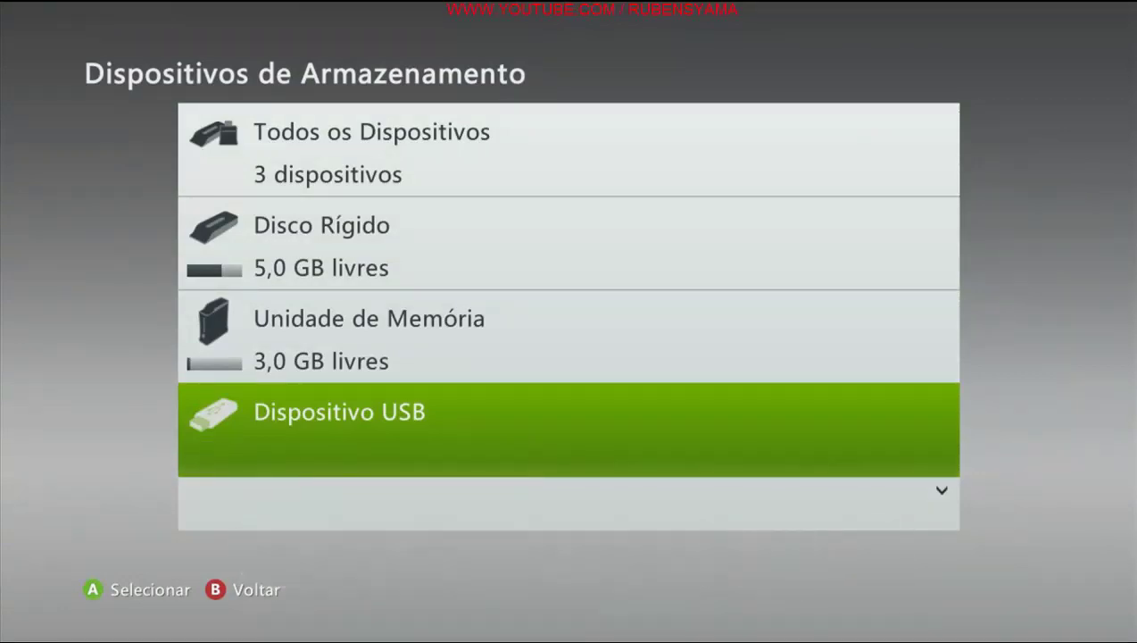
- Relaunch Freestyle Dash via the Guide's Início do Xbox option
key("Escape")
key("Escape")
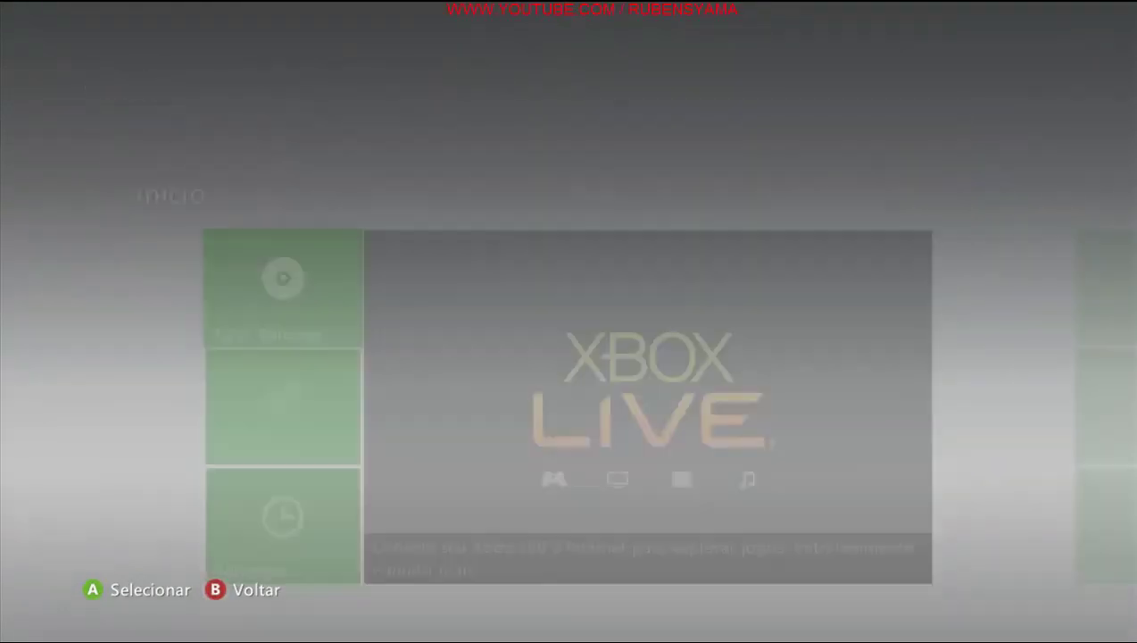
key("Home")
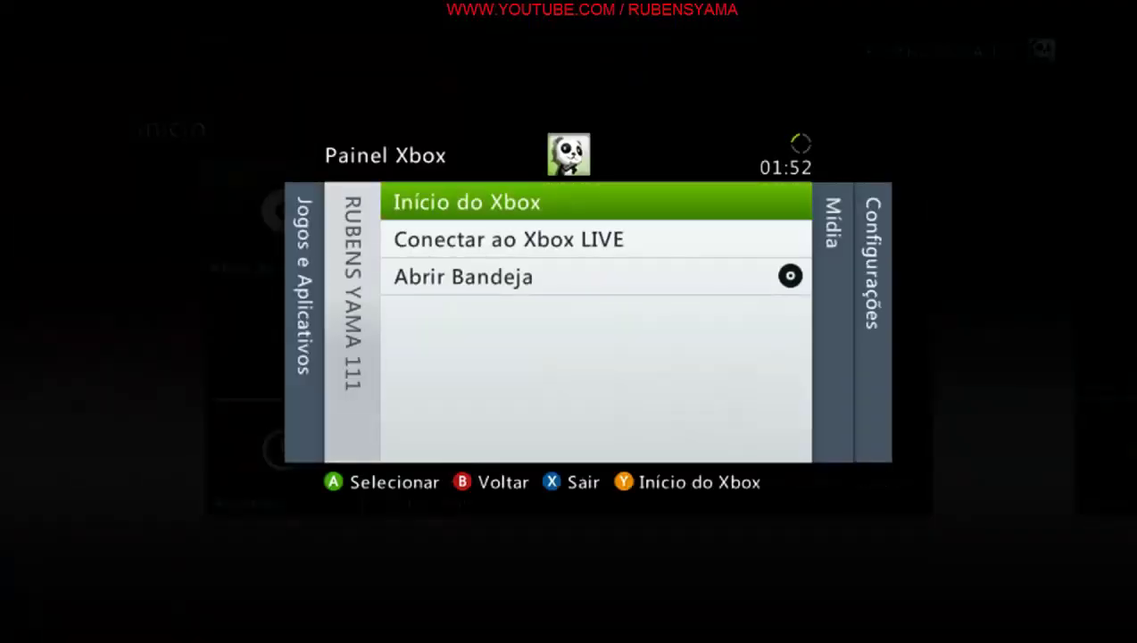
key("Return")
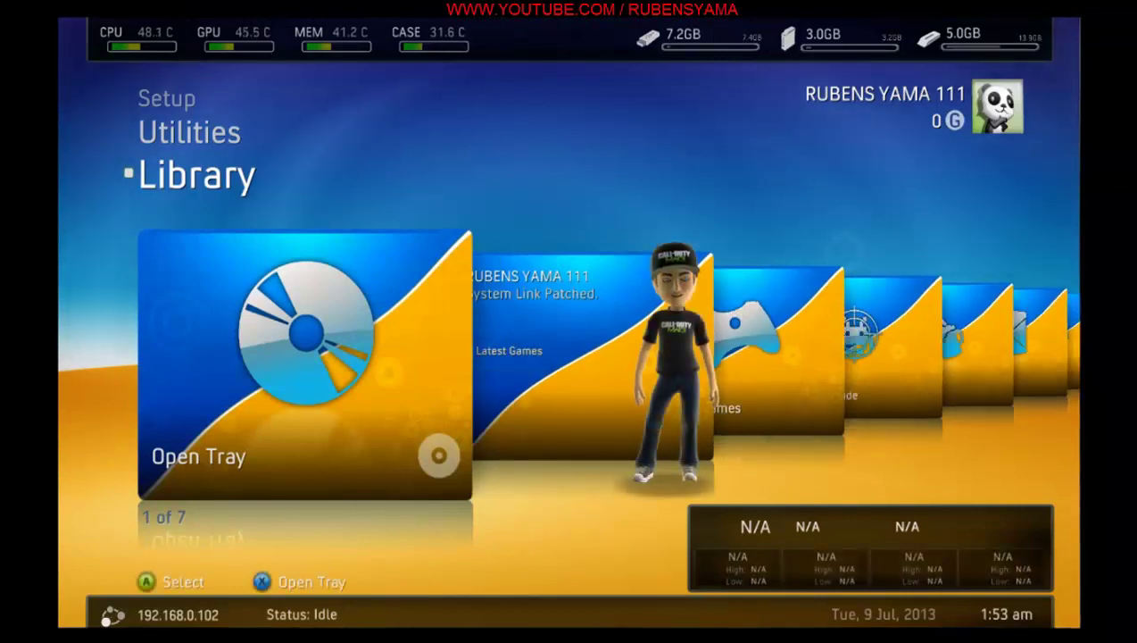
- View the profile tile with the Call of Duty-outfitted avatar, then switch to the Utilities category
key("Right")
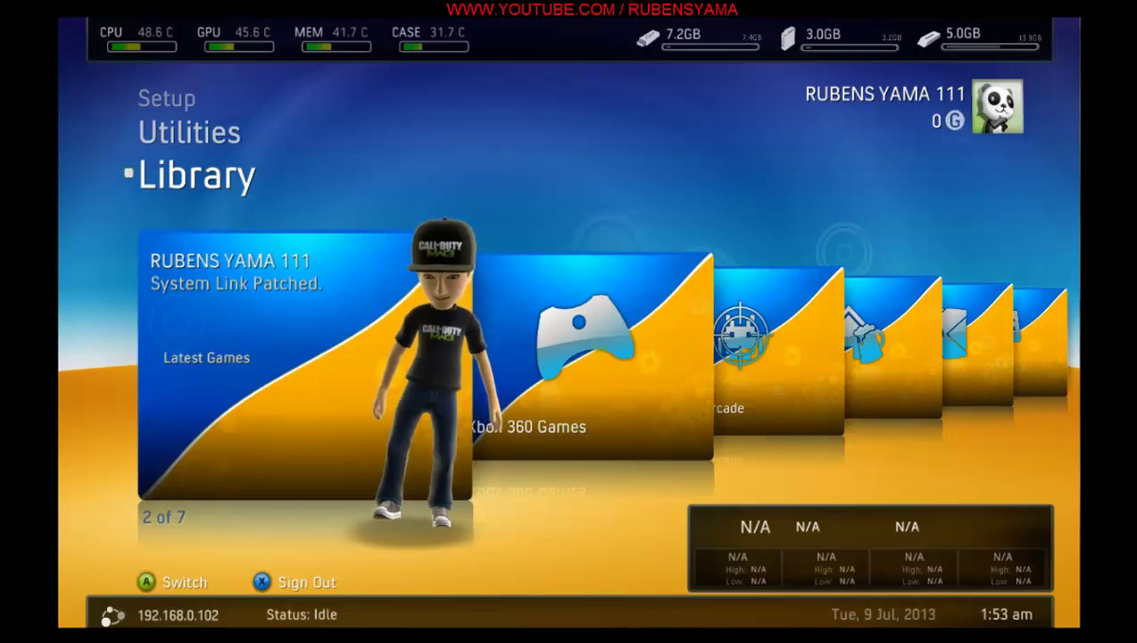
key("Right")
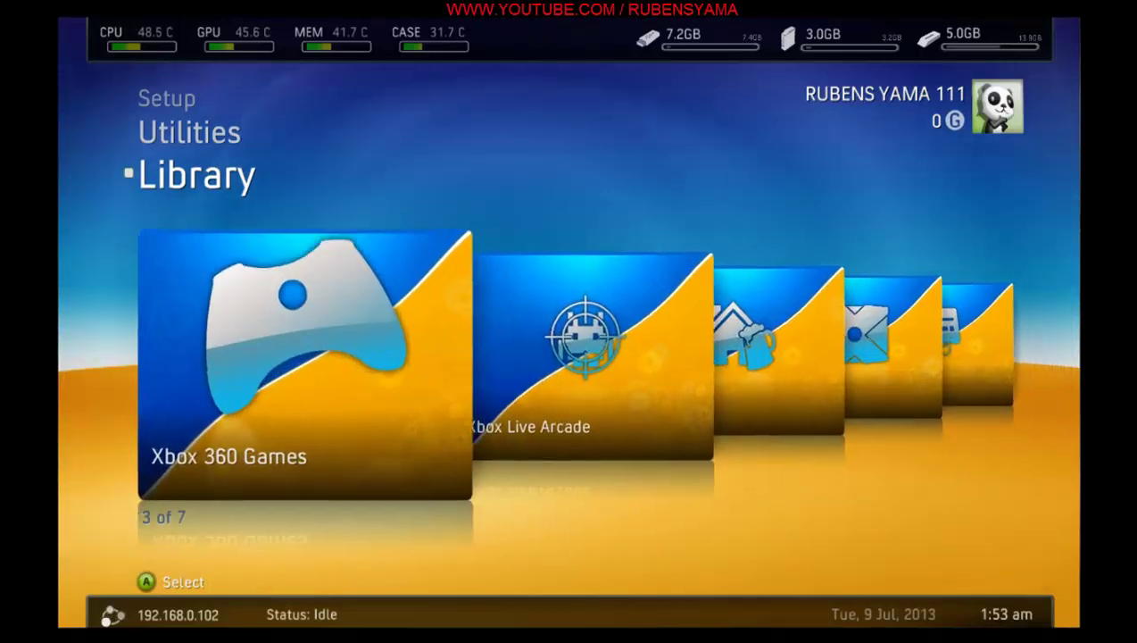
key("Right")
key("Right")
key("Right")
key("Down")
key("Down")
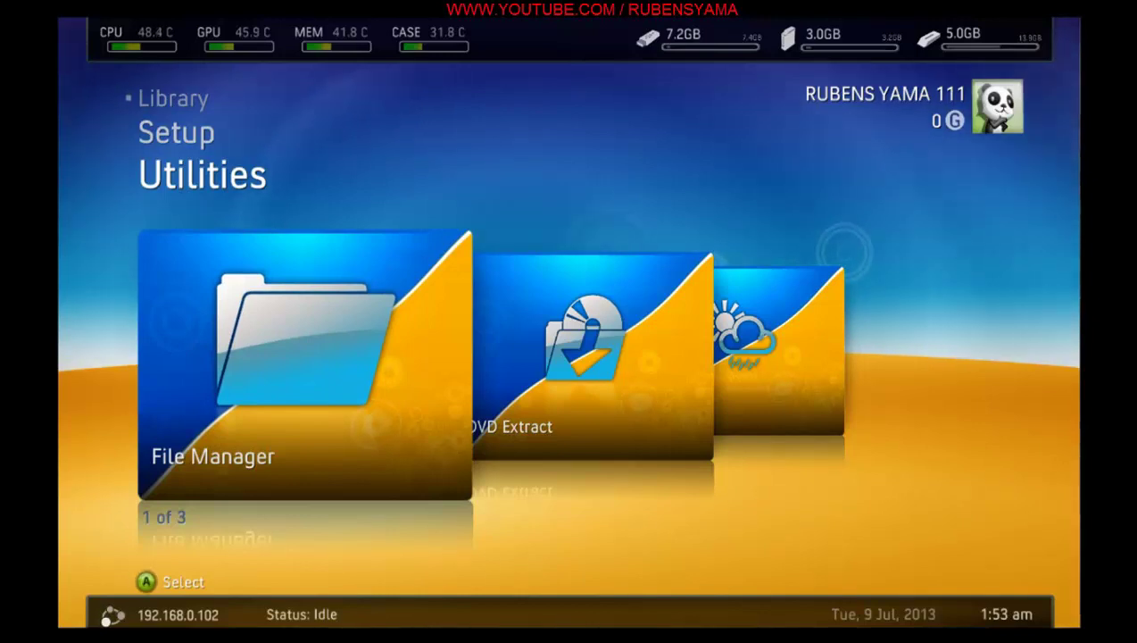
- Browse the drive list in File Manager down to OnBoardMU:, then back out to Utilities
key("Return")
key("Down")
key("Down")
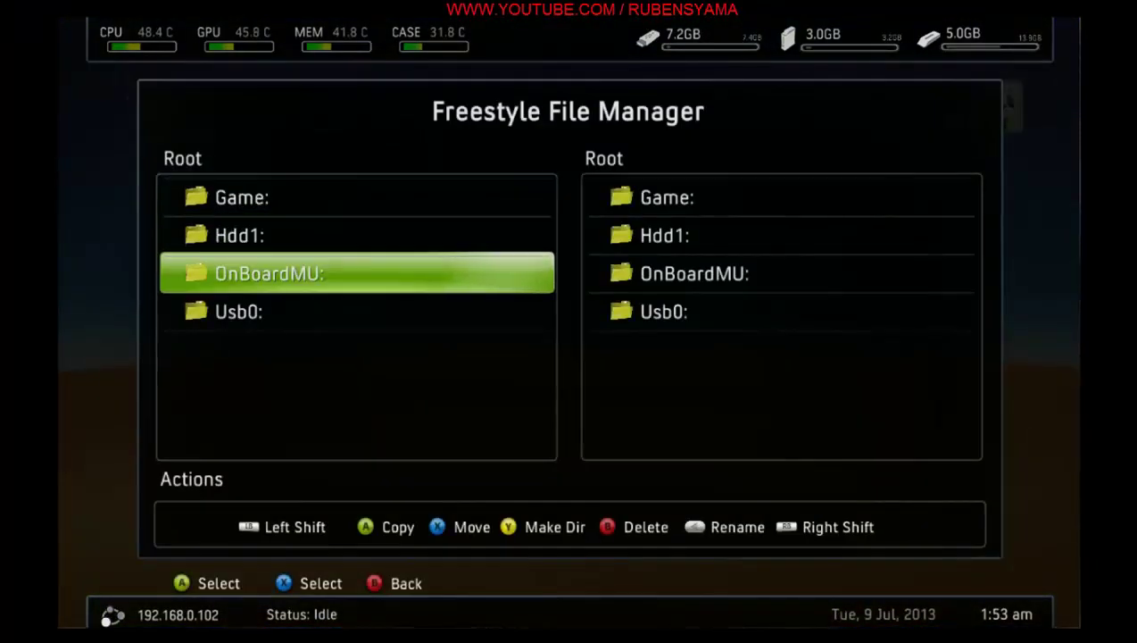
key("Down")
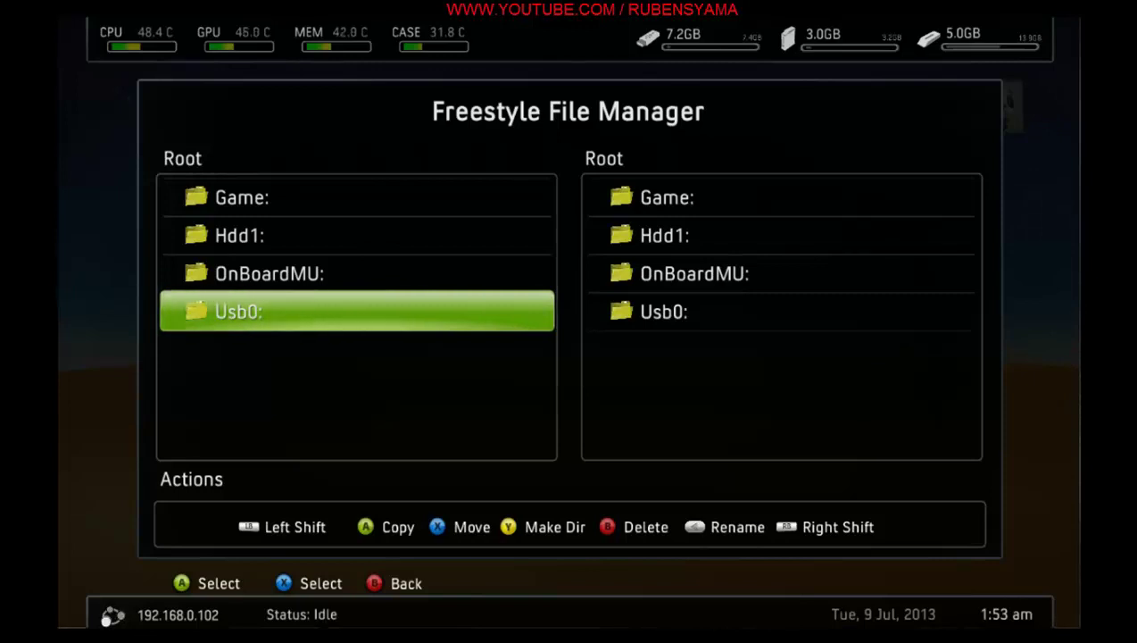
key("Escape")
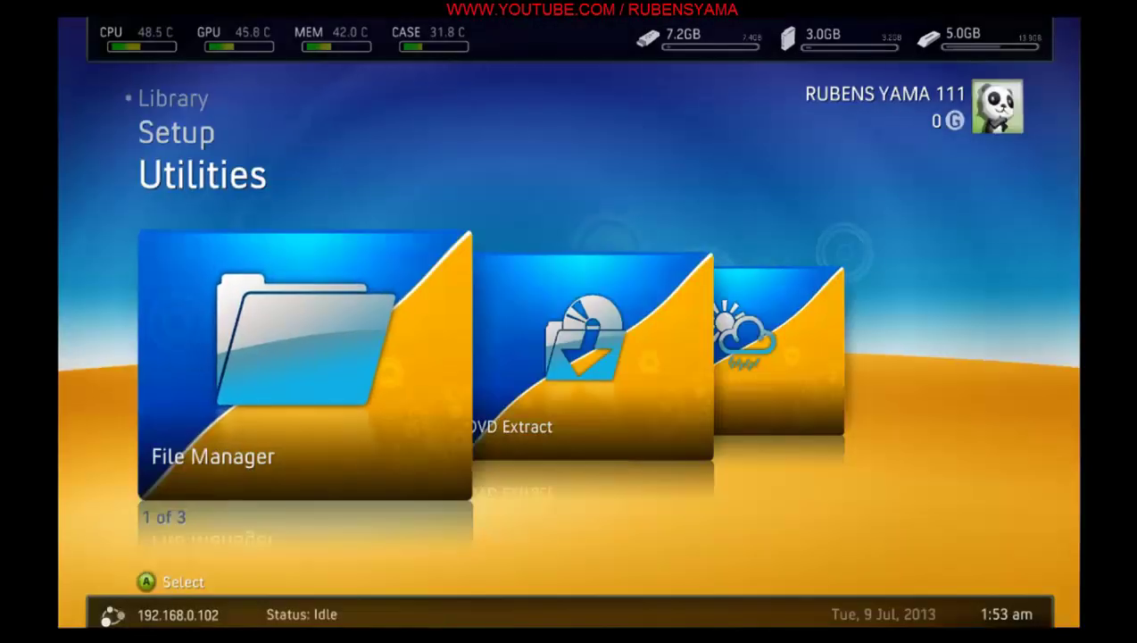
- Show the Library's MW3-dressed avatar tile, then take RECentral out of full screen and minimise it
key("Down")
key("Left")
key("Left")
key("Left")
key("Left")
key("Left")
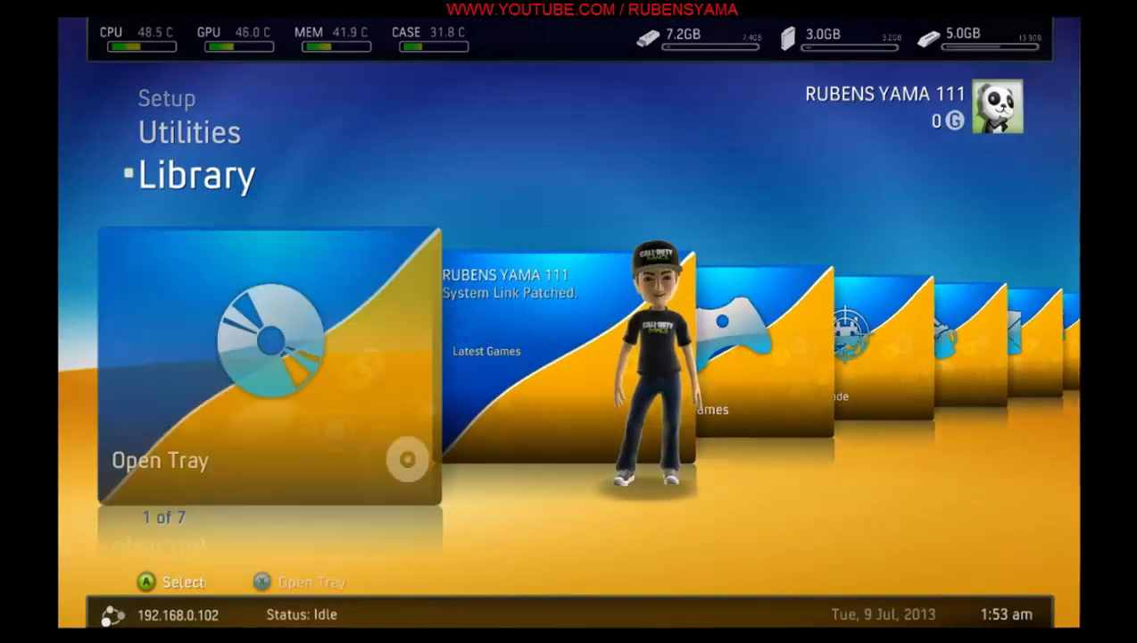
key("Right")
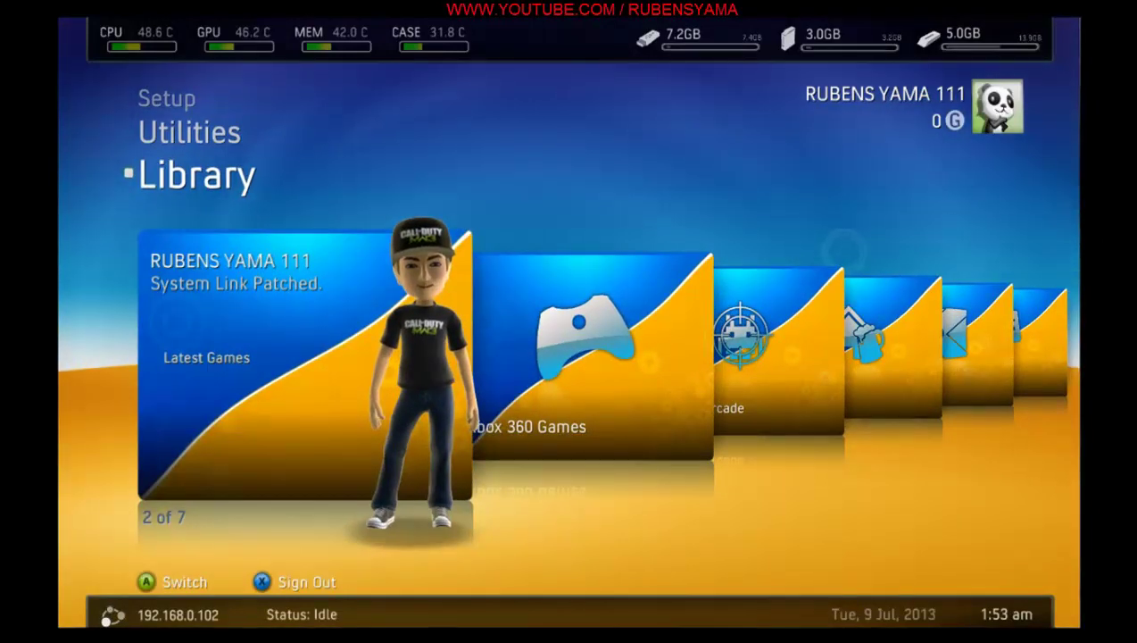
left_click(1093, 609)
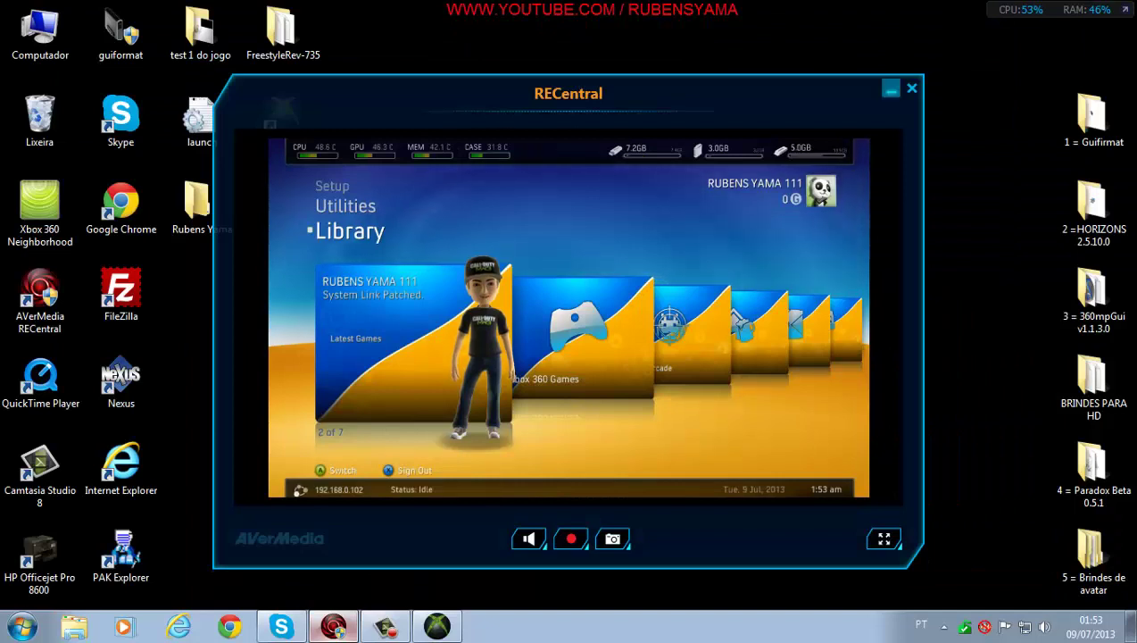
left_click(890, 88)
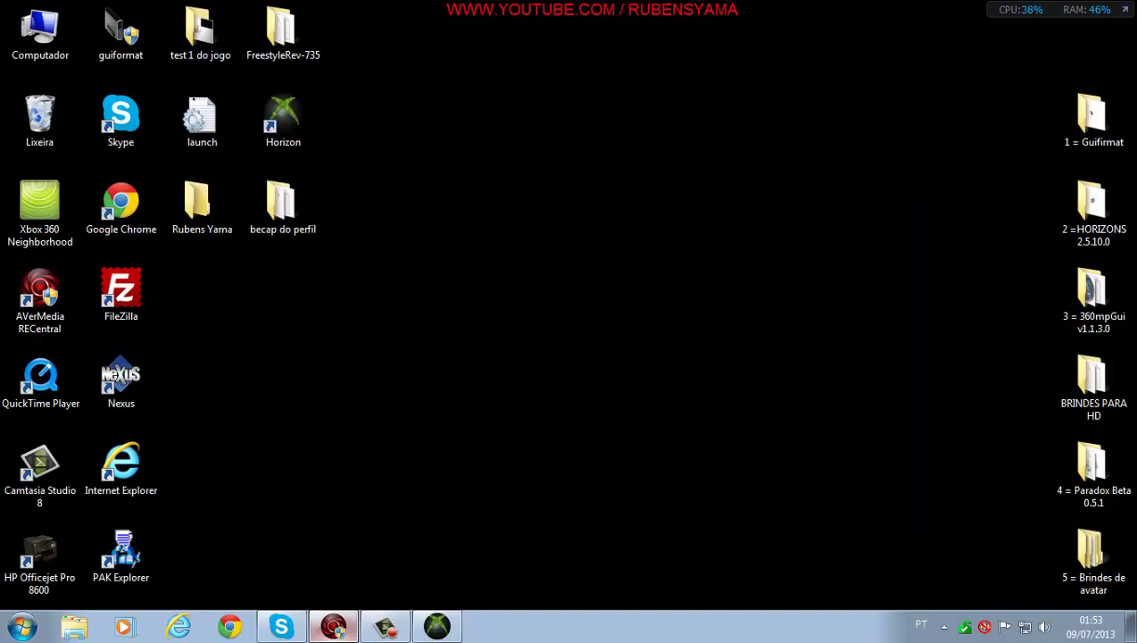